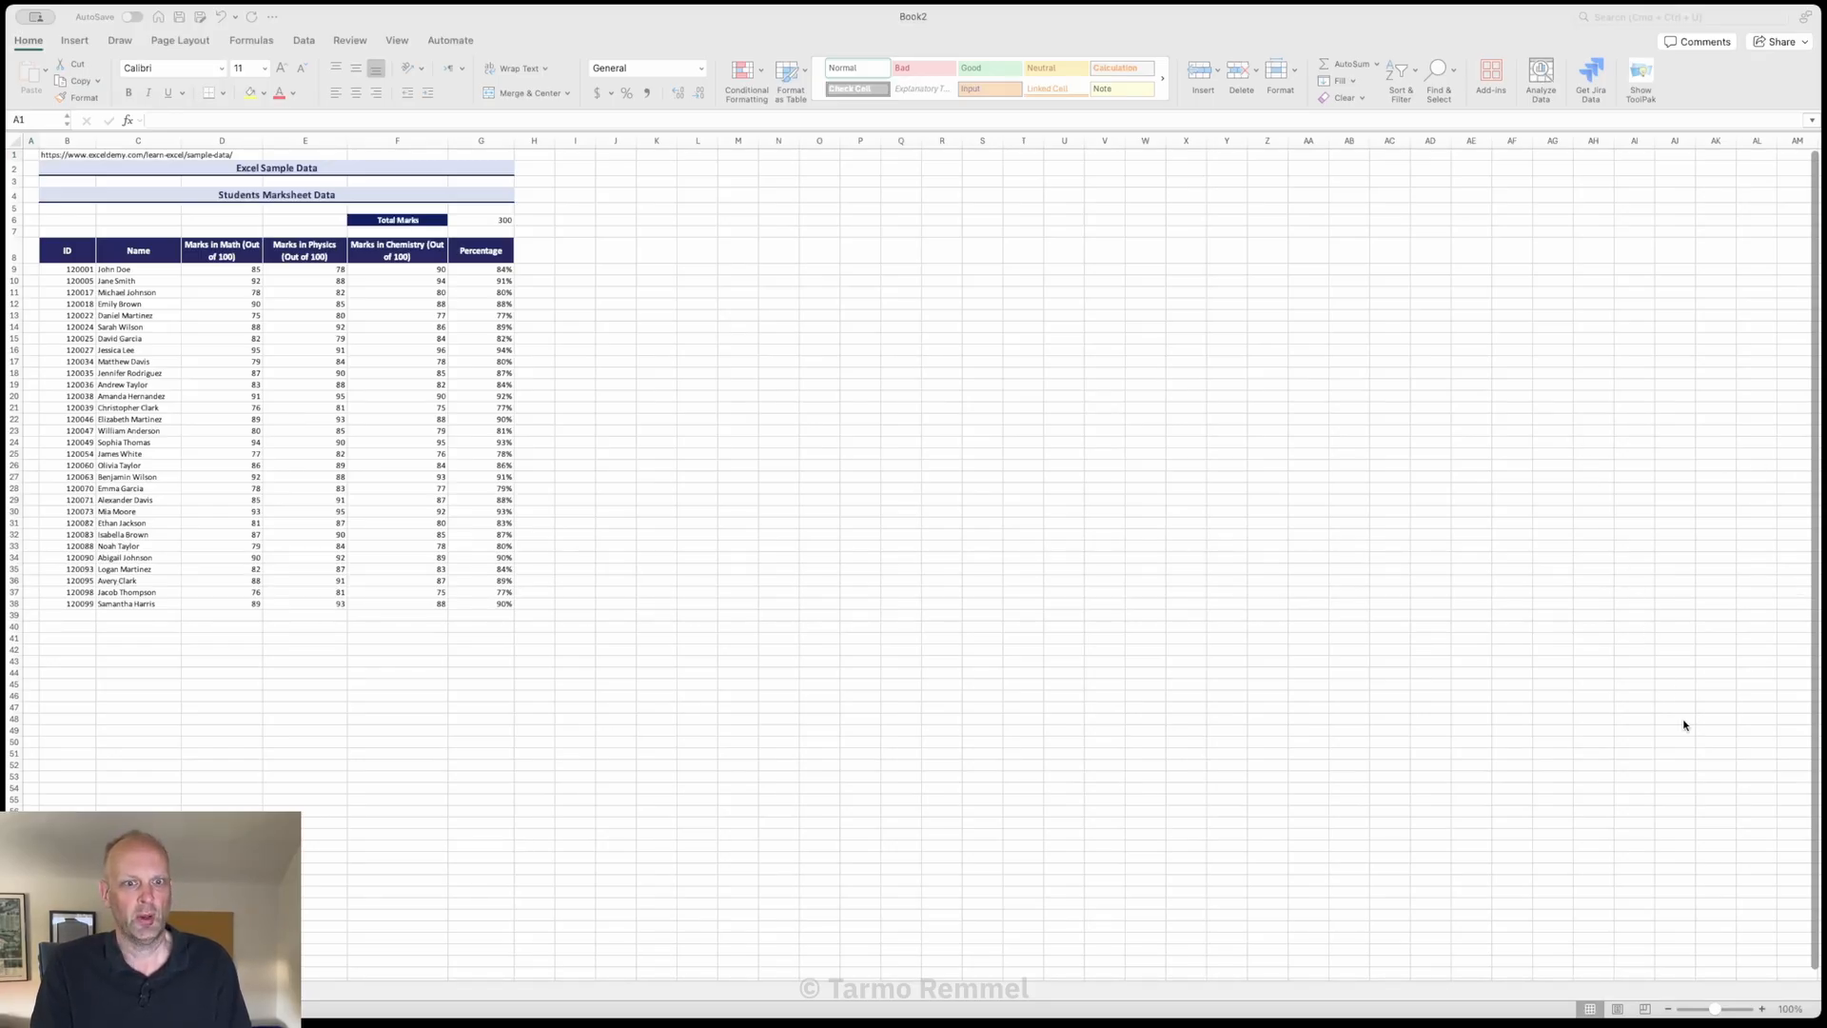
Step: Enlarge the worksheet view to 140% and select the data source URL in cell B1
click(1762, 1008)
click(1763, 1009)
click(1763, 1009)
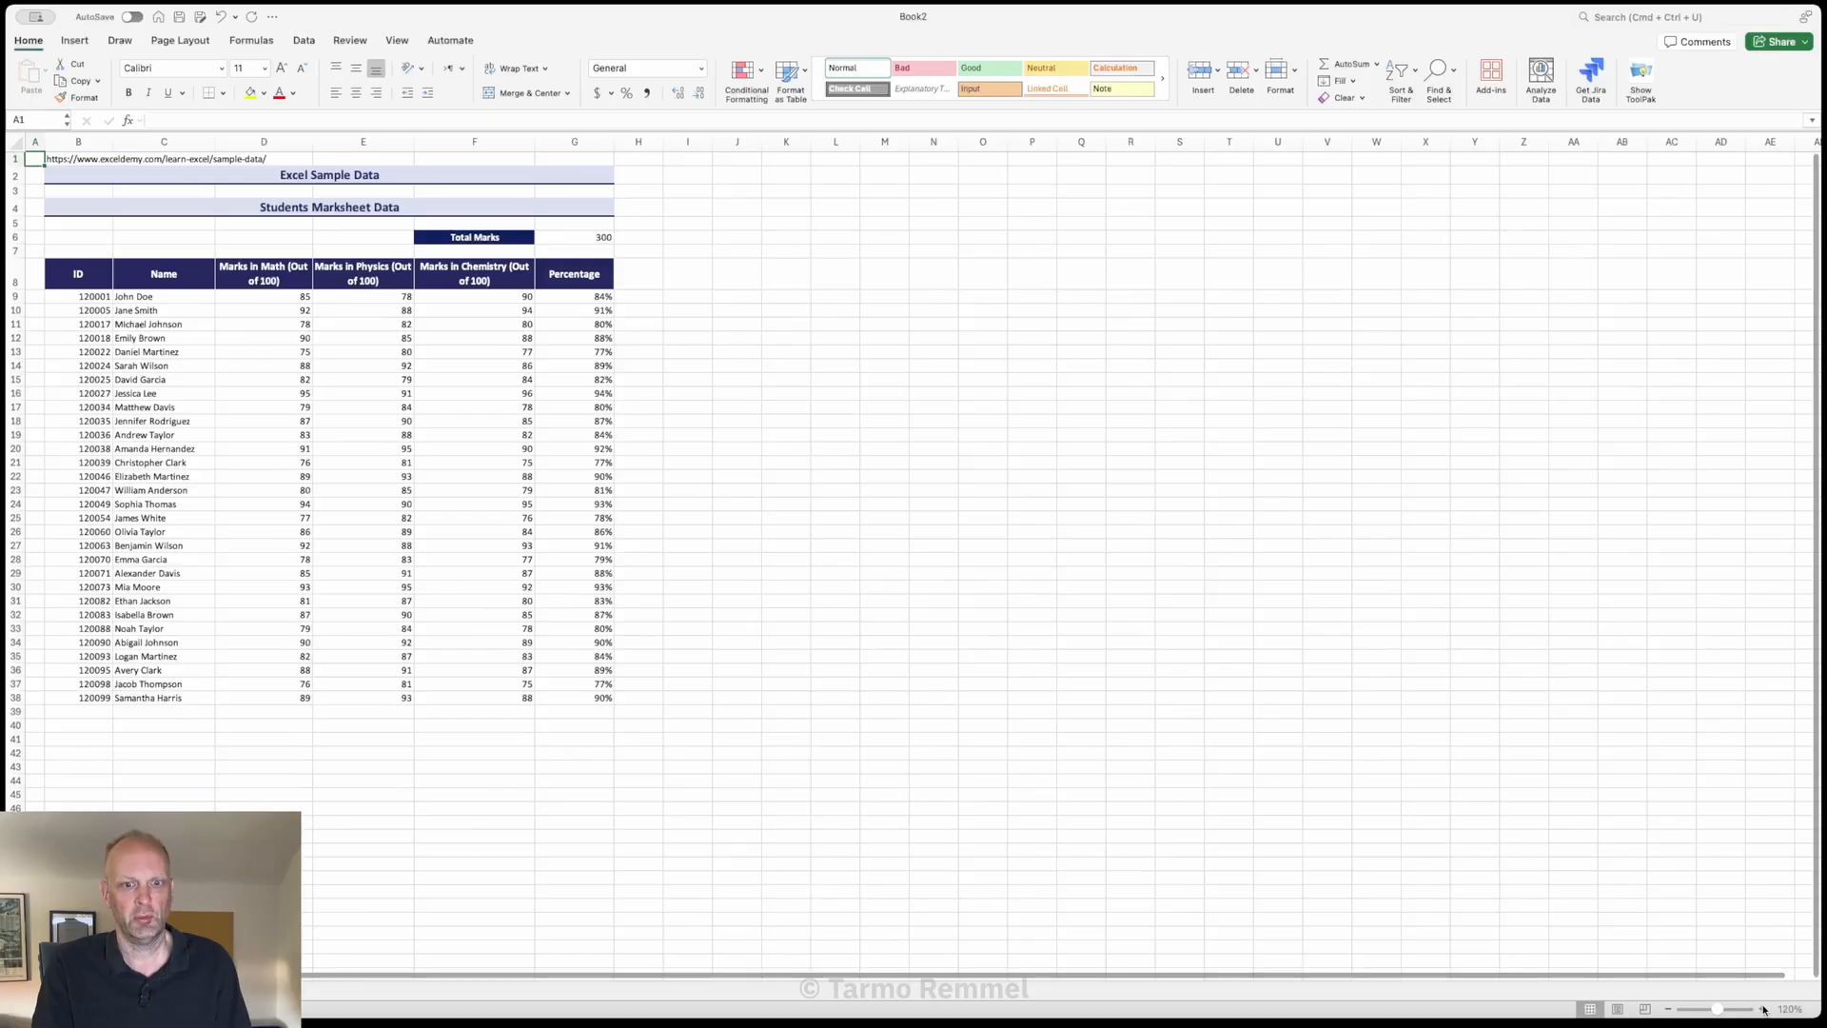
click(1763, 1009)
click(1762, 1009)
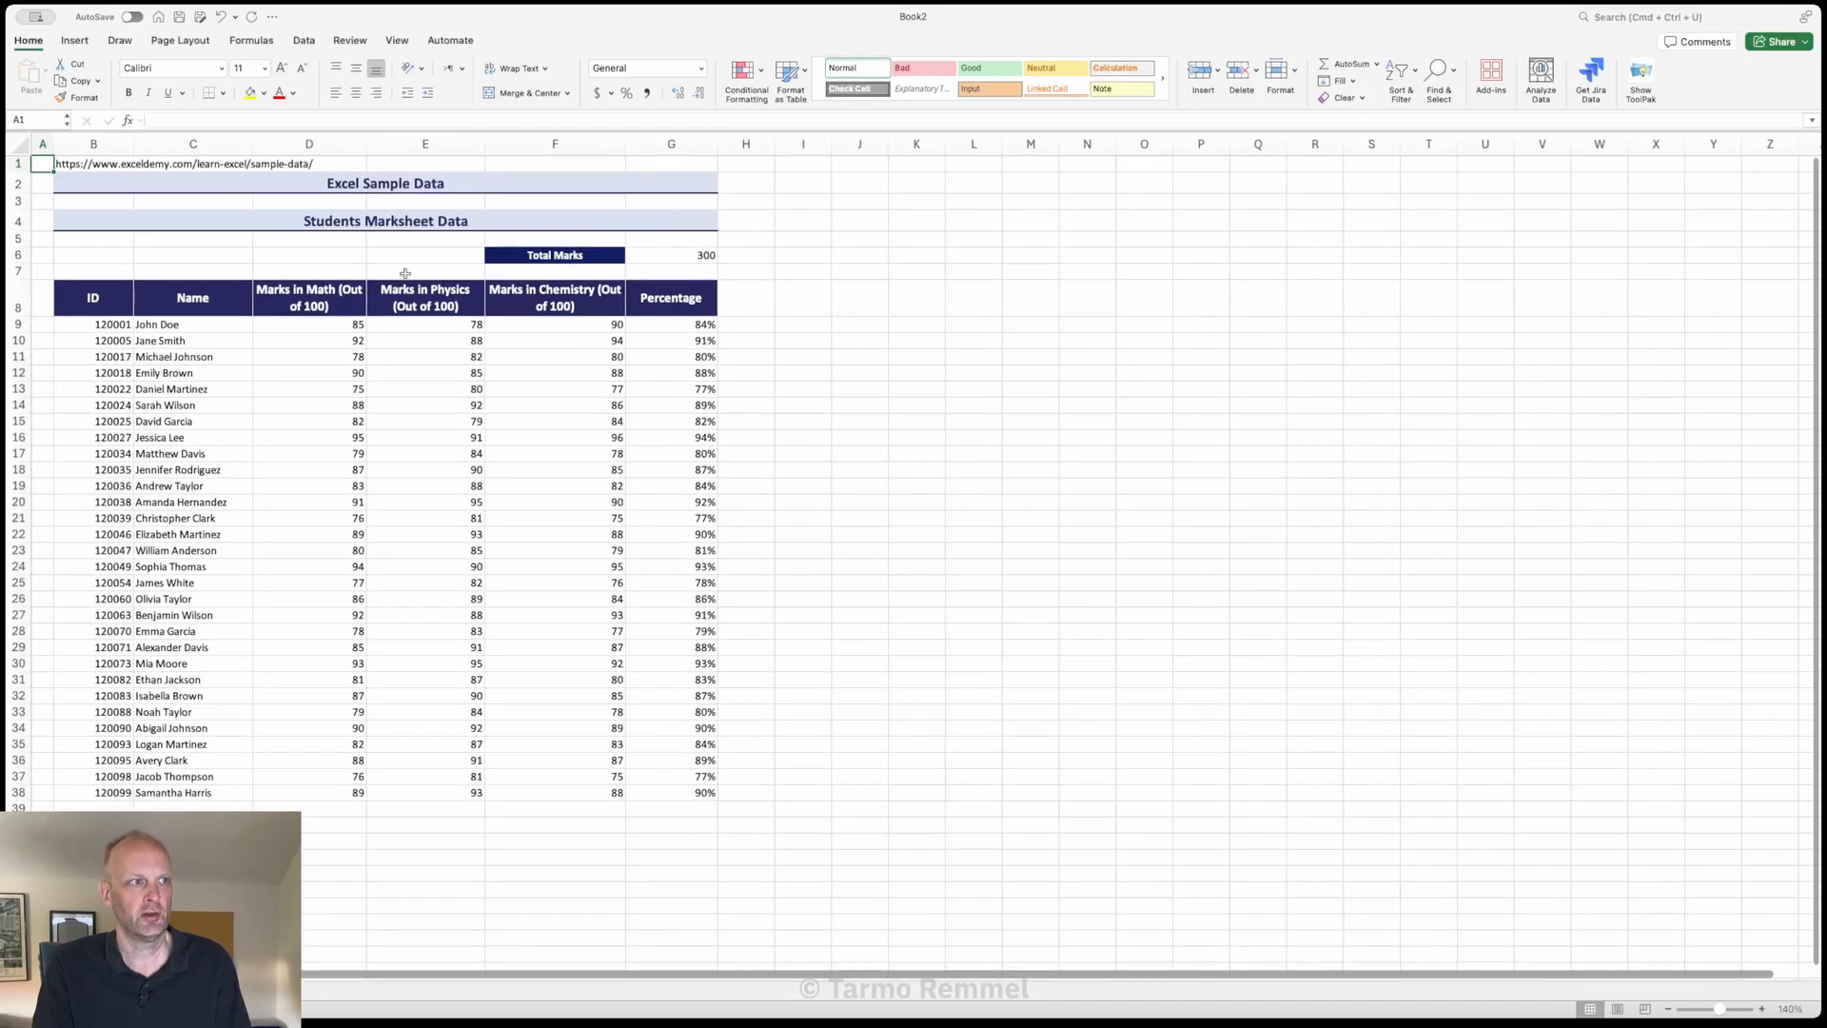
click(82, 163)
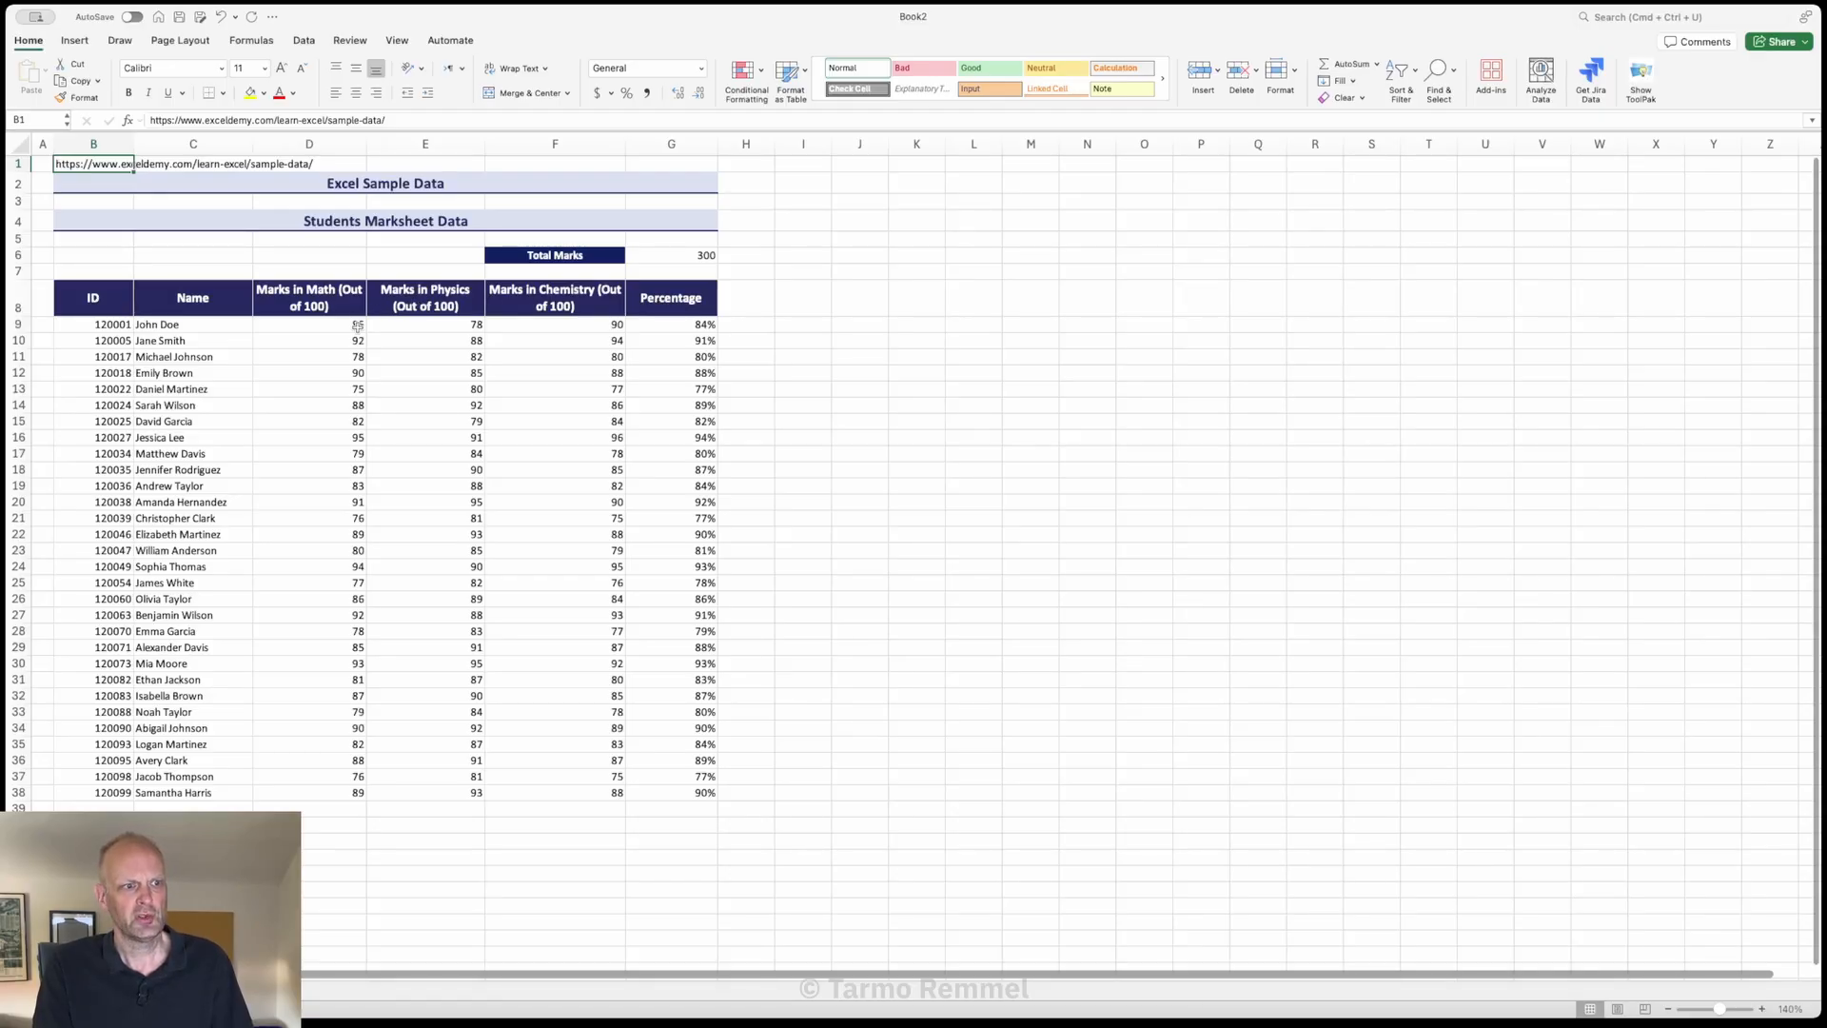
Step: Highlight the top 10% of the Math marks in D9:D38 using Green Fill with Dark Green Text conditional formatting
click(309, 328)
key(super+shift+Down)
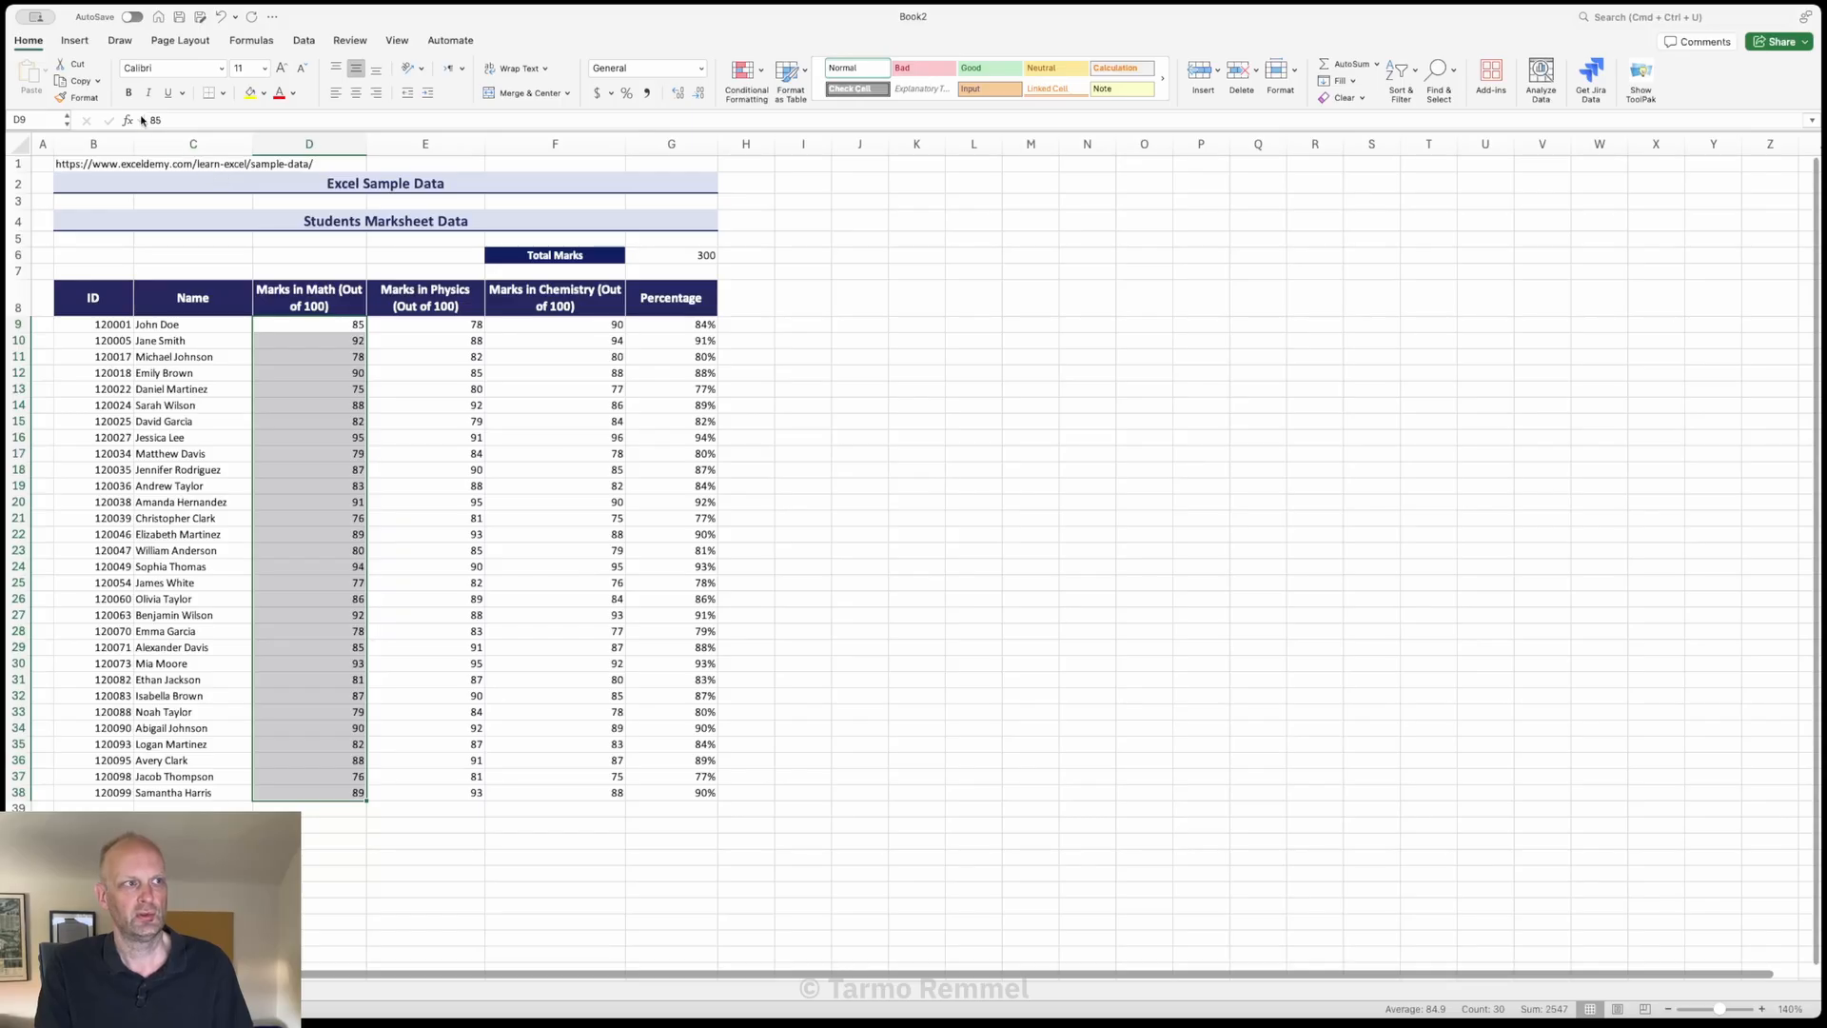
click(761, 73)
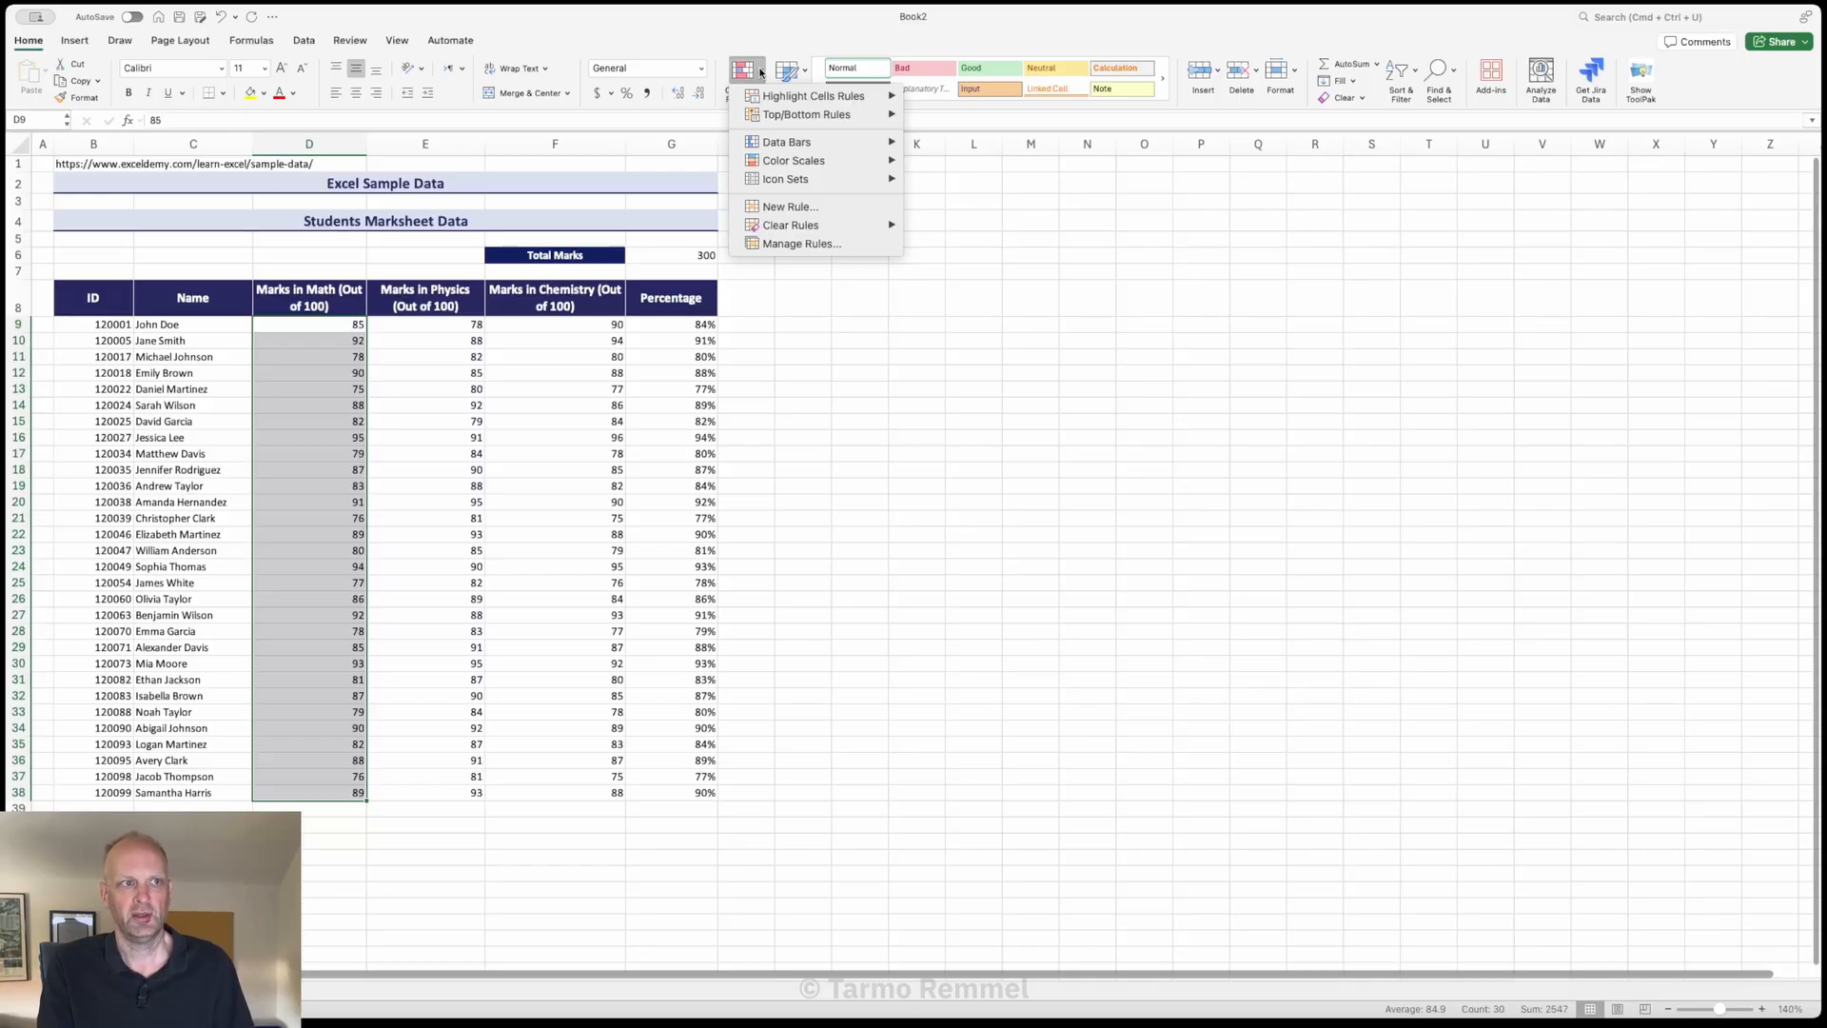
mouse_move(778, 117)
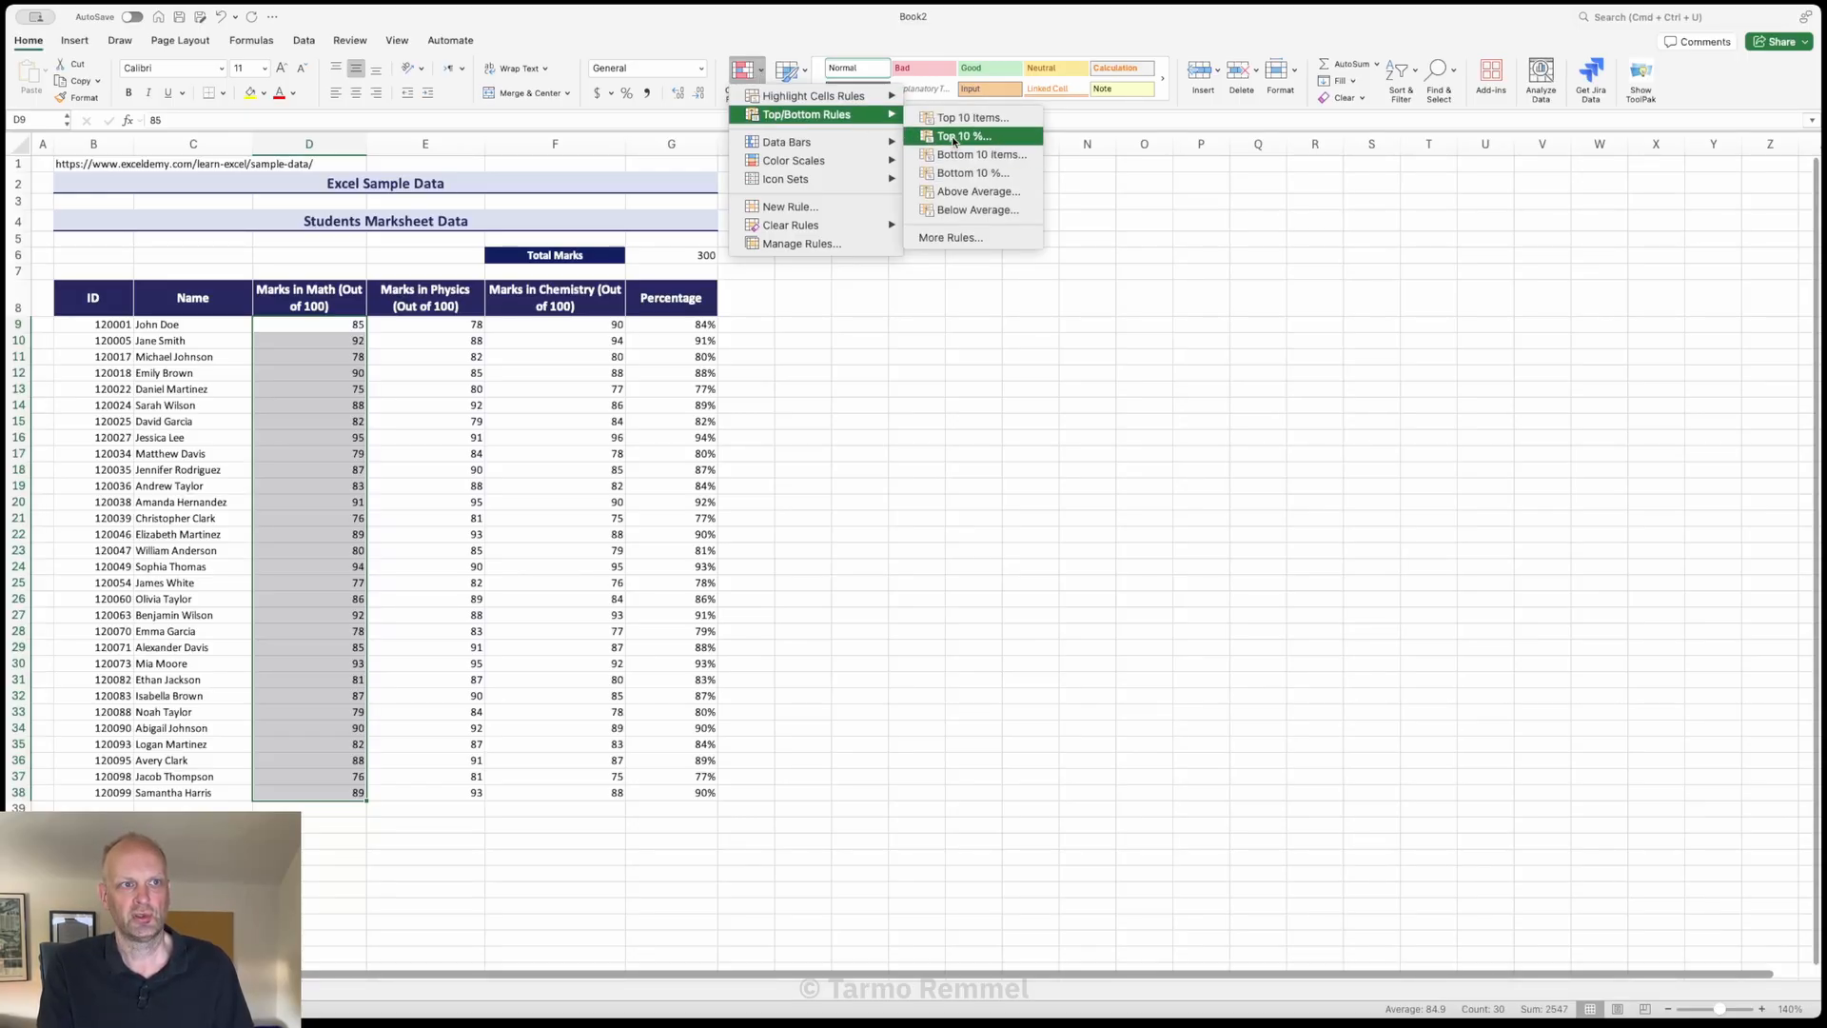
click(992, 141)
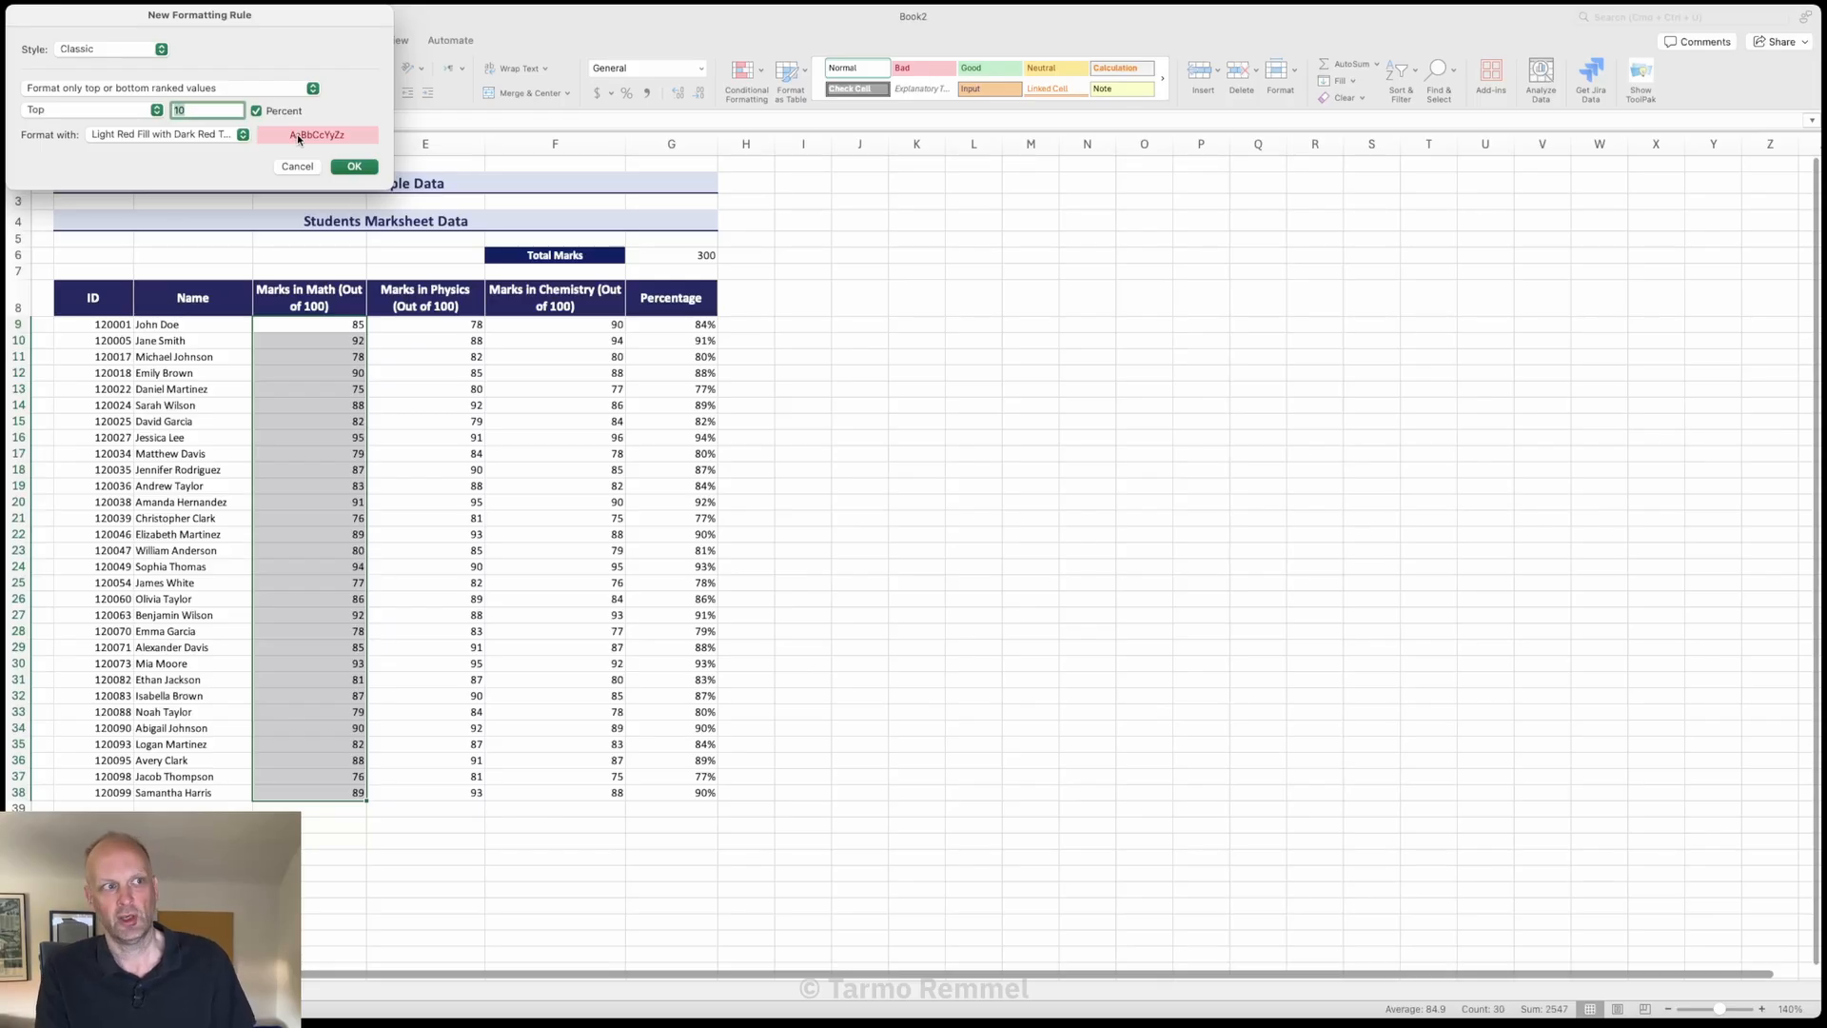
click(243, 137)
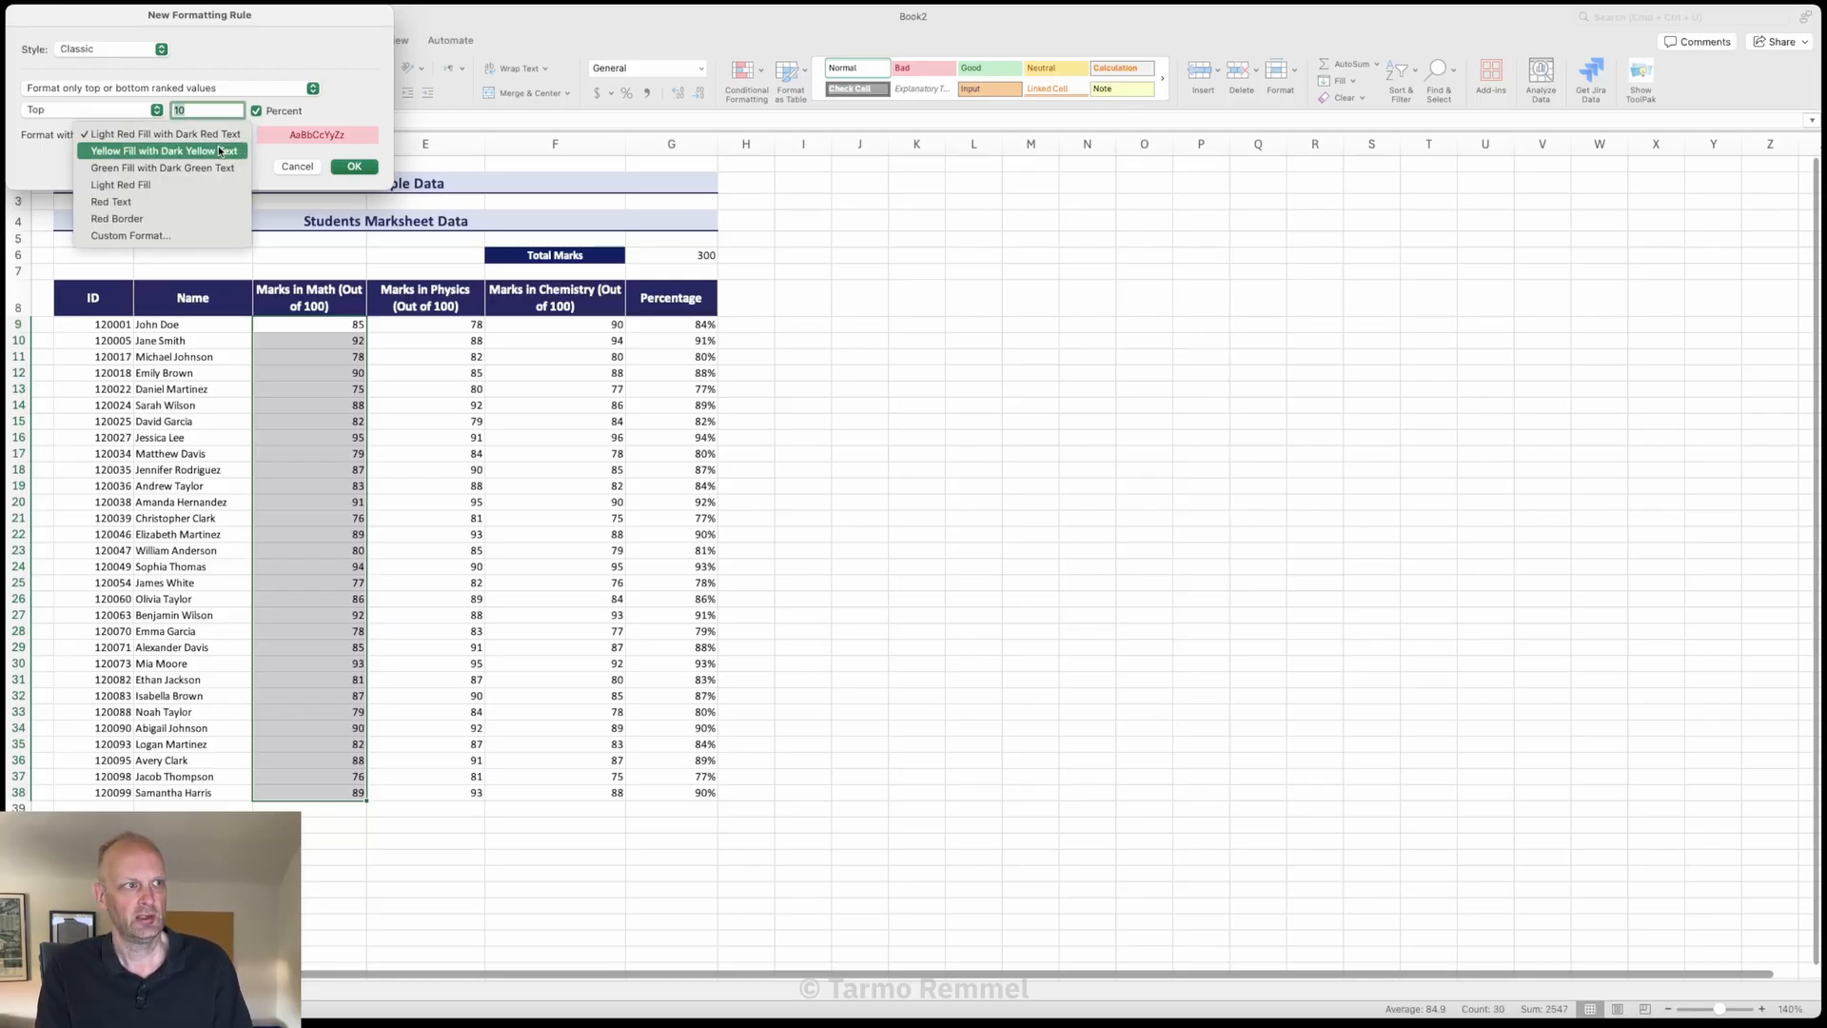
click(186, 169)
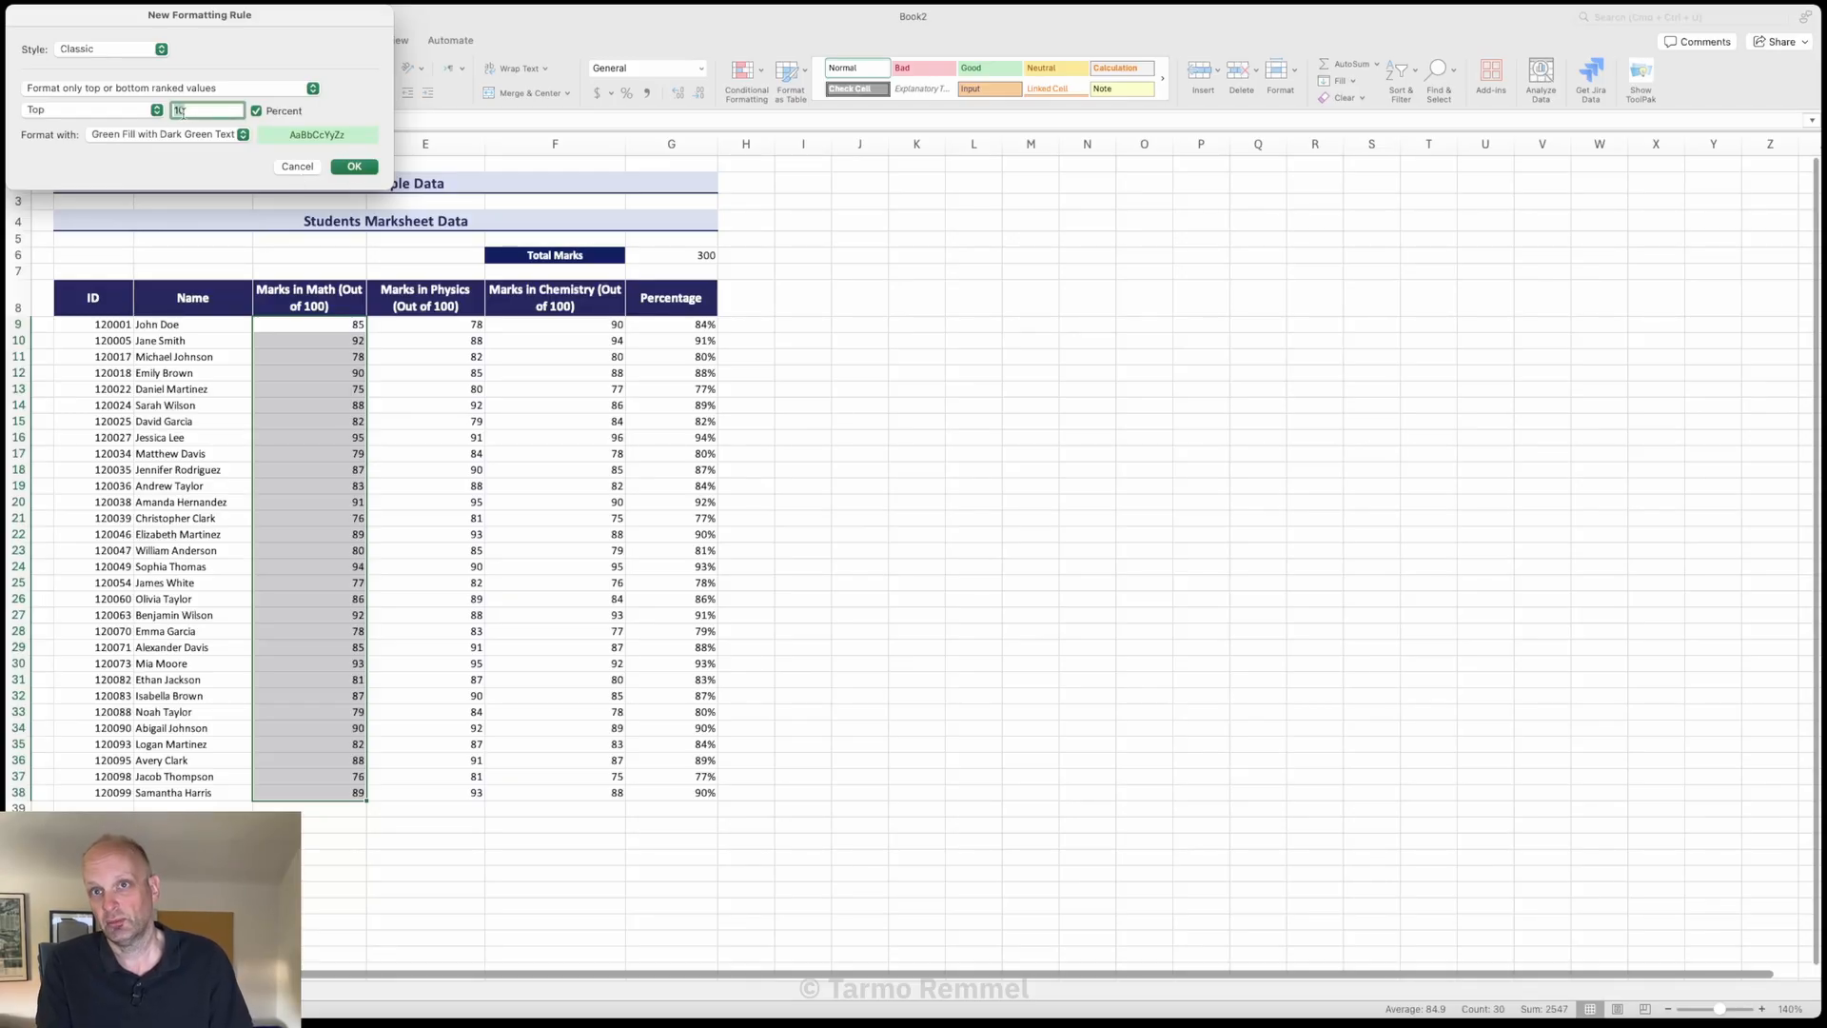
click(365, 167)
click(462, 408)
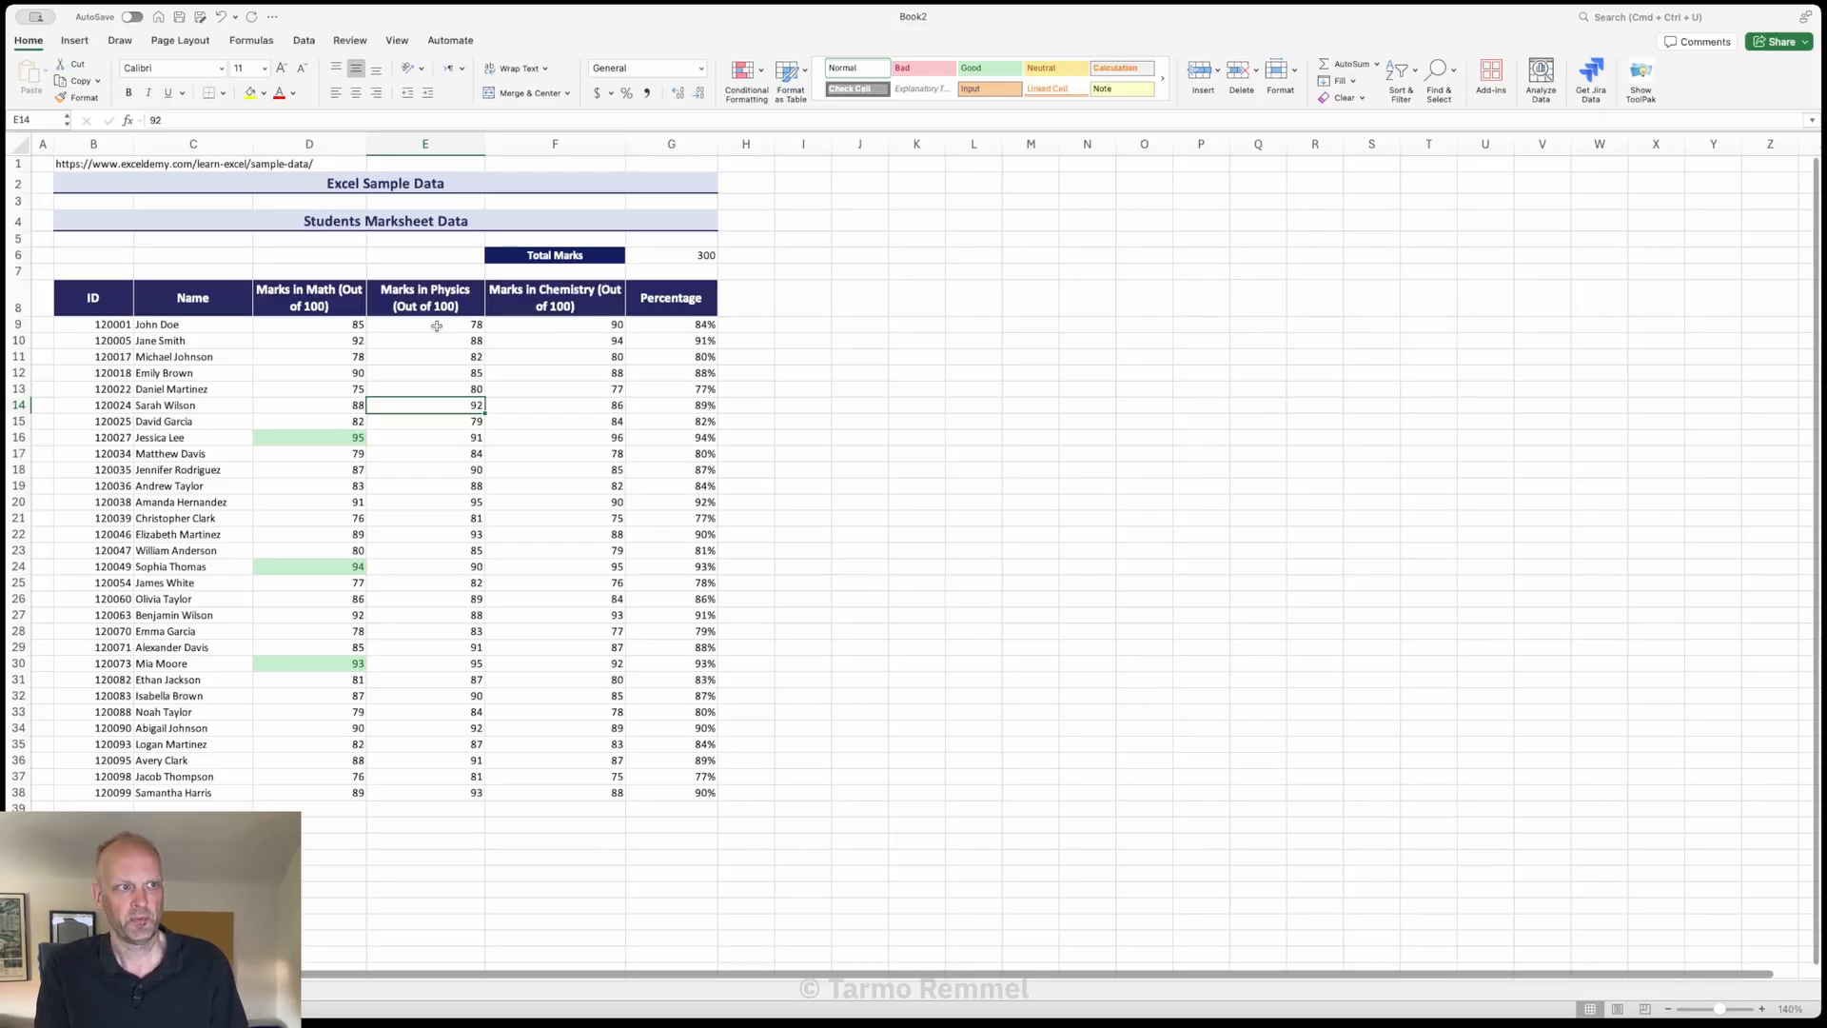
Step: Highlight the top 10% of the Physics marks in E9:E38 using Green Fill with Dark Green Text conditional formatting
drag(433, 325, 445, 790)
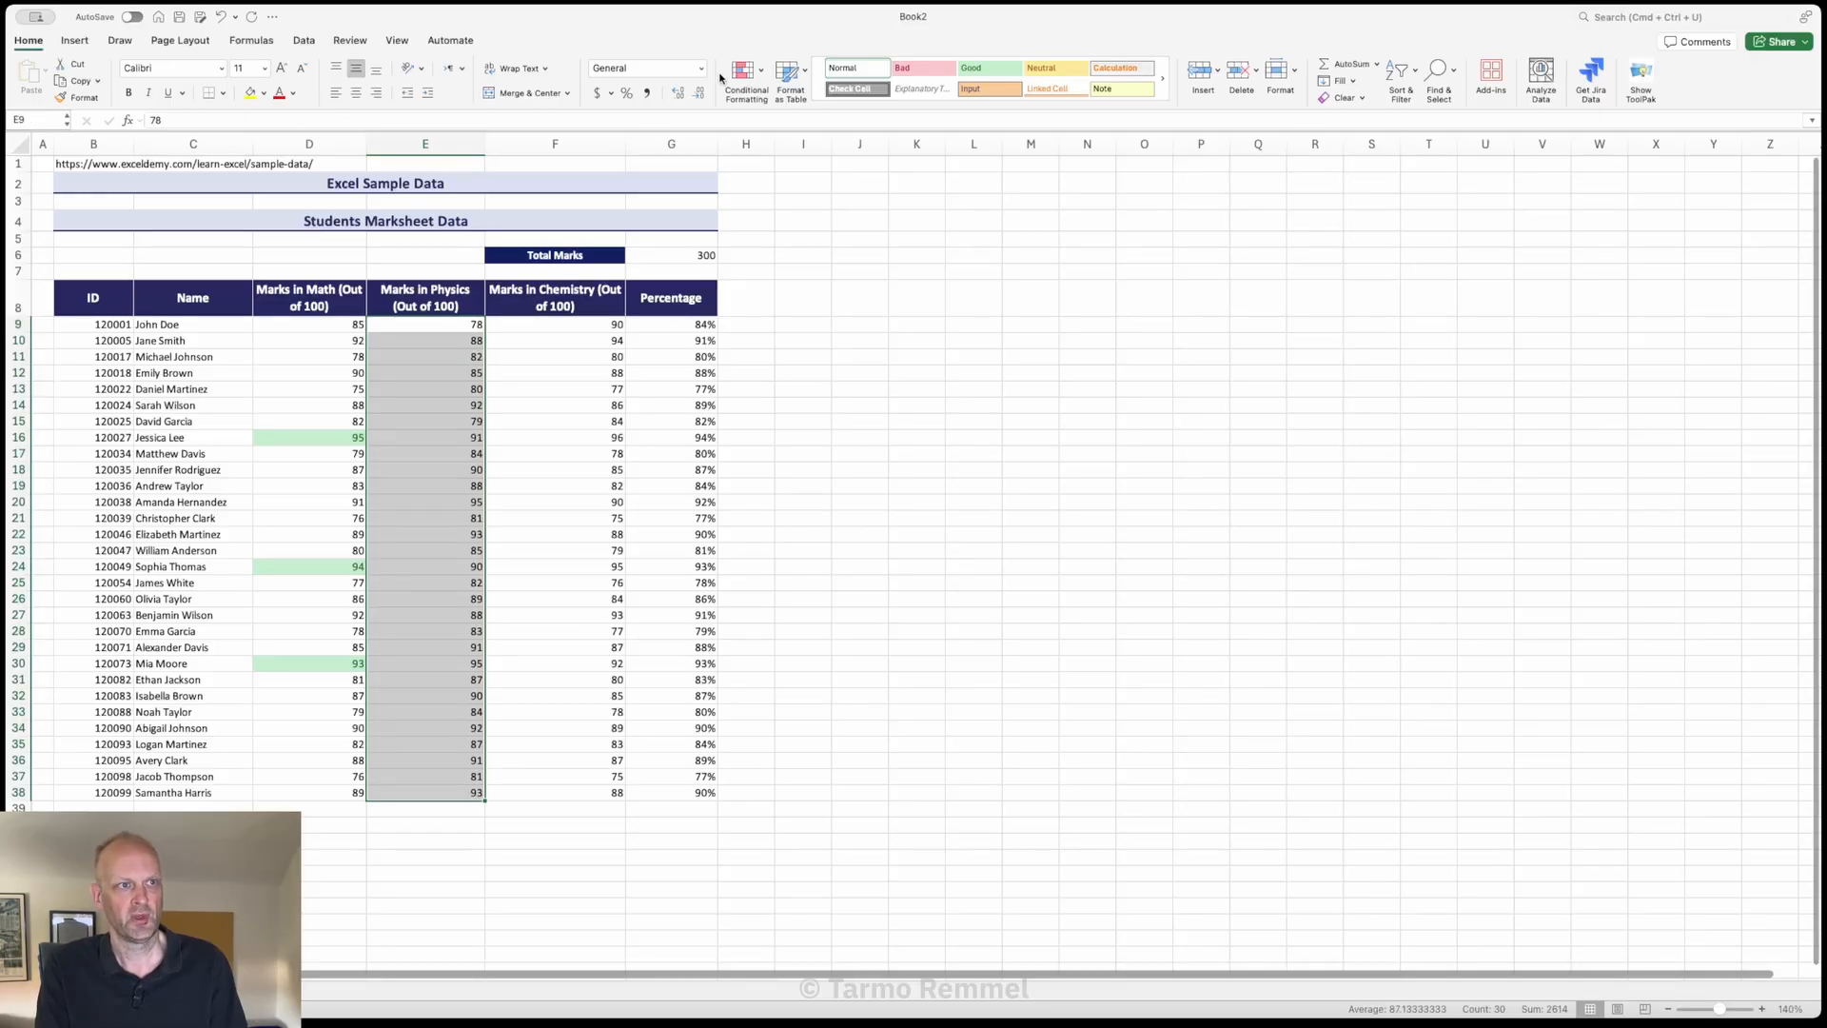
click(763, 75)
mouse_move(793, 149)
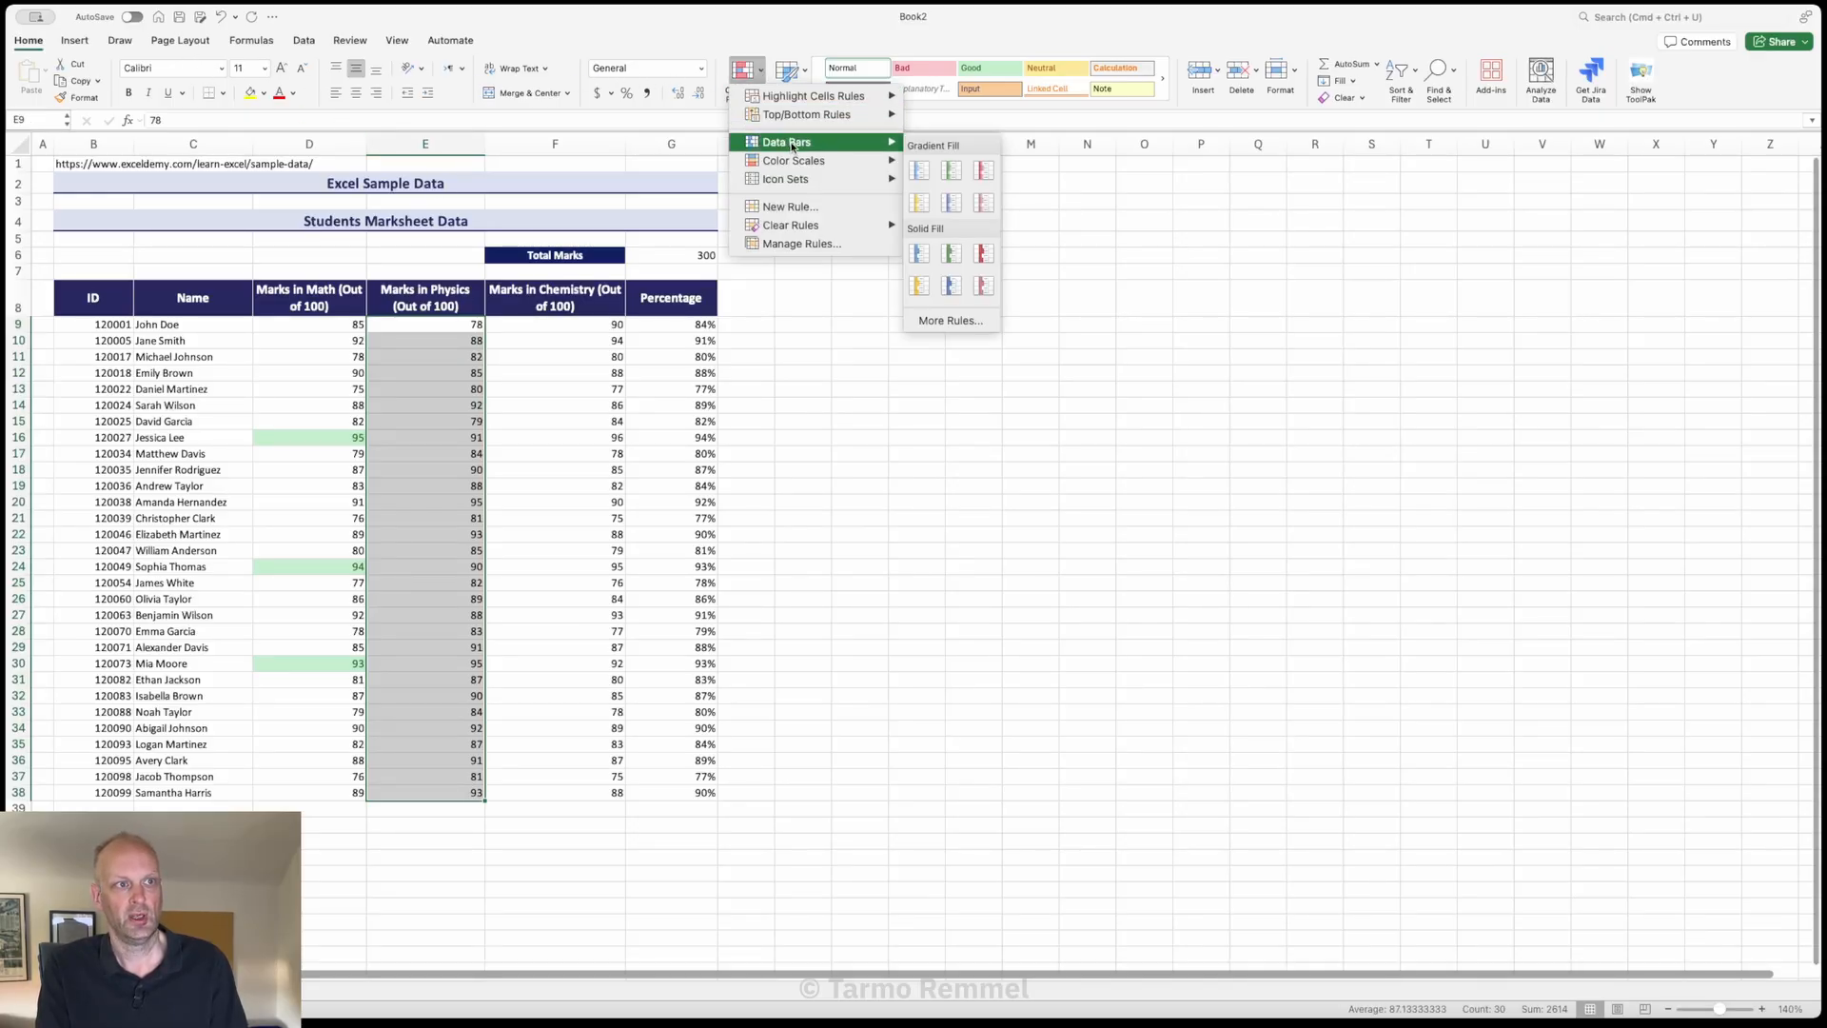
mouse_move(795, 116)
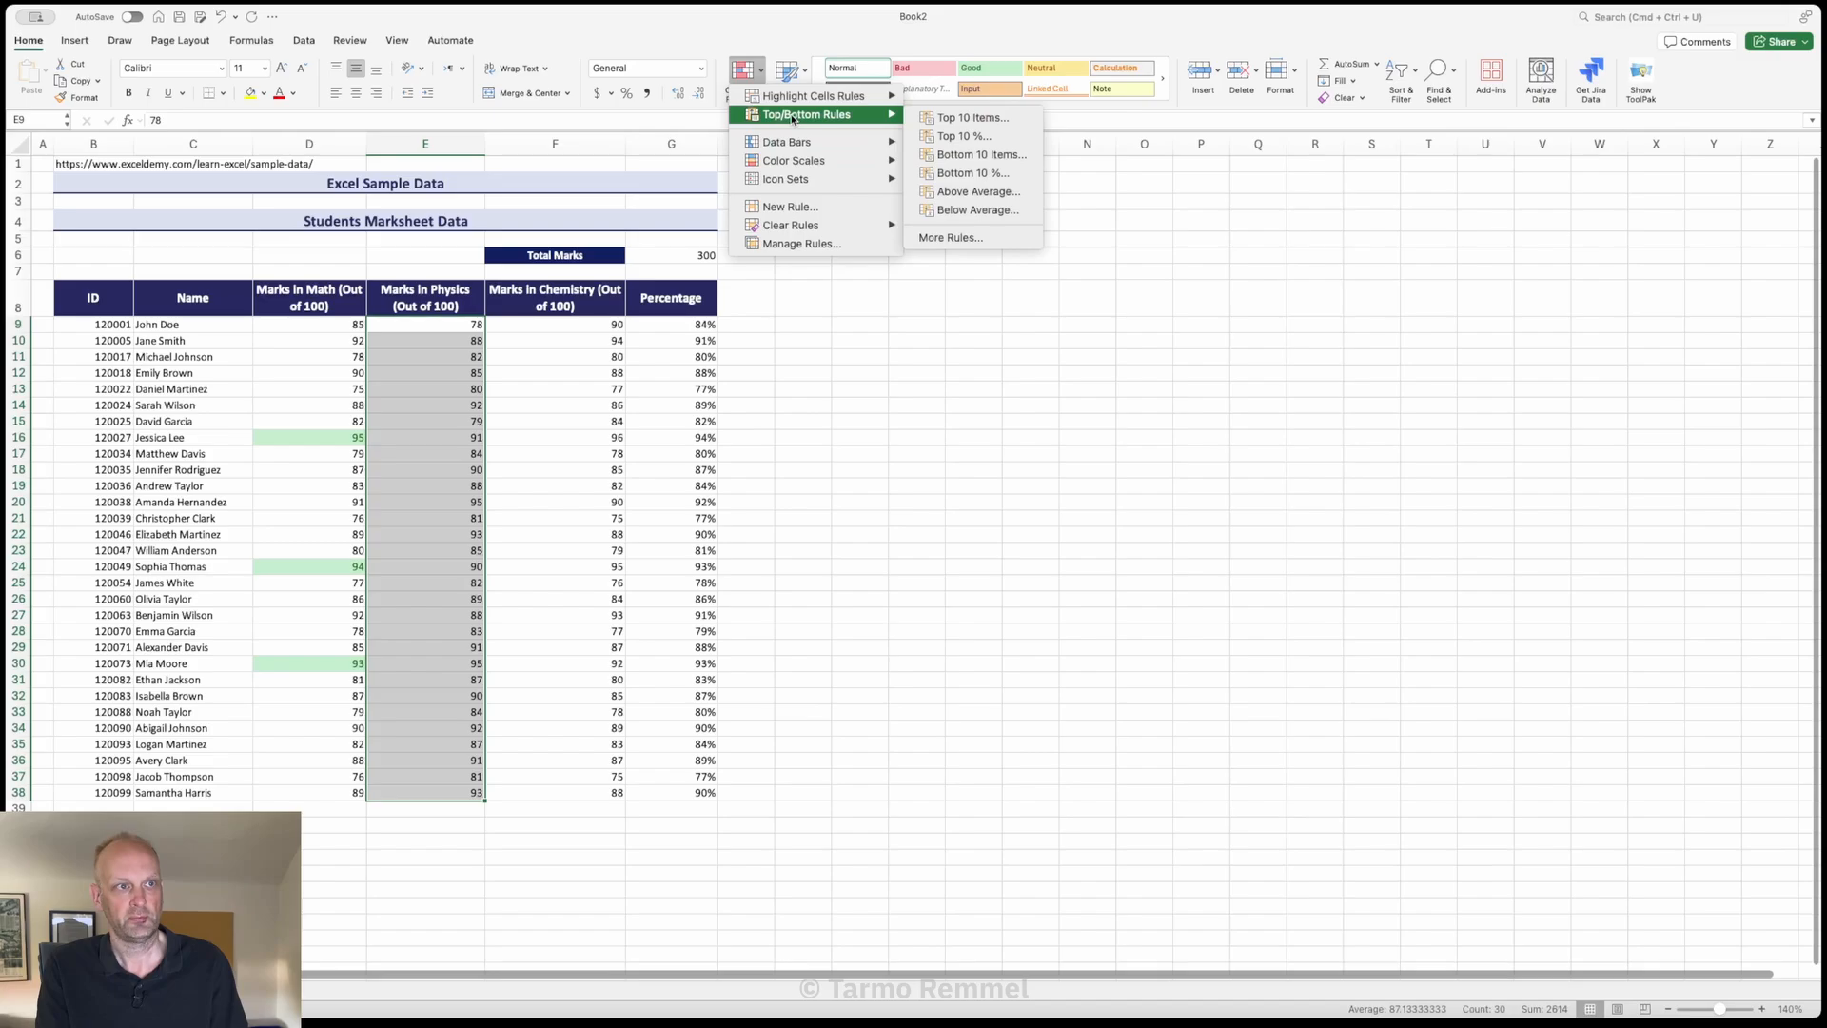
click(990, 139)
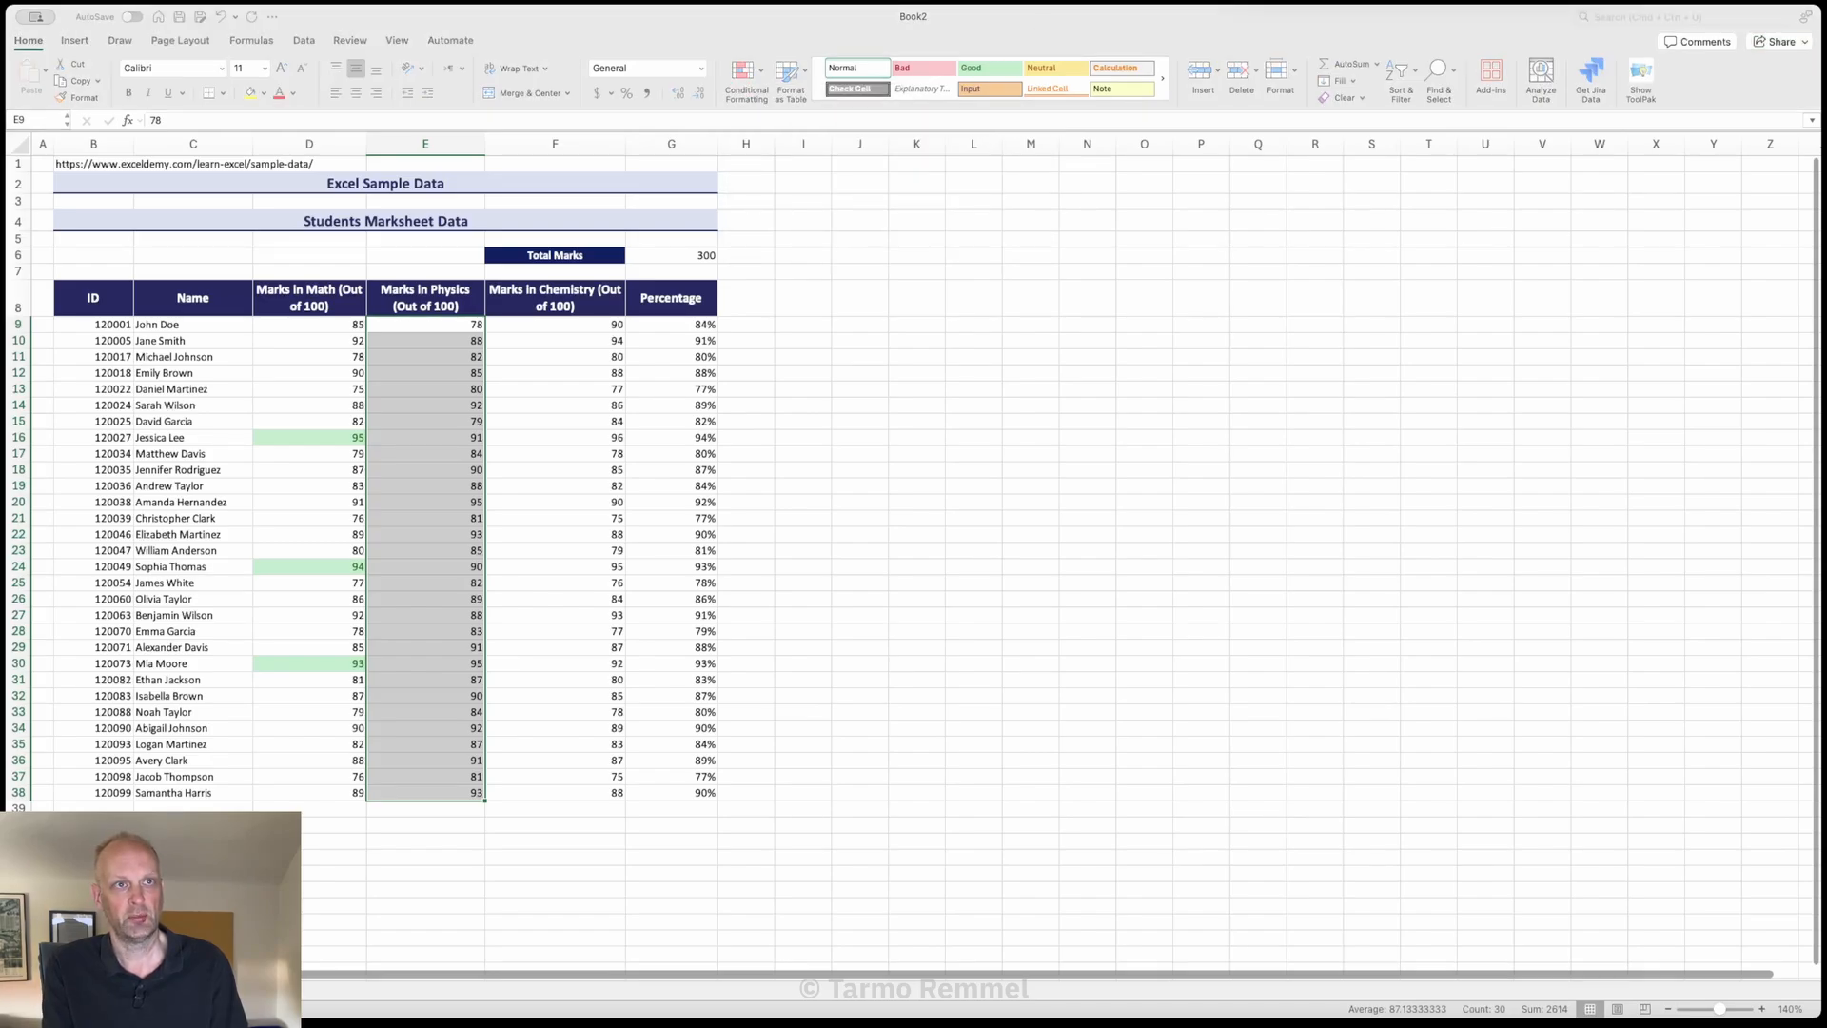
drag(262, 297, 71, 11)
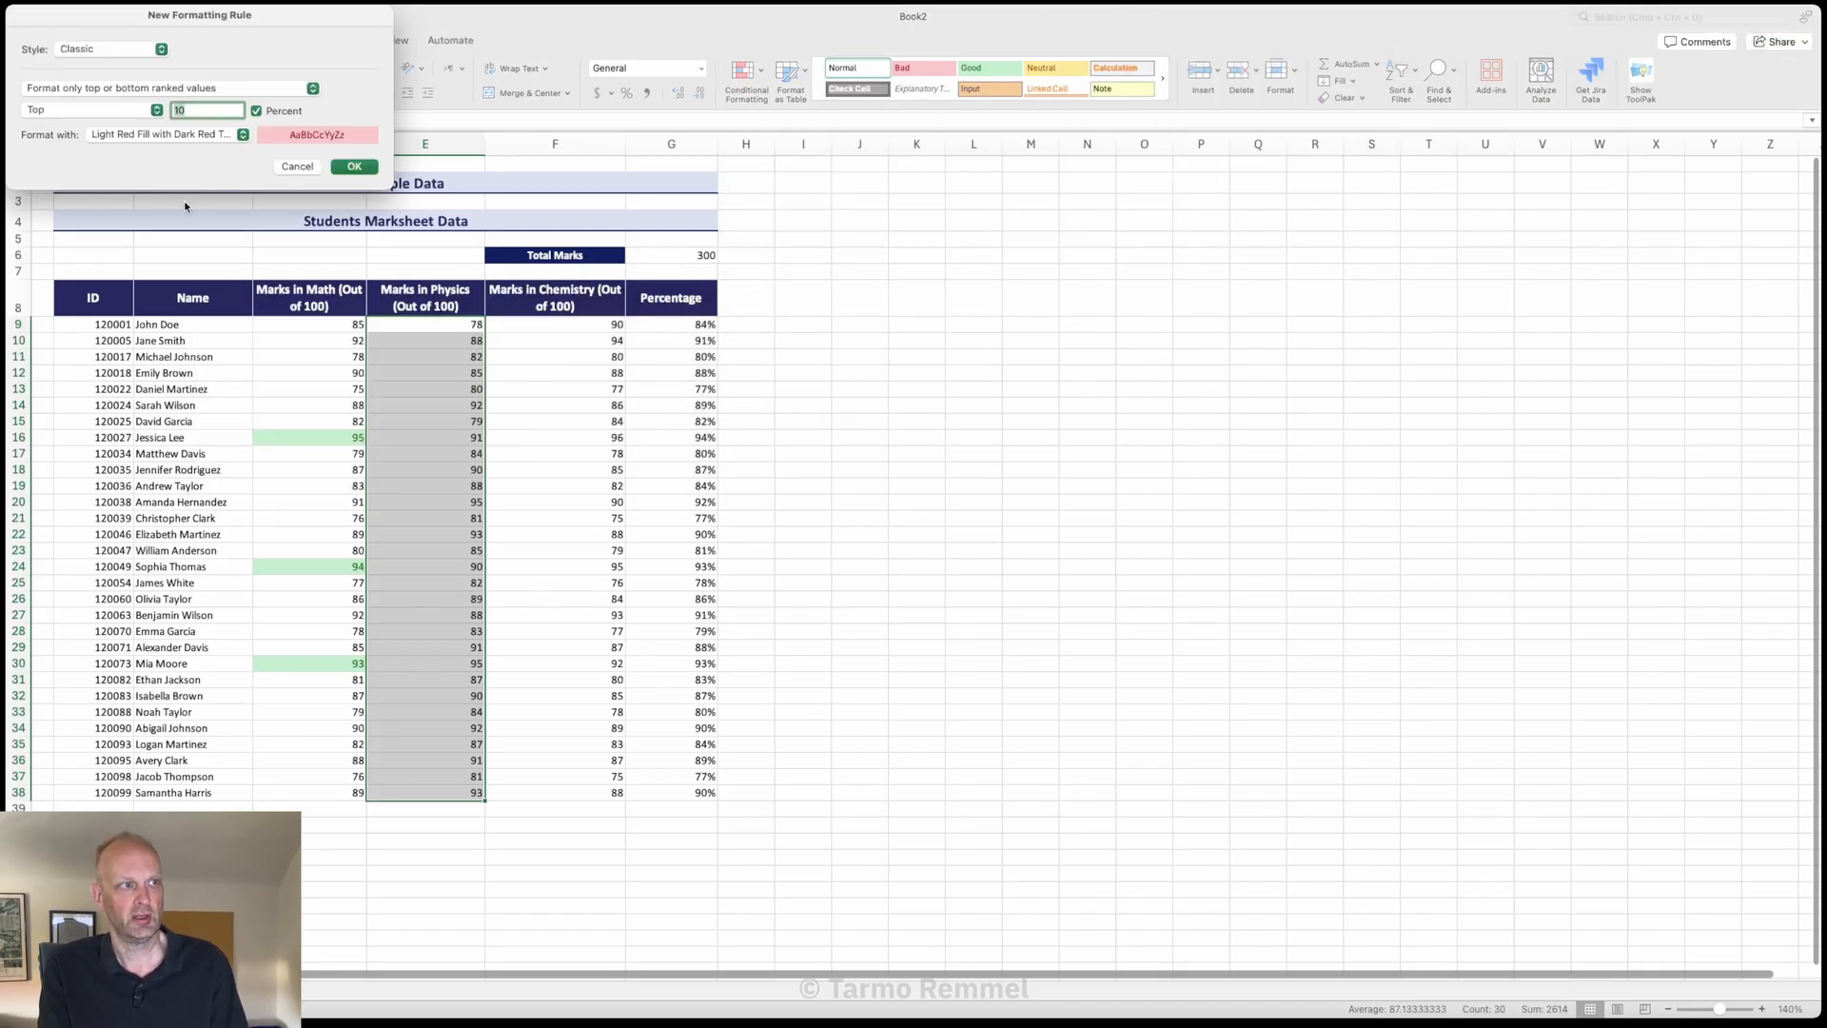
click(244, 134)
click(221, 166)
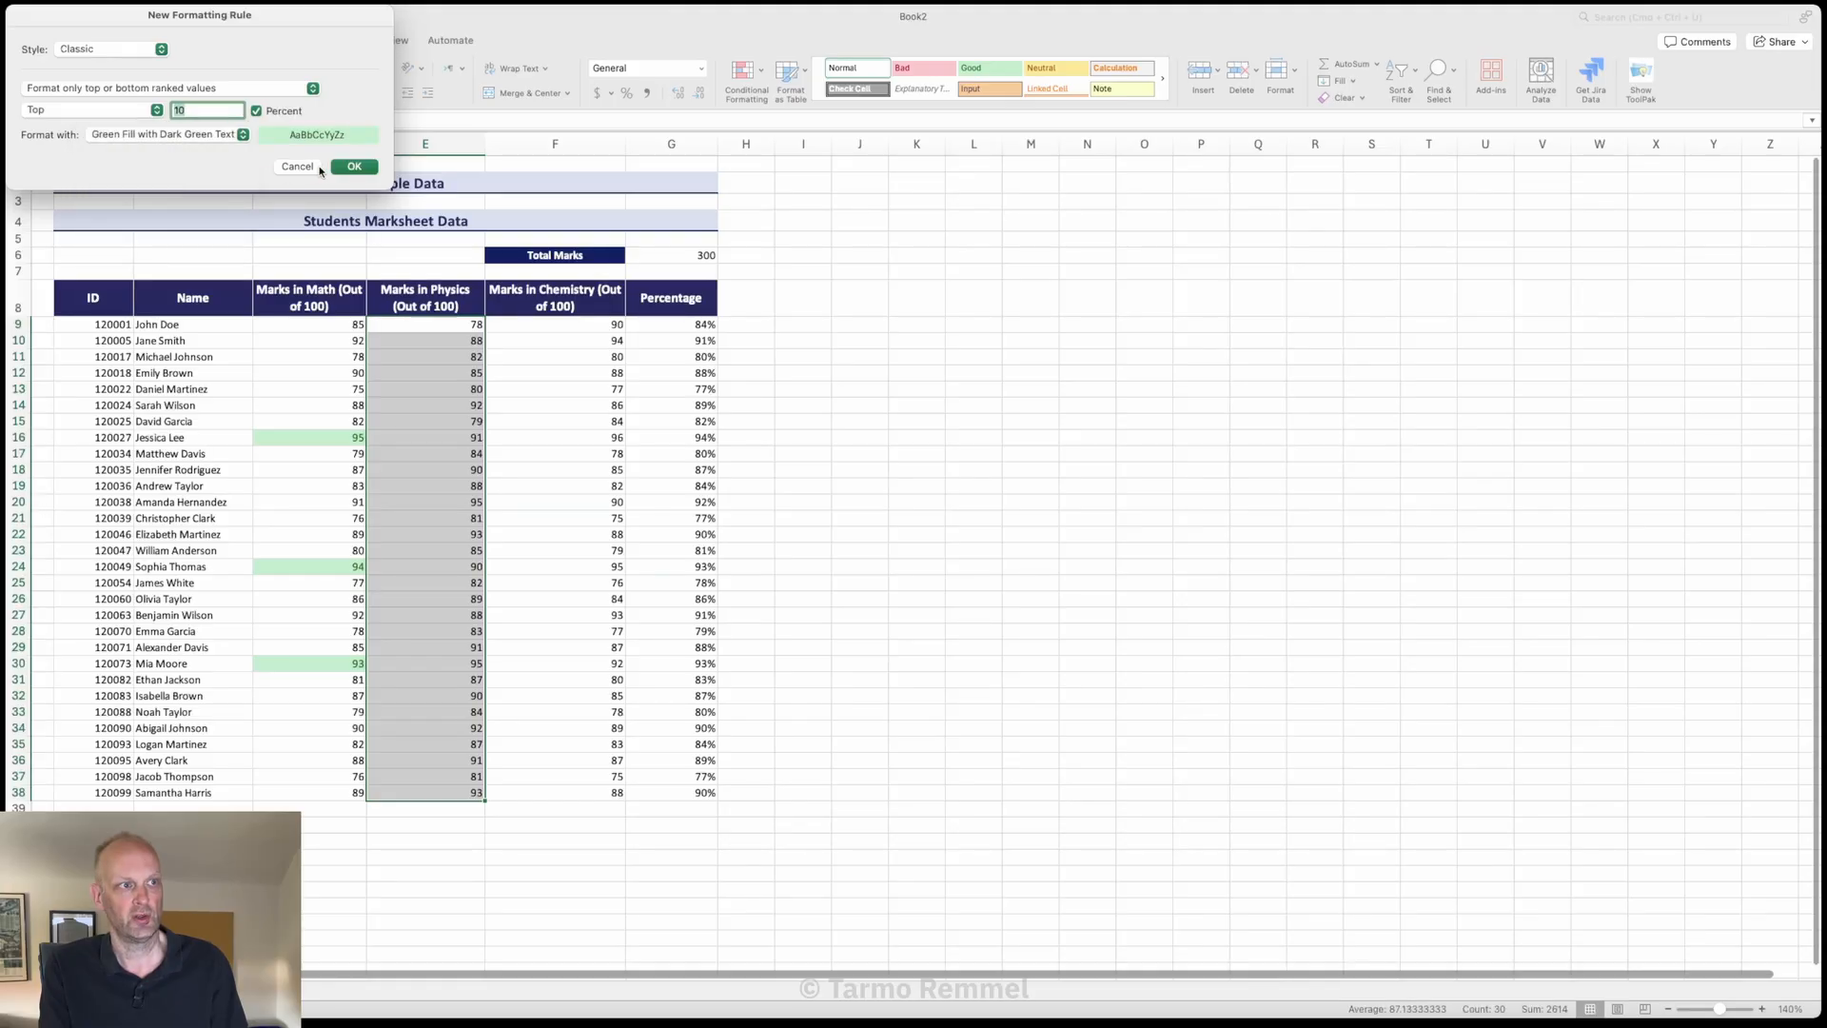
click(361, 166)
click(601, 404)
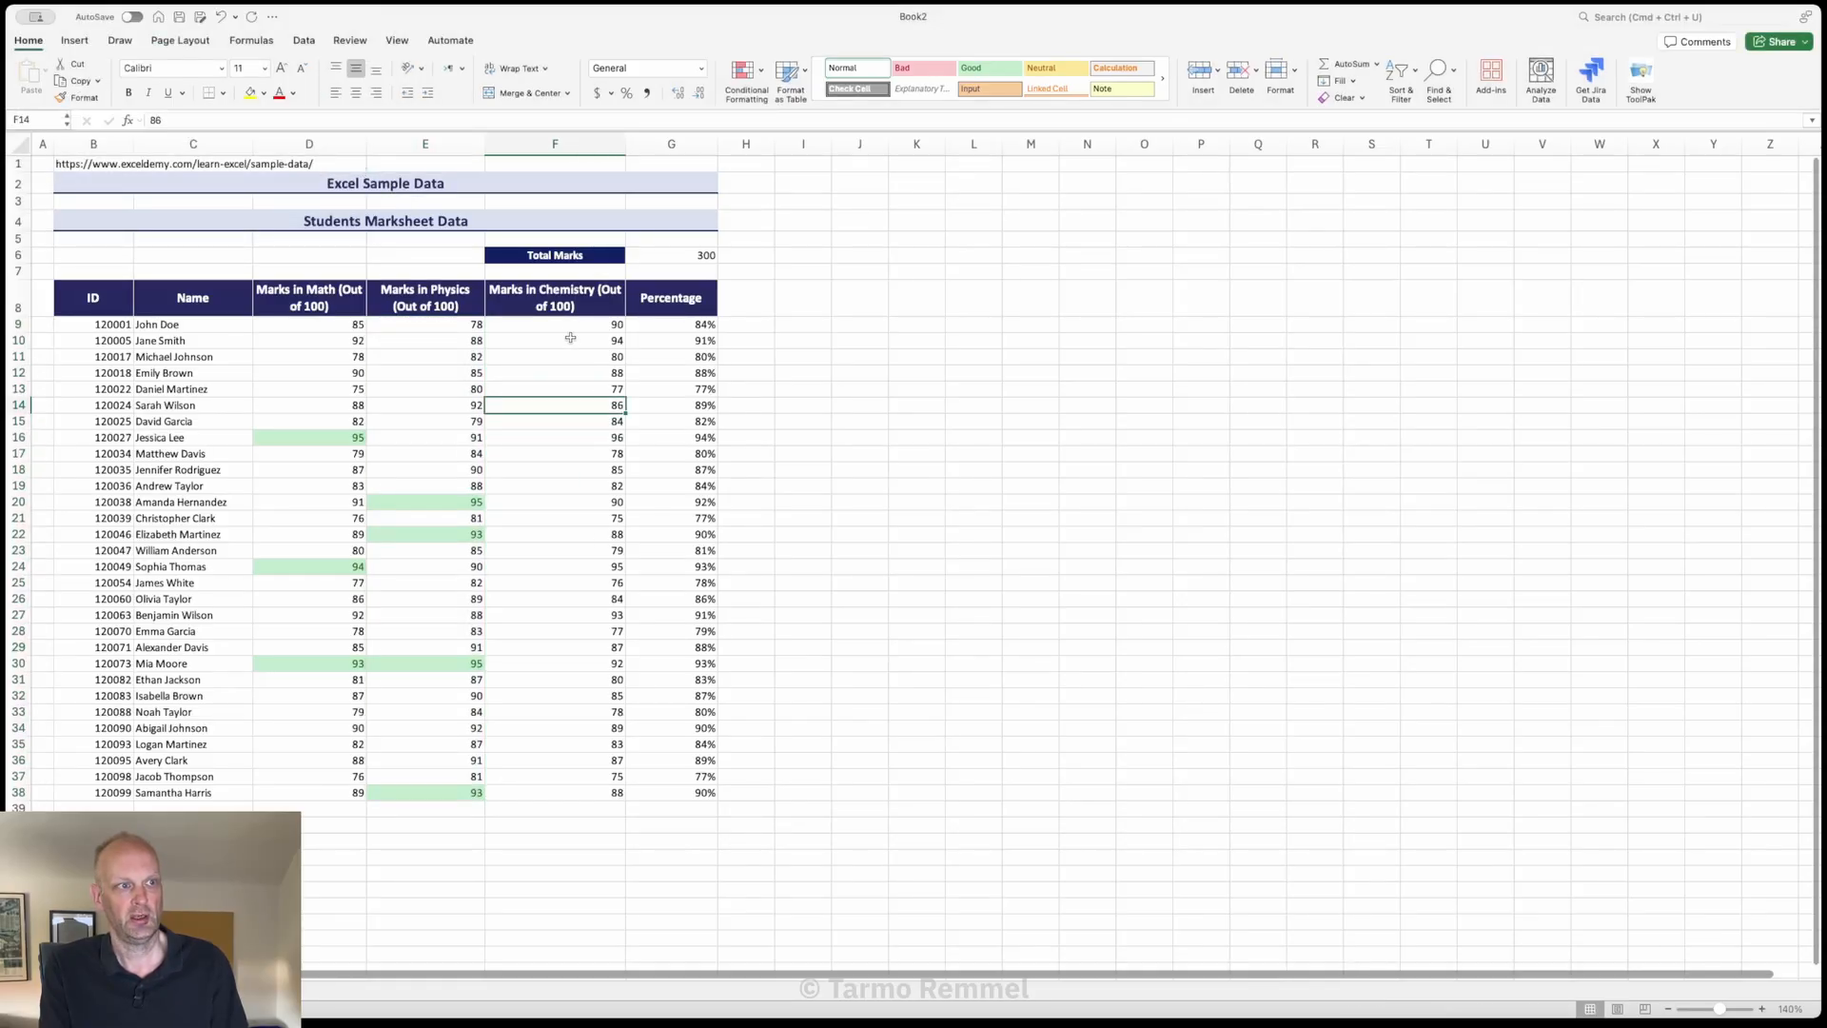
Step: Highlight the top 10% of the Chemistry marks in F9:F38 using Green Fill with Dark Green Text conditional formatting
drag(564, 325, 560, 798)
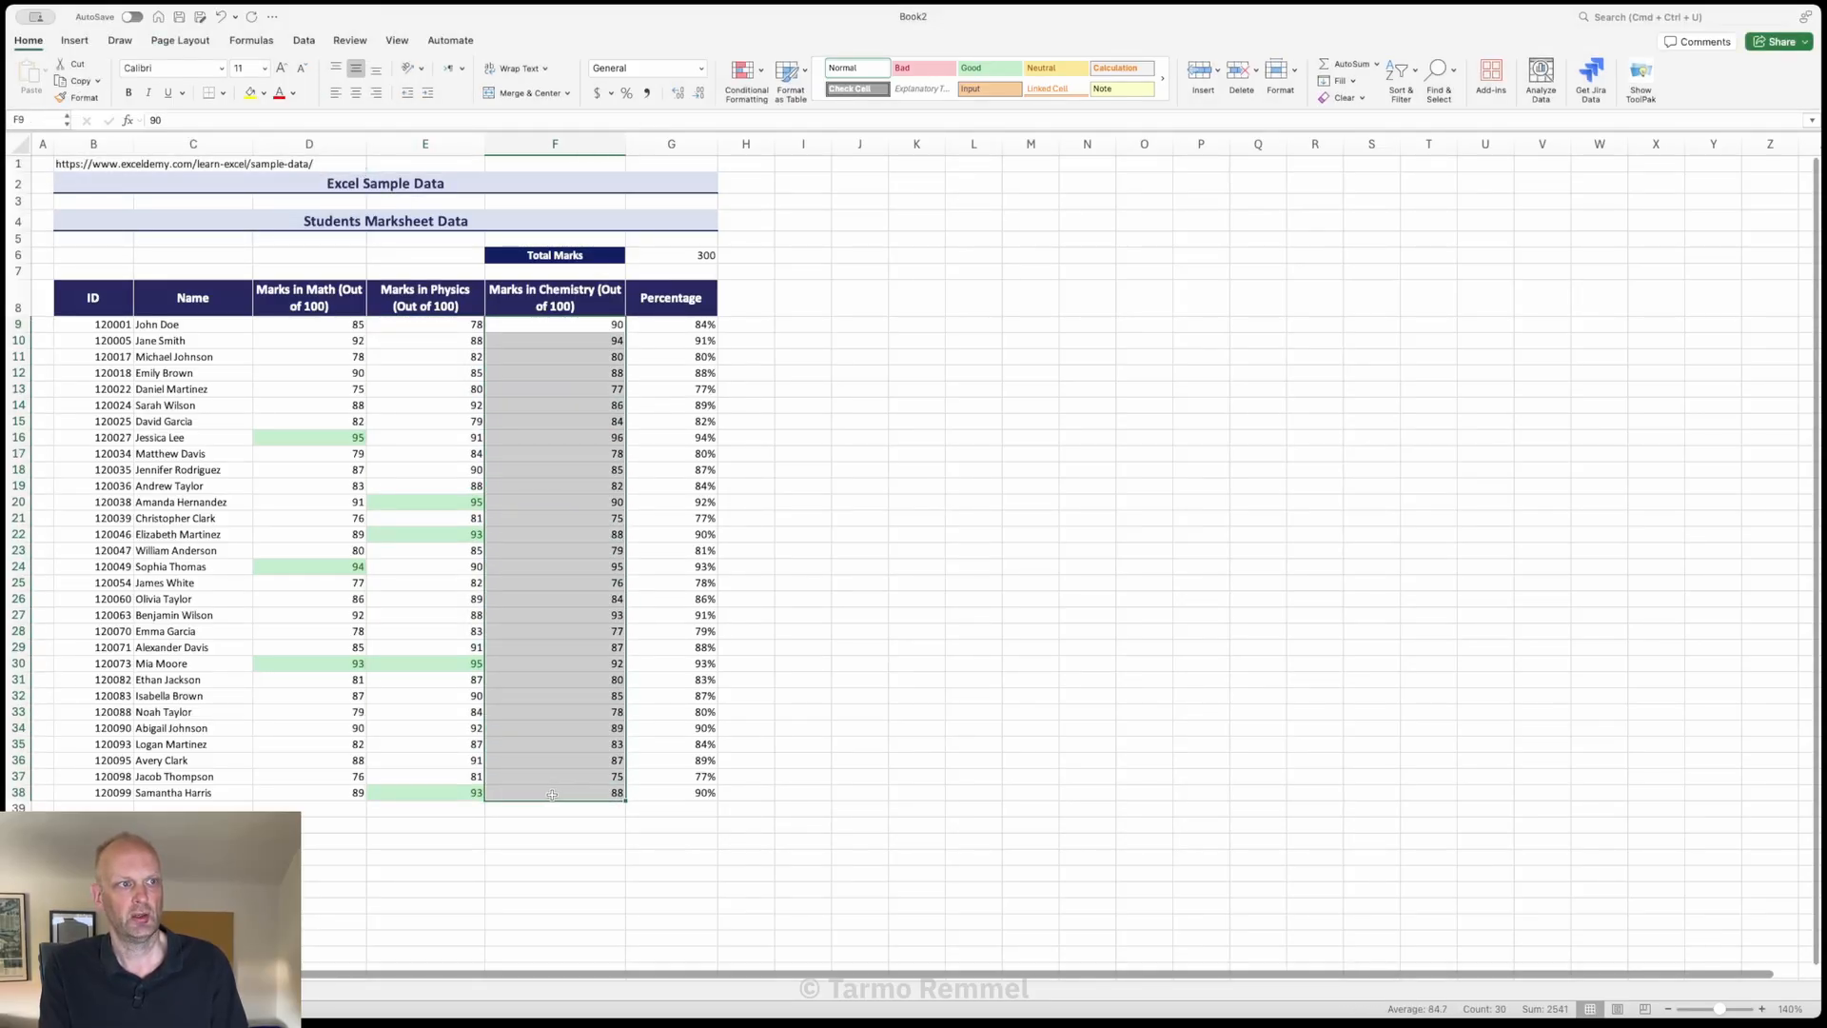
click(762, 73)
mouse_move(798, 115)
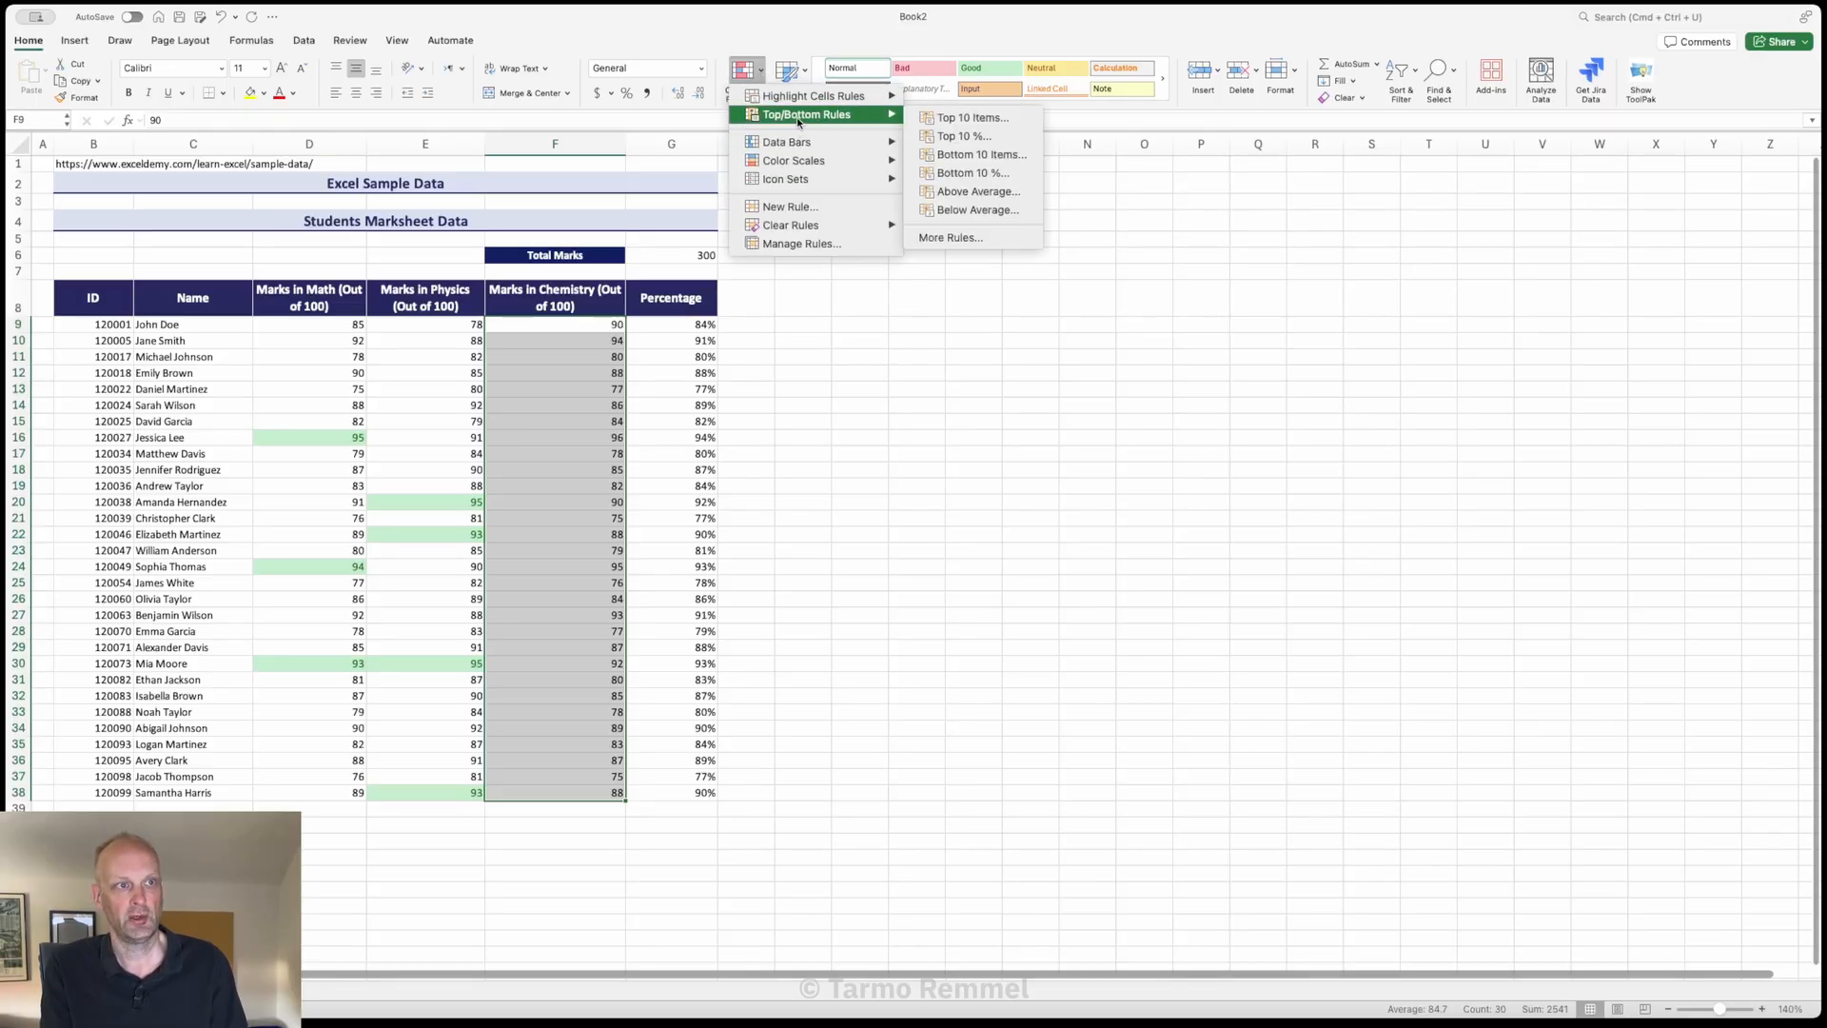
click(994, 137)
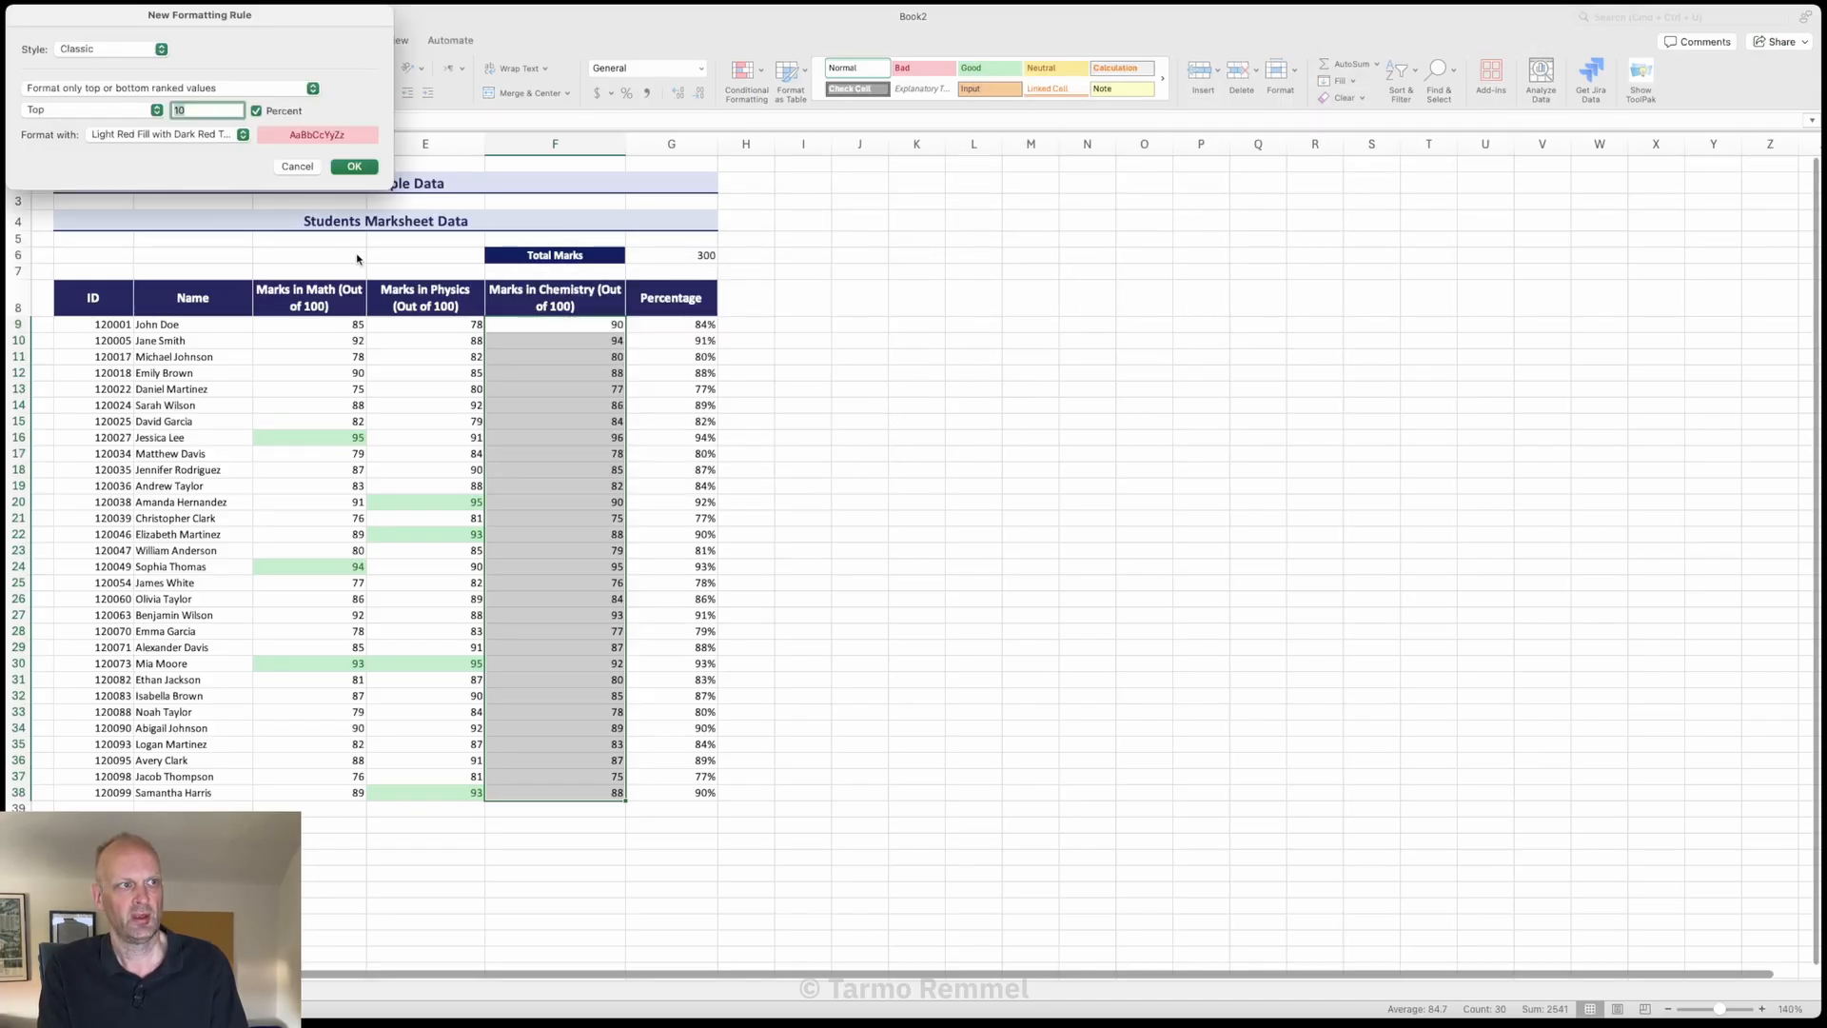
click(247, 134)
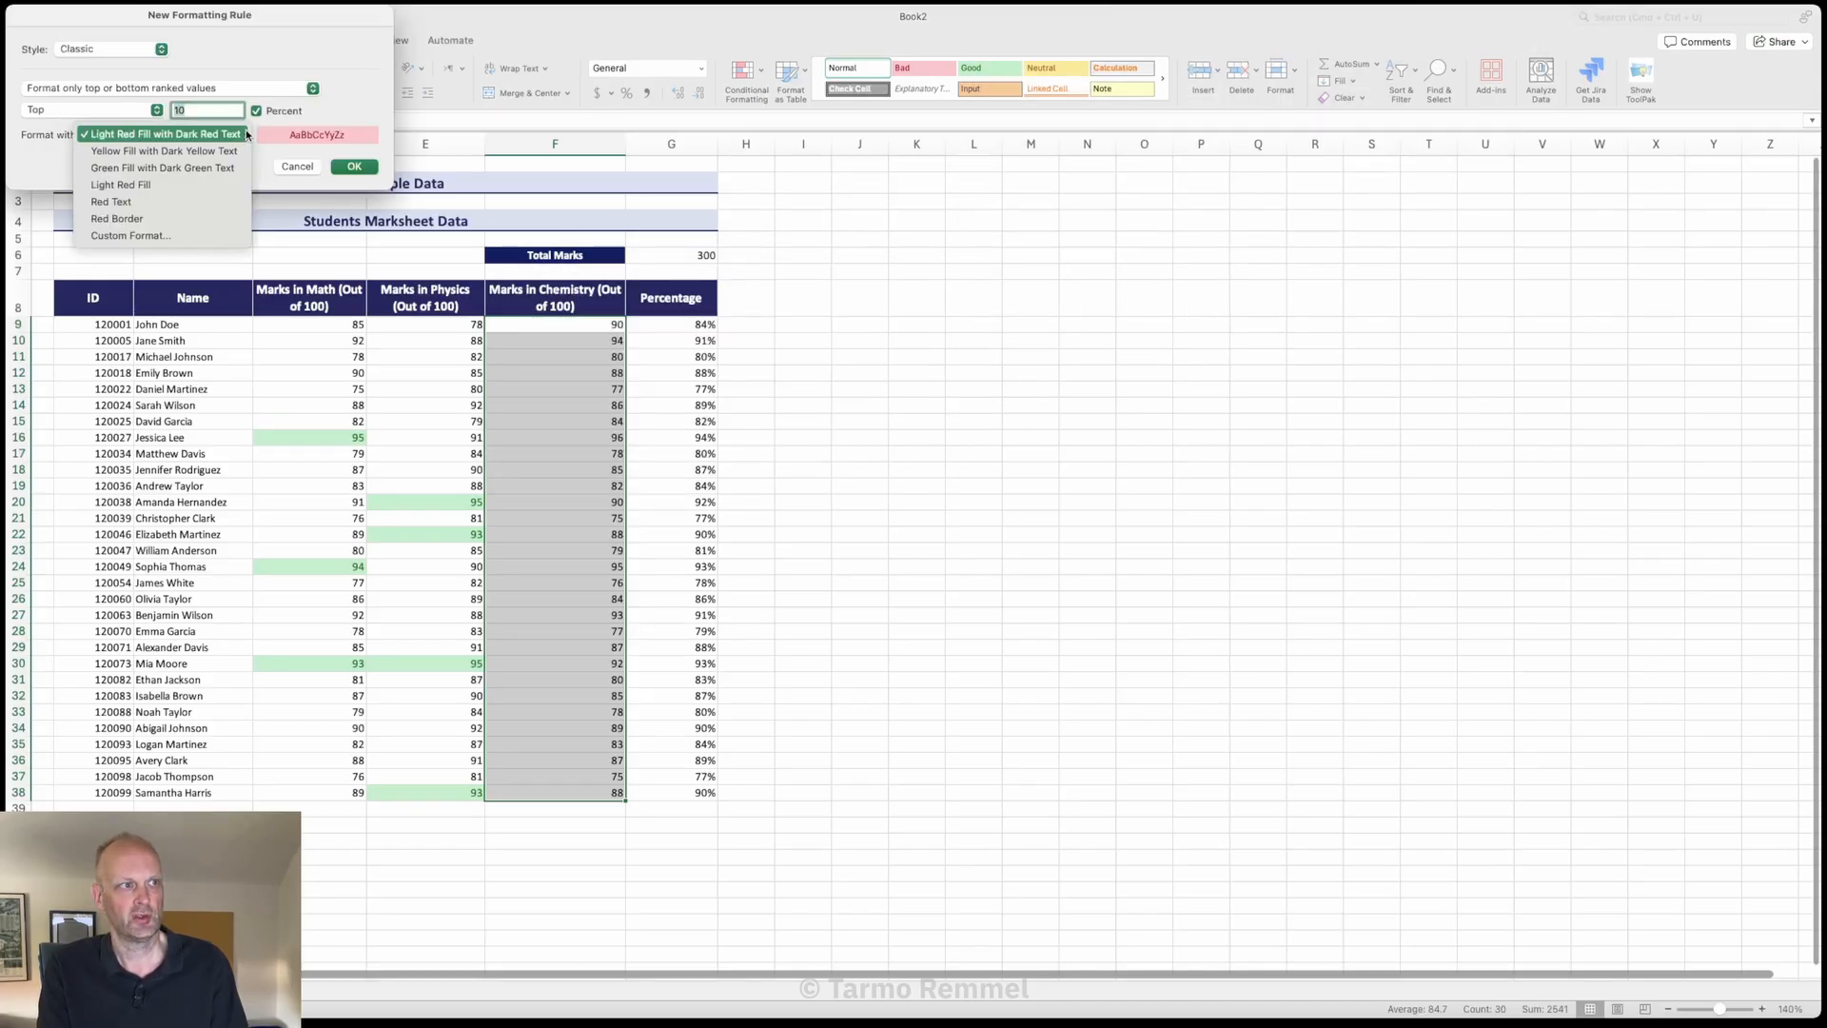
click(198, 167)
click(348, 167)
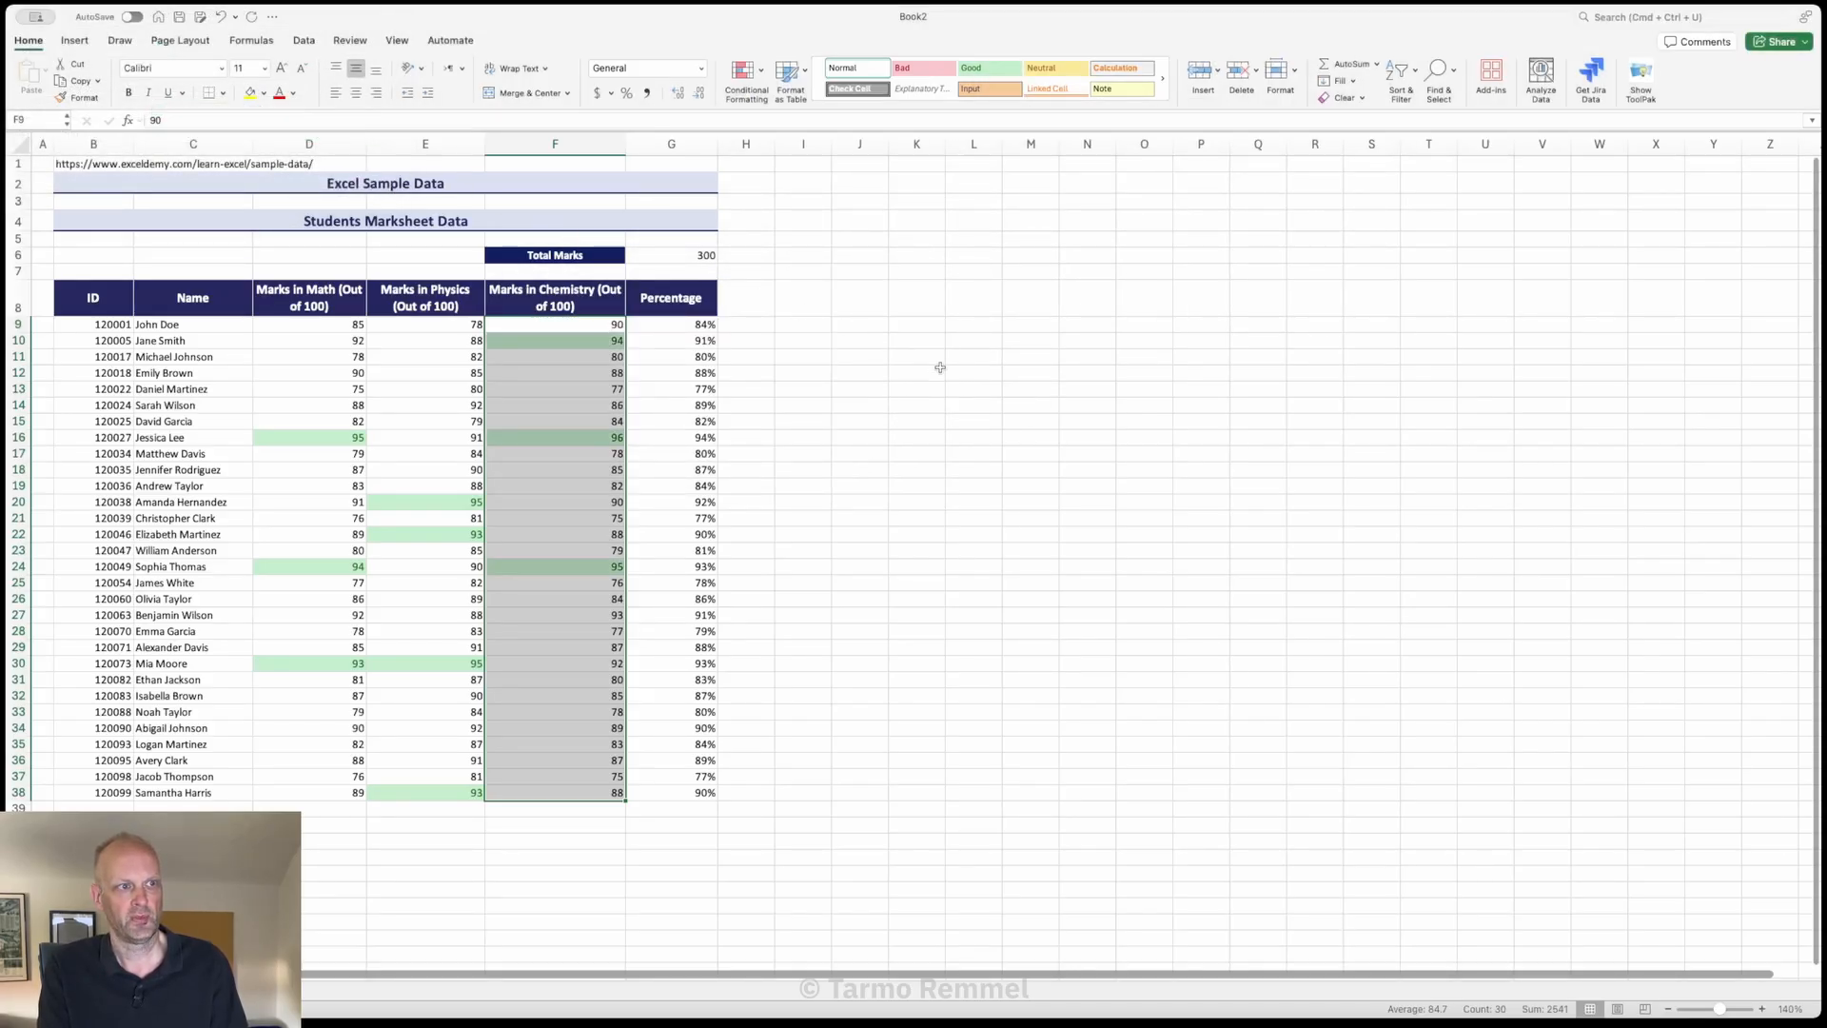
click(990, 386)
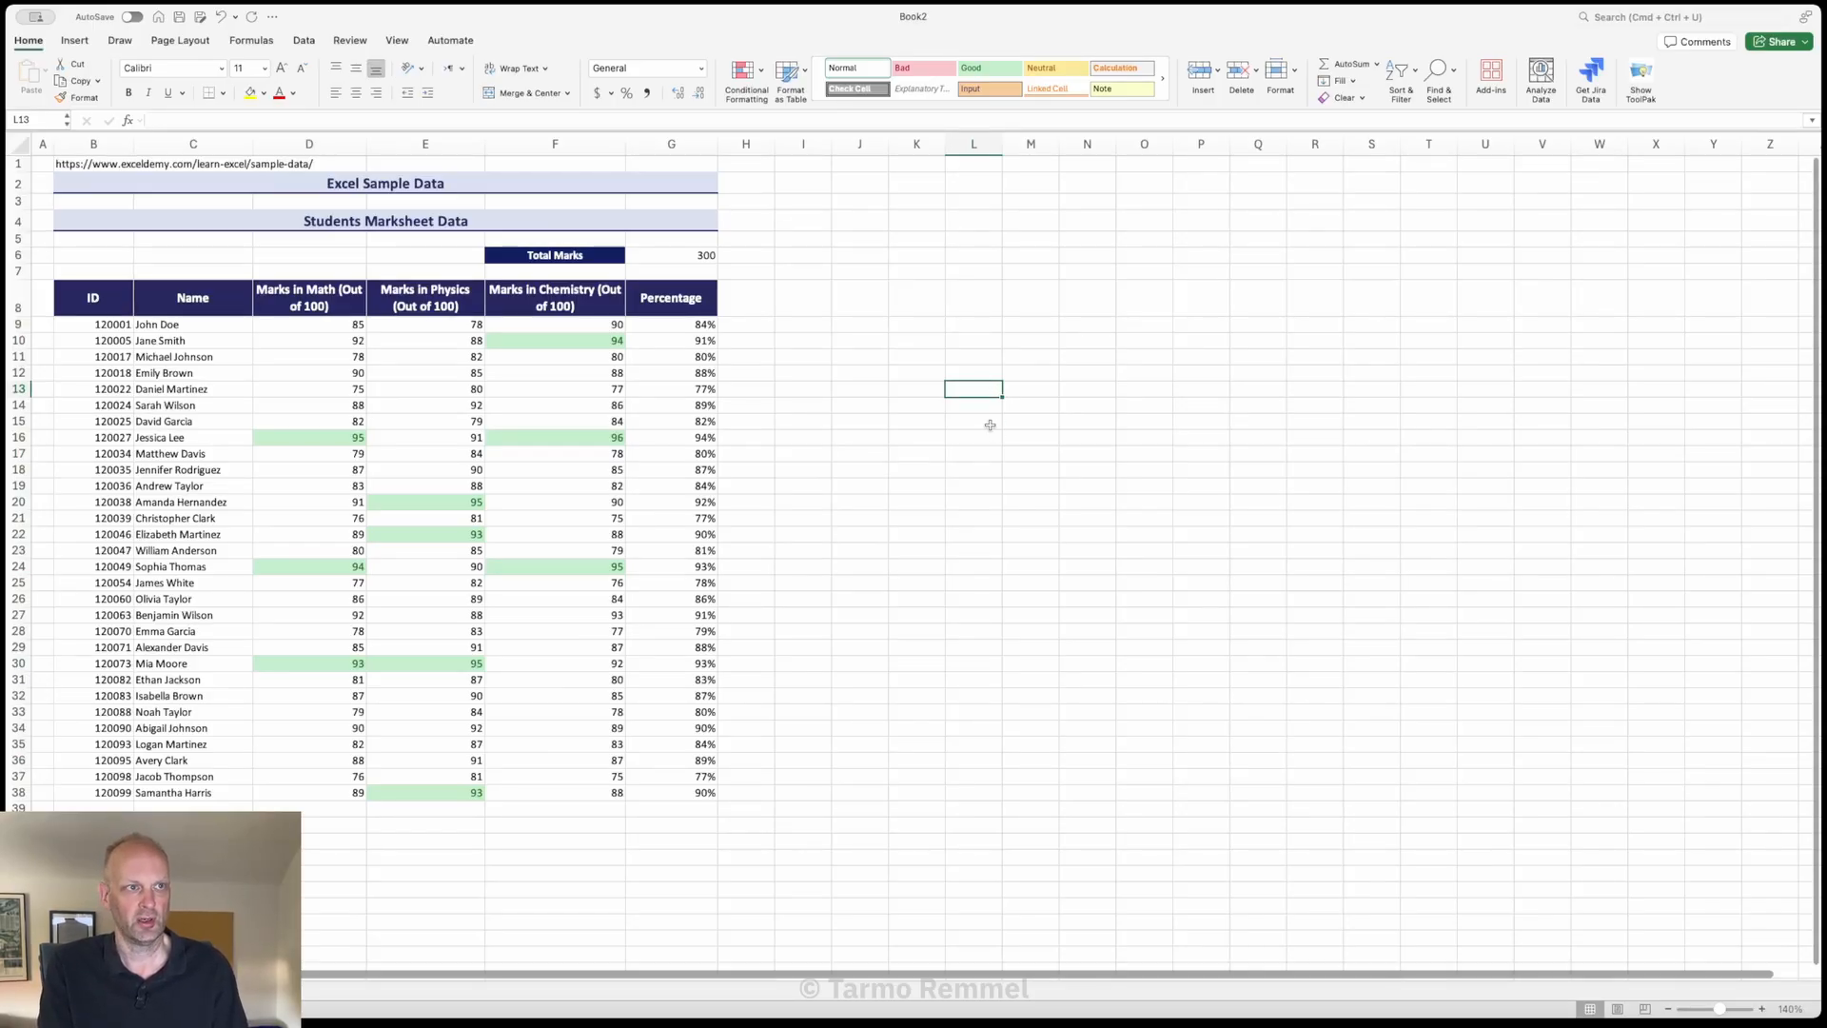
Step: Highlight the bottom 10% of the Math marks in D9:D38 using Light Red Fill with Dark Red Text conditional formatting
drag(342, 329, 314, 795)
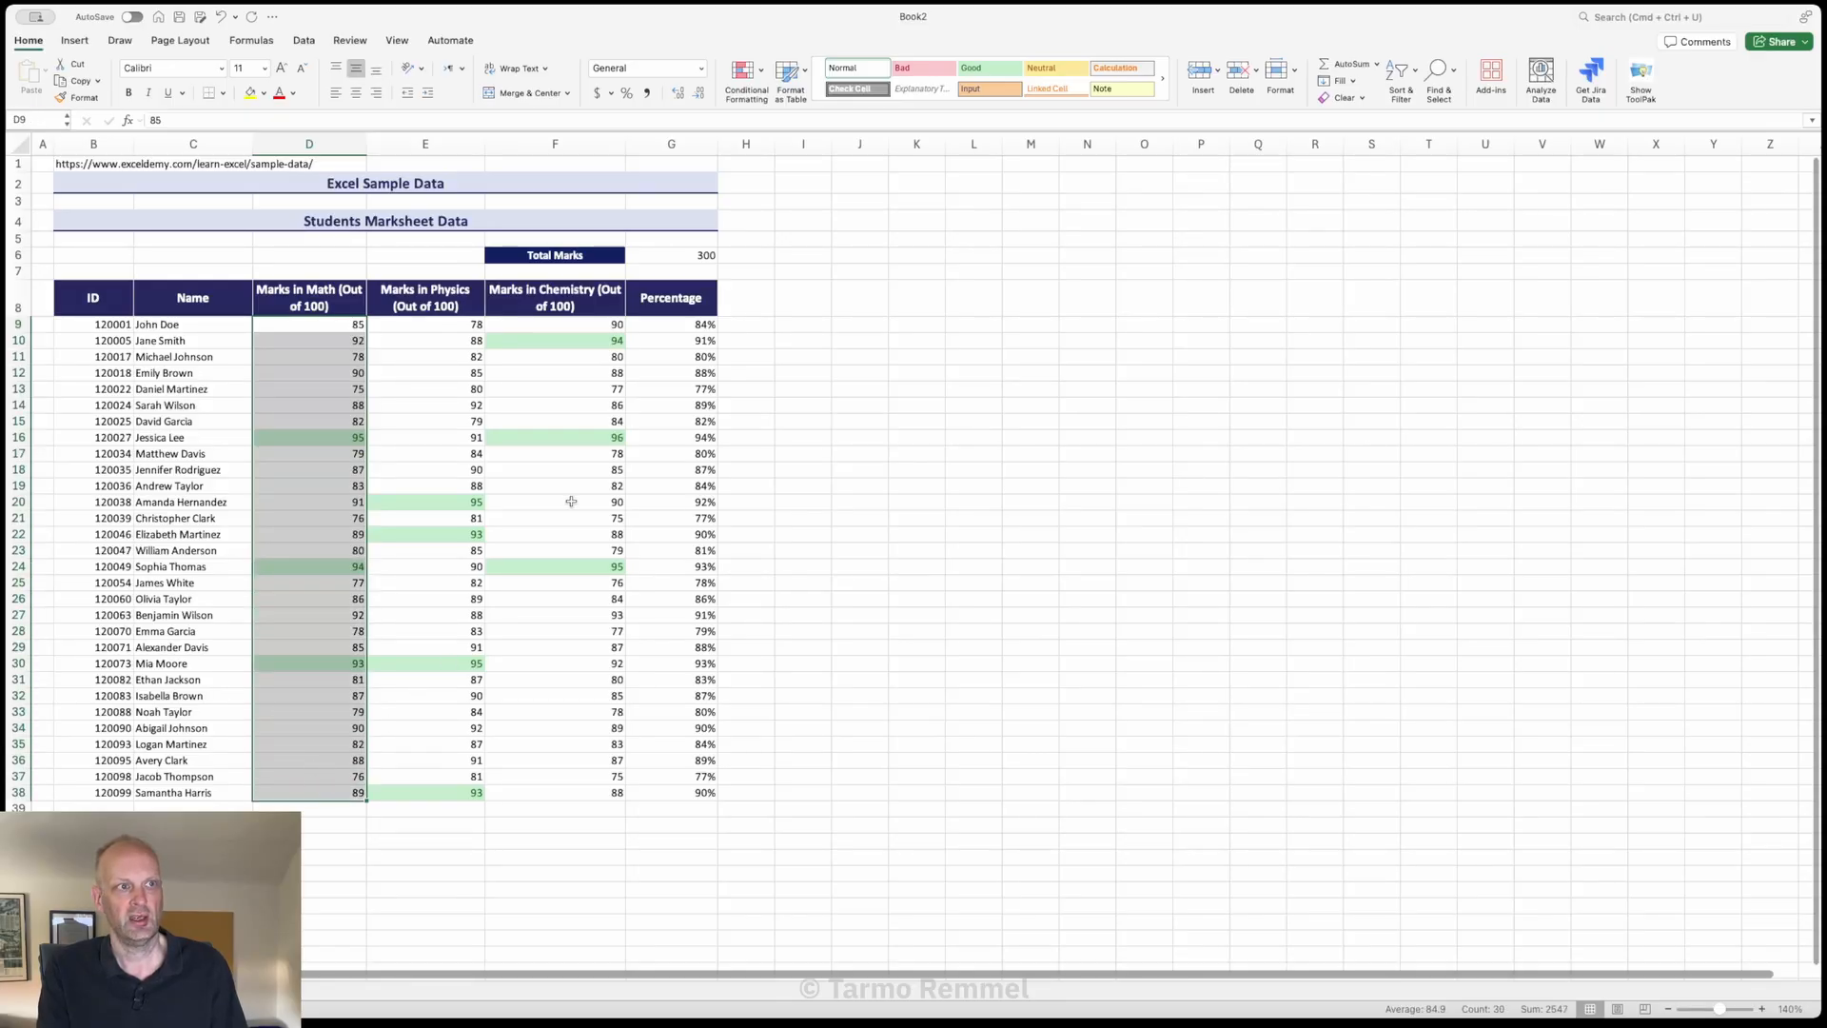
click(764, 75)
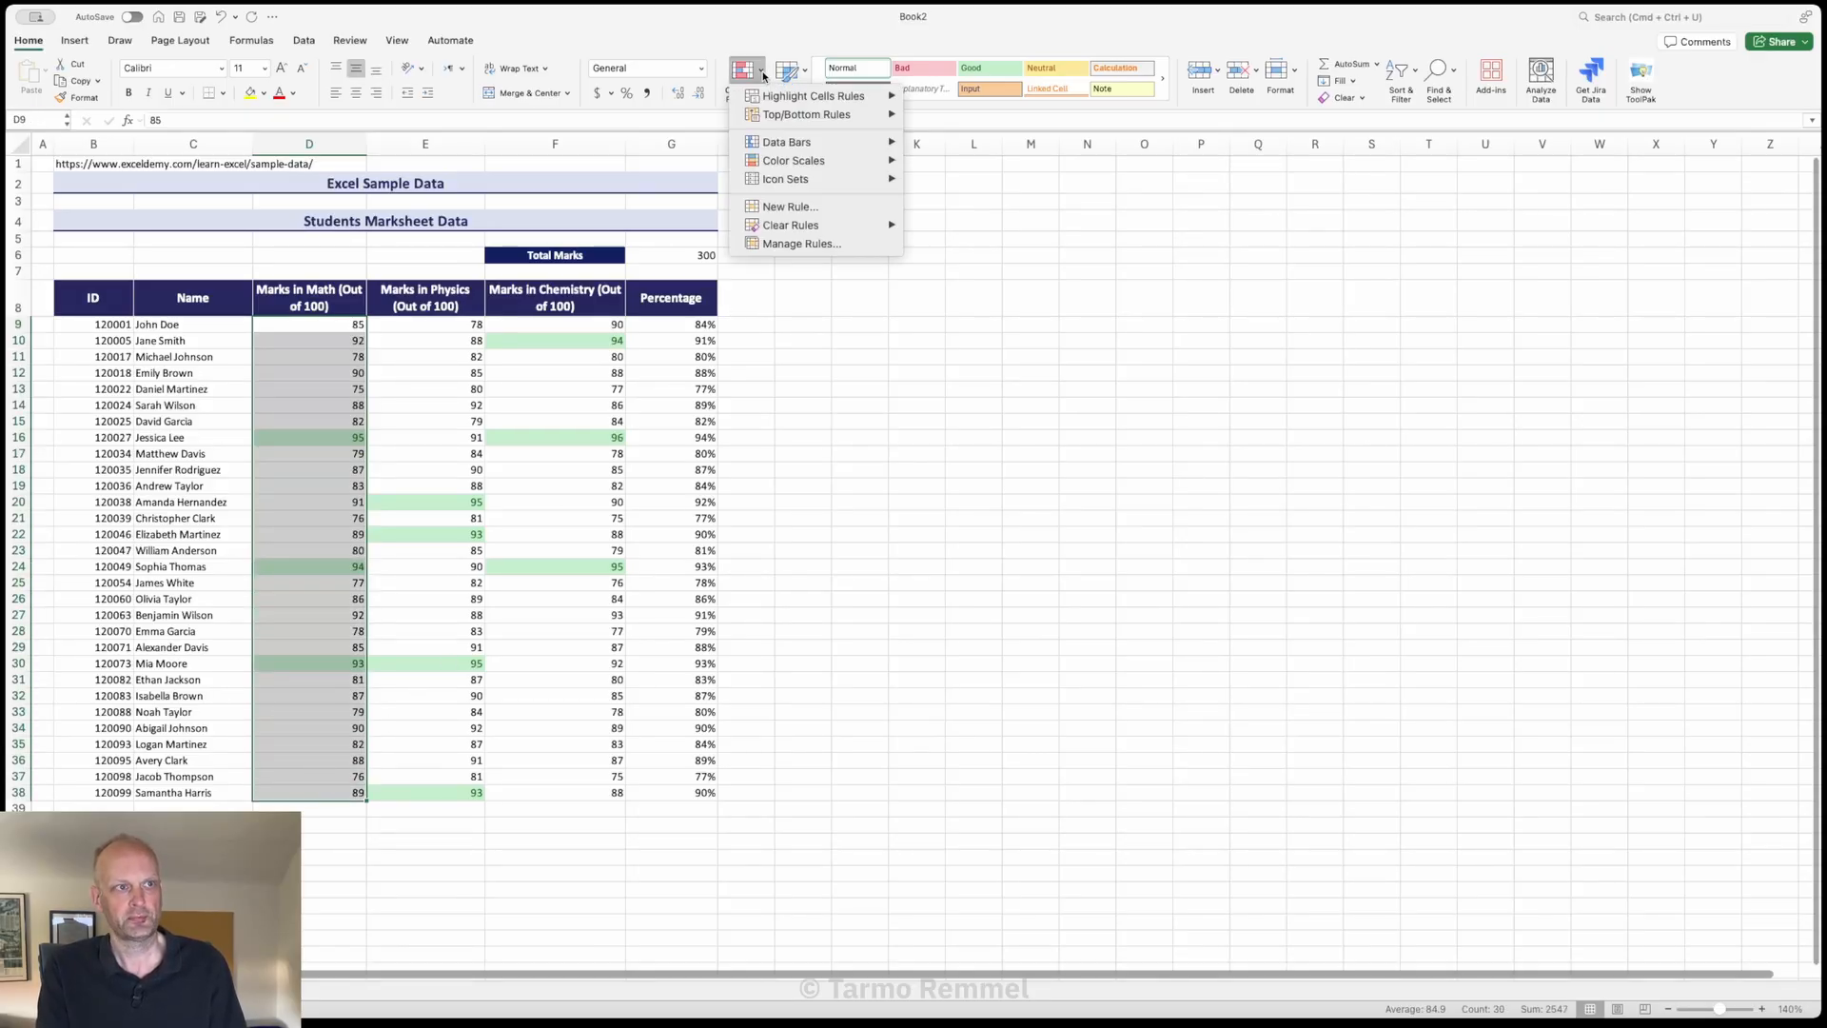
click(763, 78)
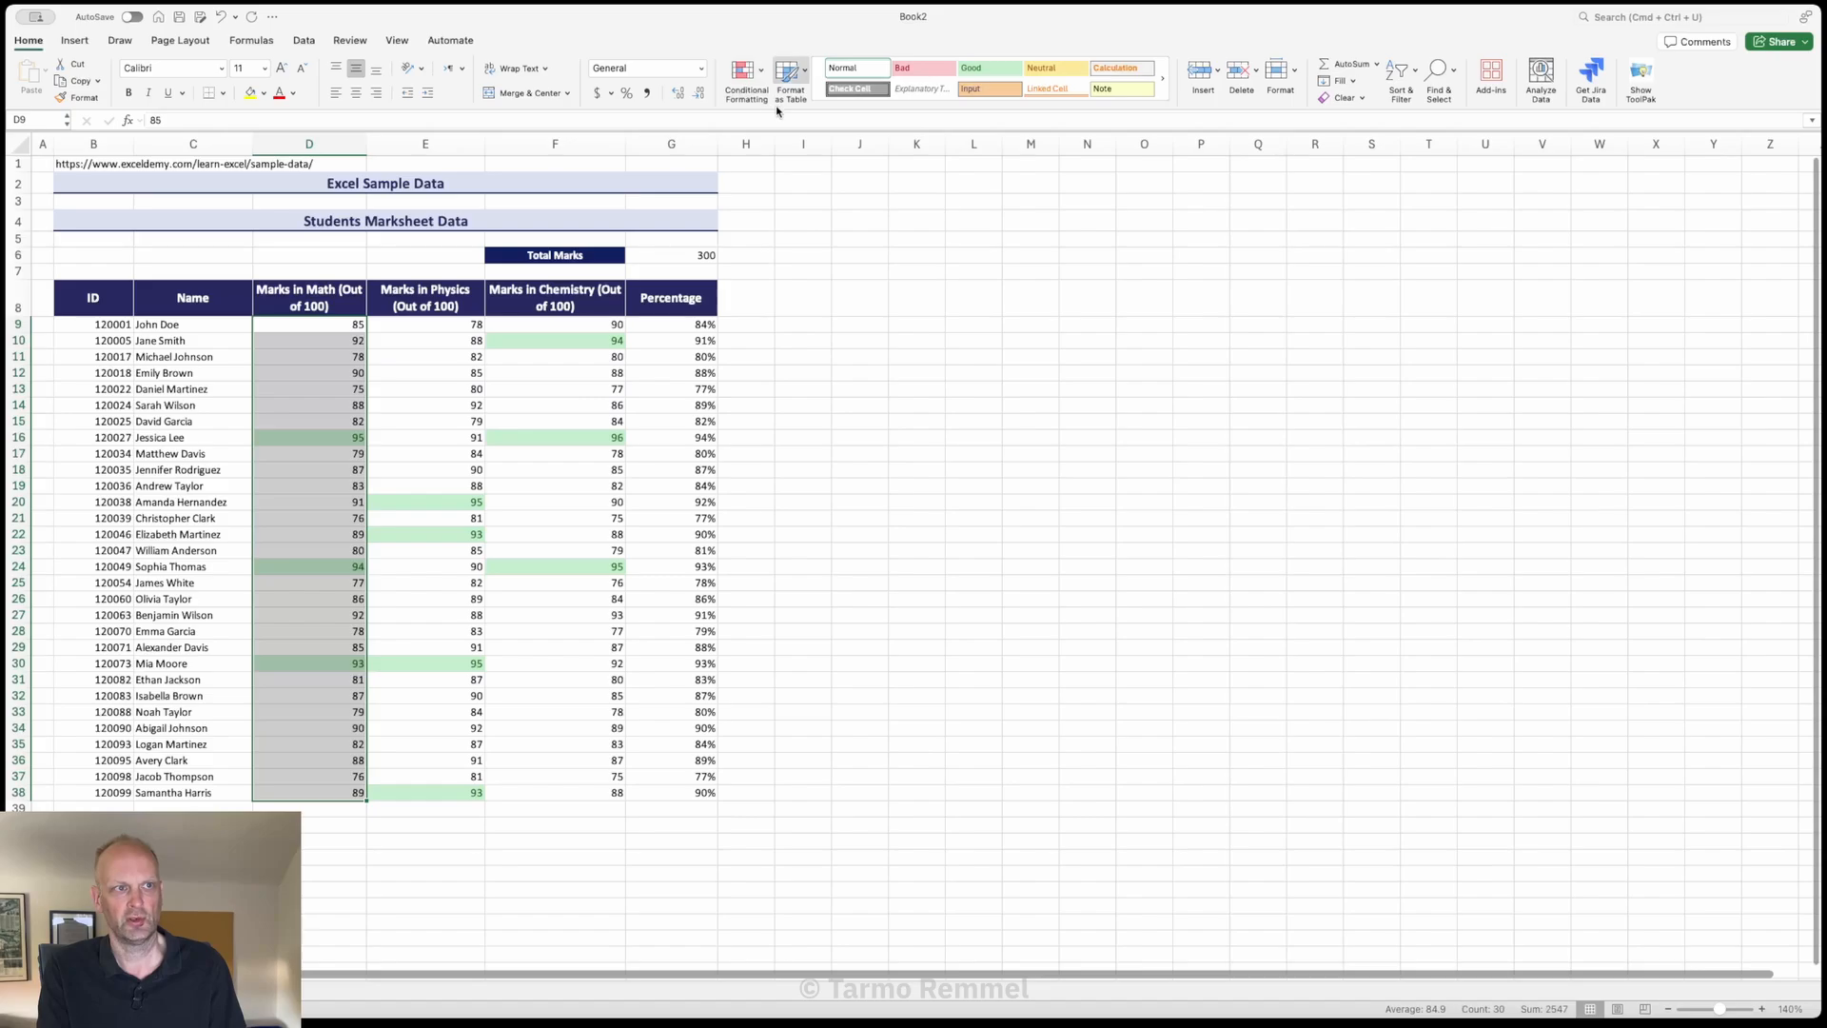
click(776, 102)
click(764, 81)
click(760, 78)
mouse_move(872, 115)
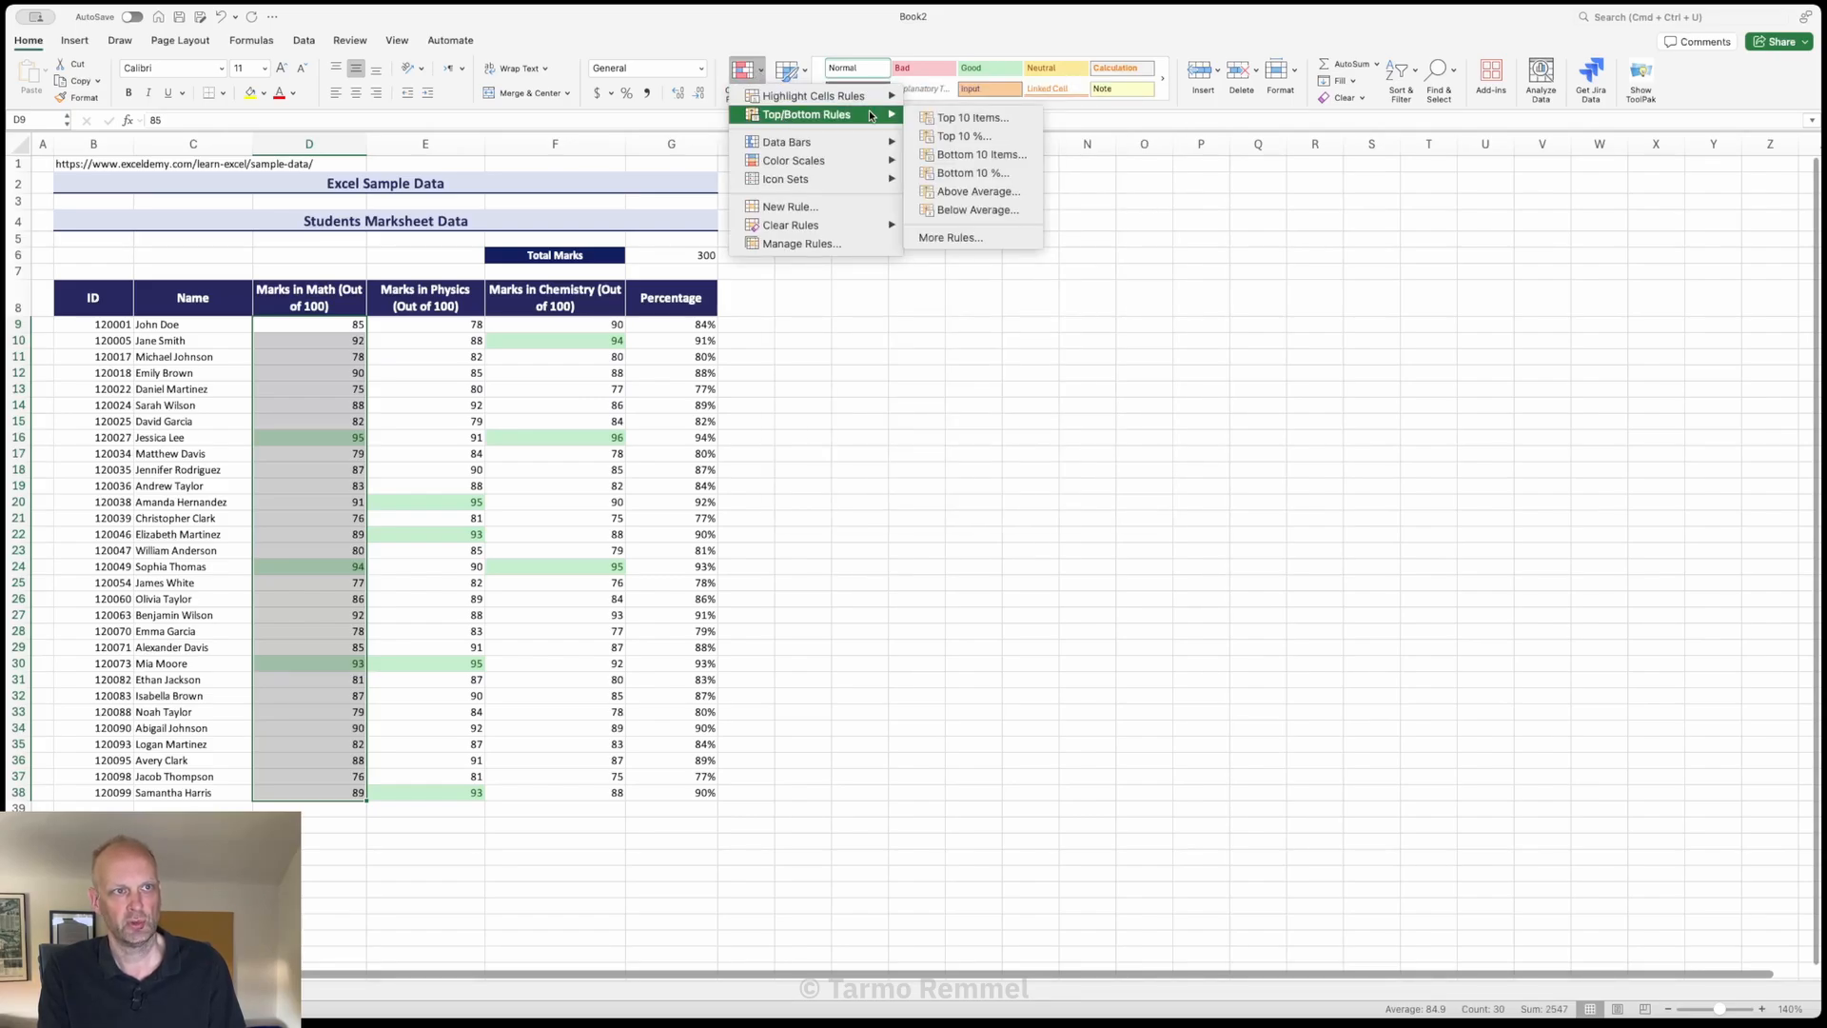
click(984, 175)
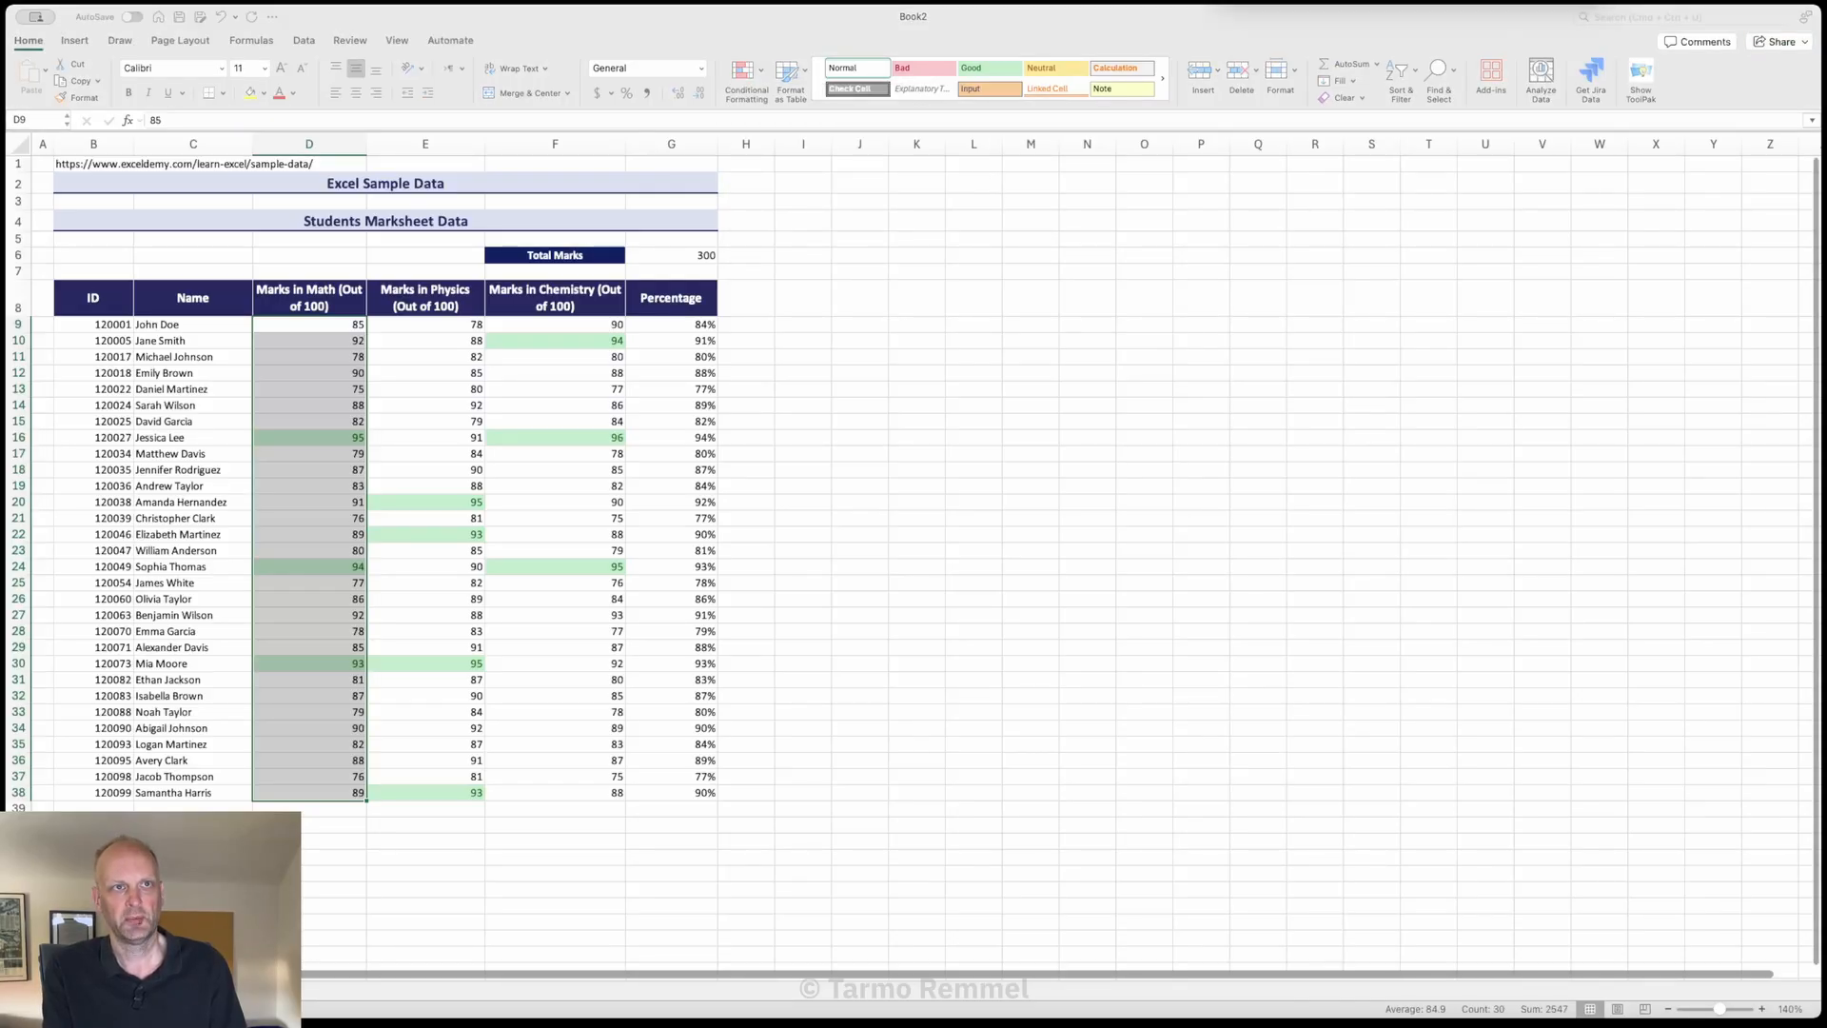
click(380, 225)
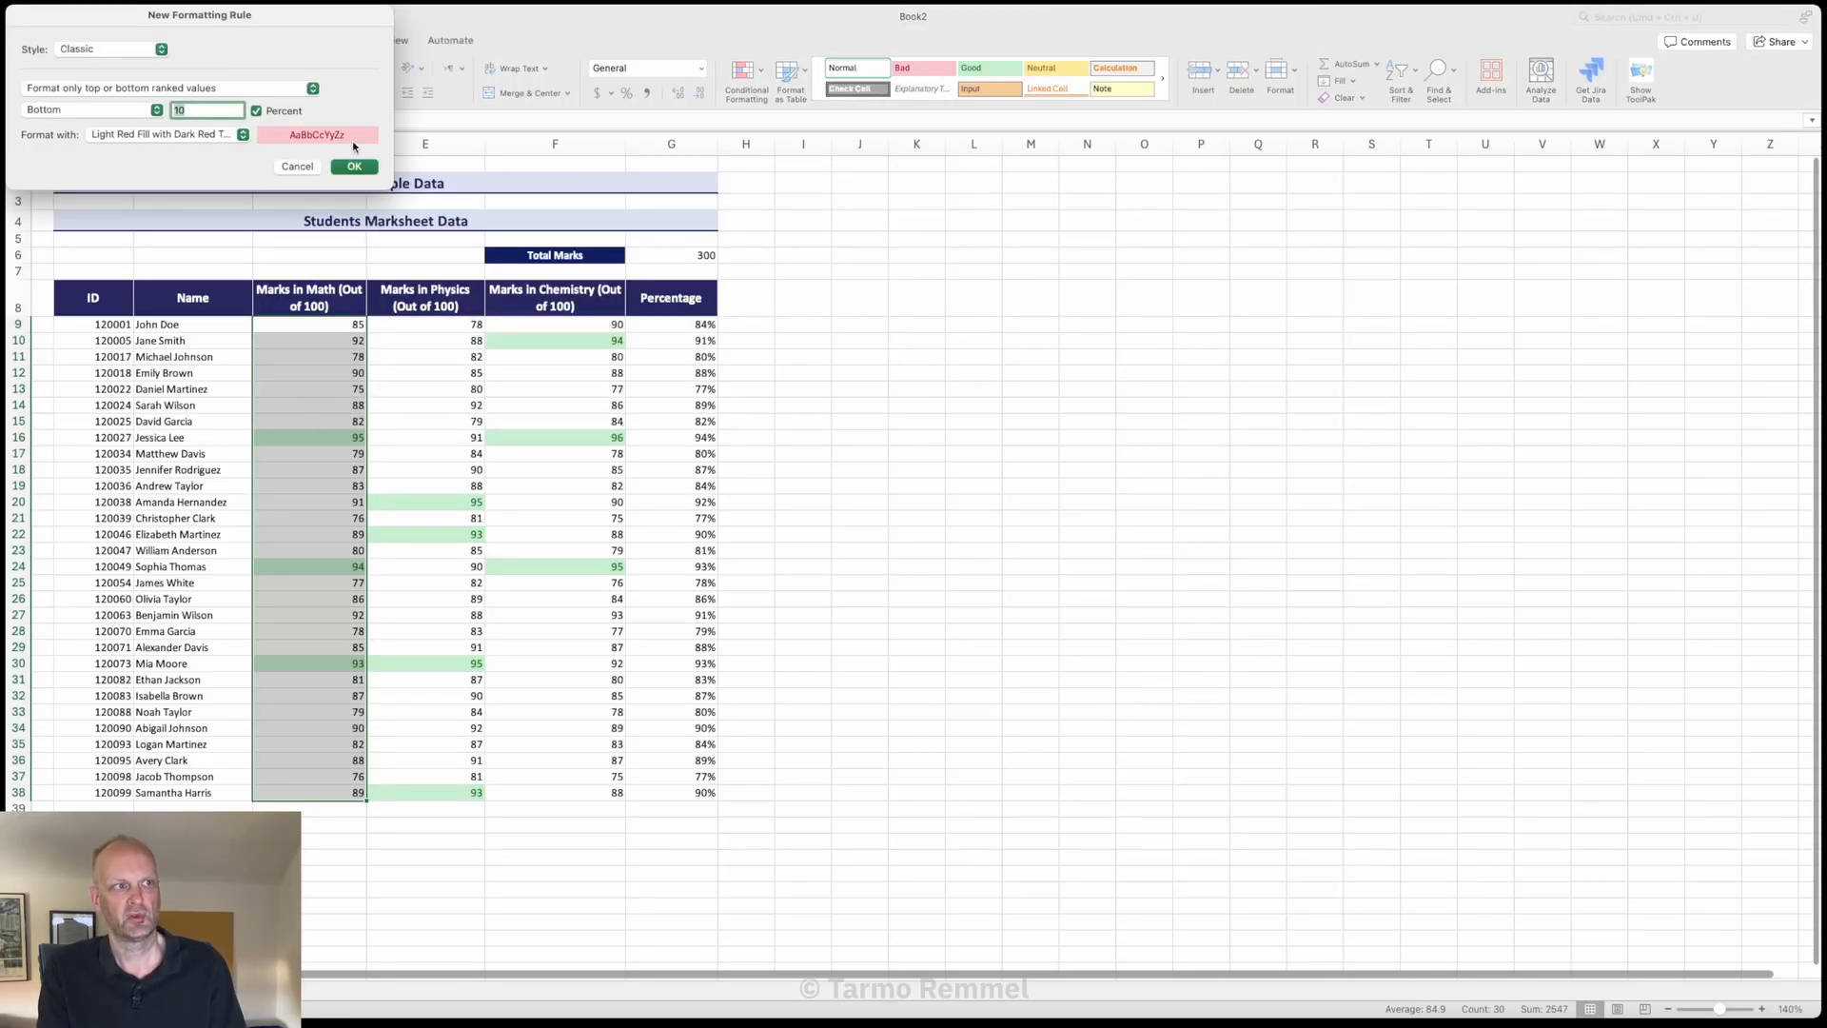
click(357, 167)
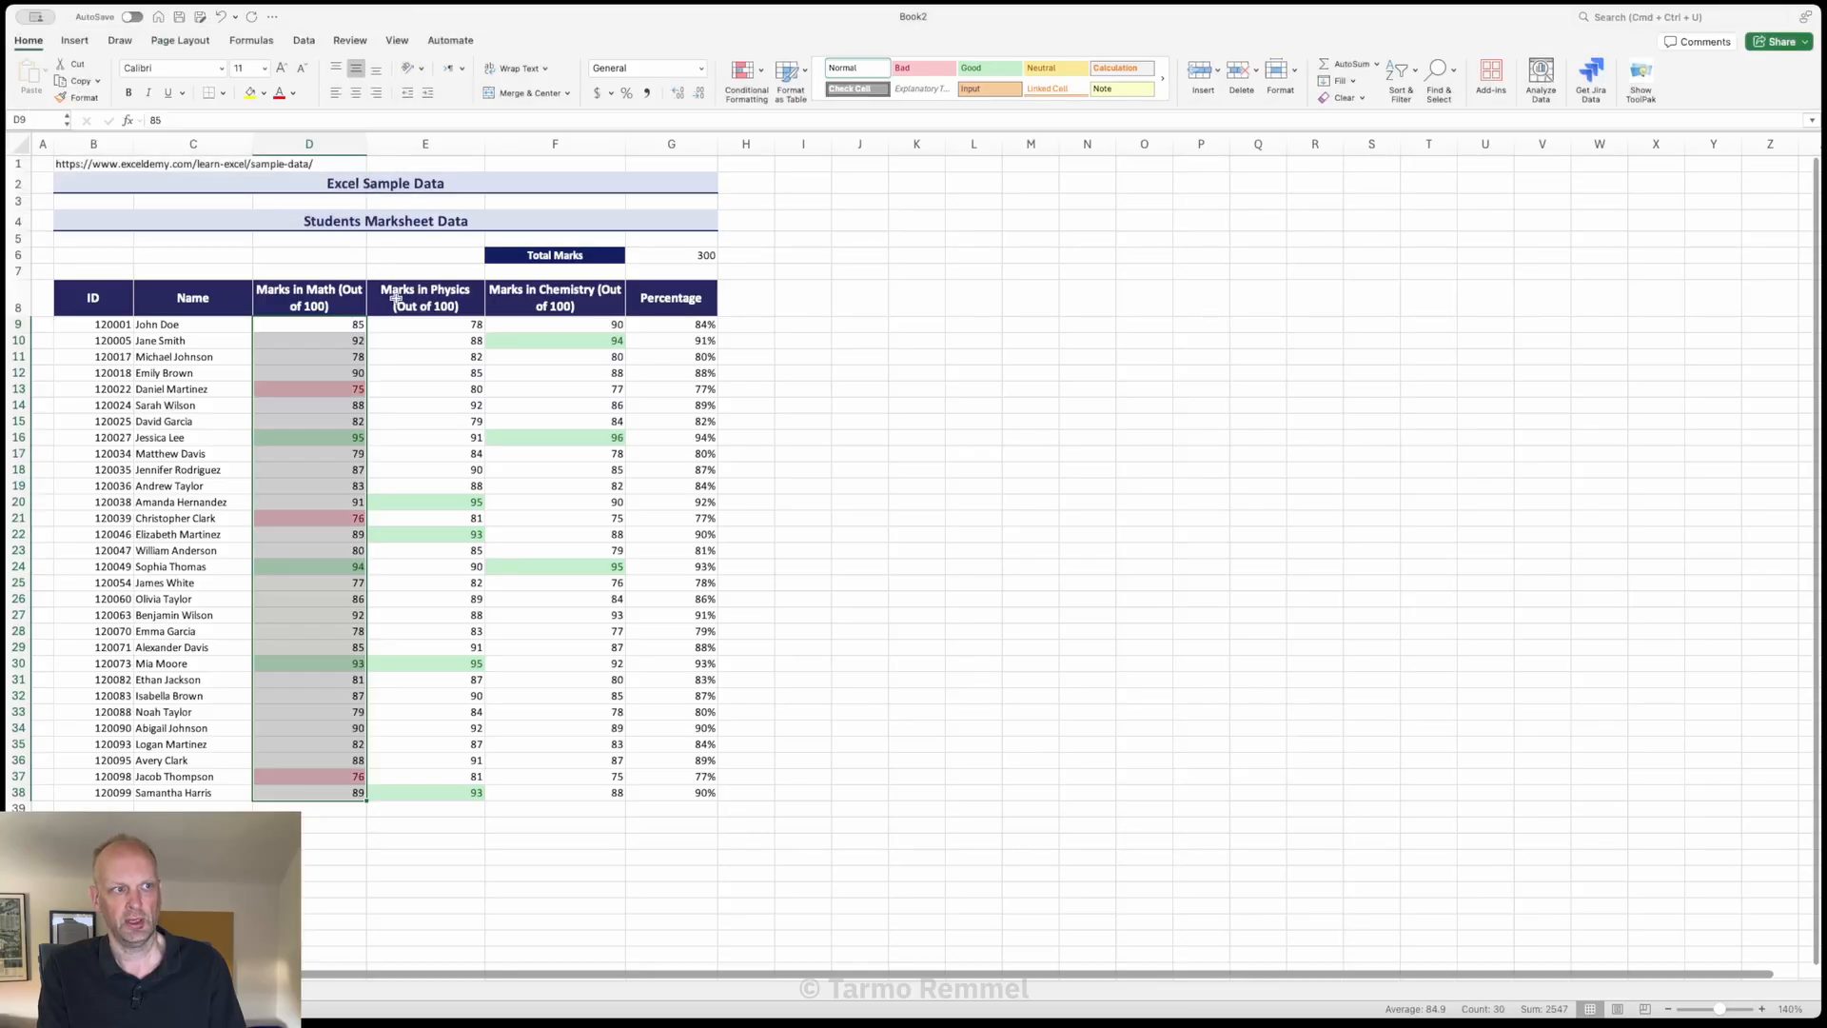
Step: Highlight the bottom 10% of the Physics marks in E9:E38 using Light Red Fill with Dark Red Text conditional formatting
drag(400, 325, 421, 796)
click(745, 74)
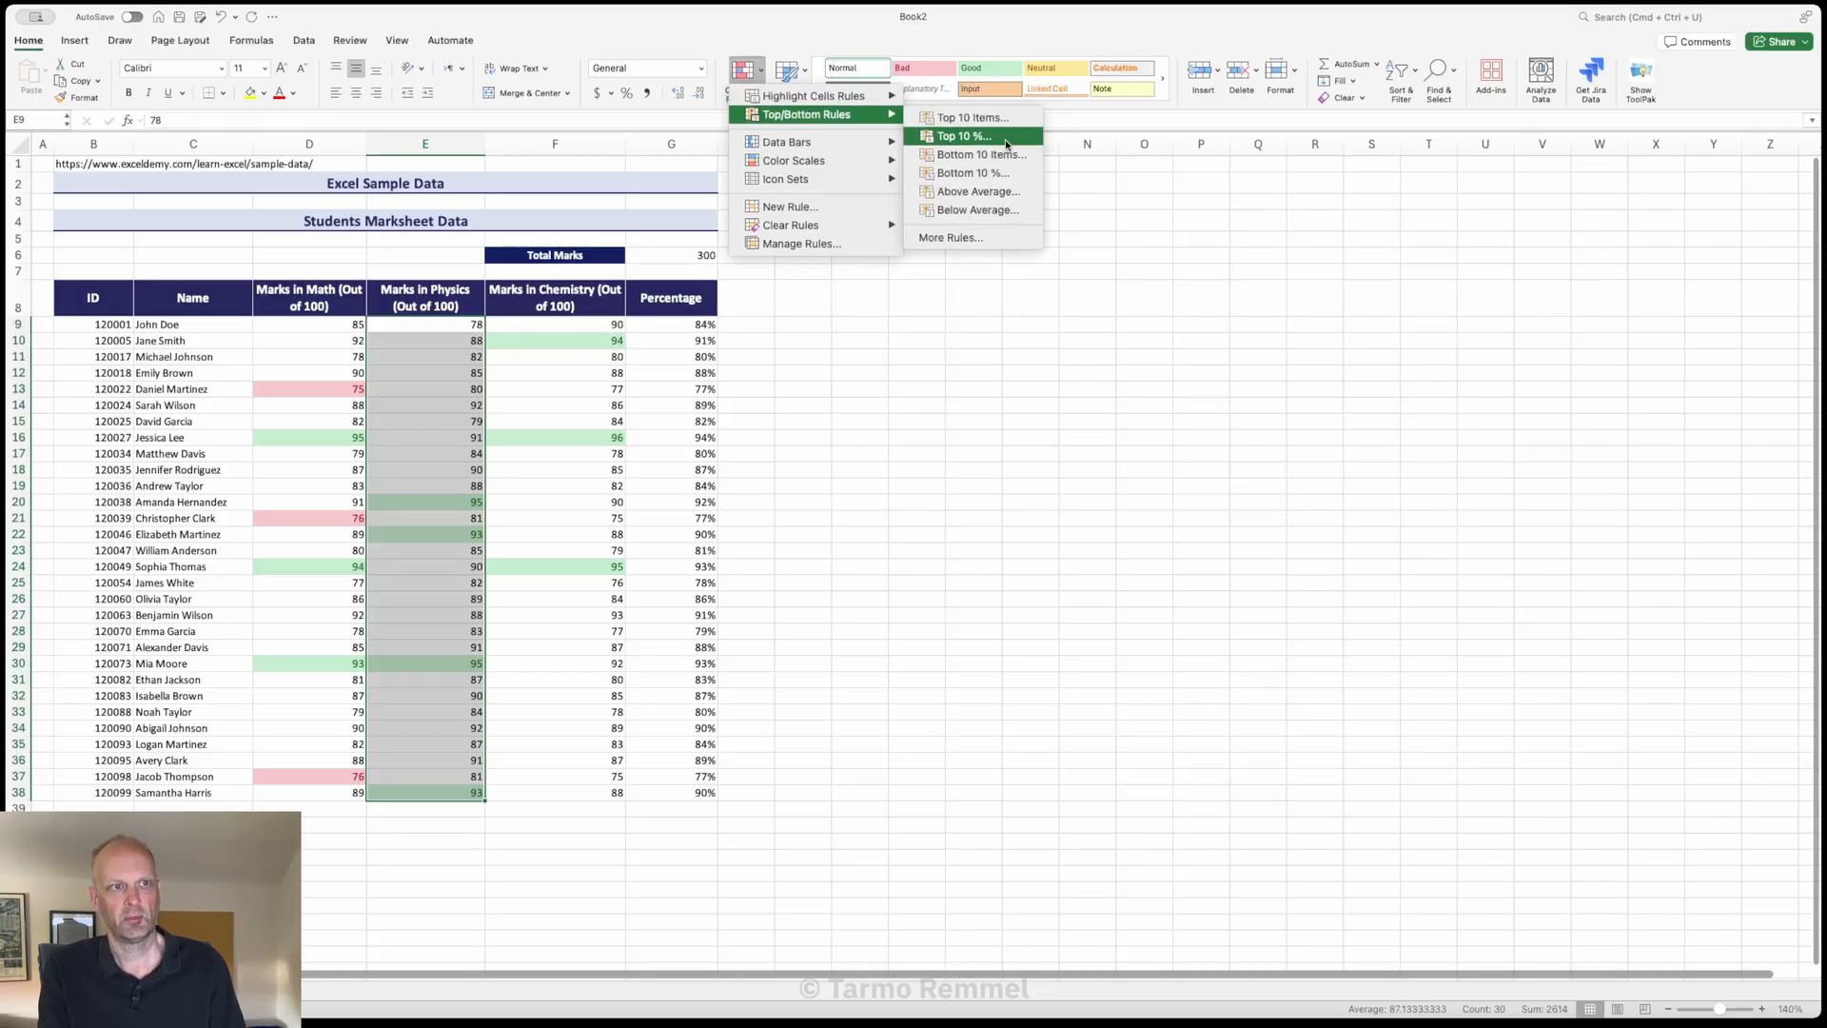
click(981, 178)
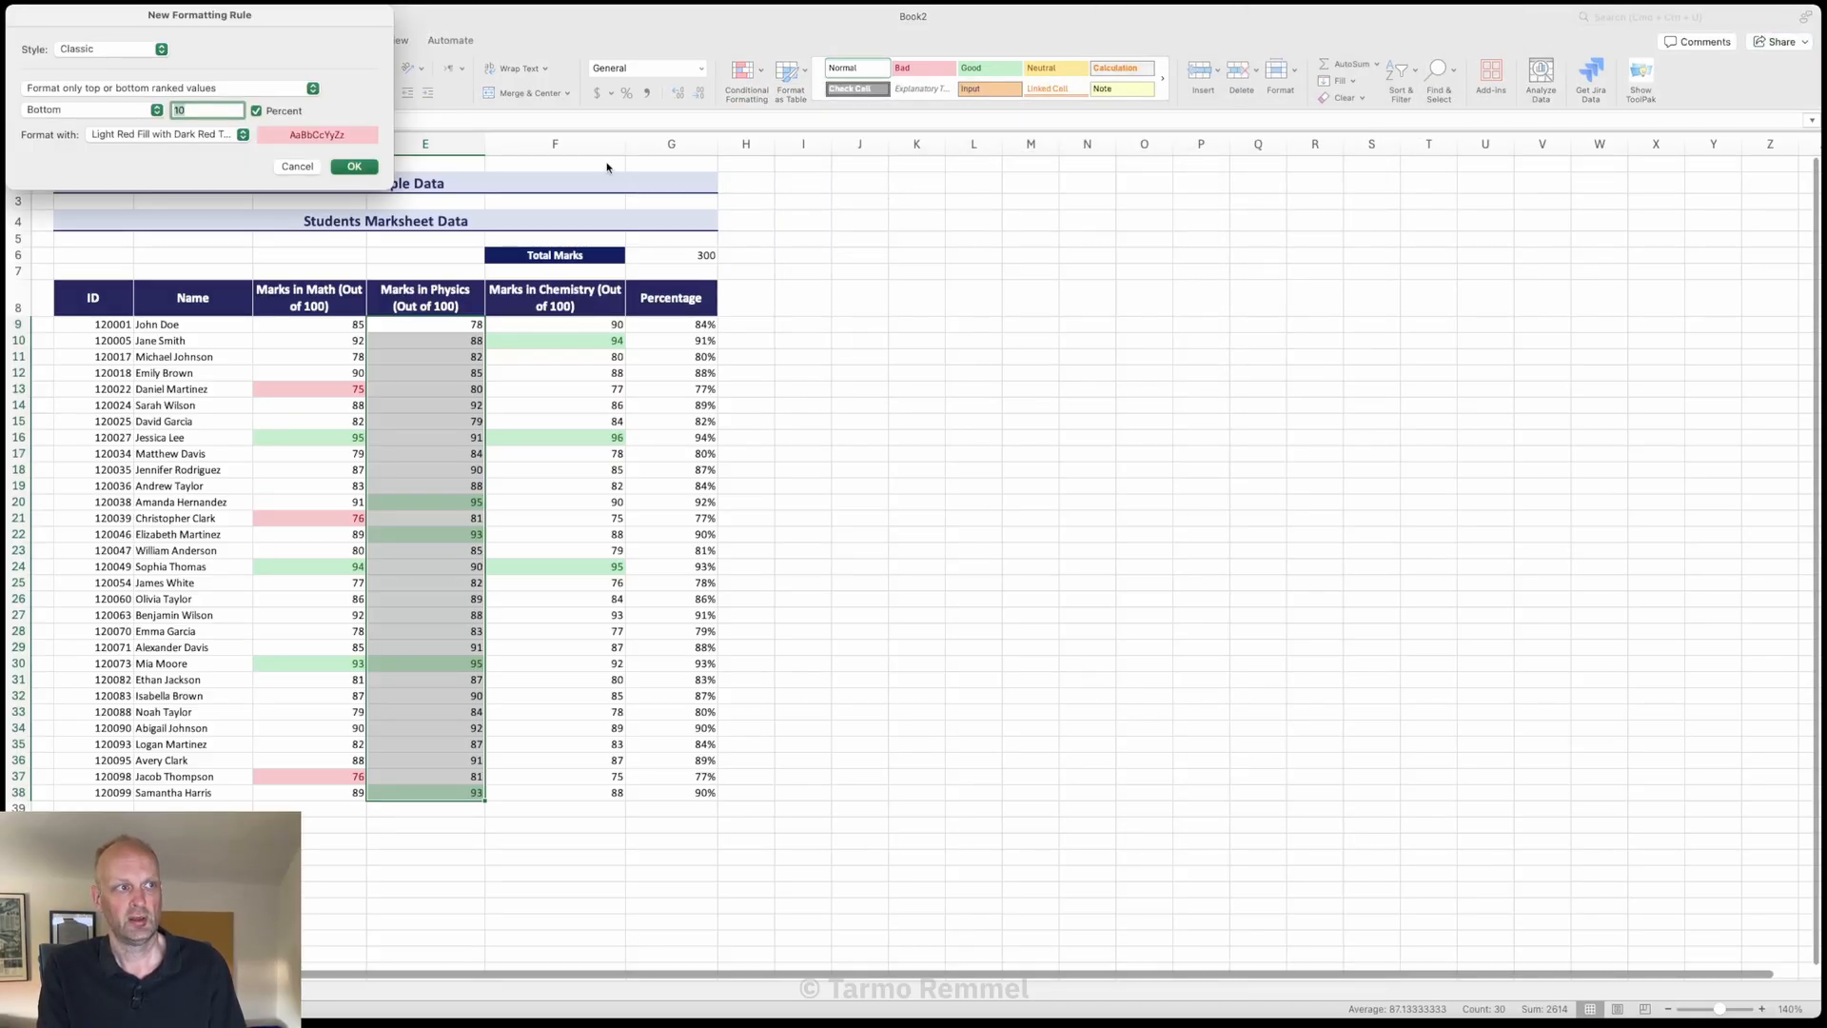
click(354, 166)
Step: Highlight the bottom 10% of the Chemistry marks in F9:F38 using Light Red Fill with Dark Red Text conditional formatting
click(541, 331)
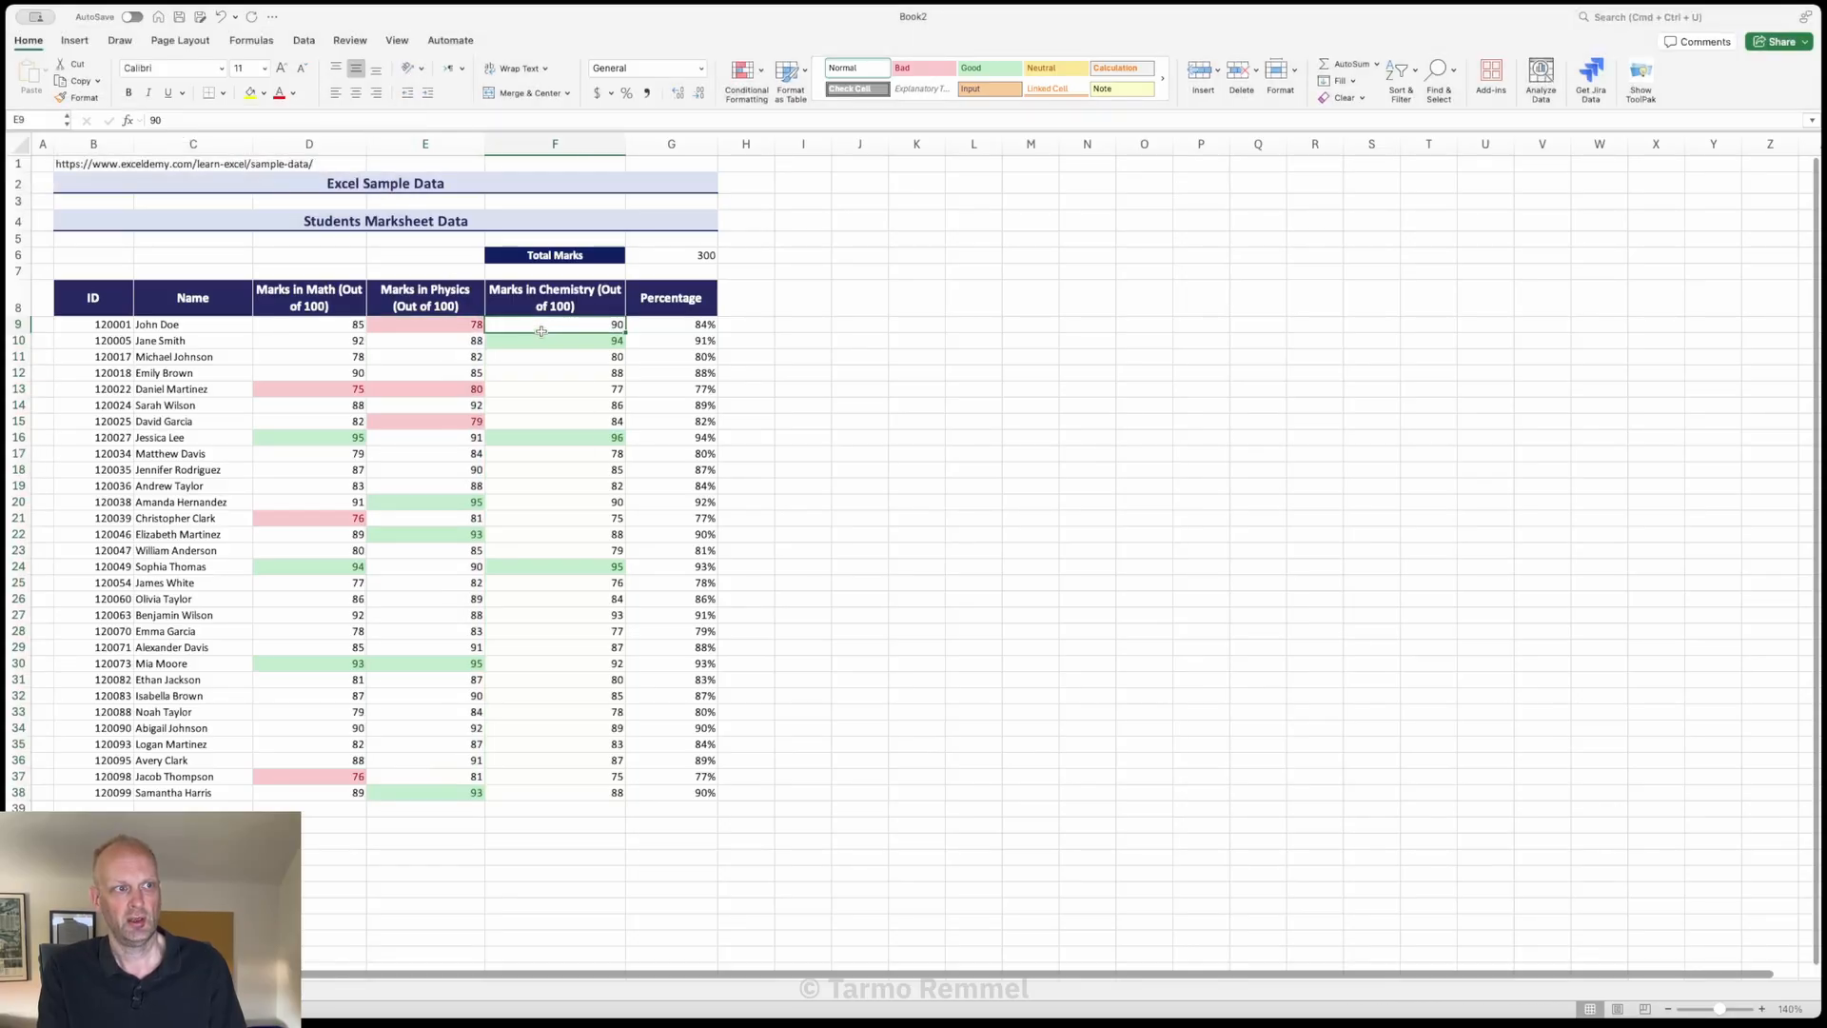
drag(540, 331, 560, 788)
click(763, 73)
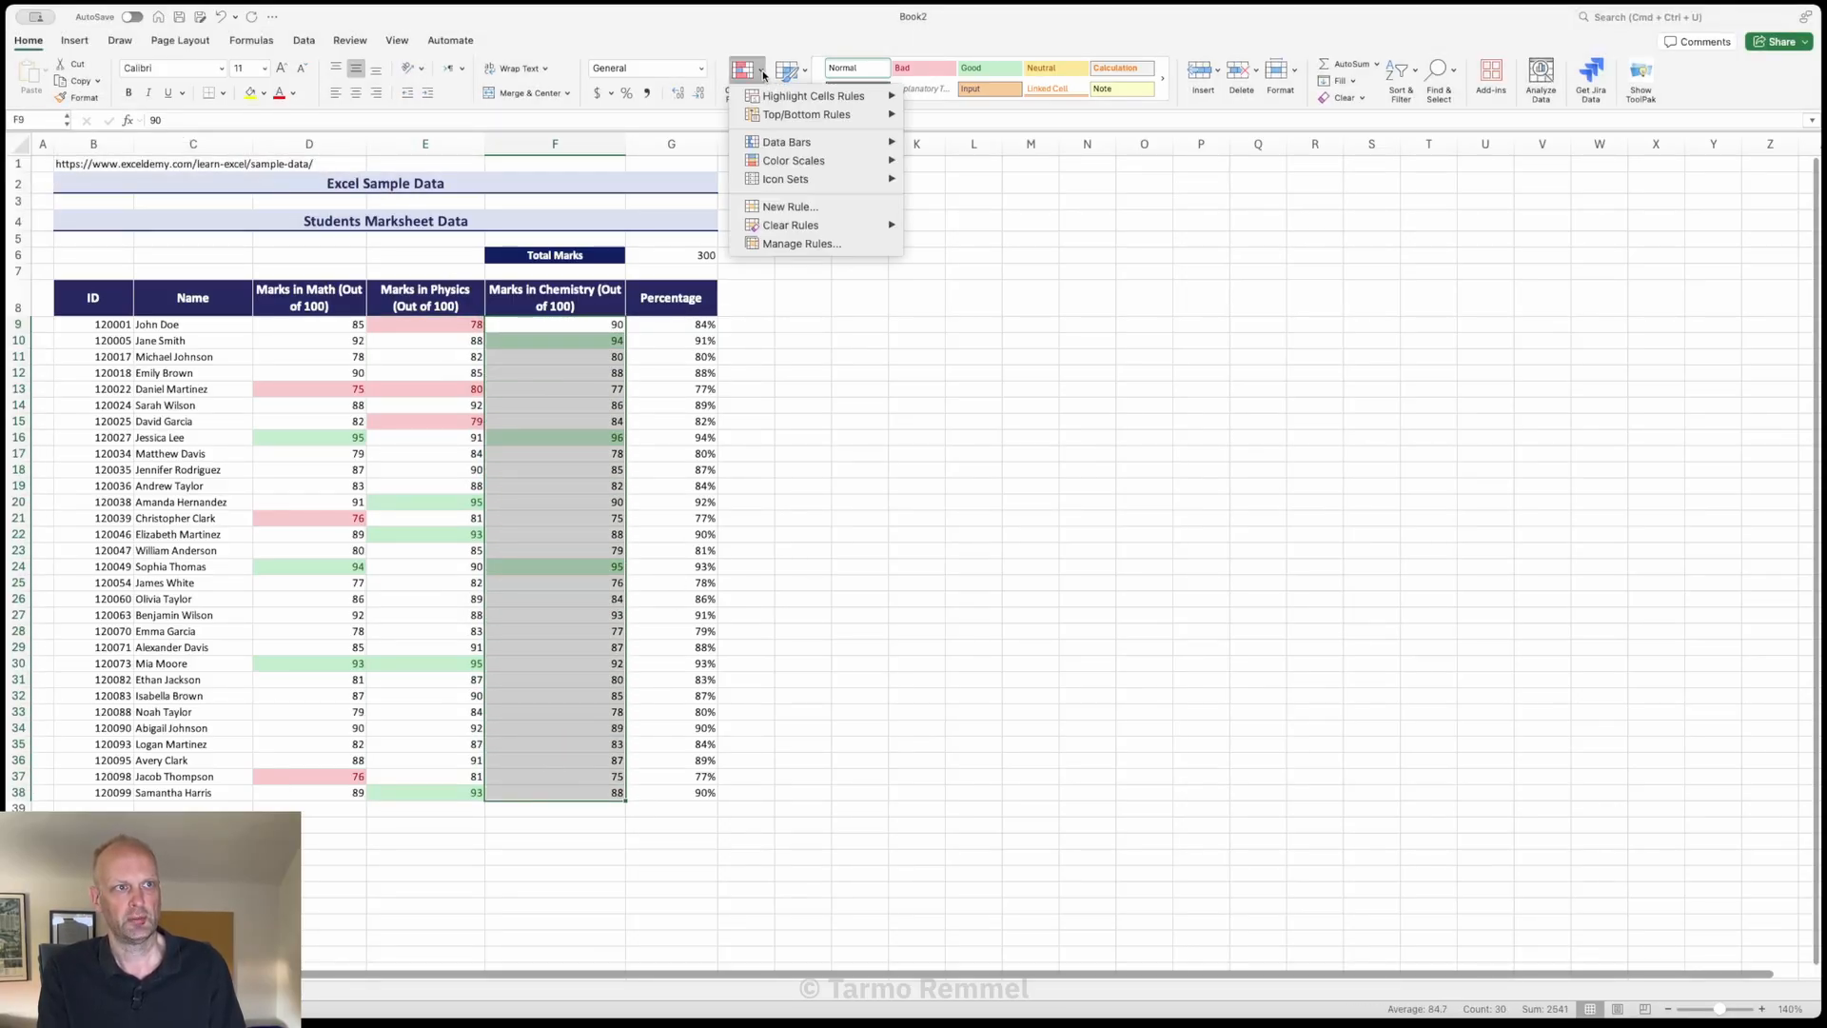
mouse_move(792, 115)
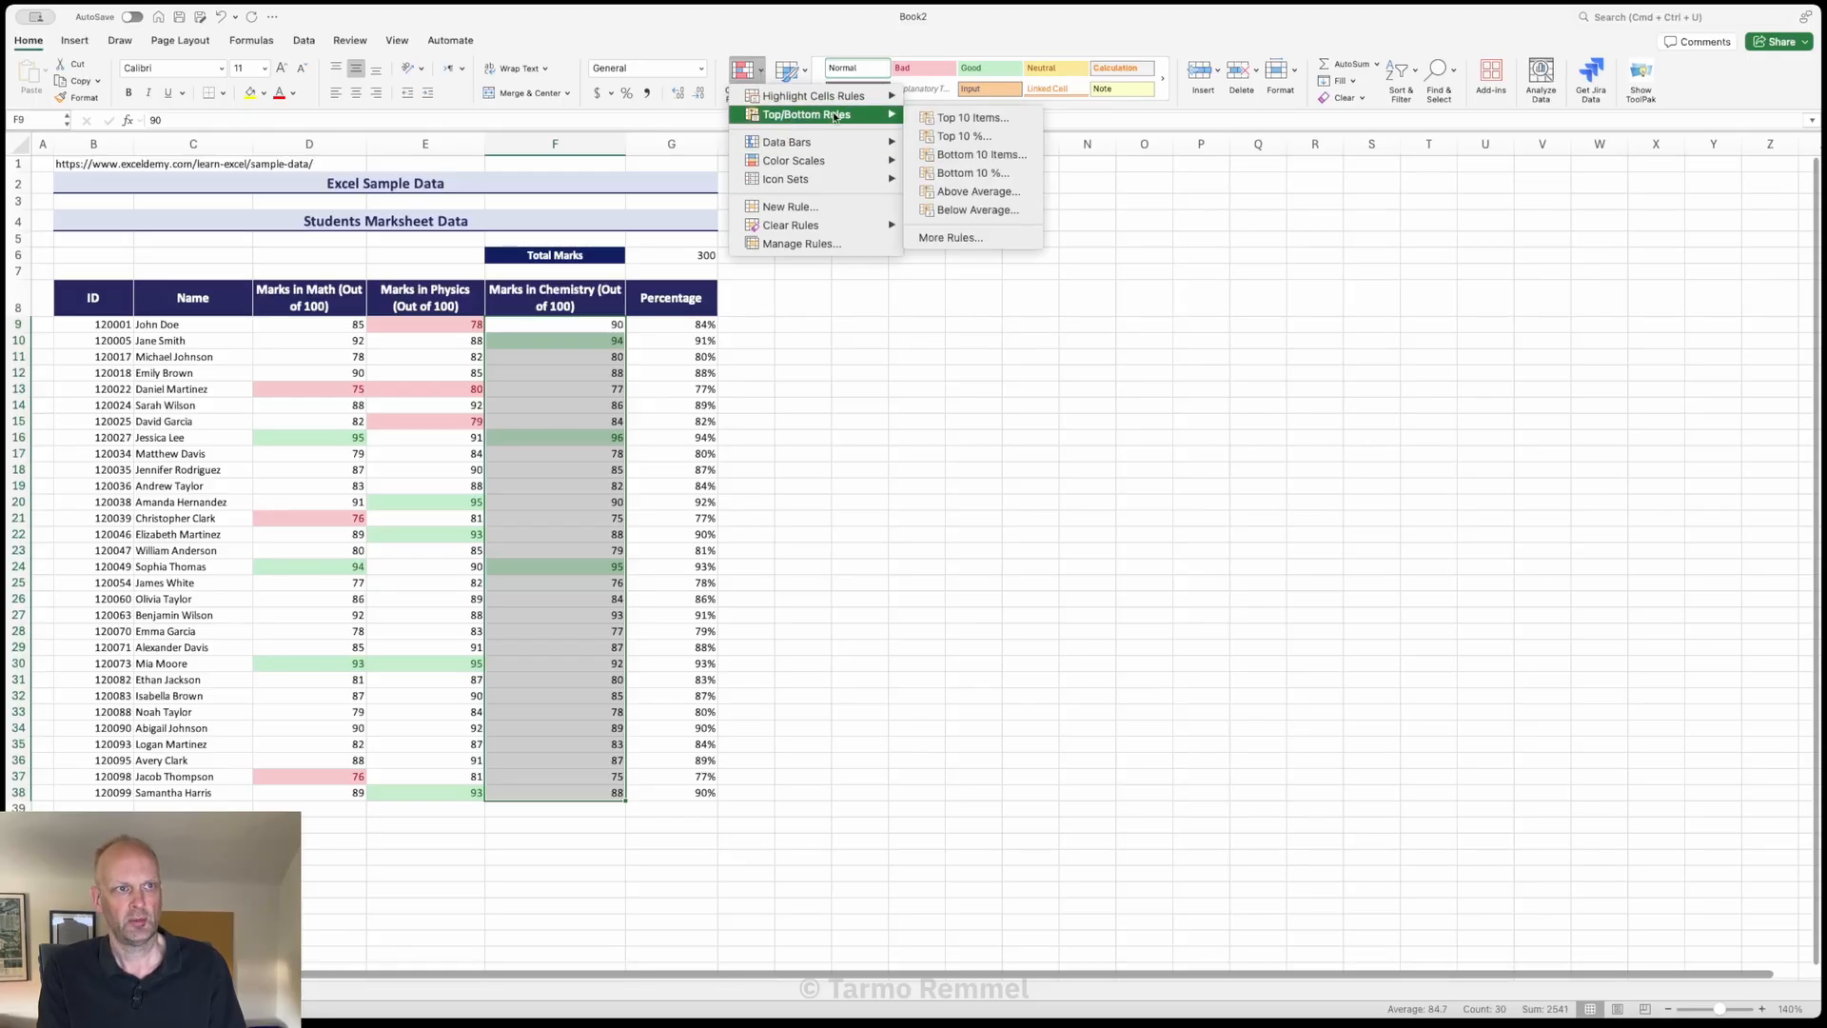
click(973, 172)
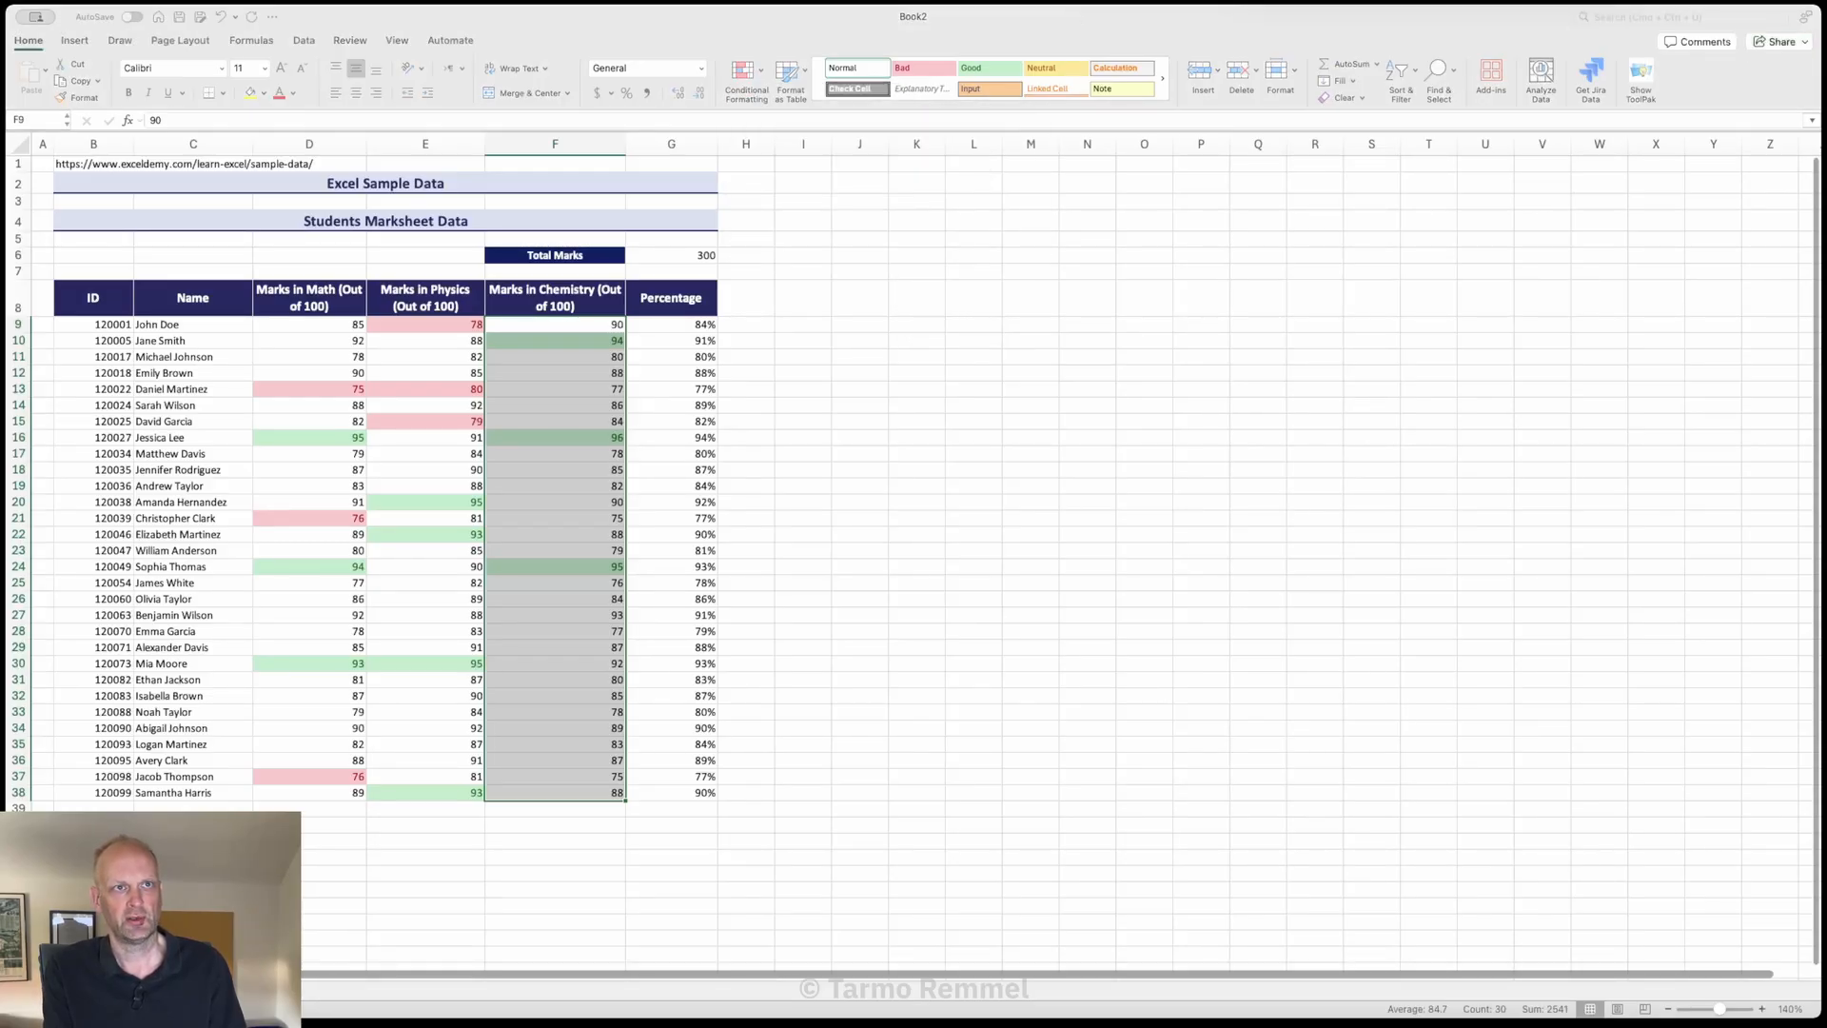
click(352, 166)
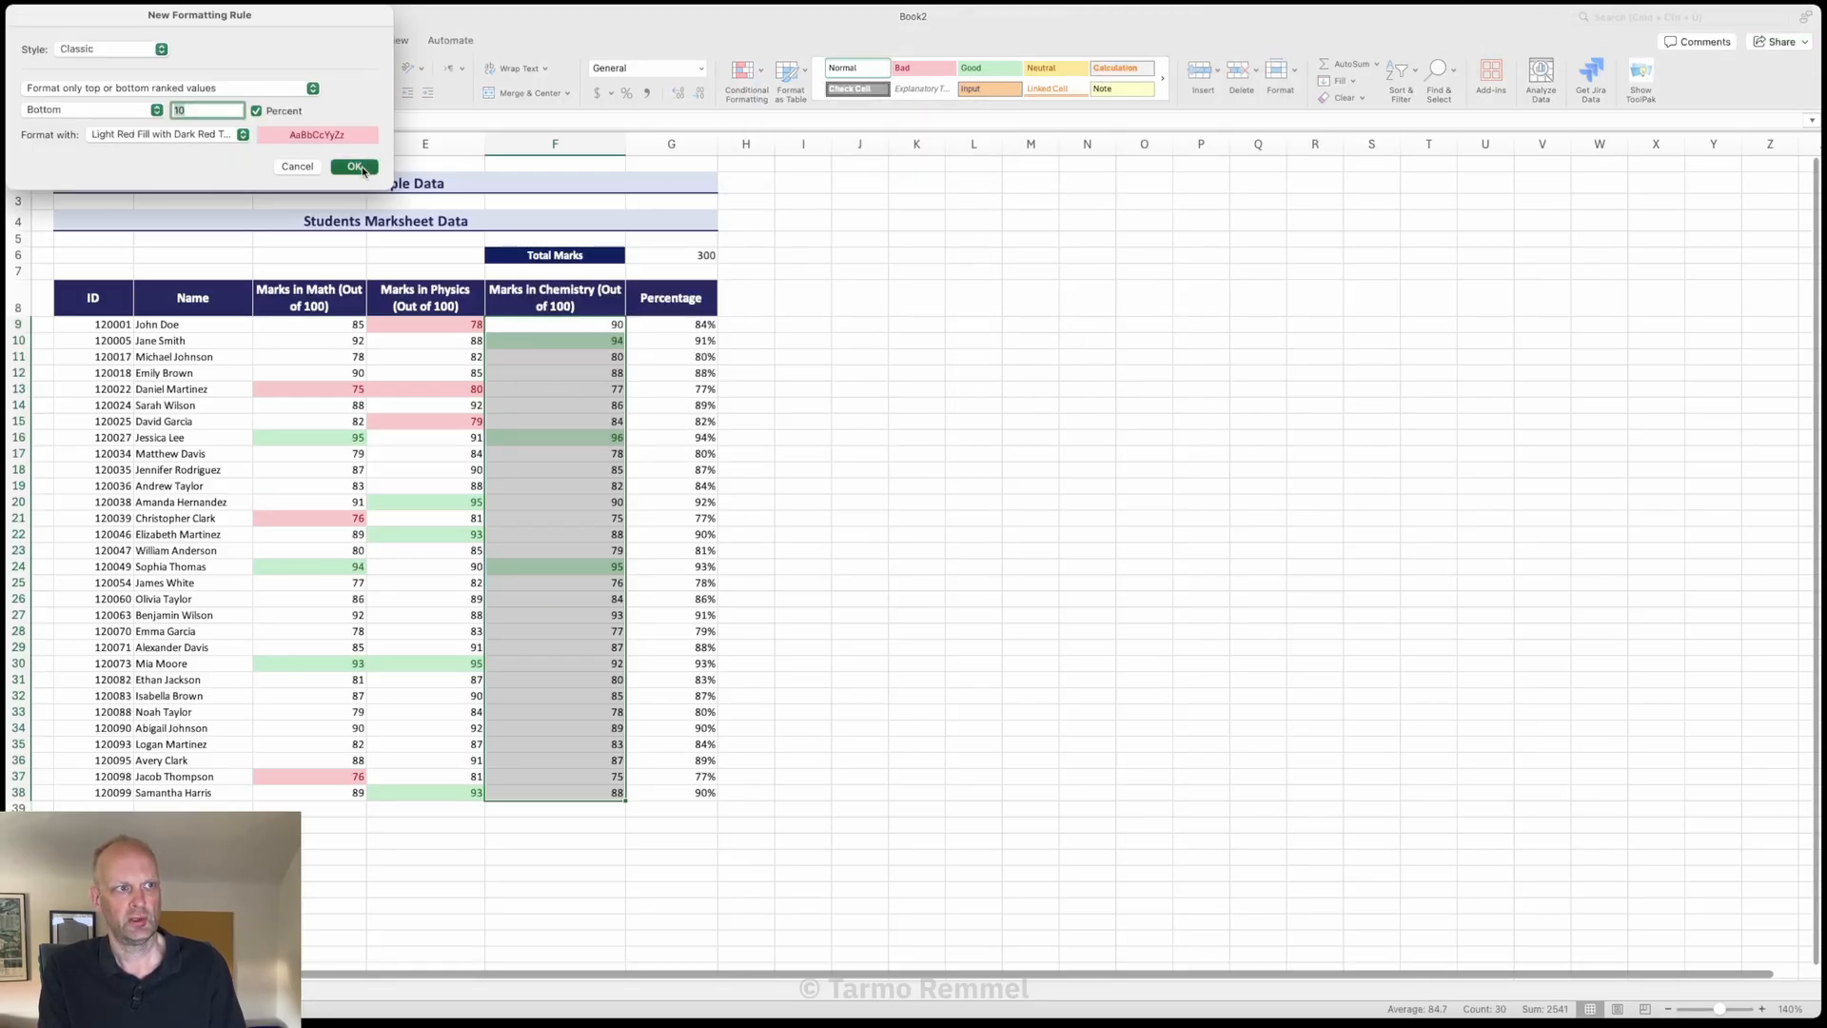
click(916, 388)
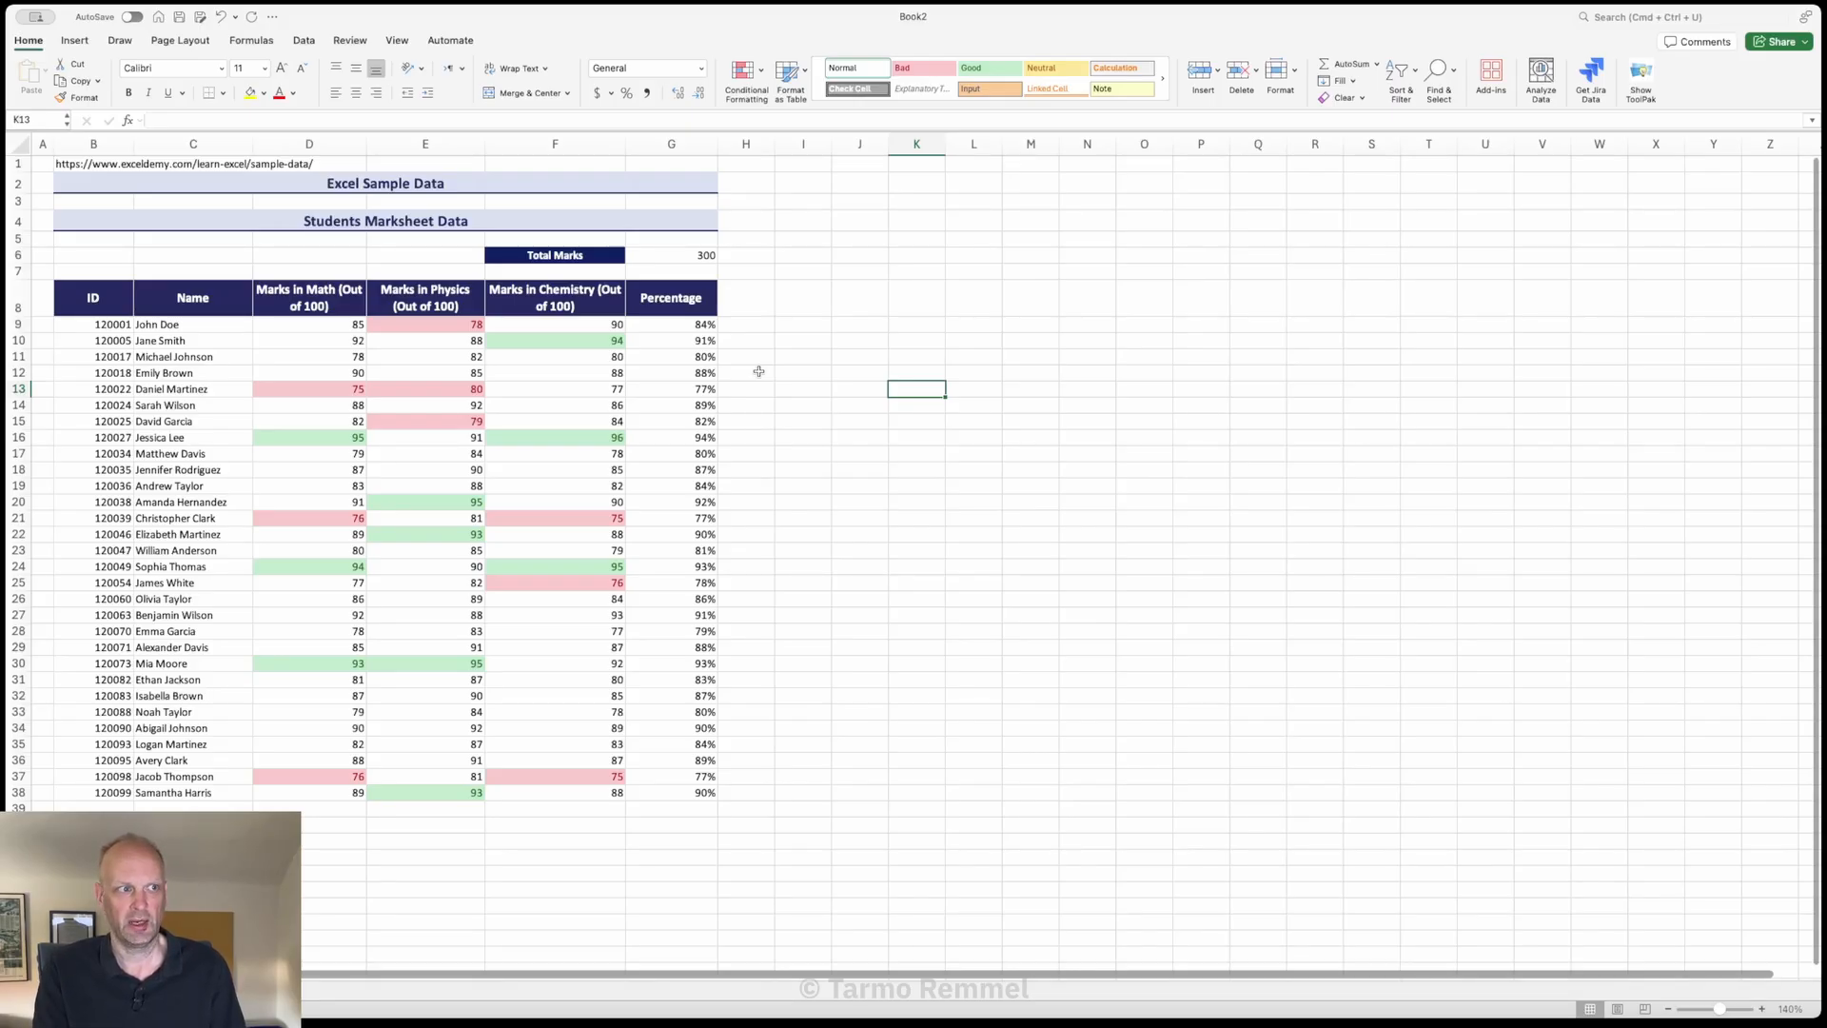
Step: Test the highlighting by setting the Physics mark in E10 to 15, and undo that change
click(447, 343)
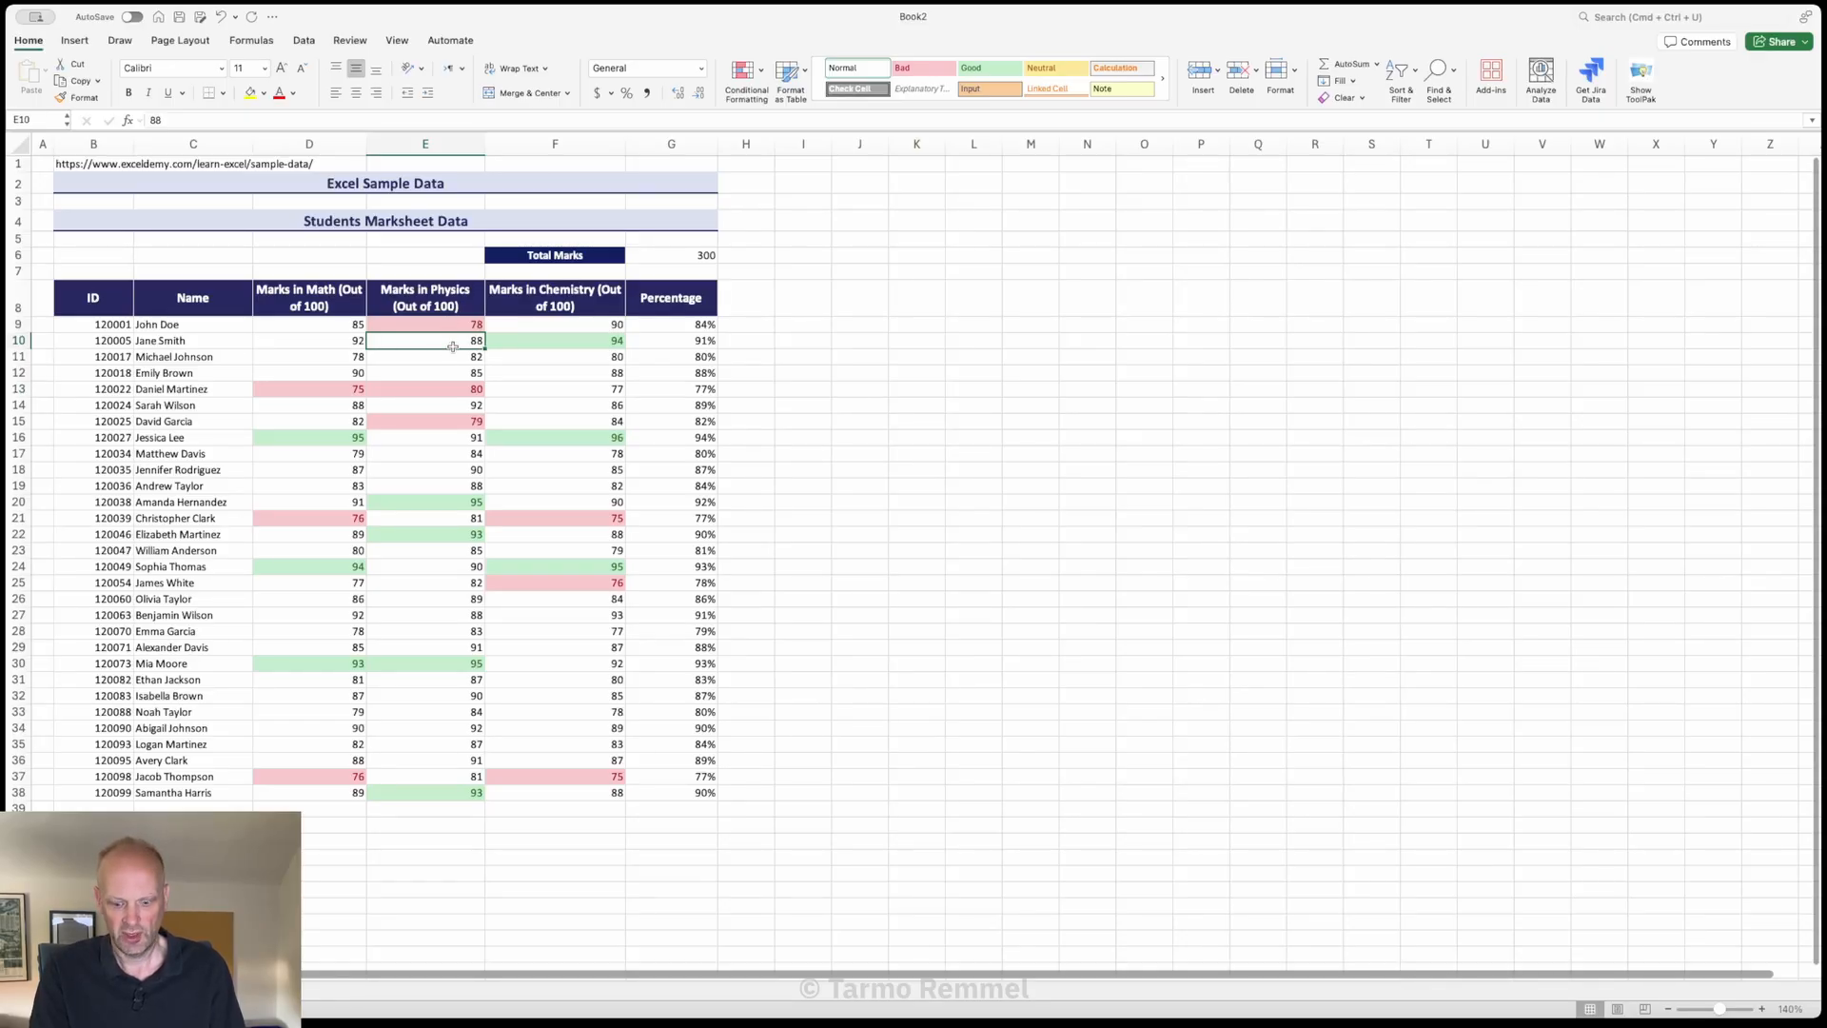
text(15)
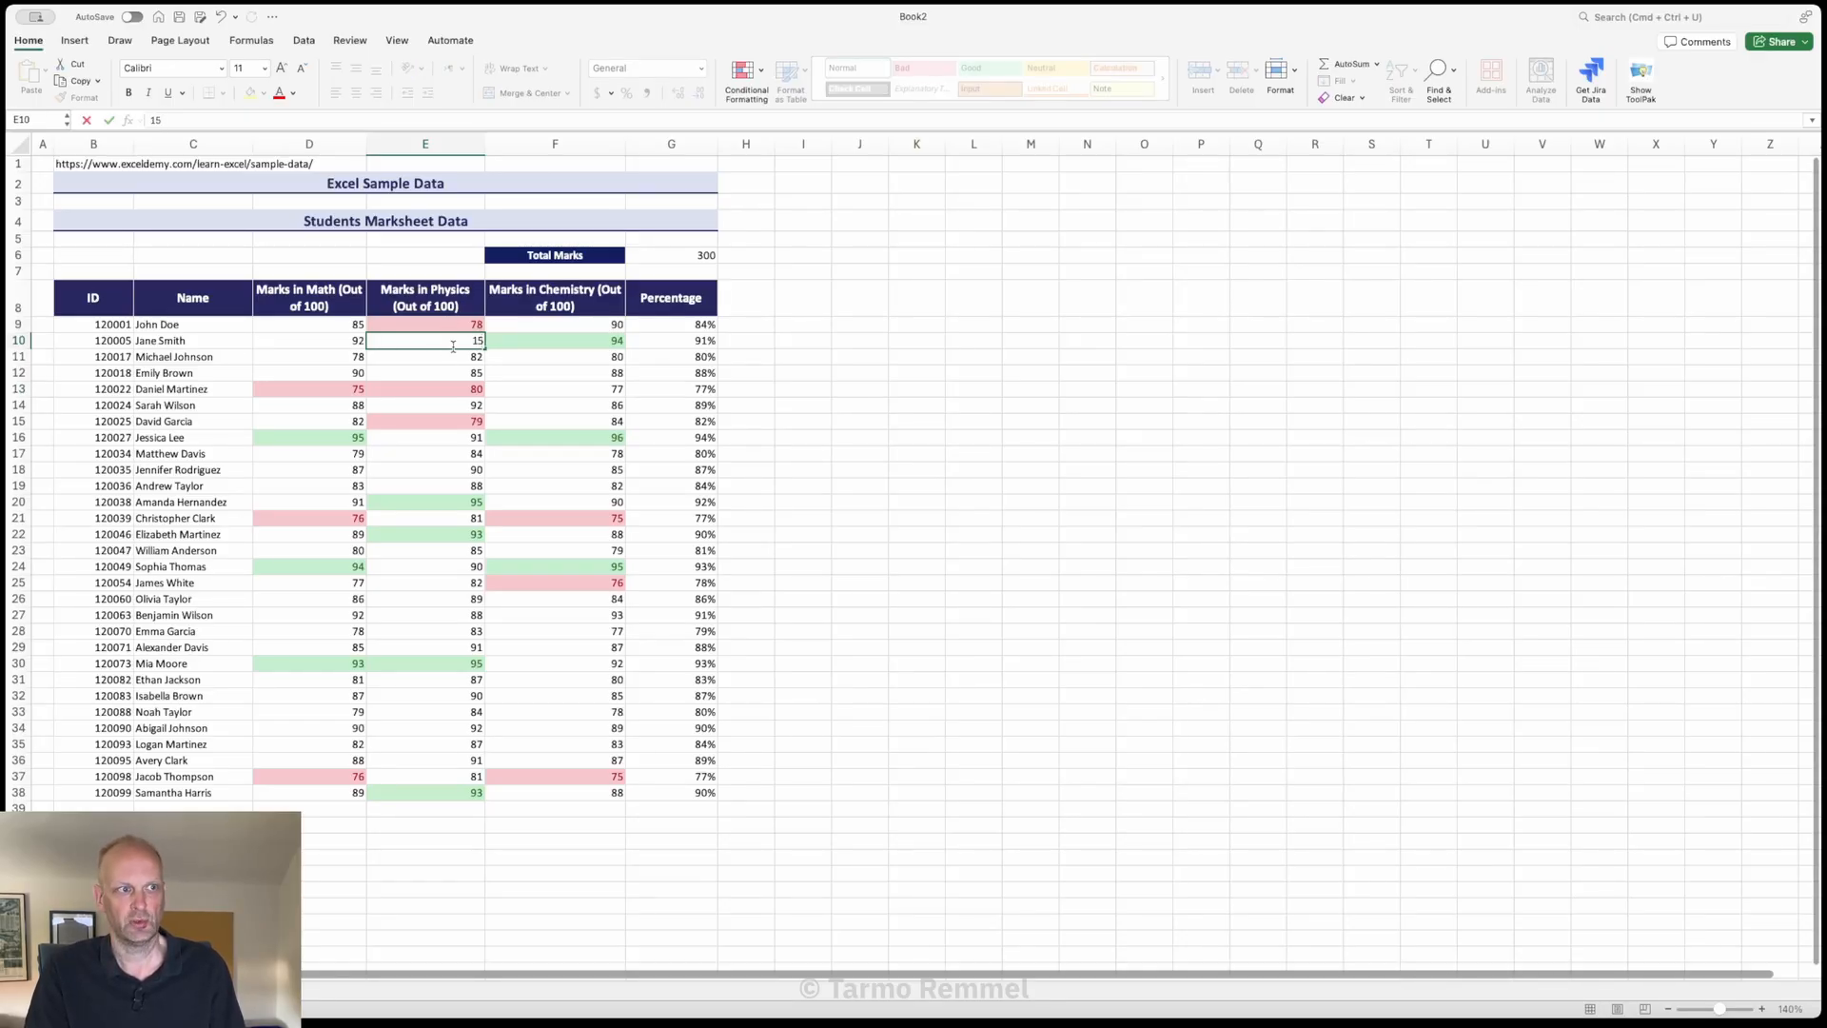
key(Return)
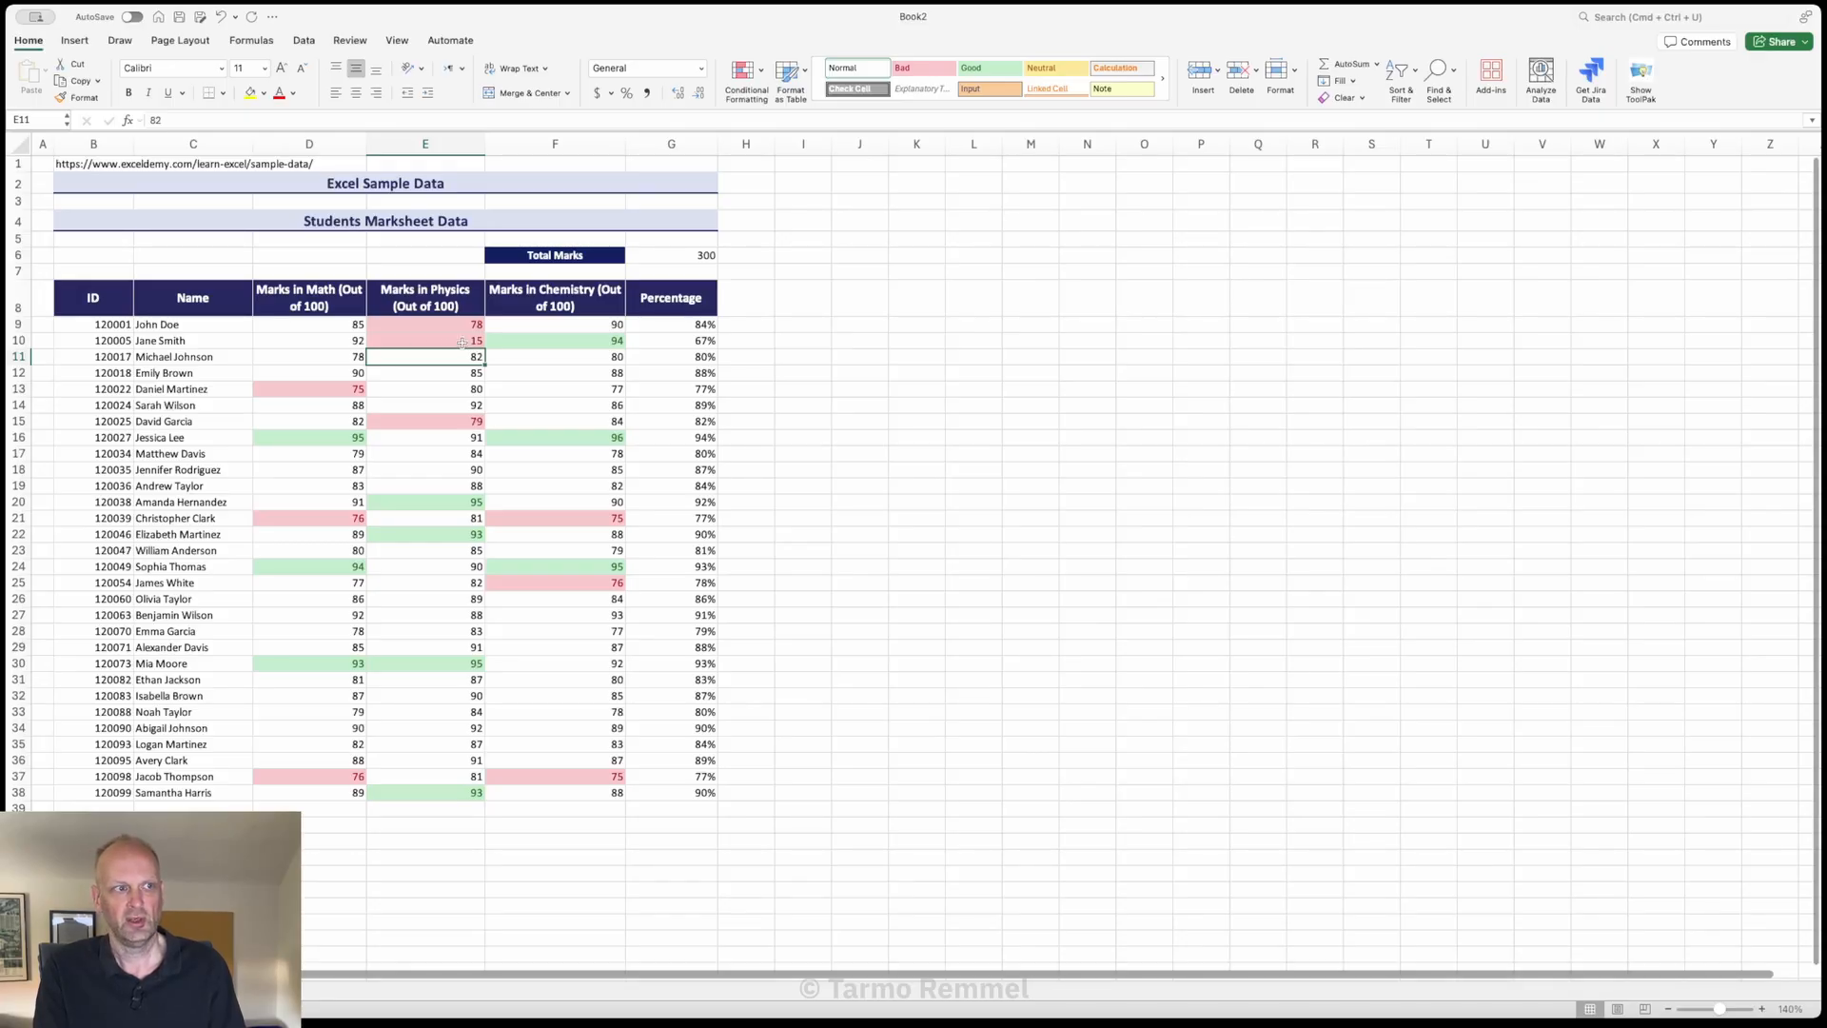
click(462, 342)
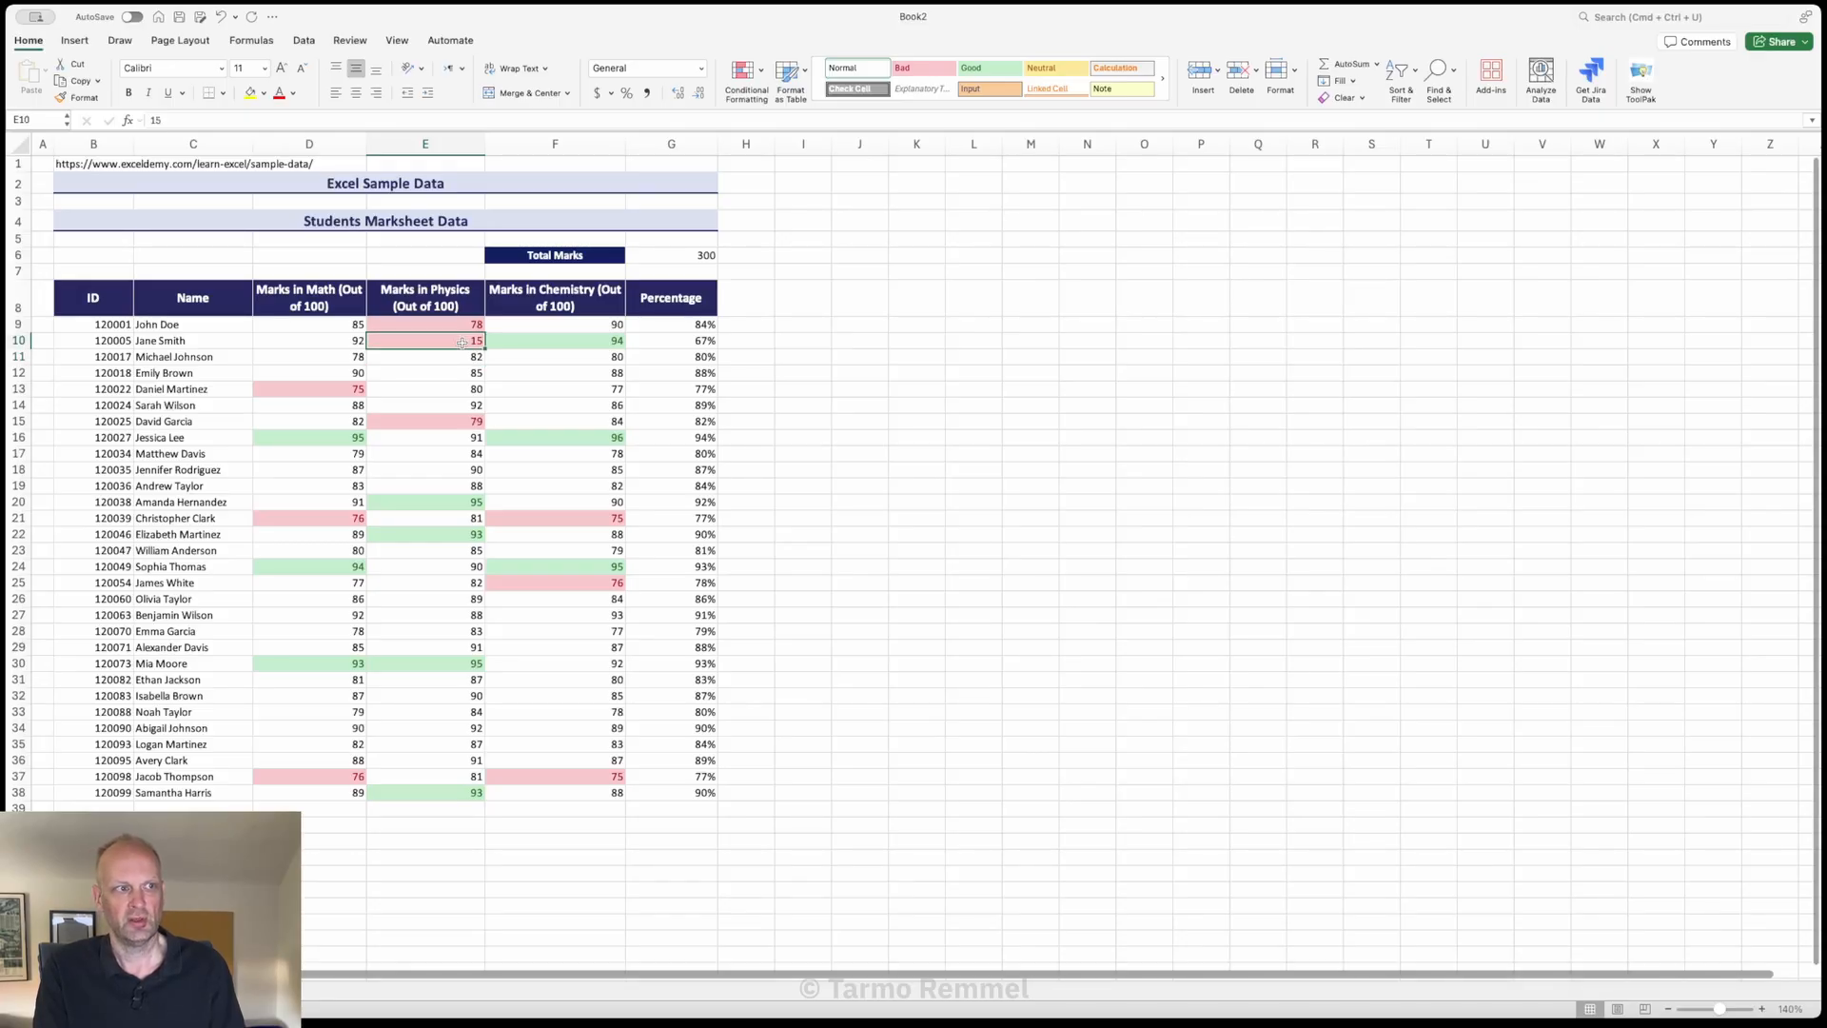
click(219, 17)
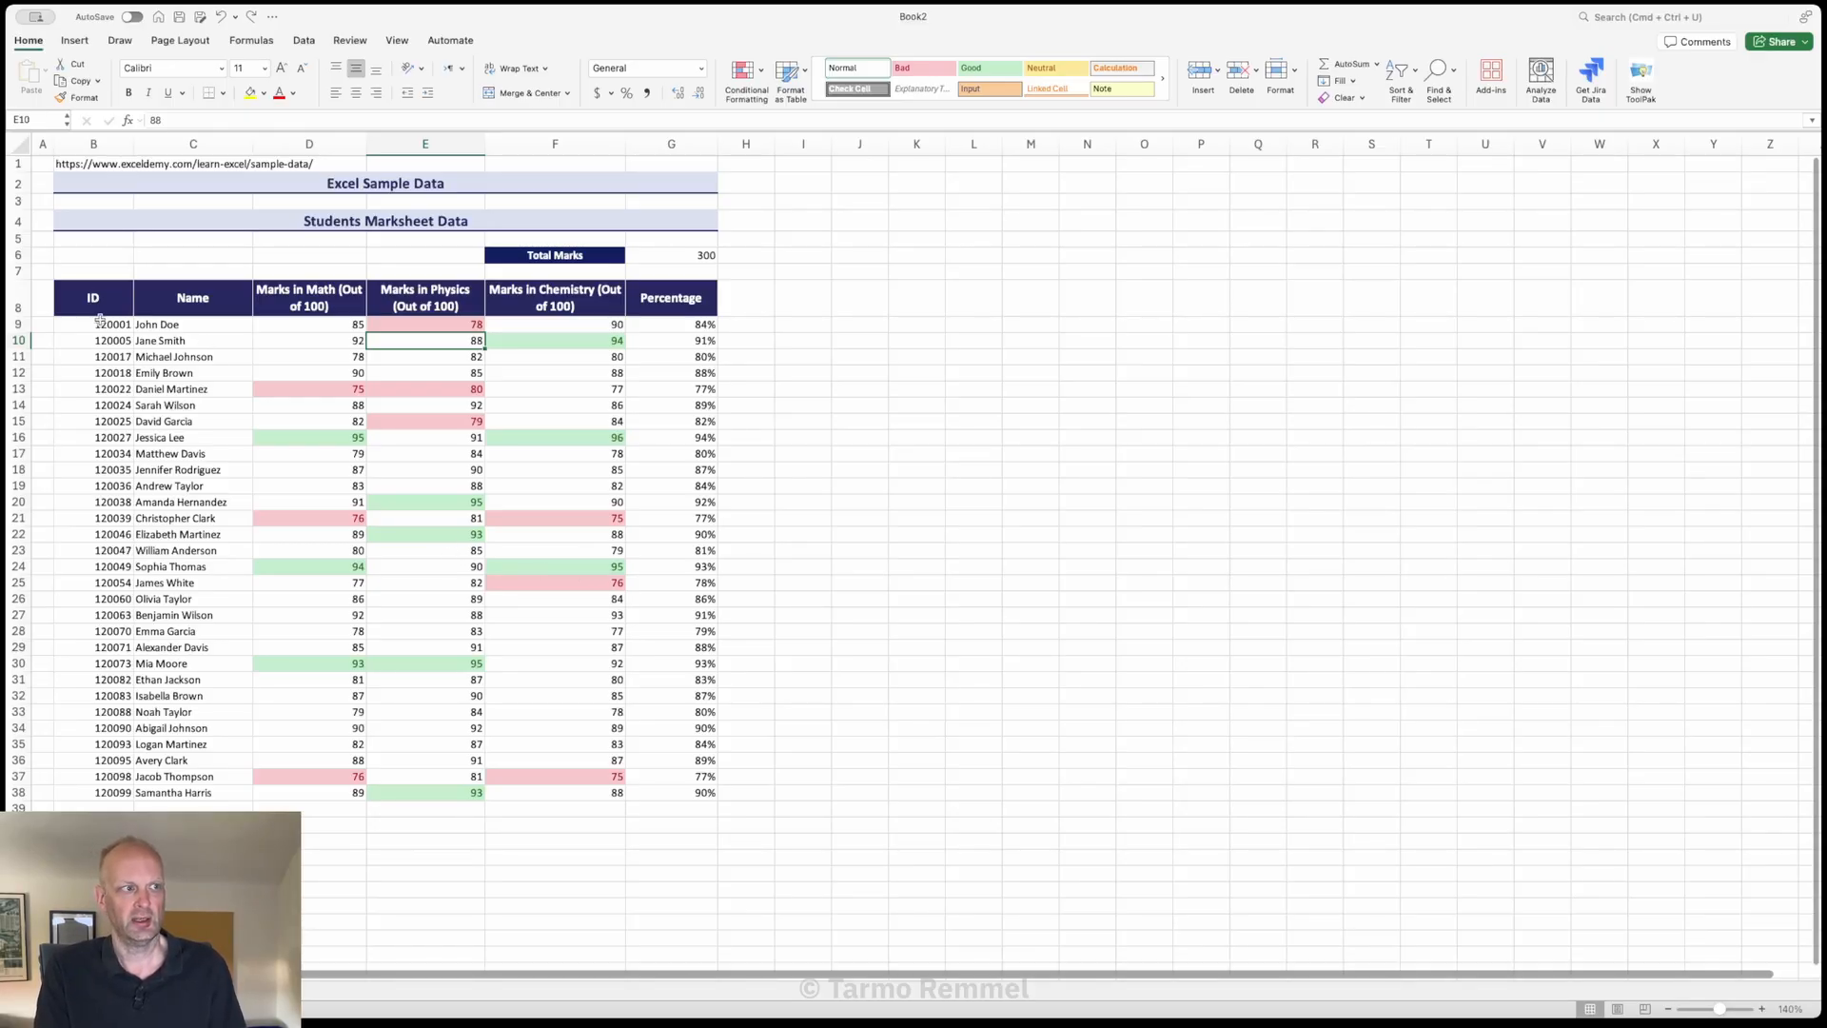
Step: Widen column A and enter the header Toggle in A8
drag(53, 144, 89, 144)
click(70, 303)
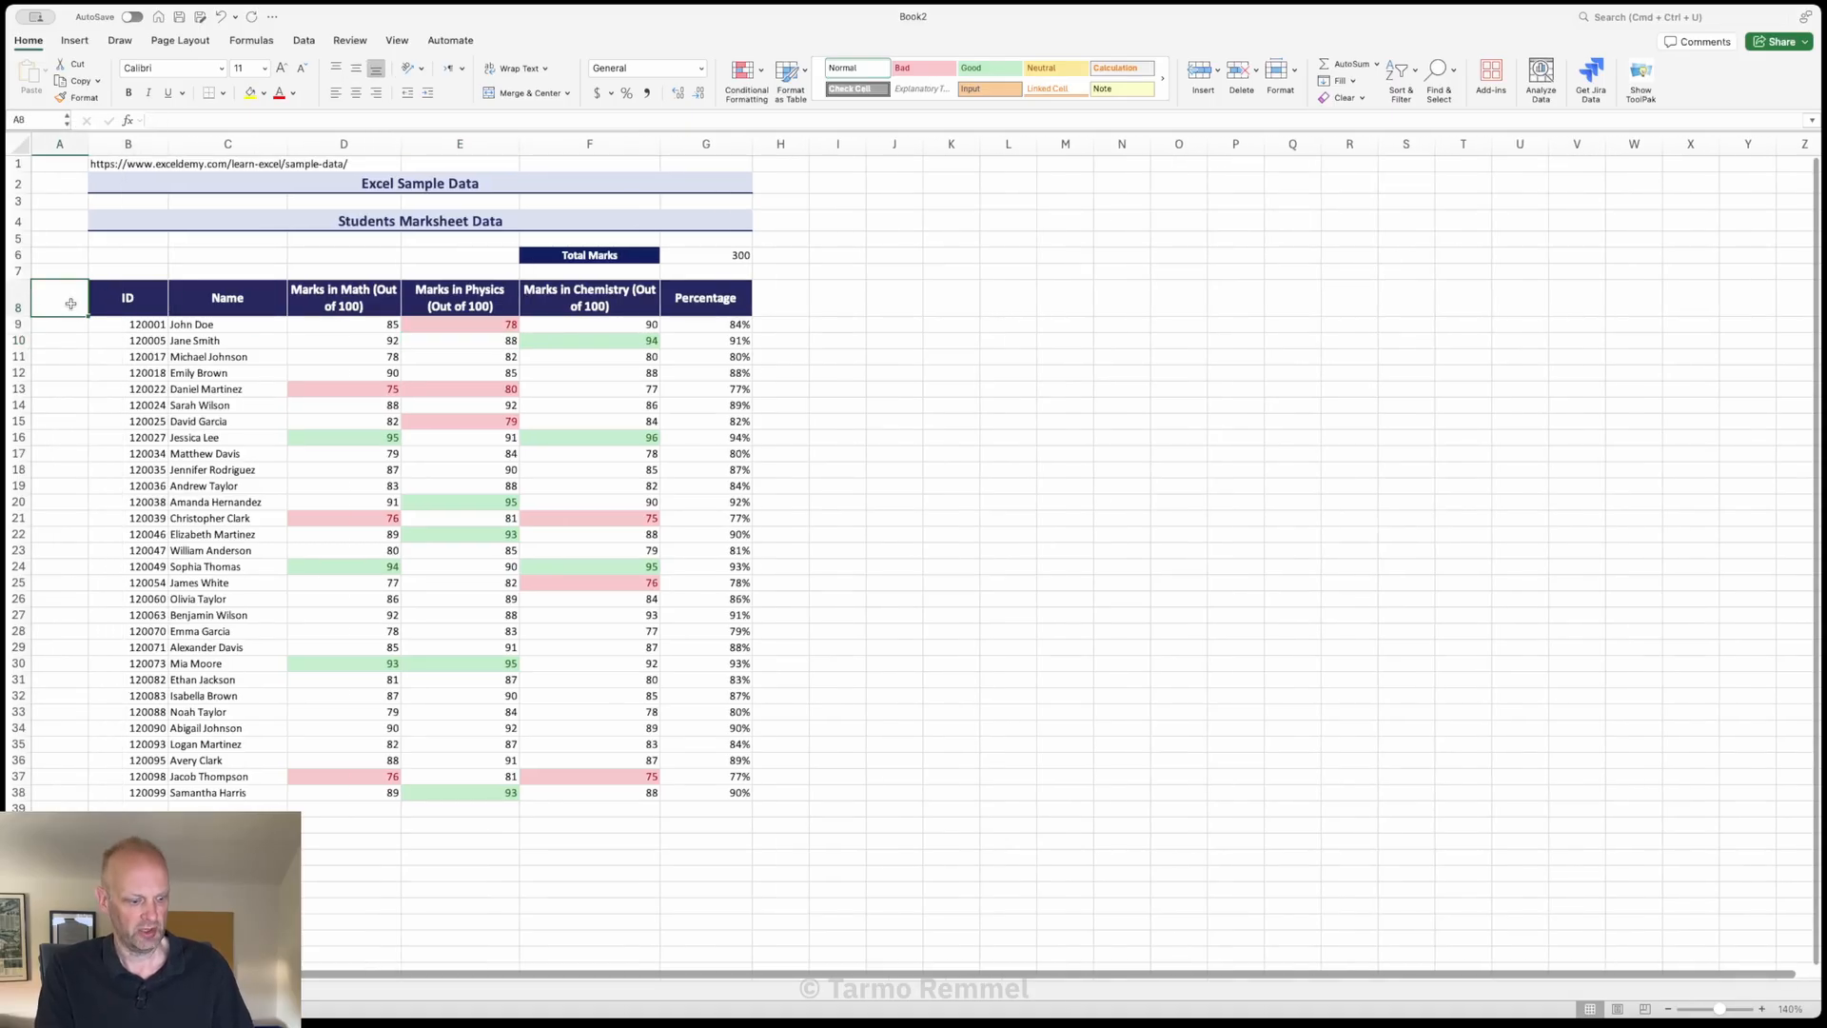
text(Togg)
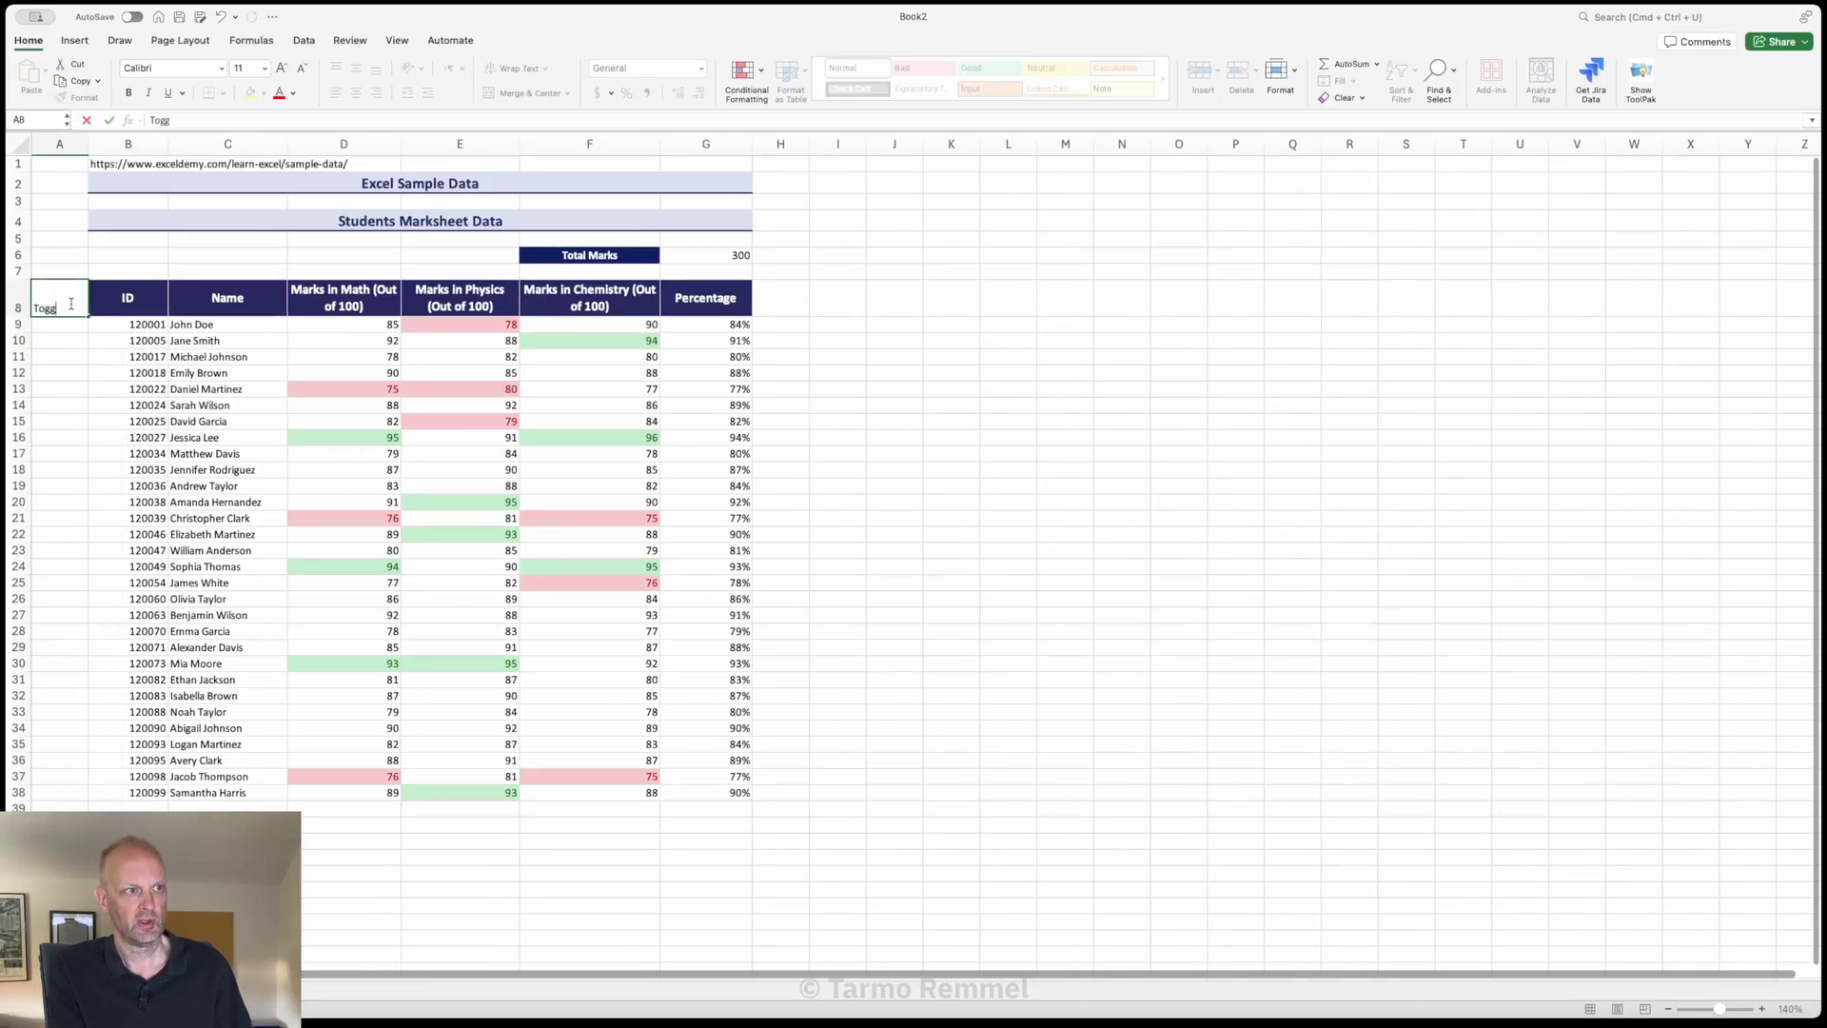
text(le)
key(ctrl+Return)
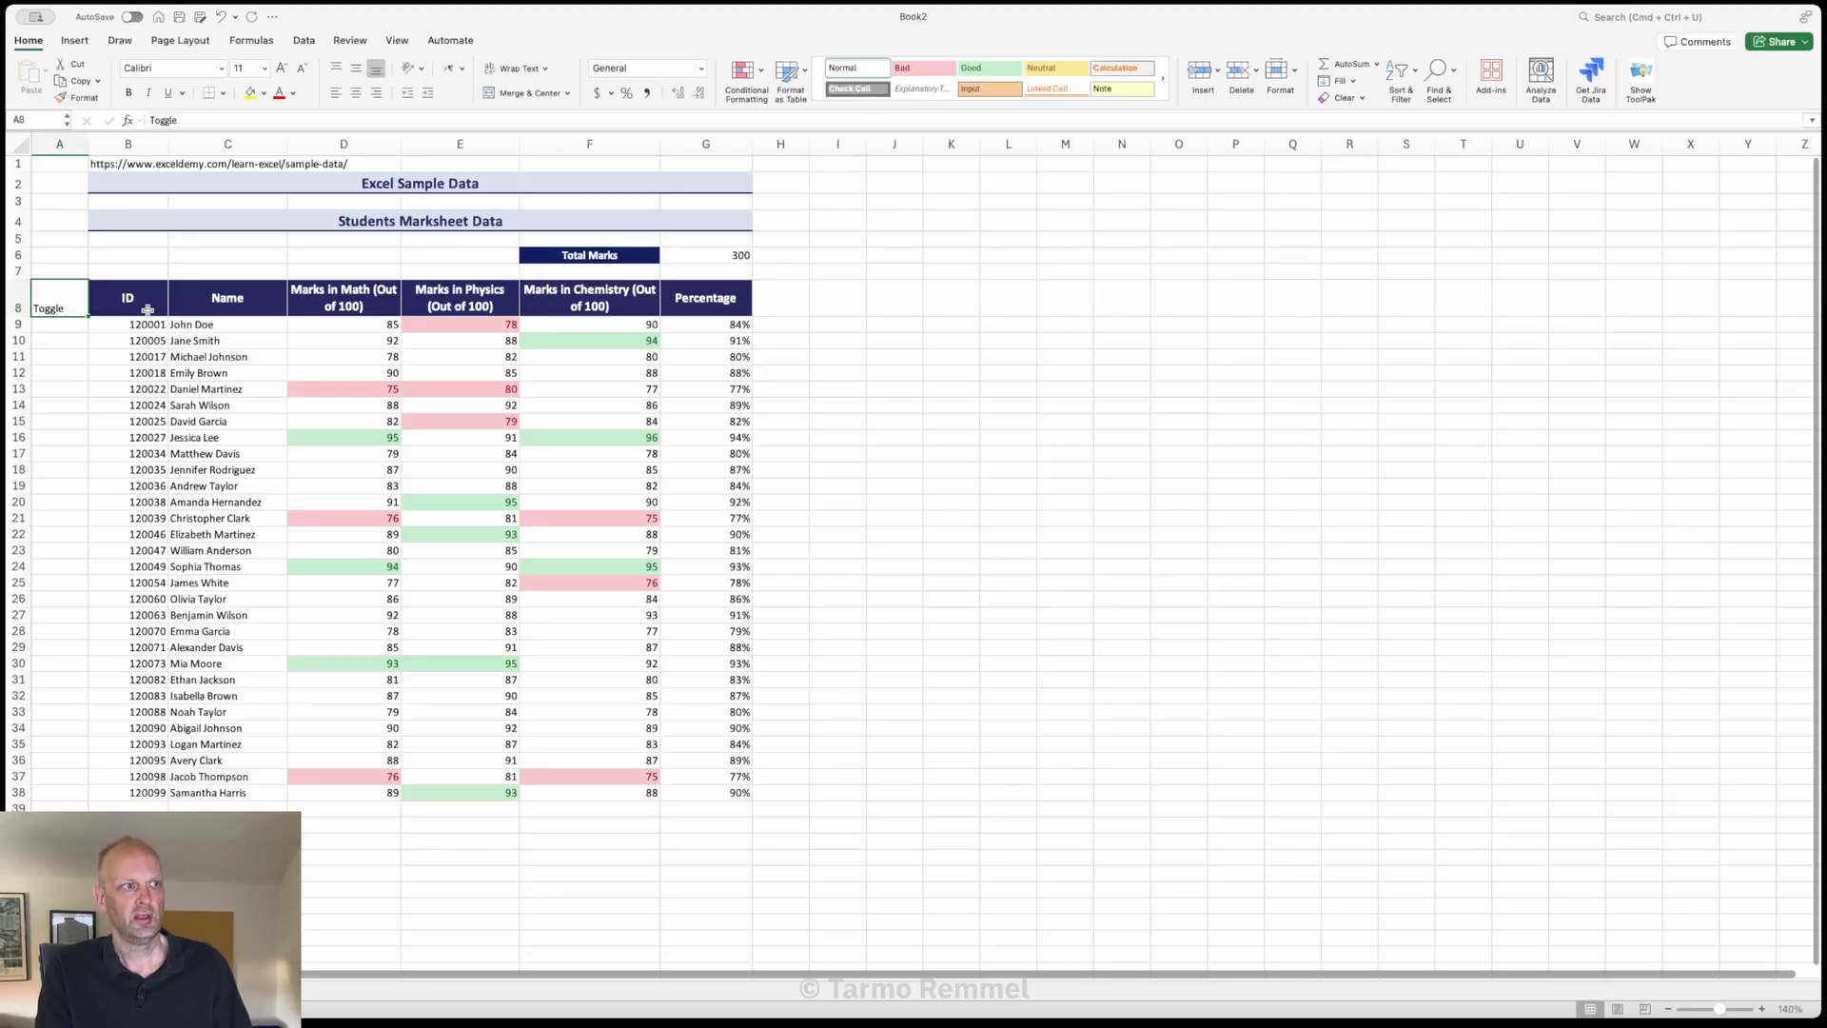
Step: Copy the formatting of the ID header in B8 onto the Toggle header in A8
click(147, 310)
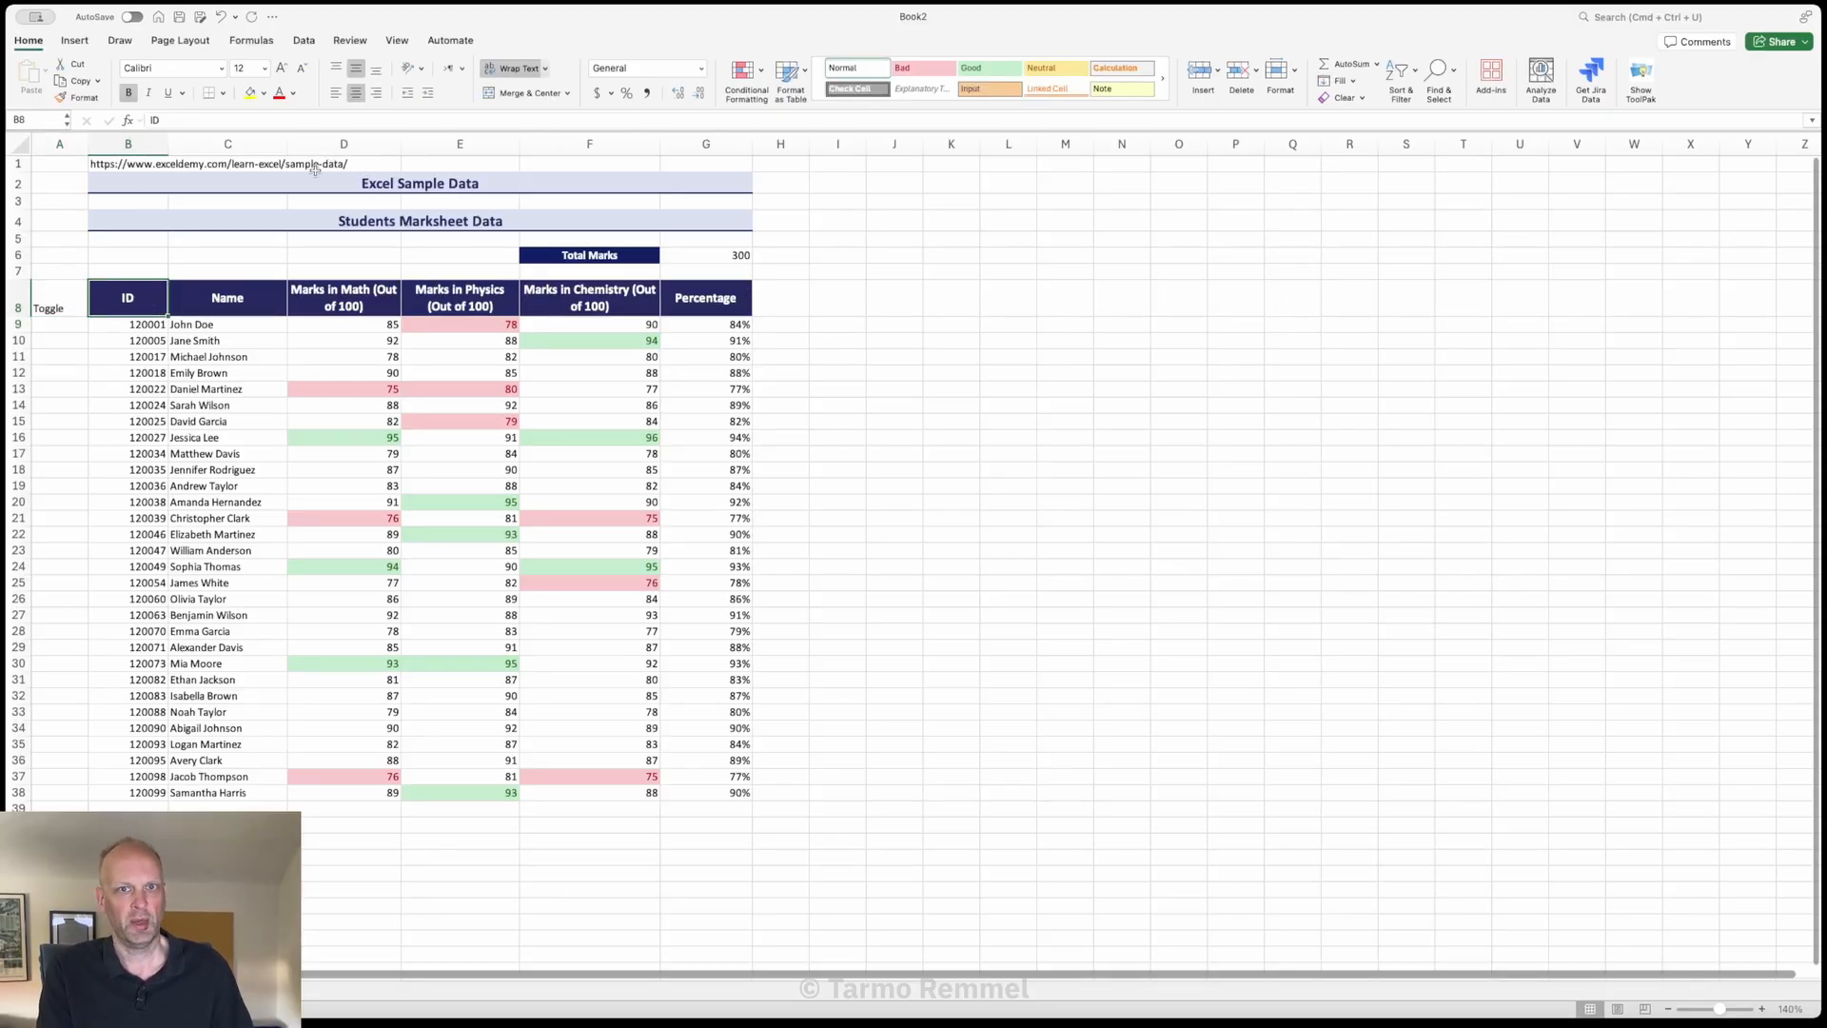
click(75, 99)
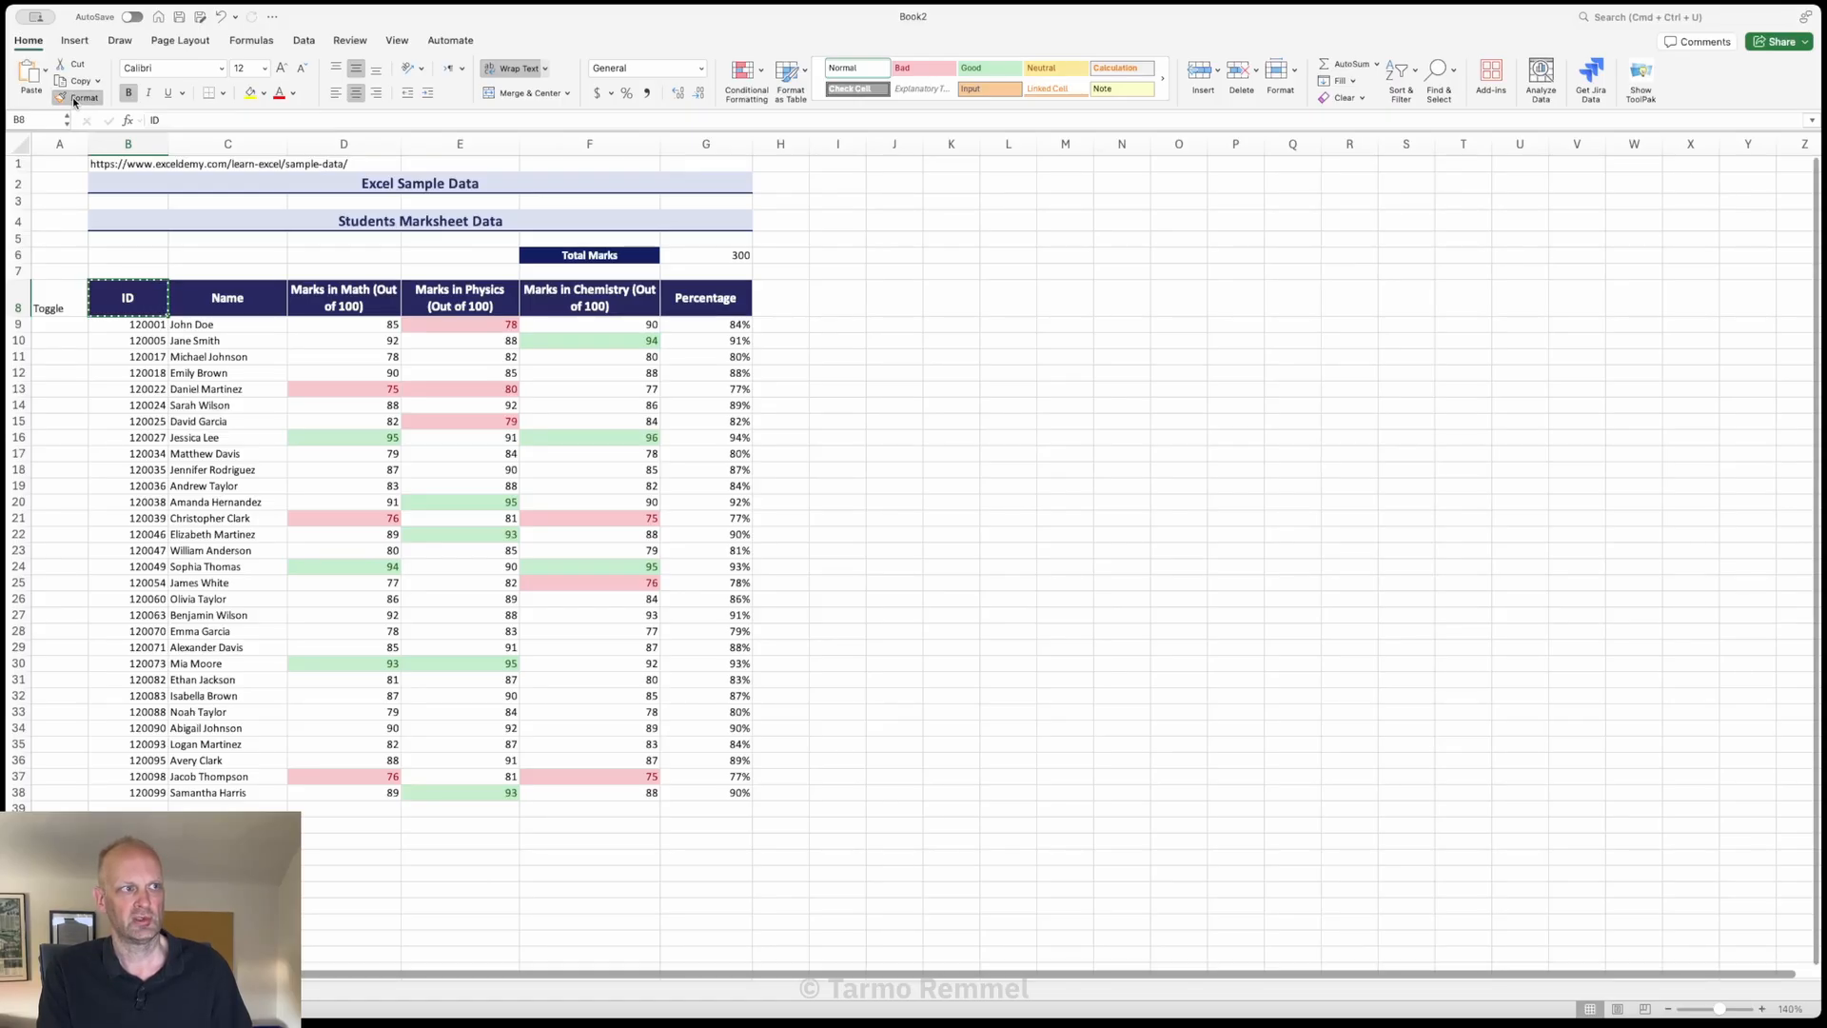
click(65, 297)
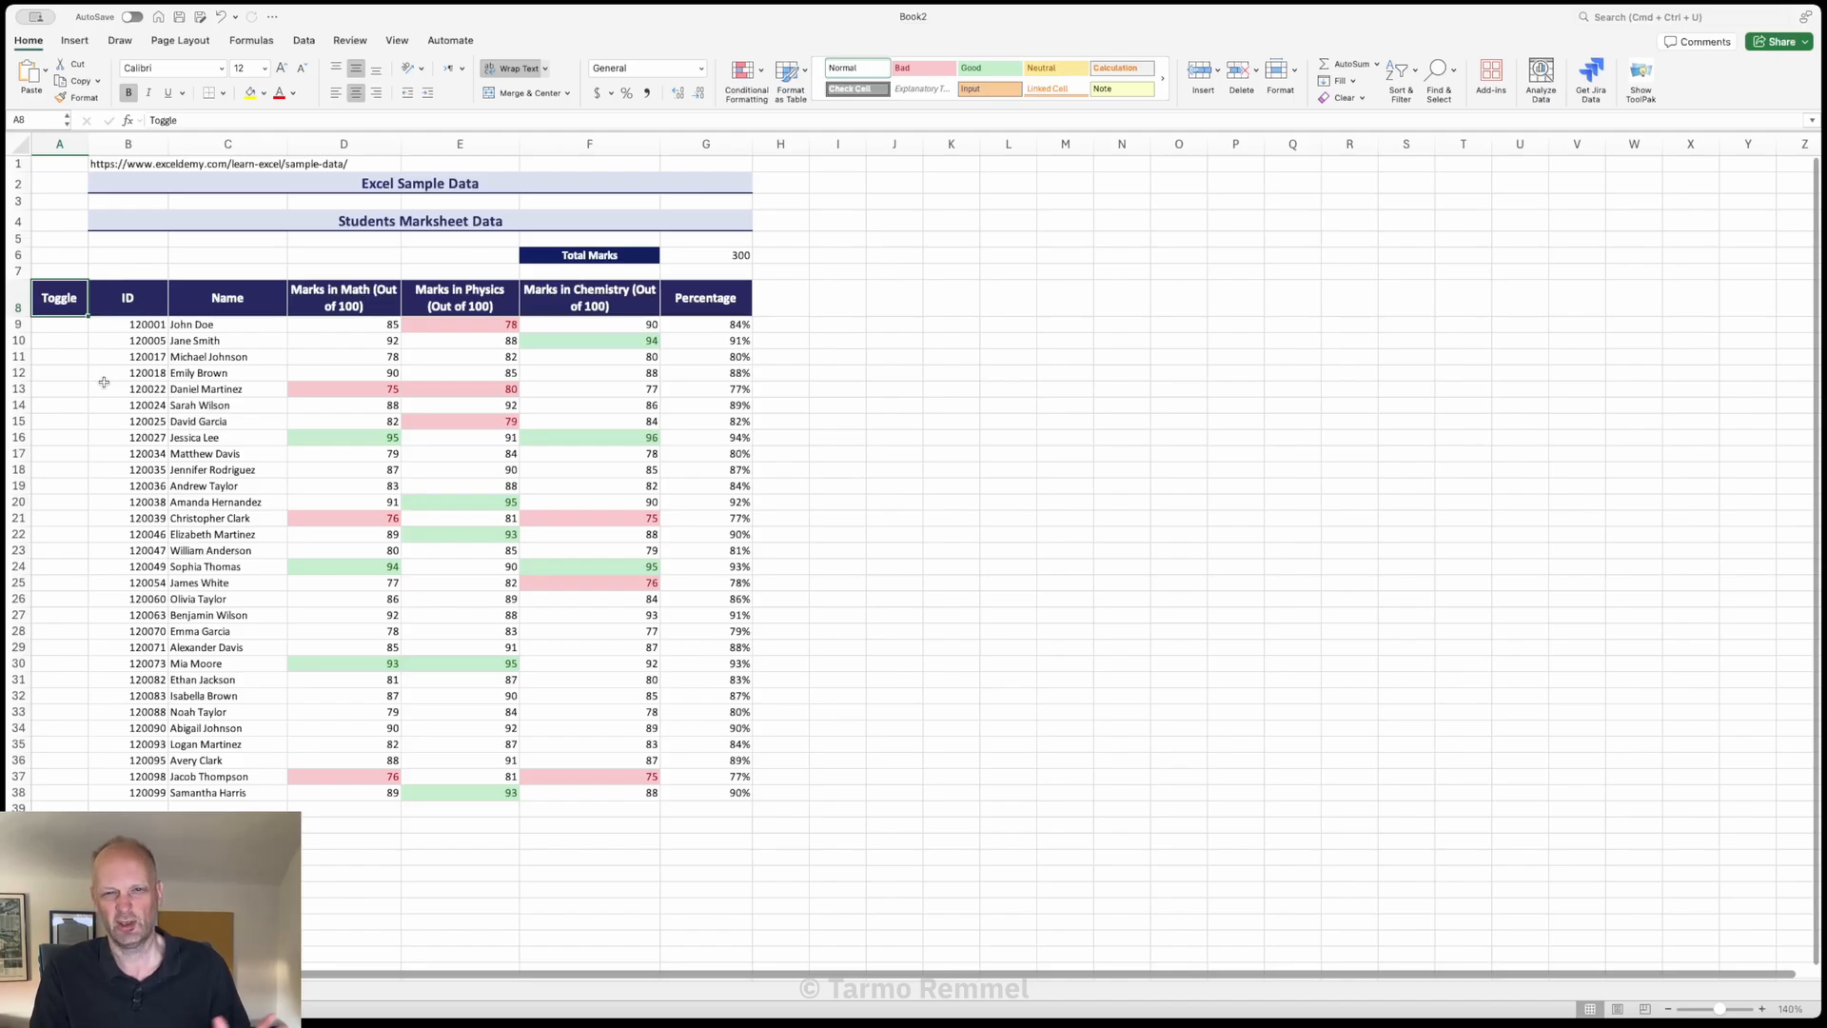
Step: Fill the Toggle column with the value 1 for every student in A9:A38
click(84, 324)
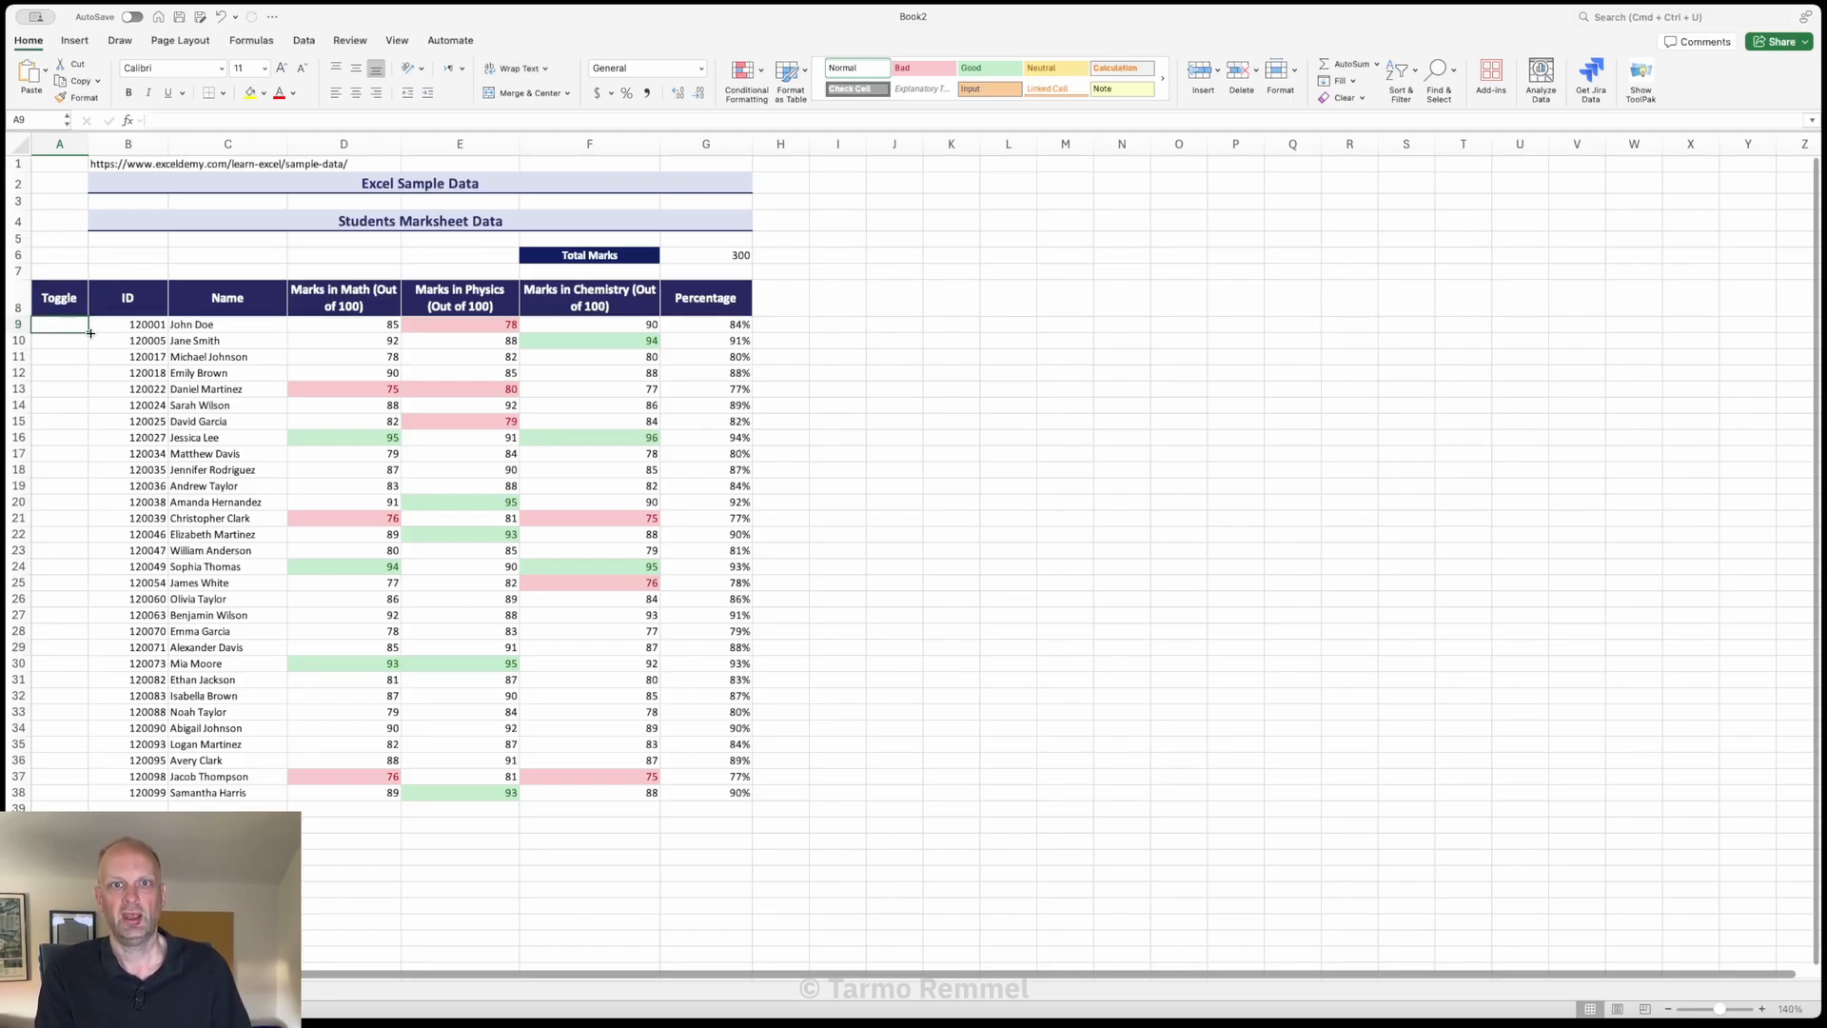
text(1)
key(Return)
text(1)
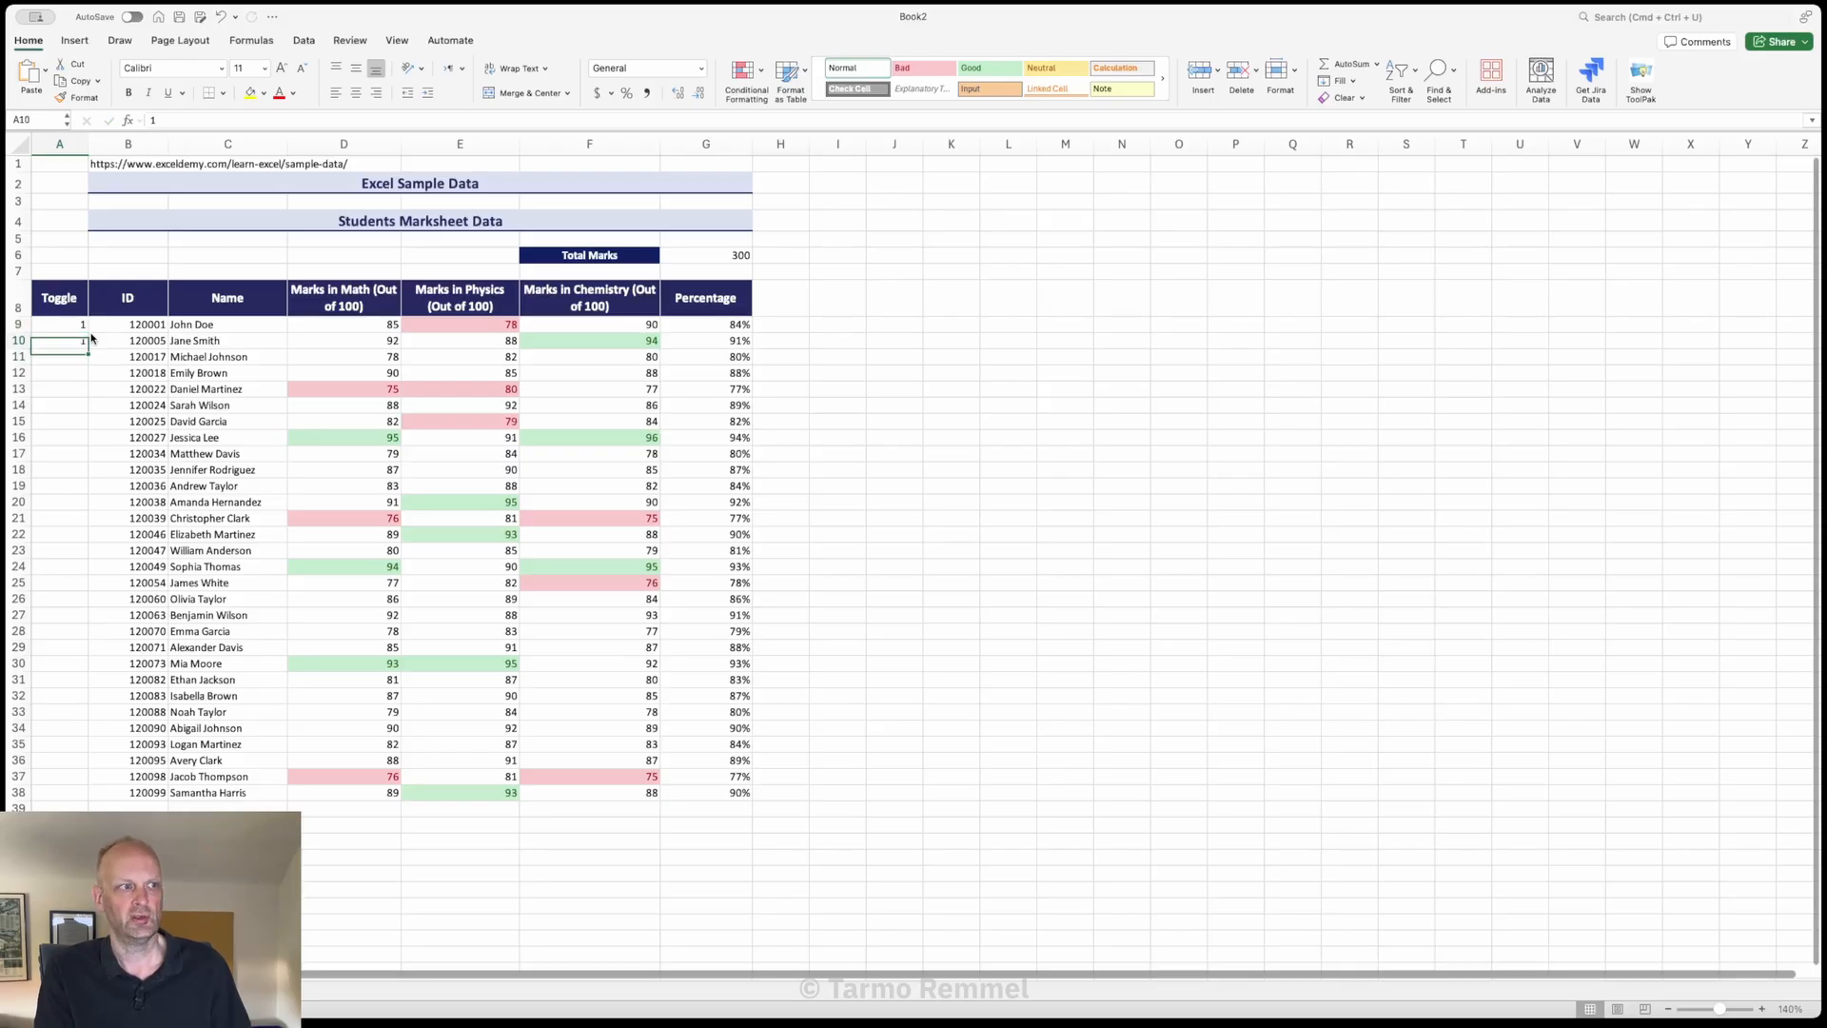
key(ctrl+Return)
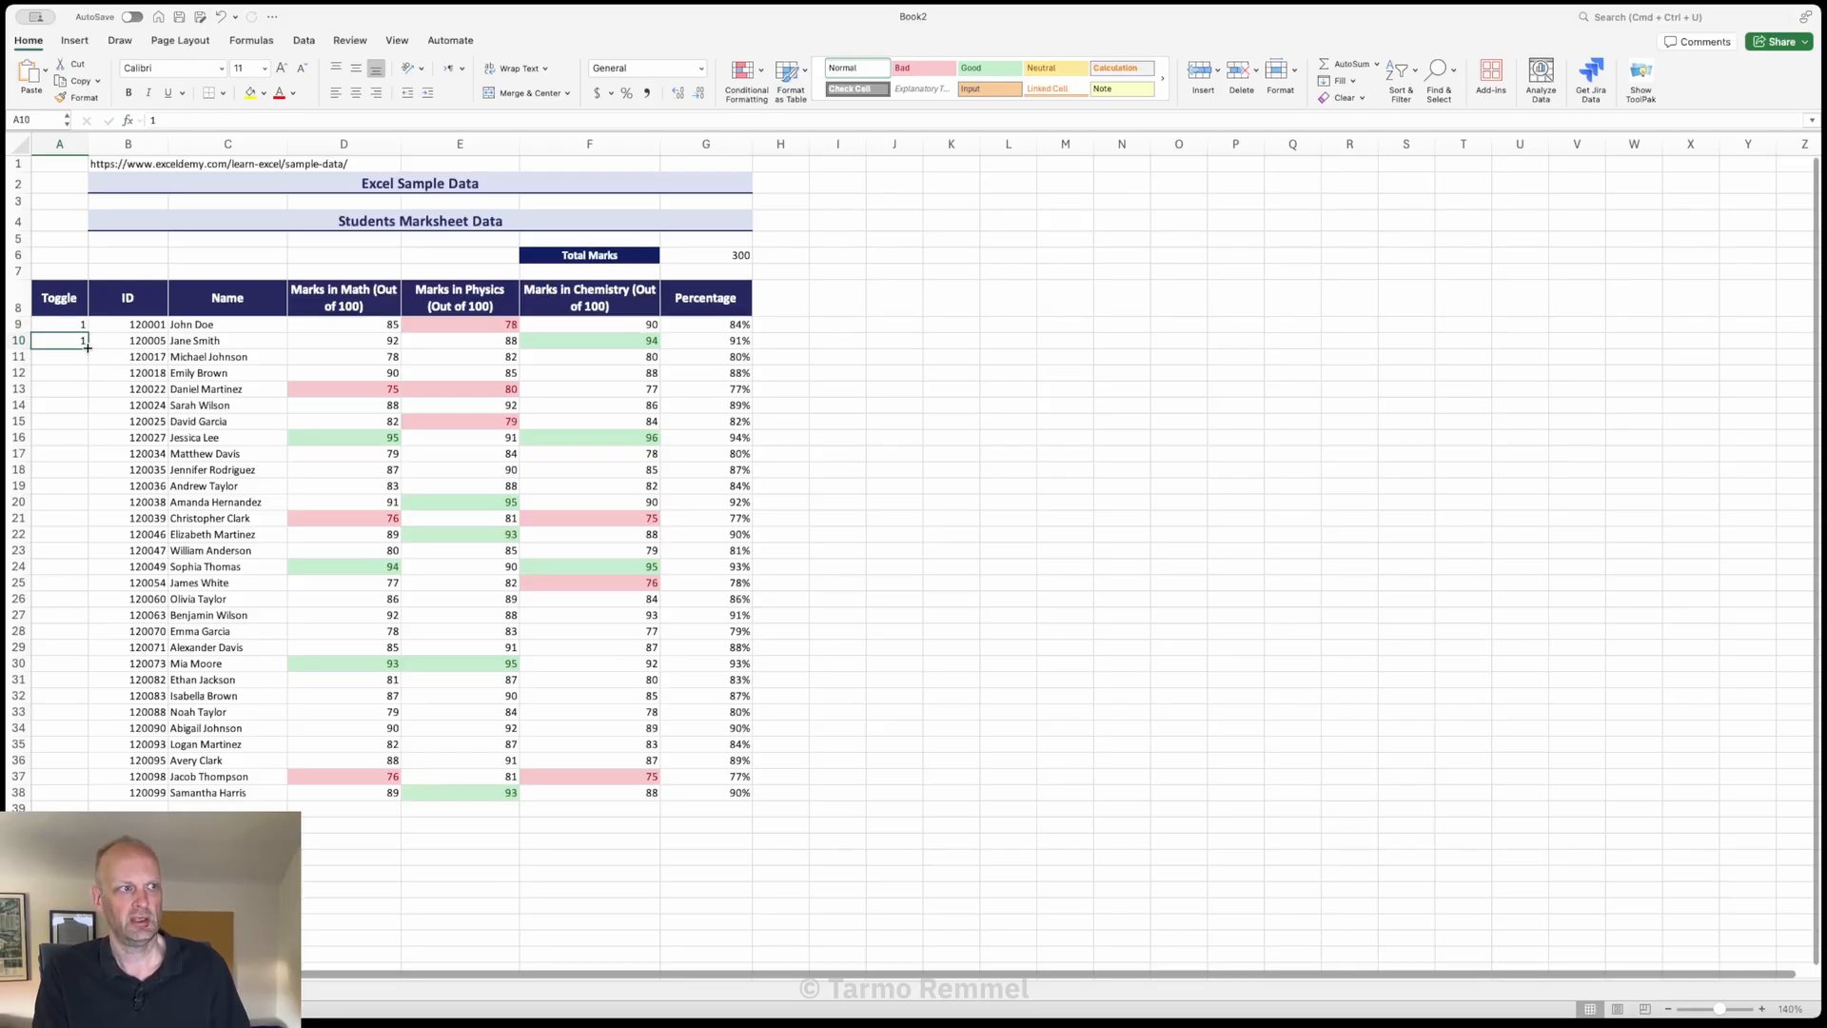
drag(90, 352, 61, 796)
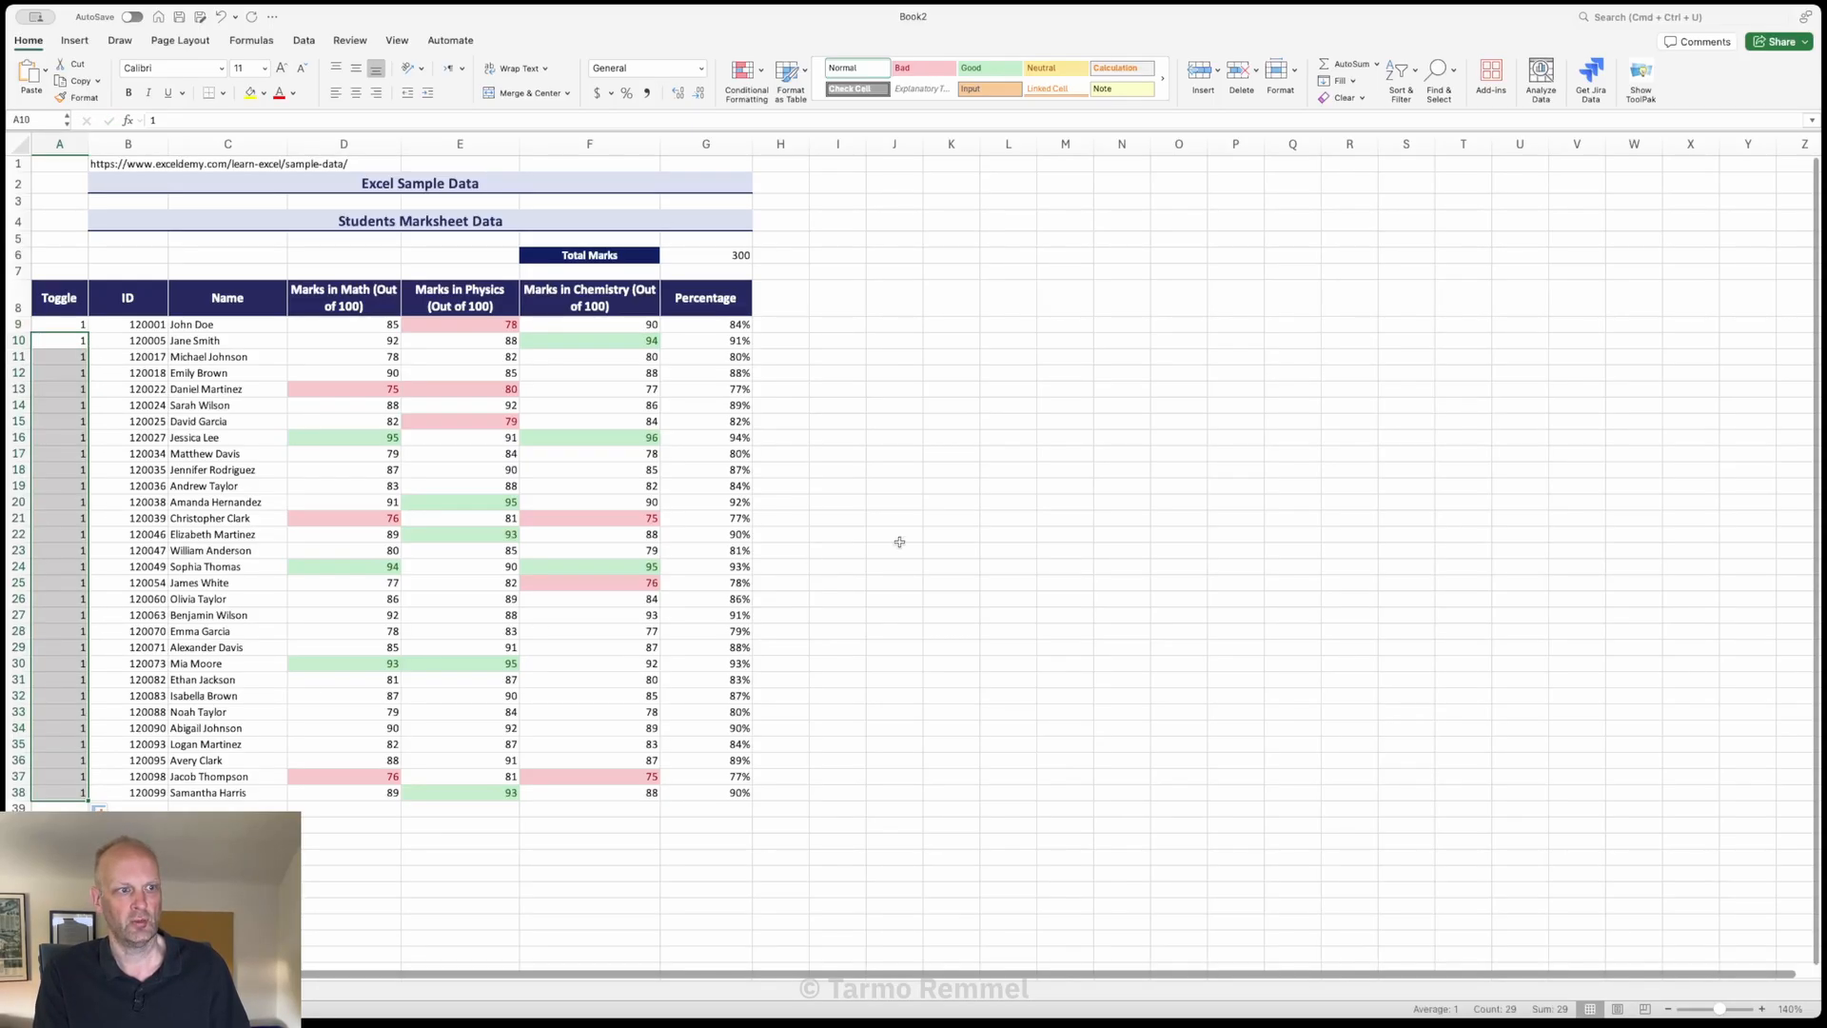
click(928, 534)
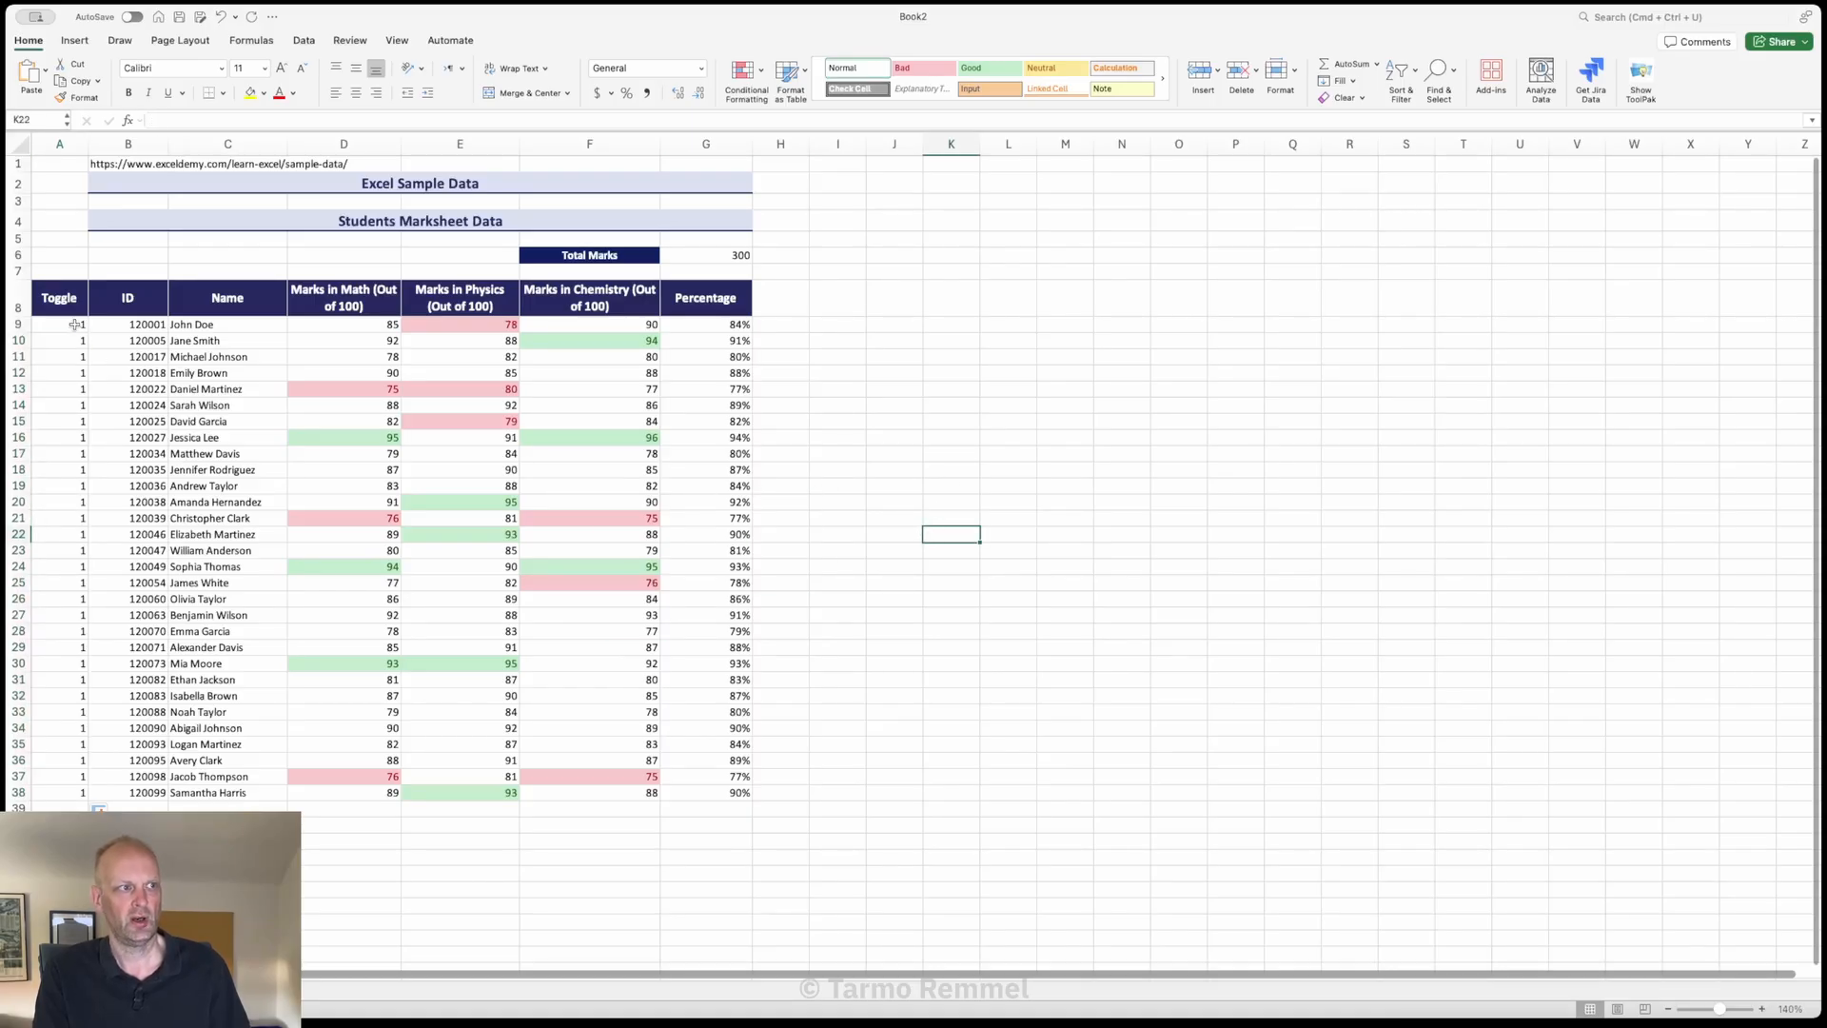
Step: Centre the Toggle values in A9:A38 horizontally
drag(74, 326, 53, 786)
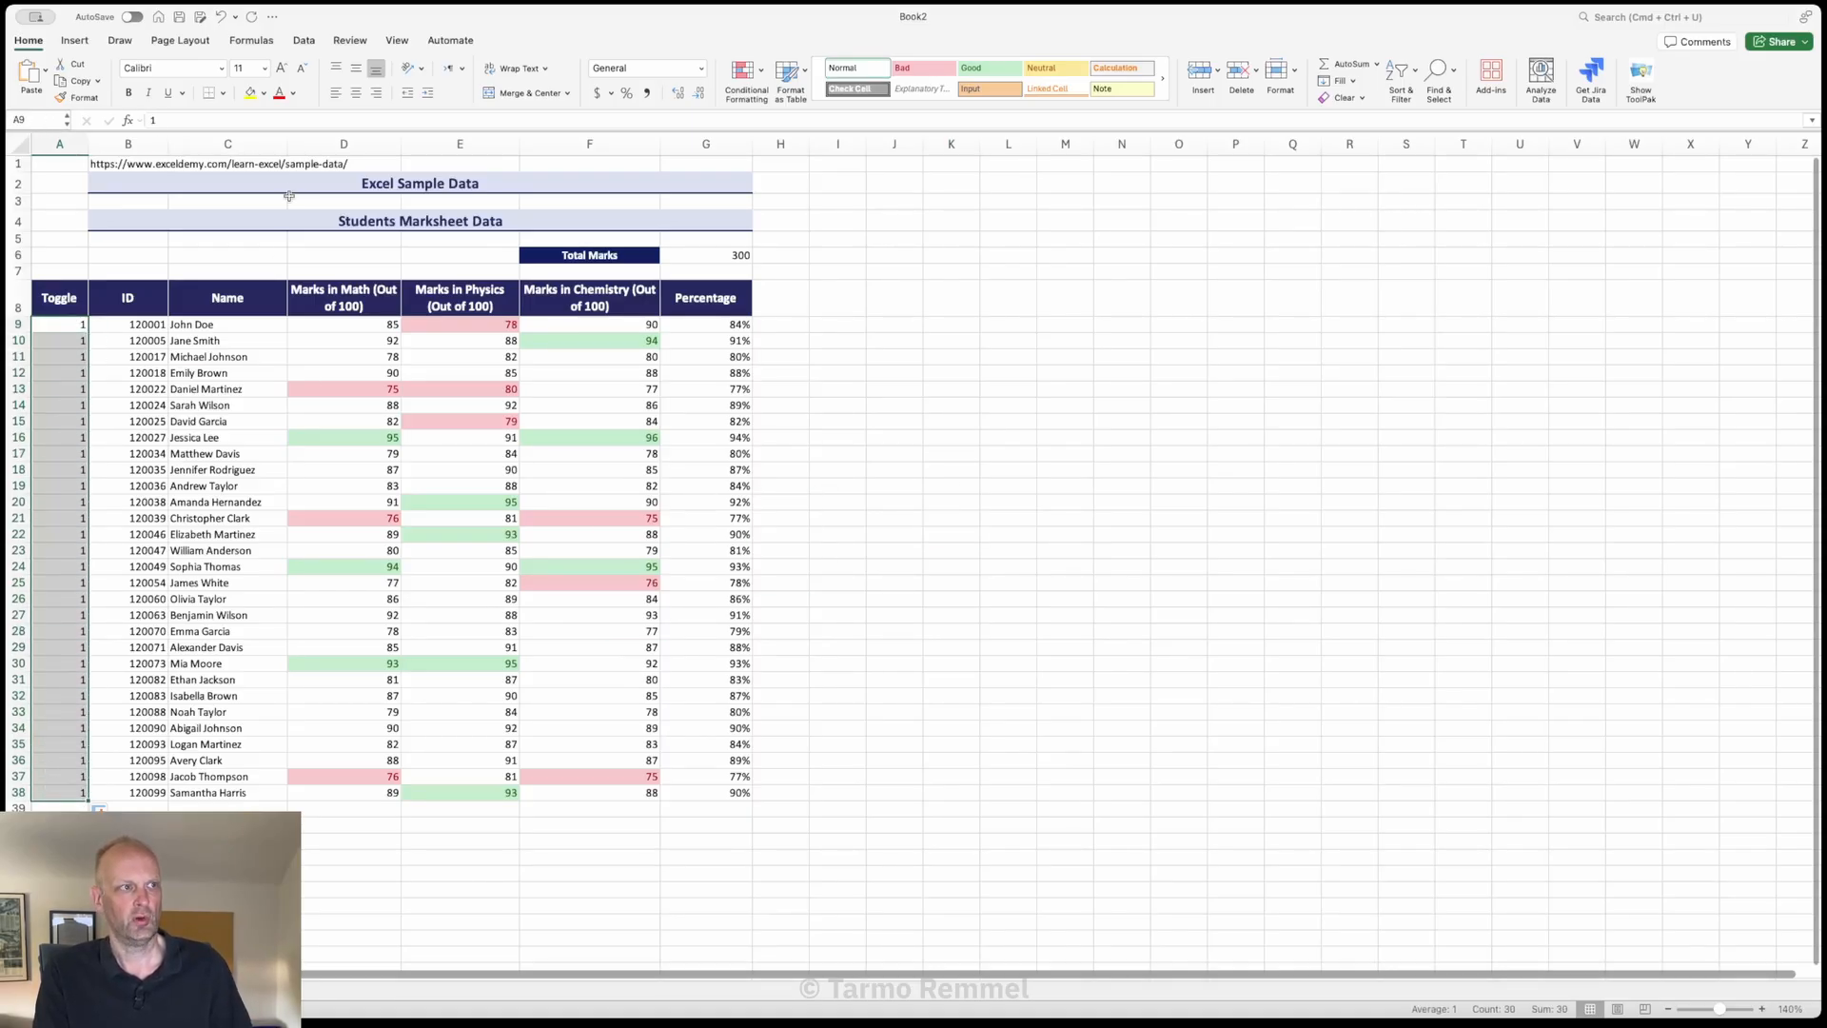
click(356, 92)
click(928, 419)
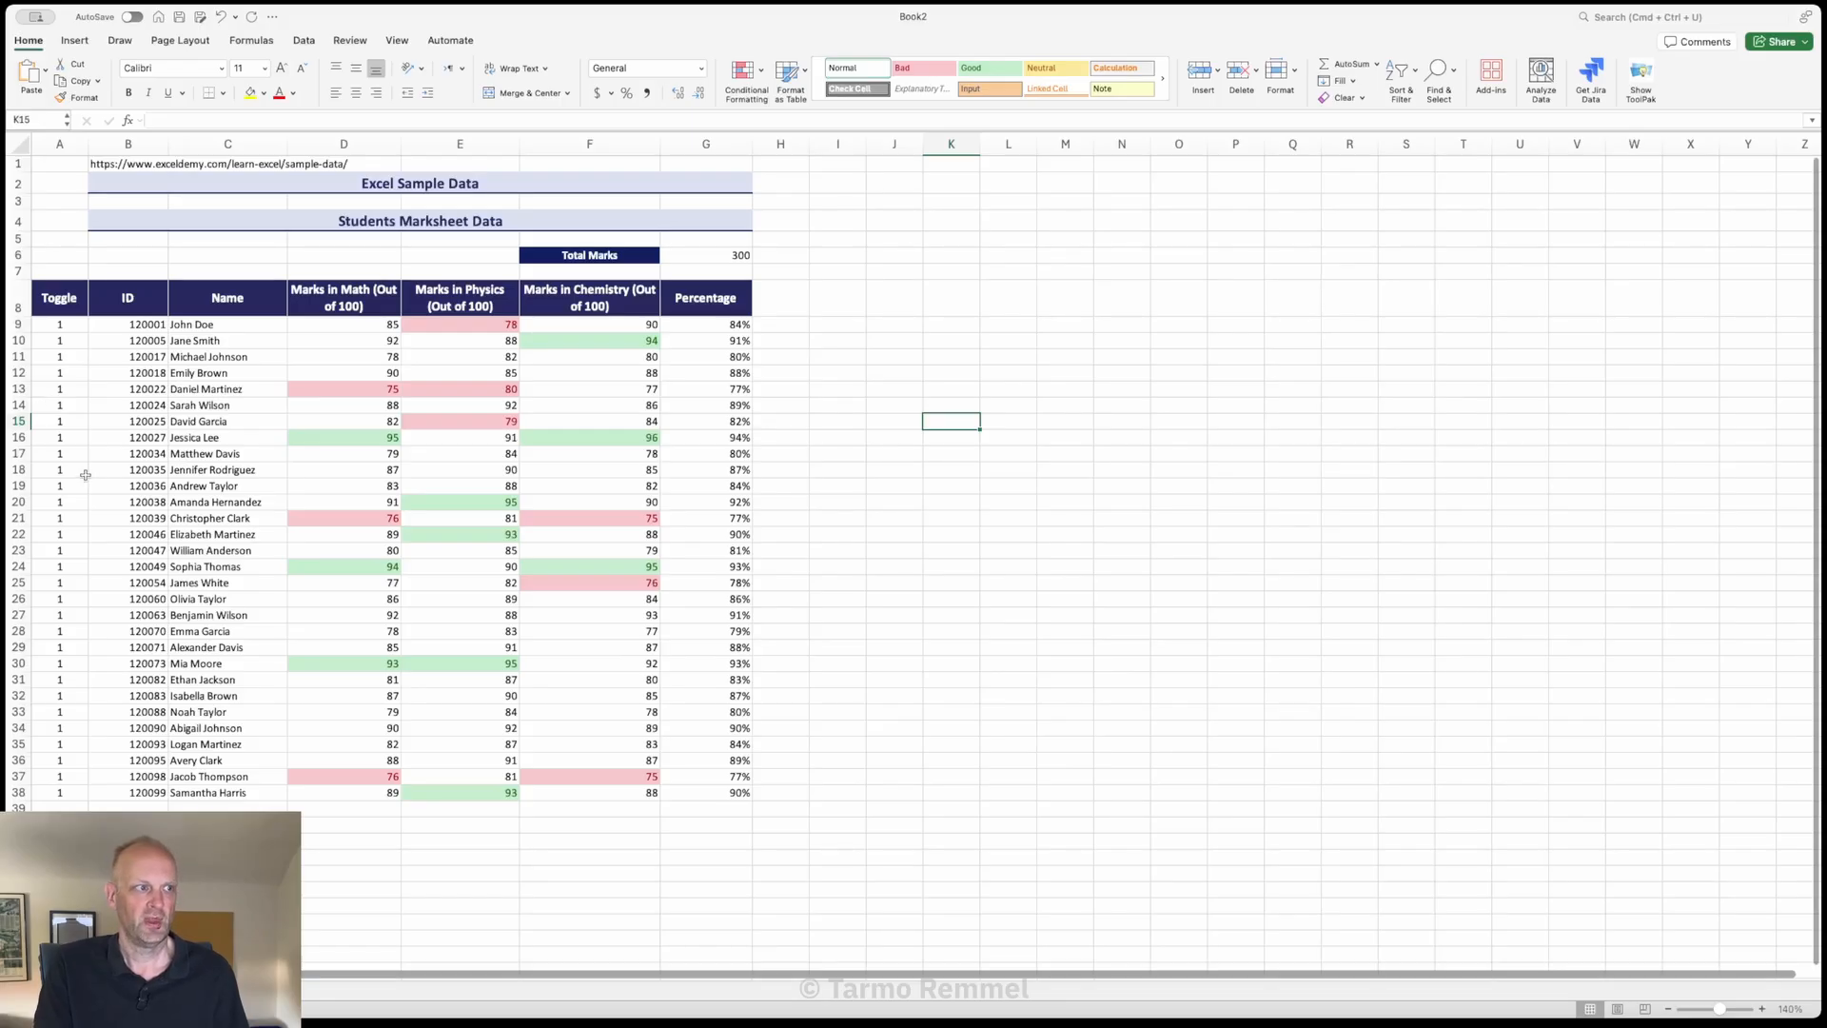
click(107, 419)
drag(108, 420, 688, 420)
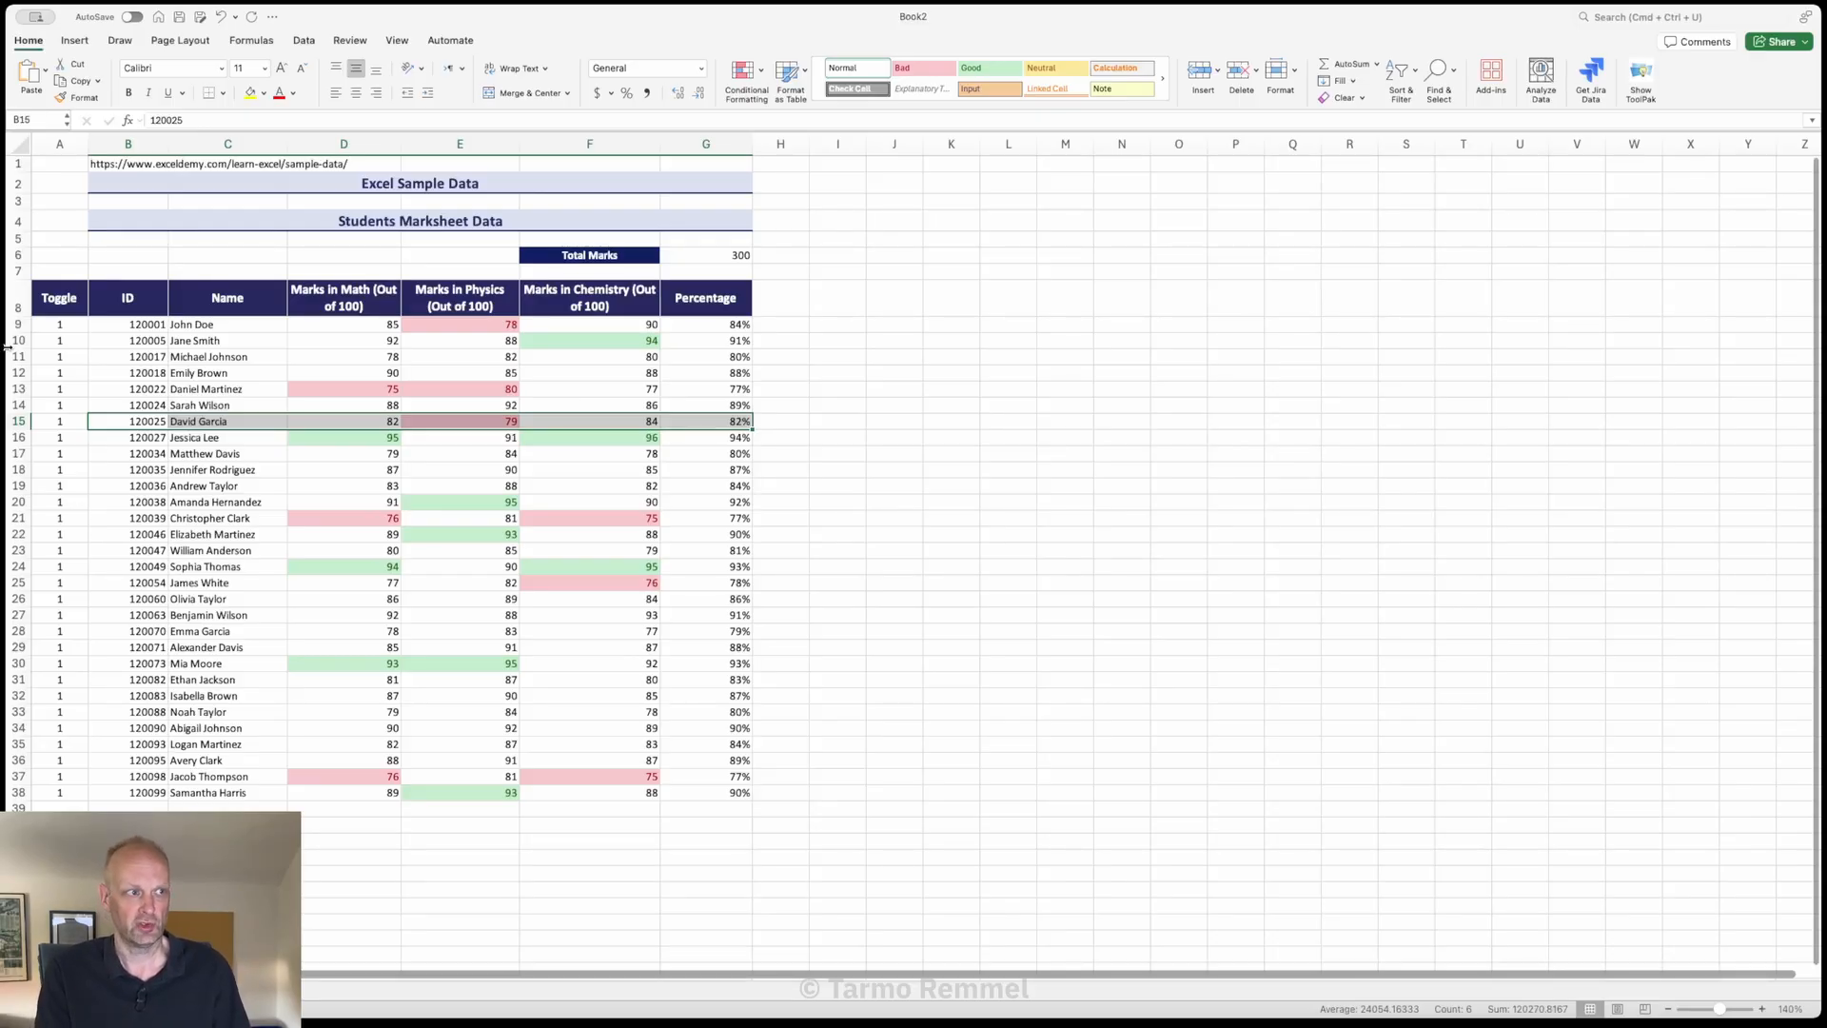
mouse_move(118, 323)
mouse_down()
mouse_move(628, 704)
mouse_move(699, 789)
mouse_up()
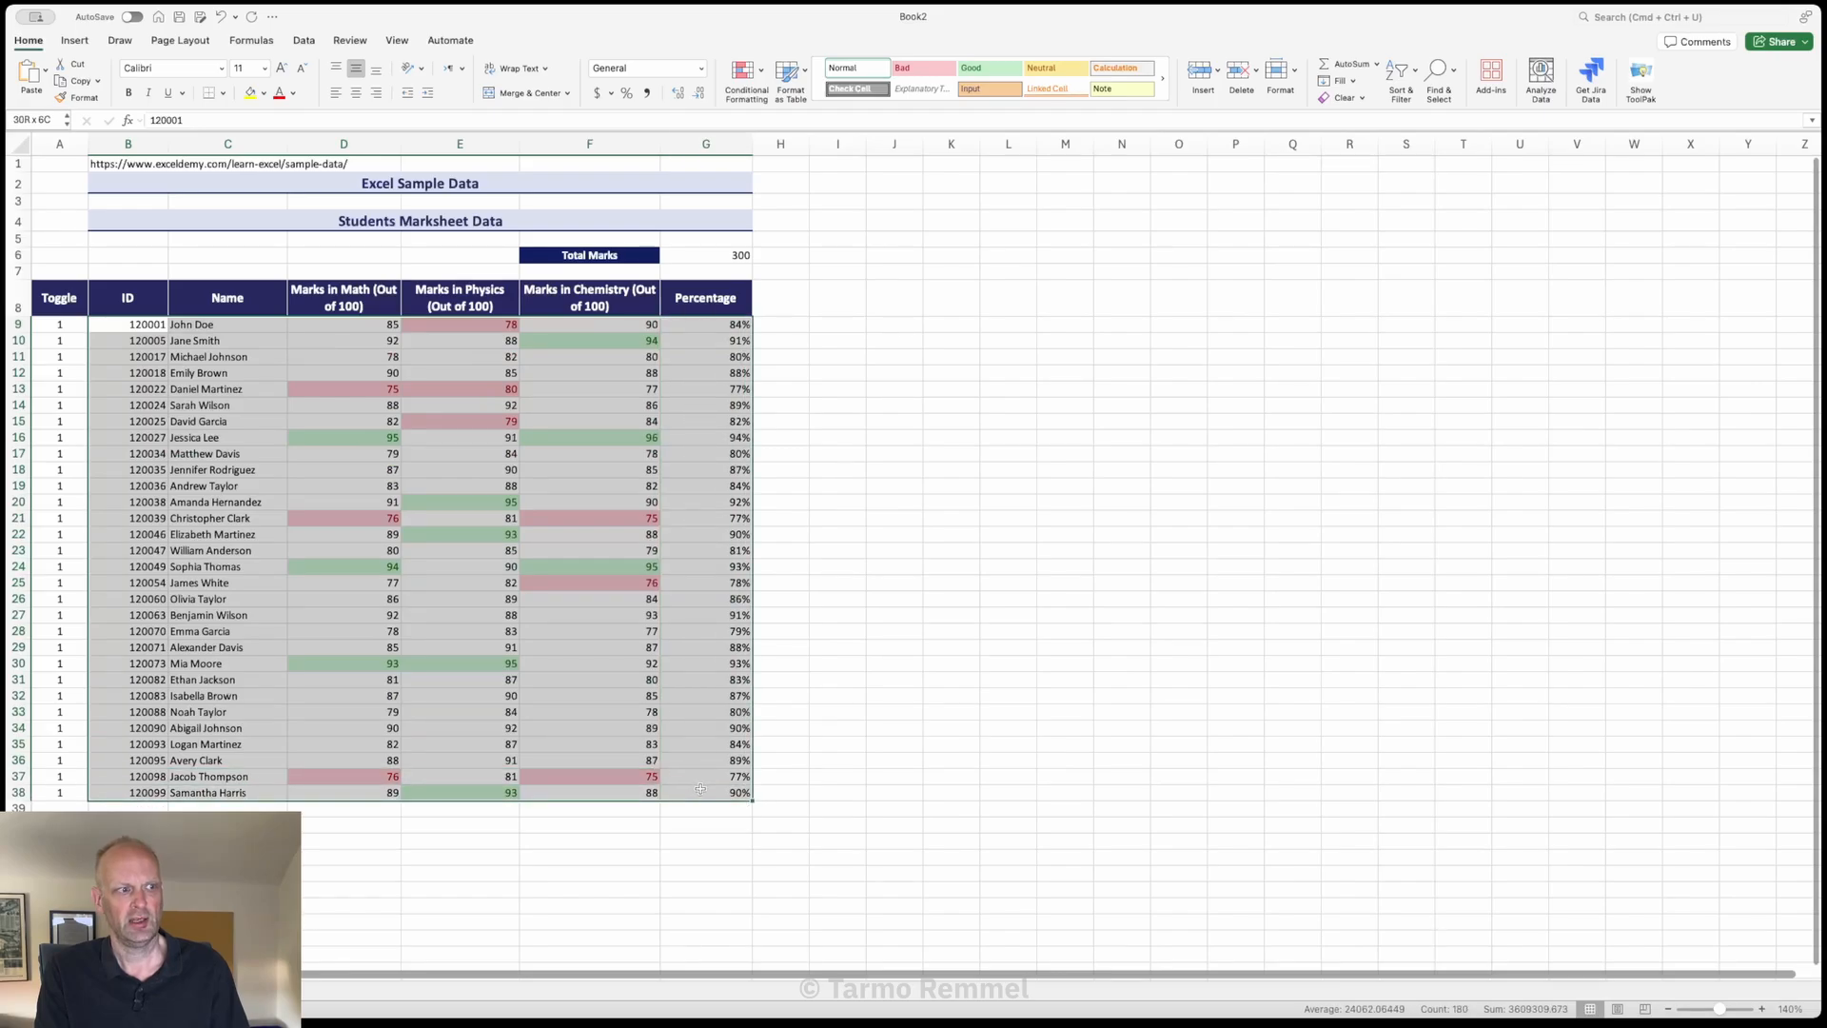
Step: Create a formula-based conditional formatting rule in the Classic style for A9:G38 with the formula =$A9=0
drag(67, 325, 694, 795)
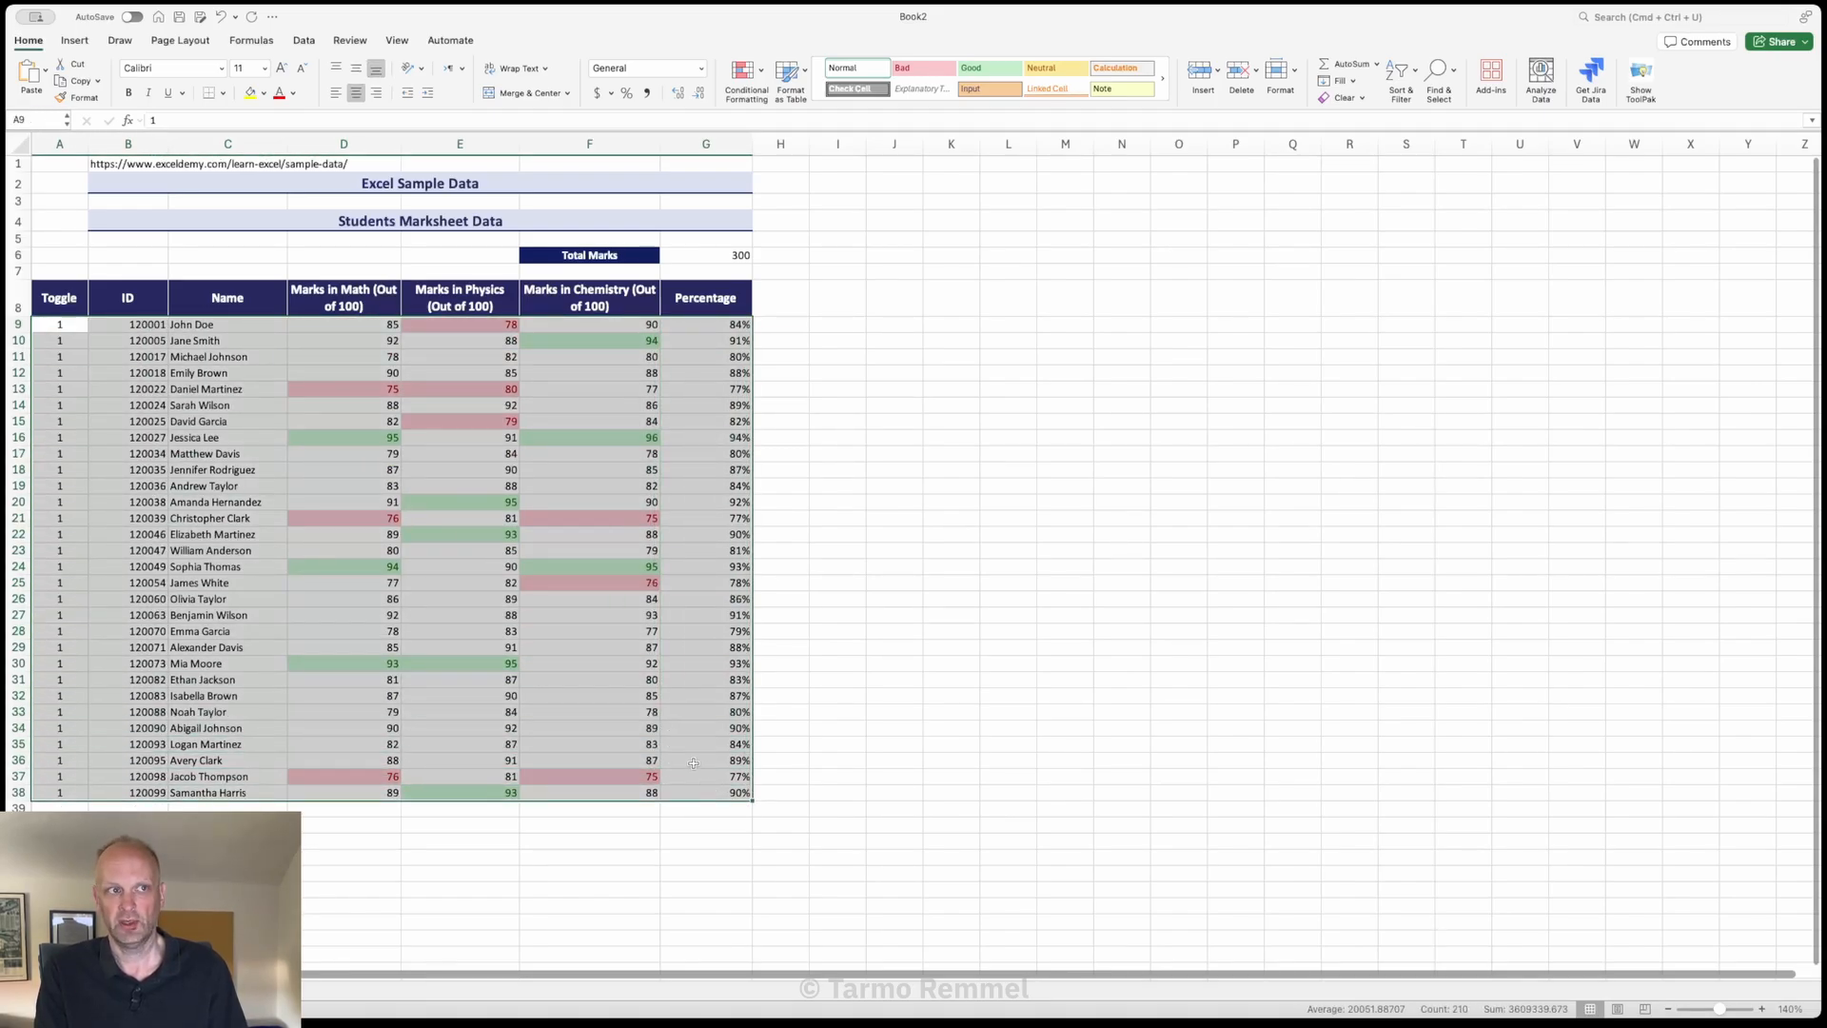
click(760, 76)
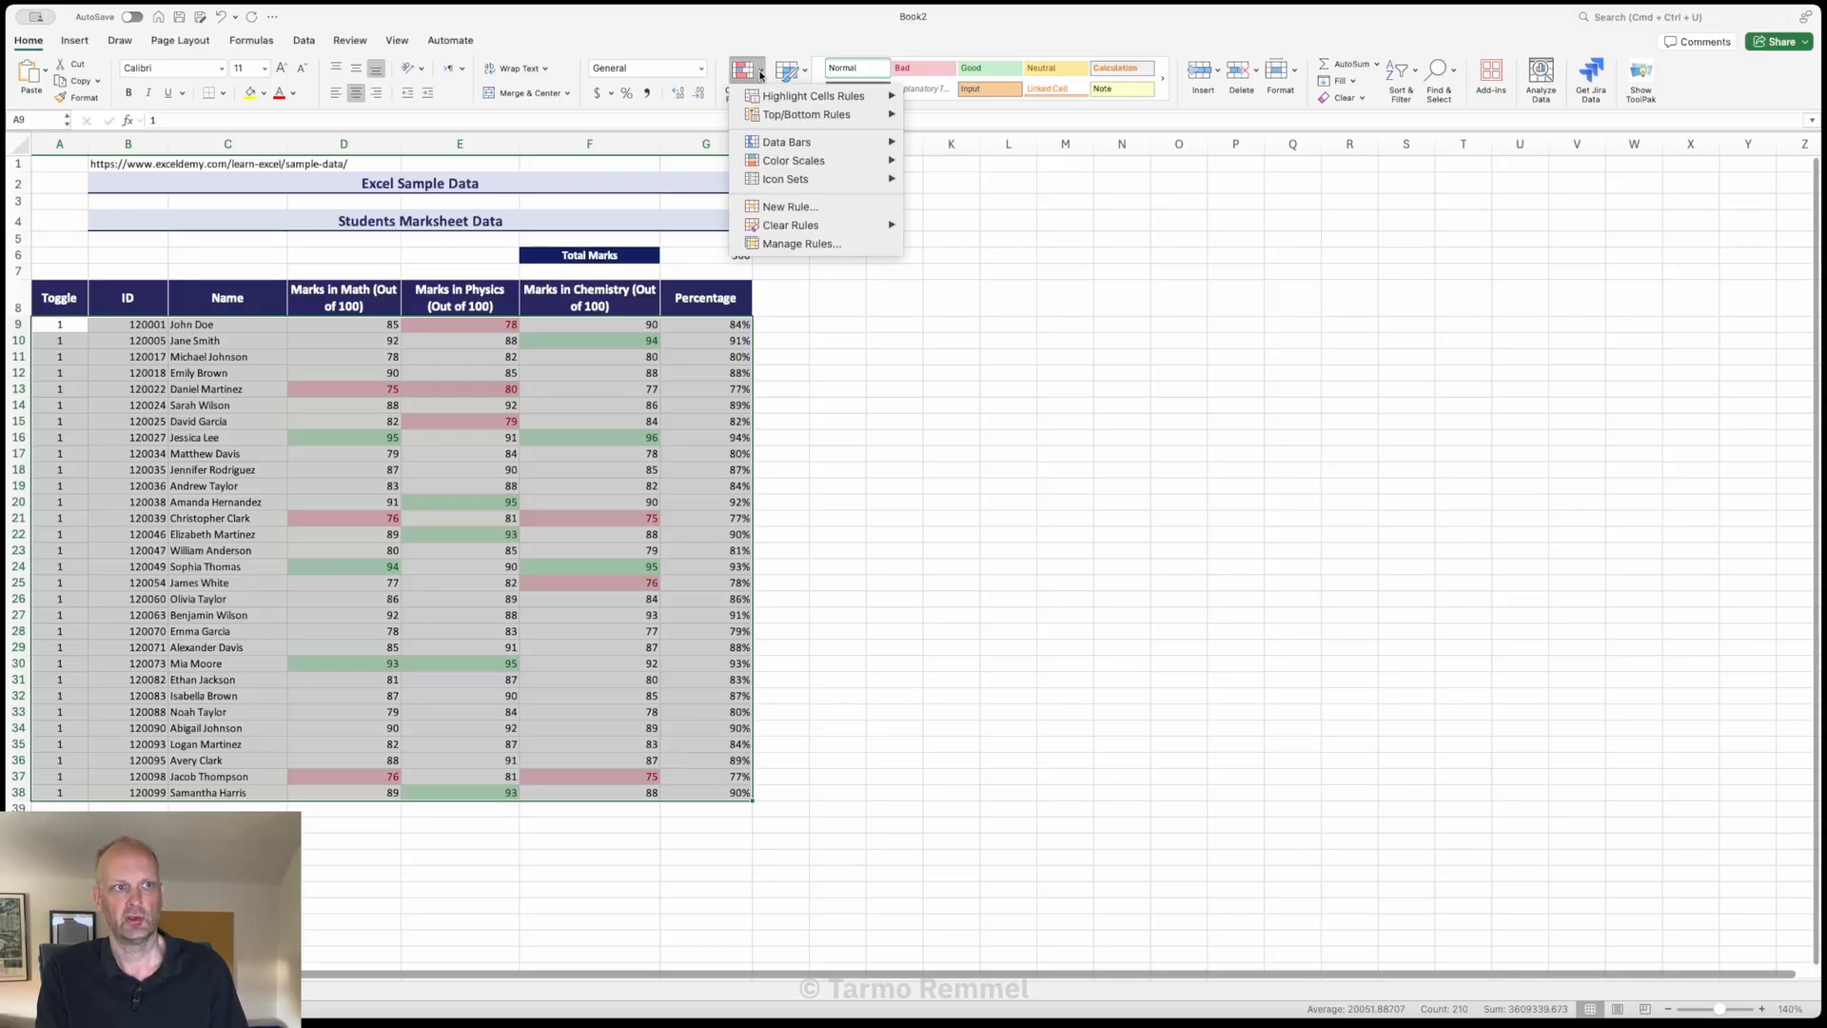
click(783, 207)
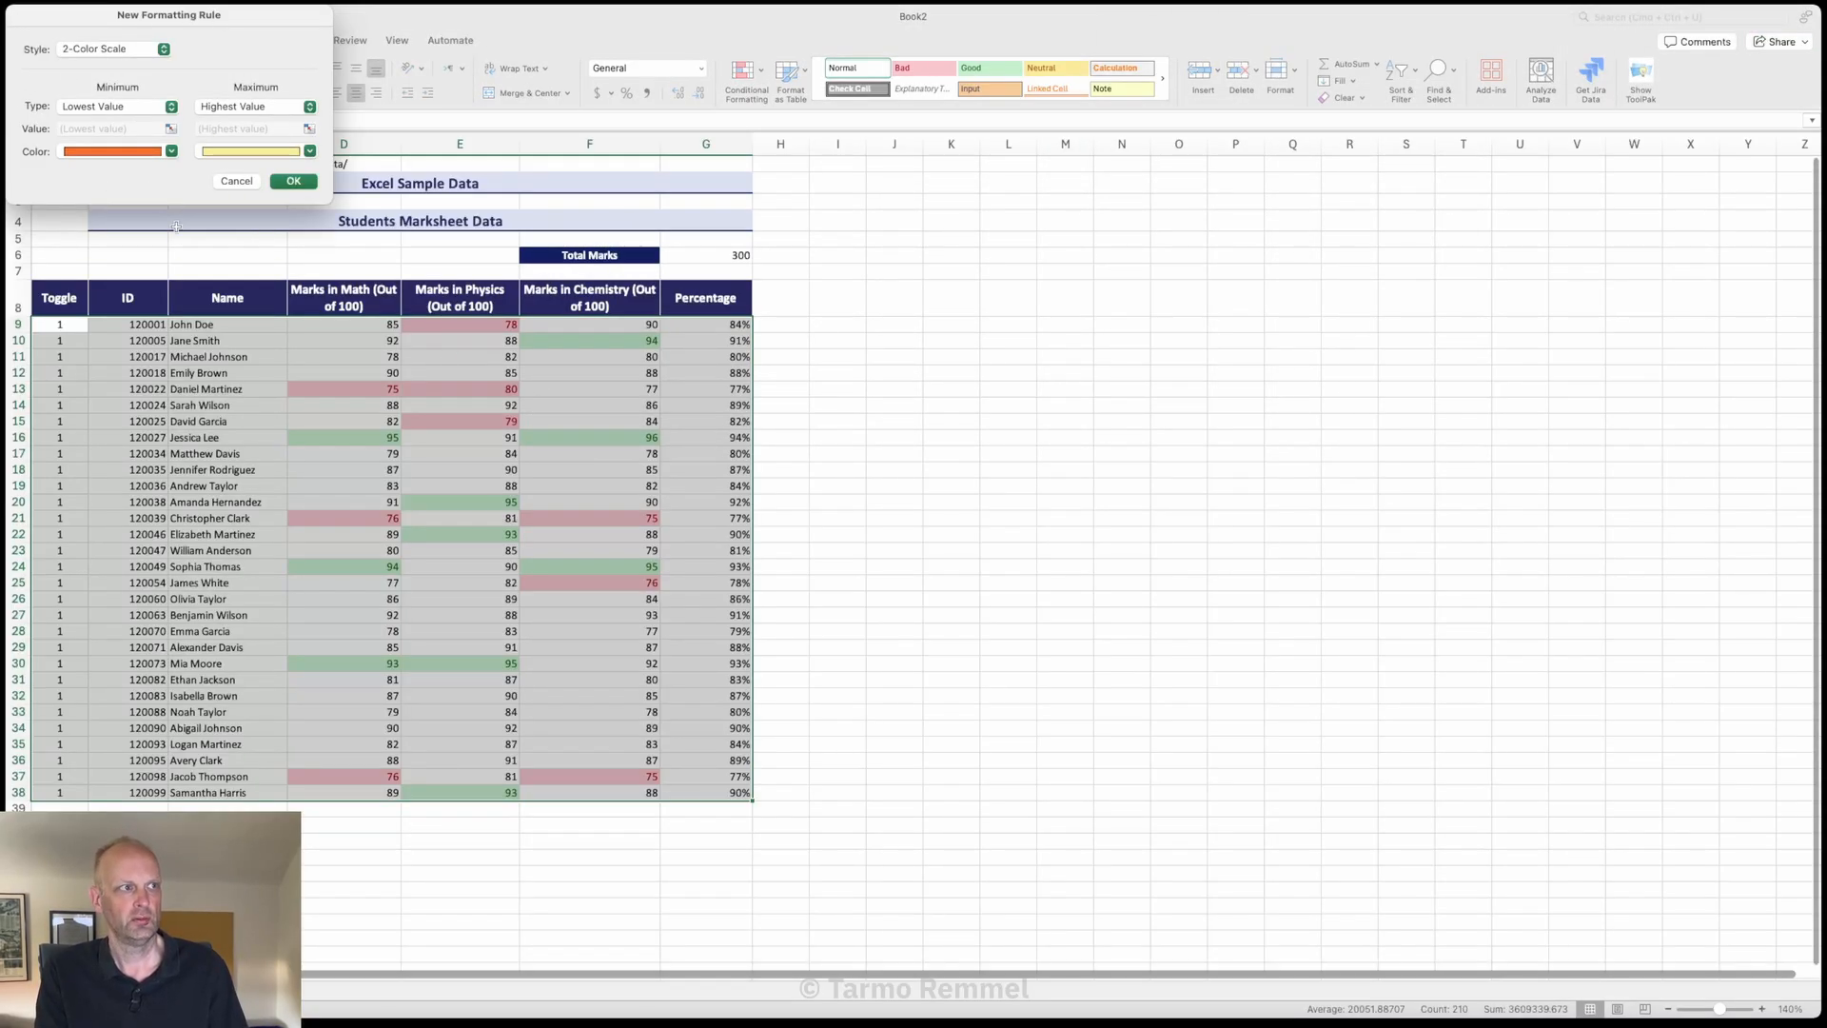
click(162, 49)
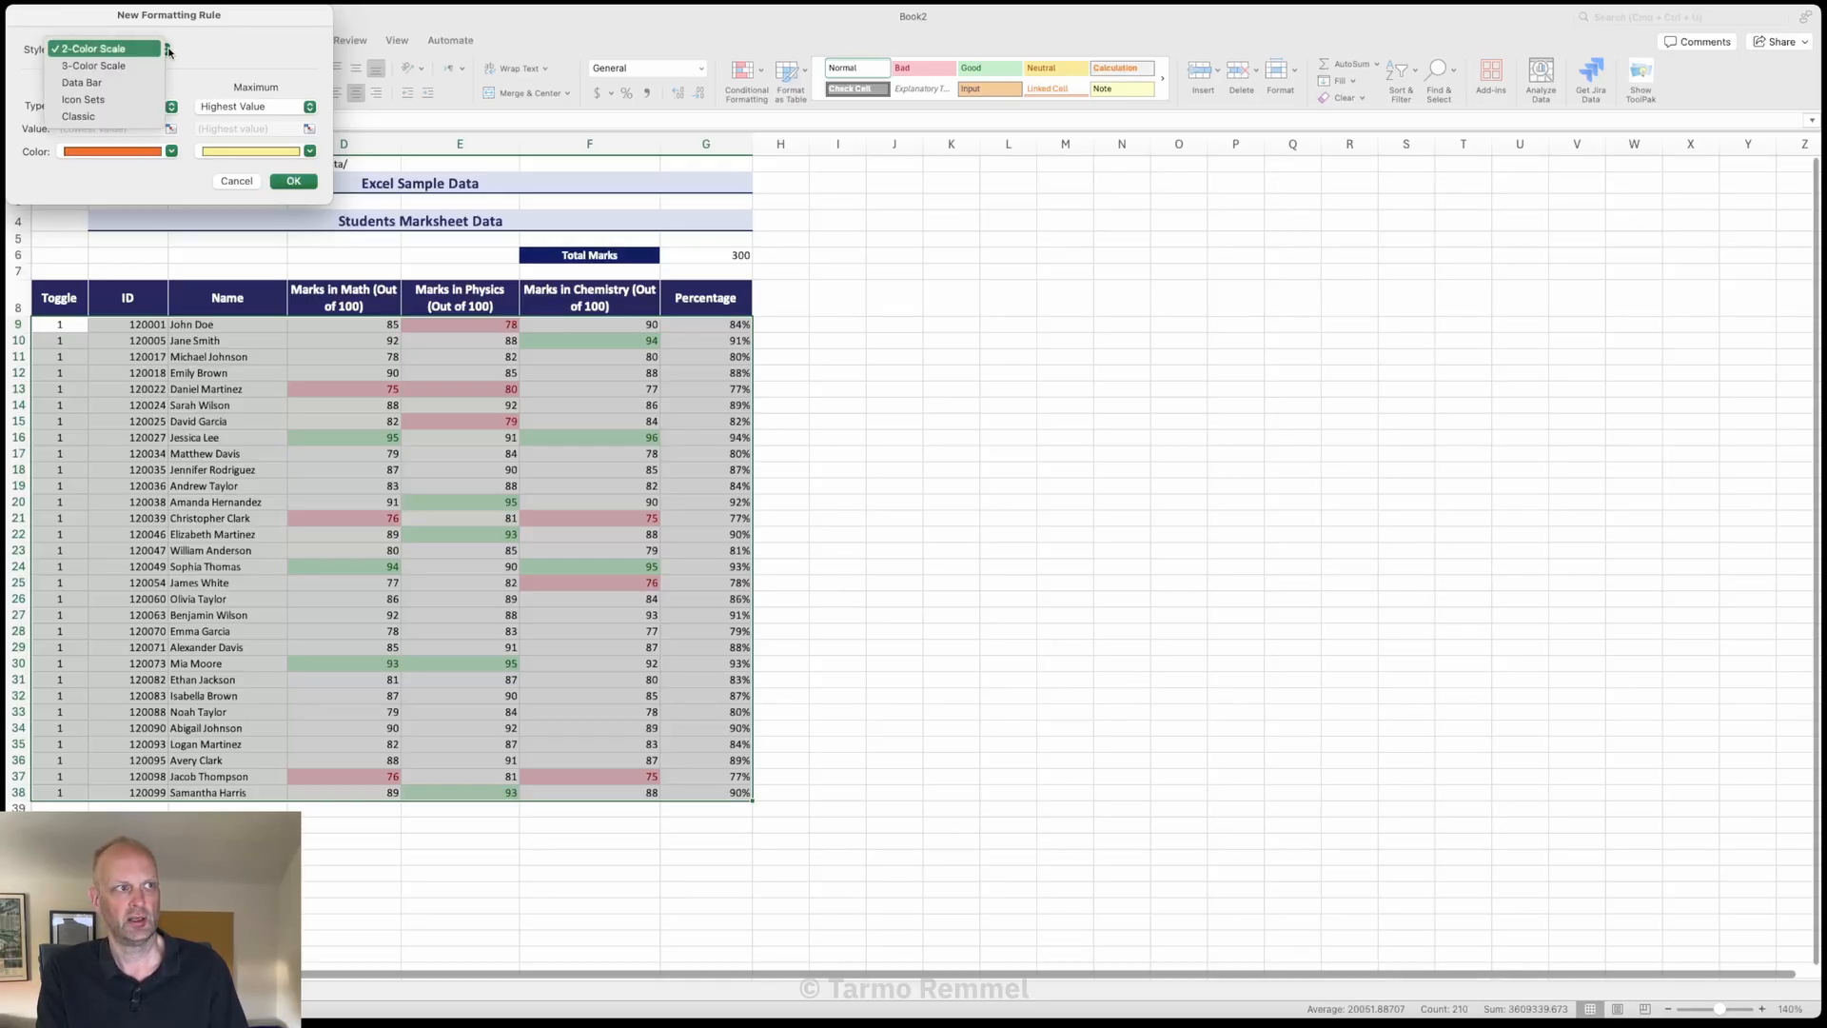
click(100, 119)
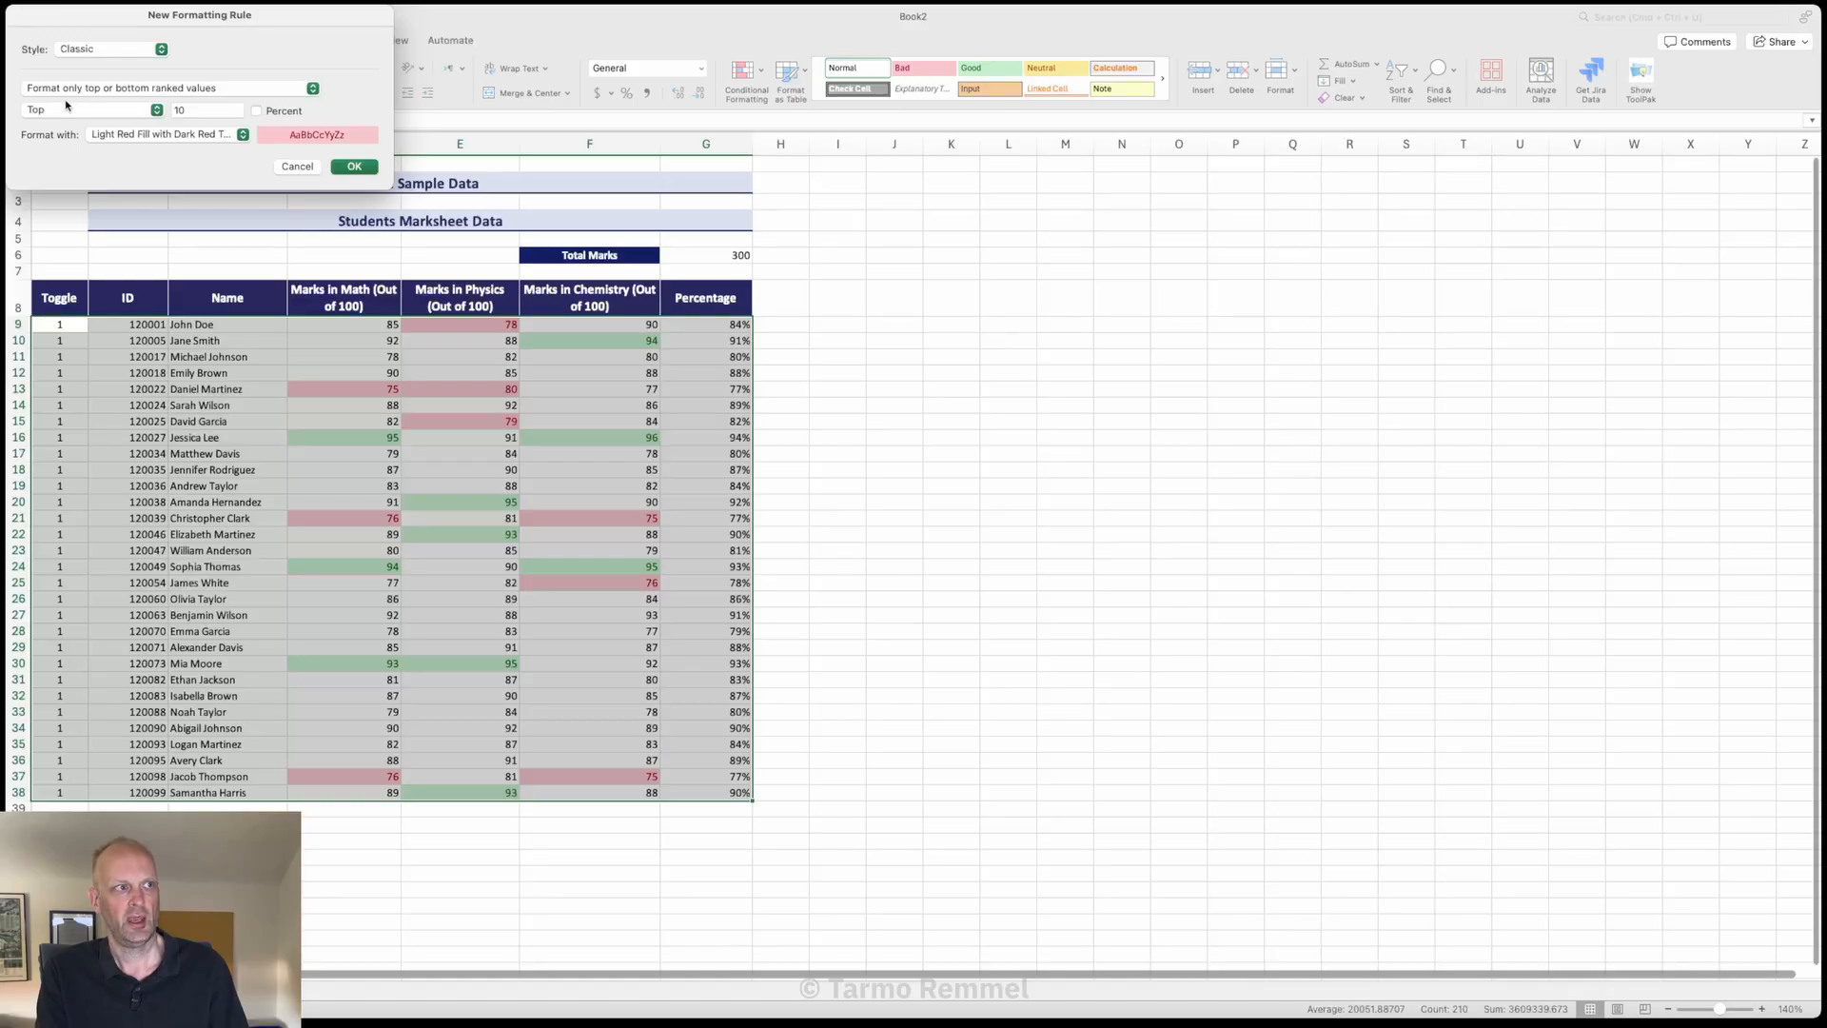
click(70, 88)
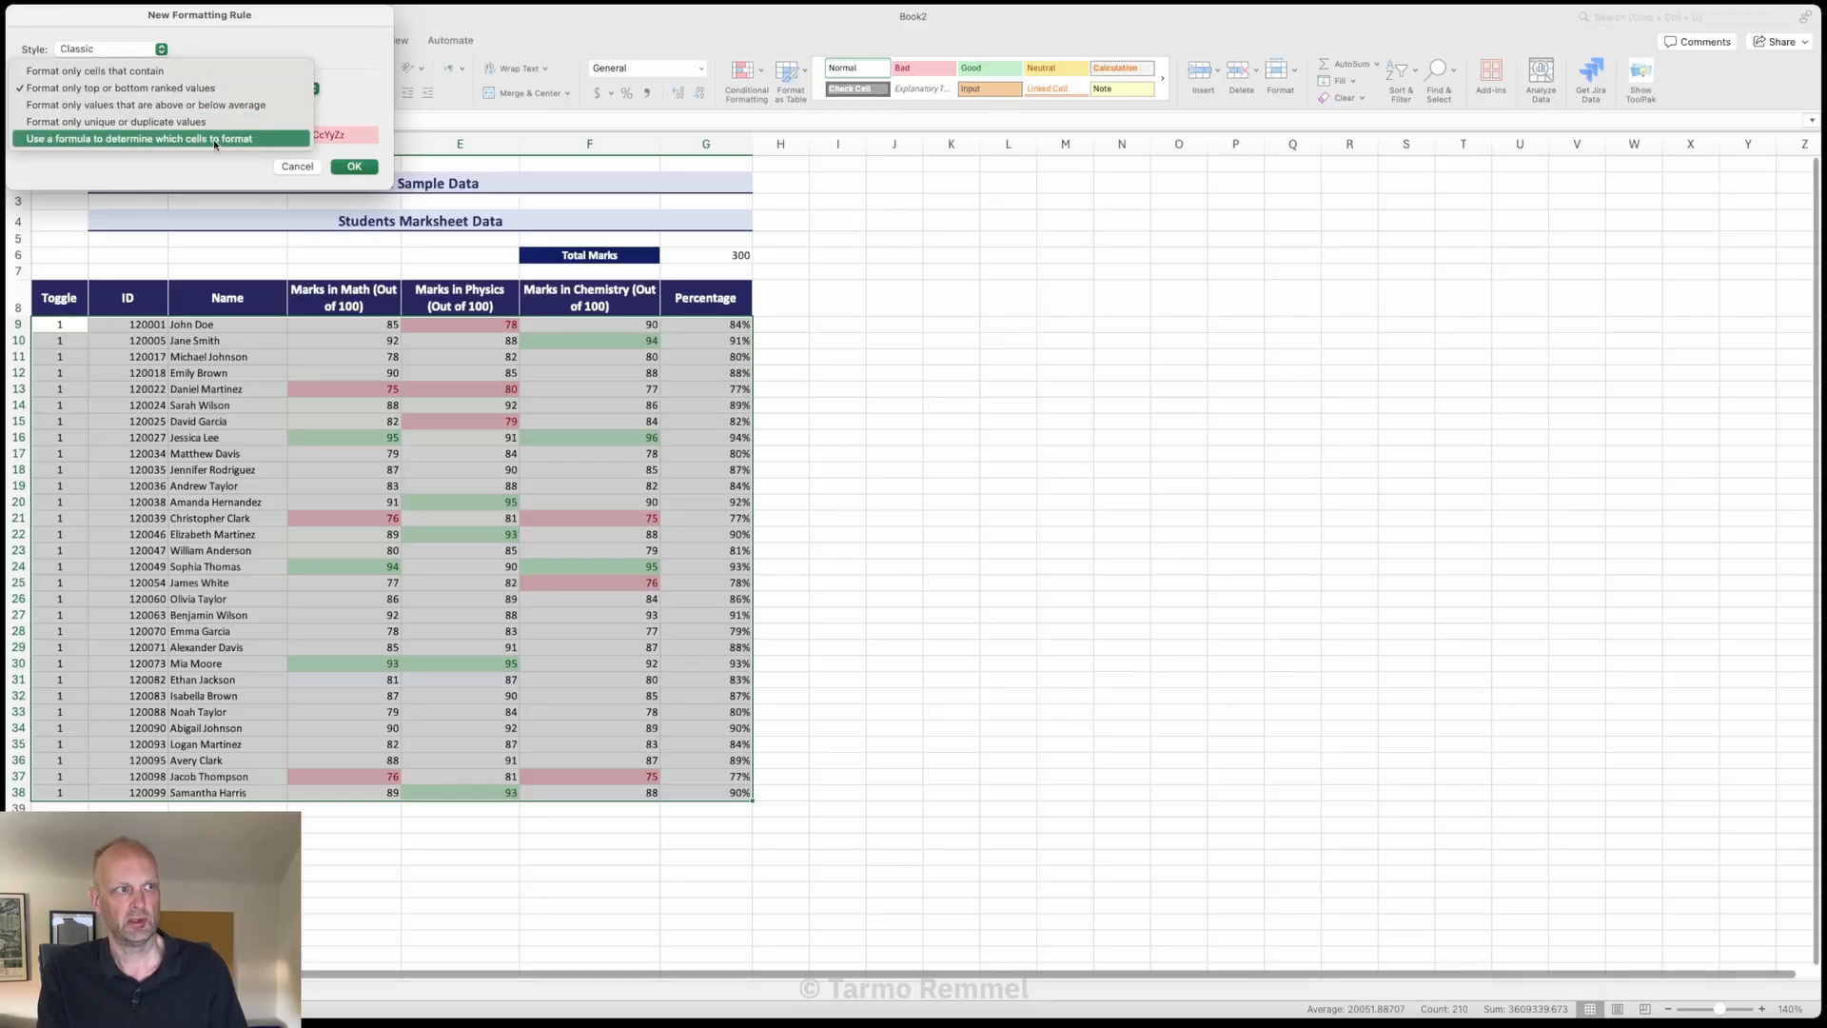
click(237, 139)
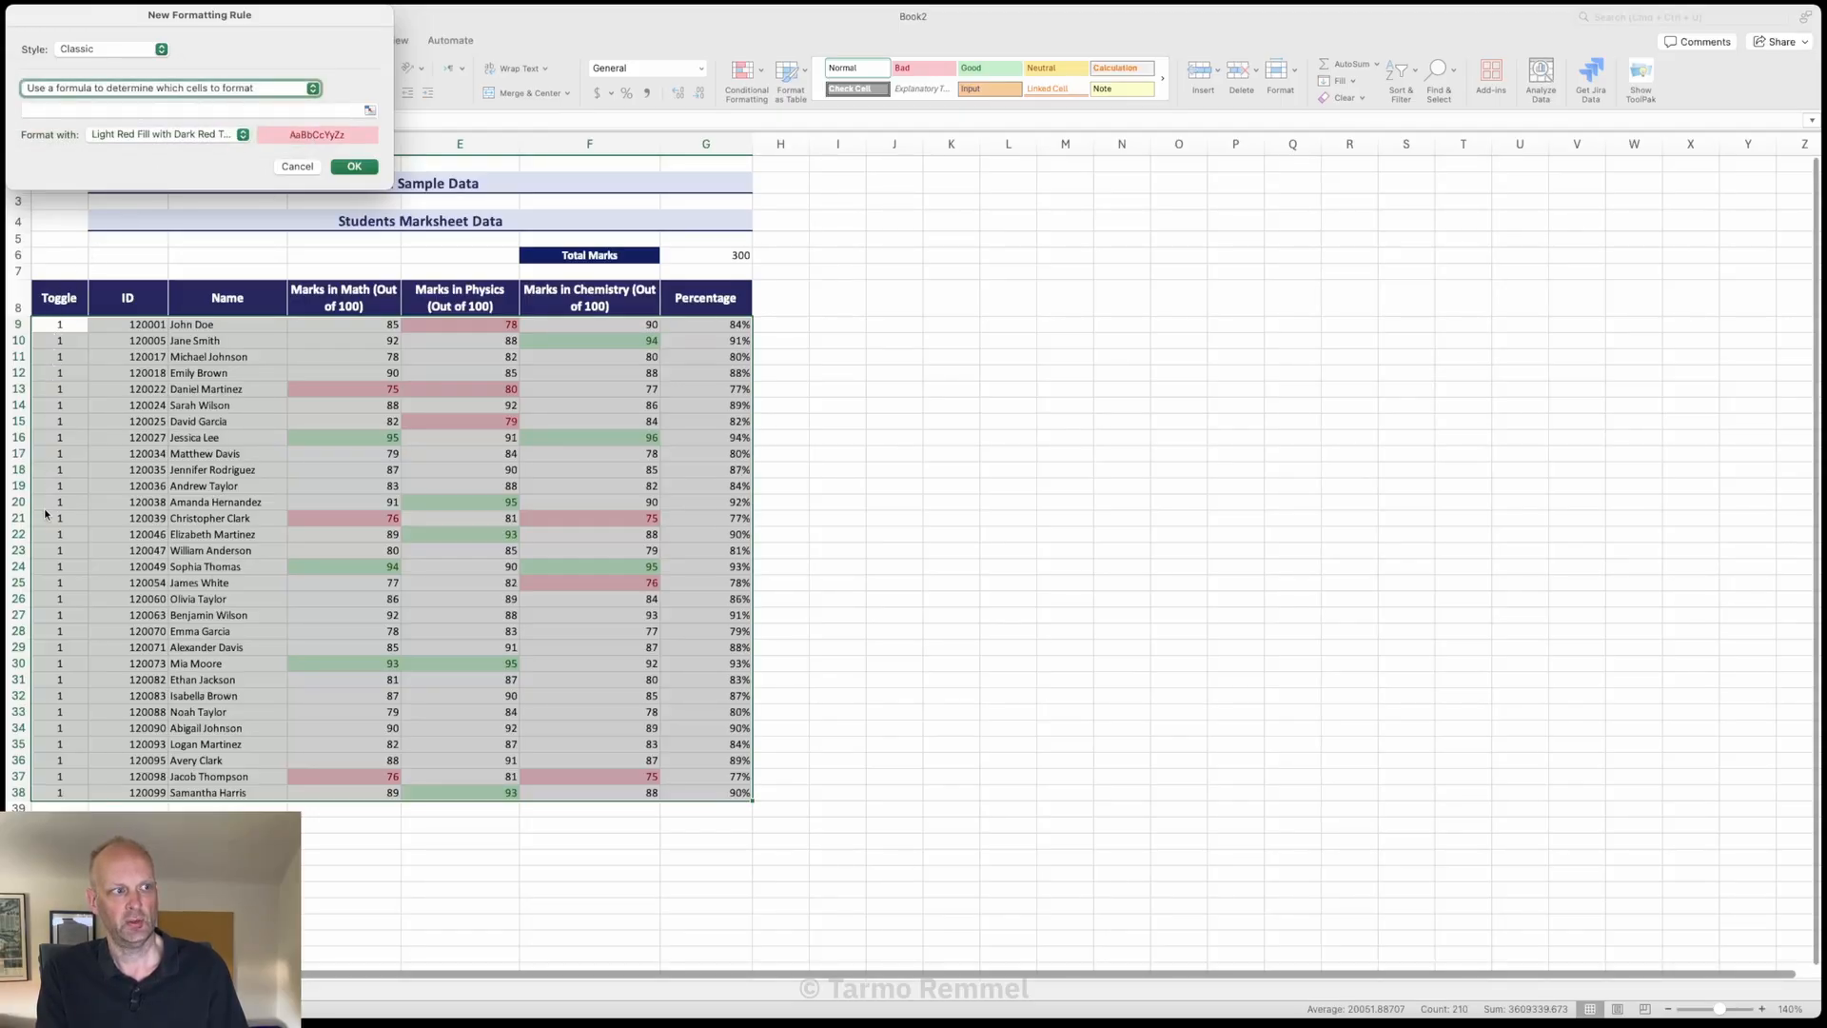
click(81, 109)
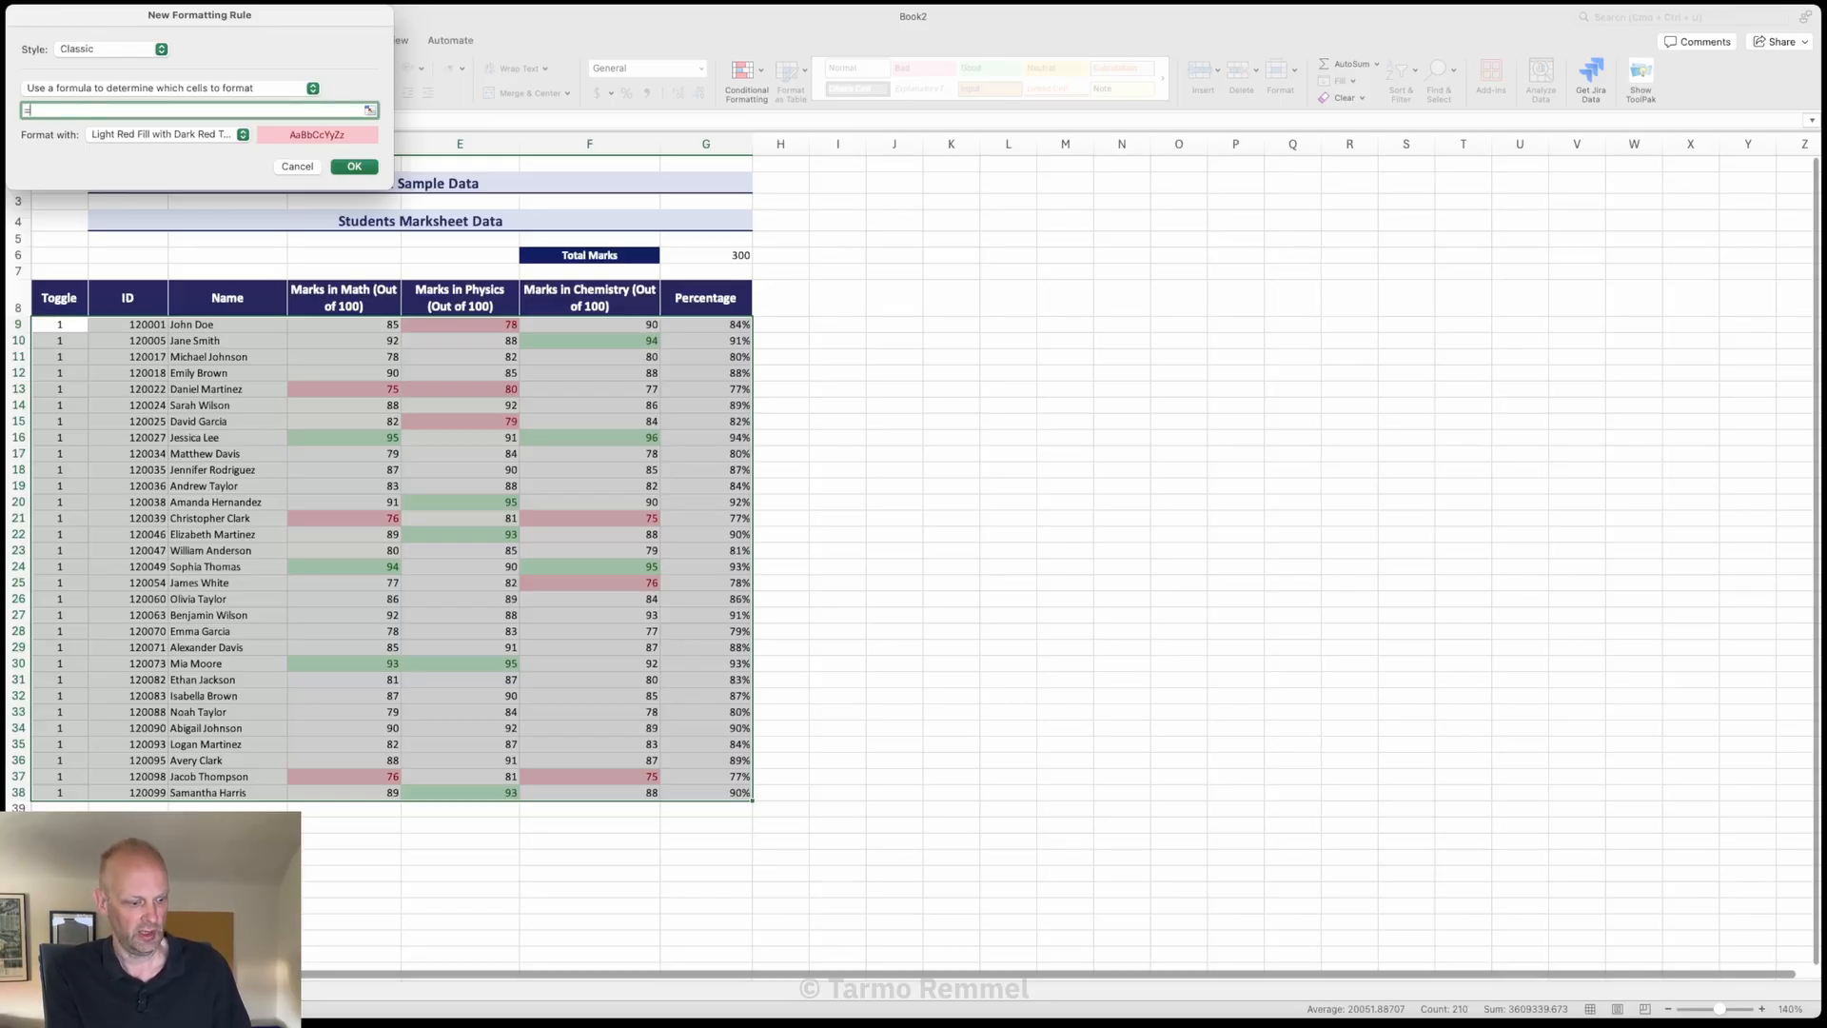
text(A9)
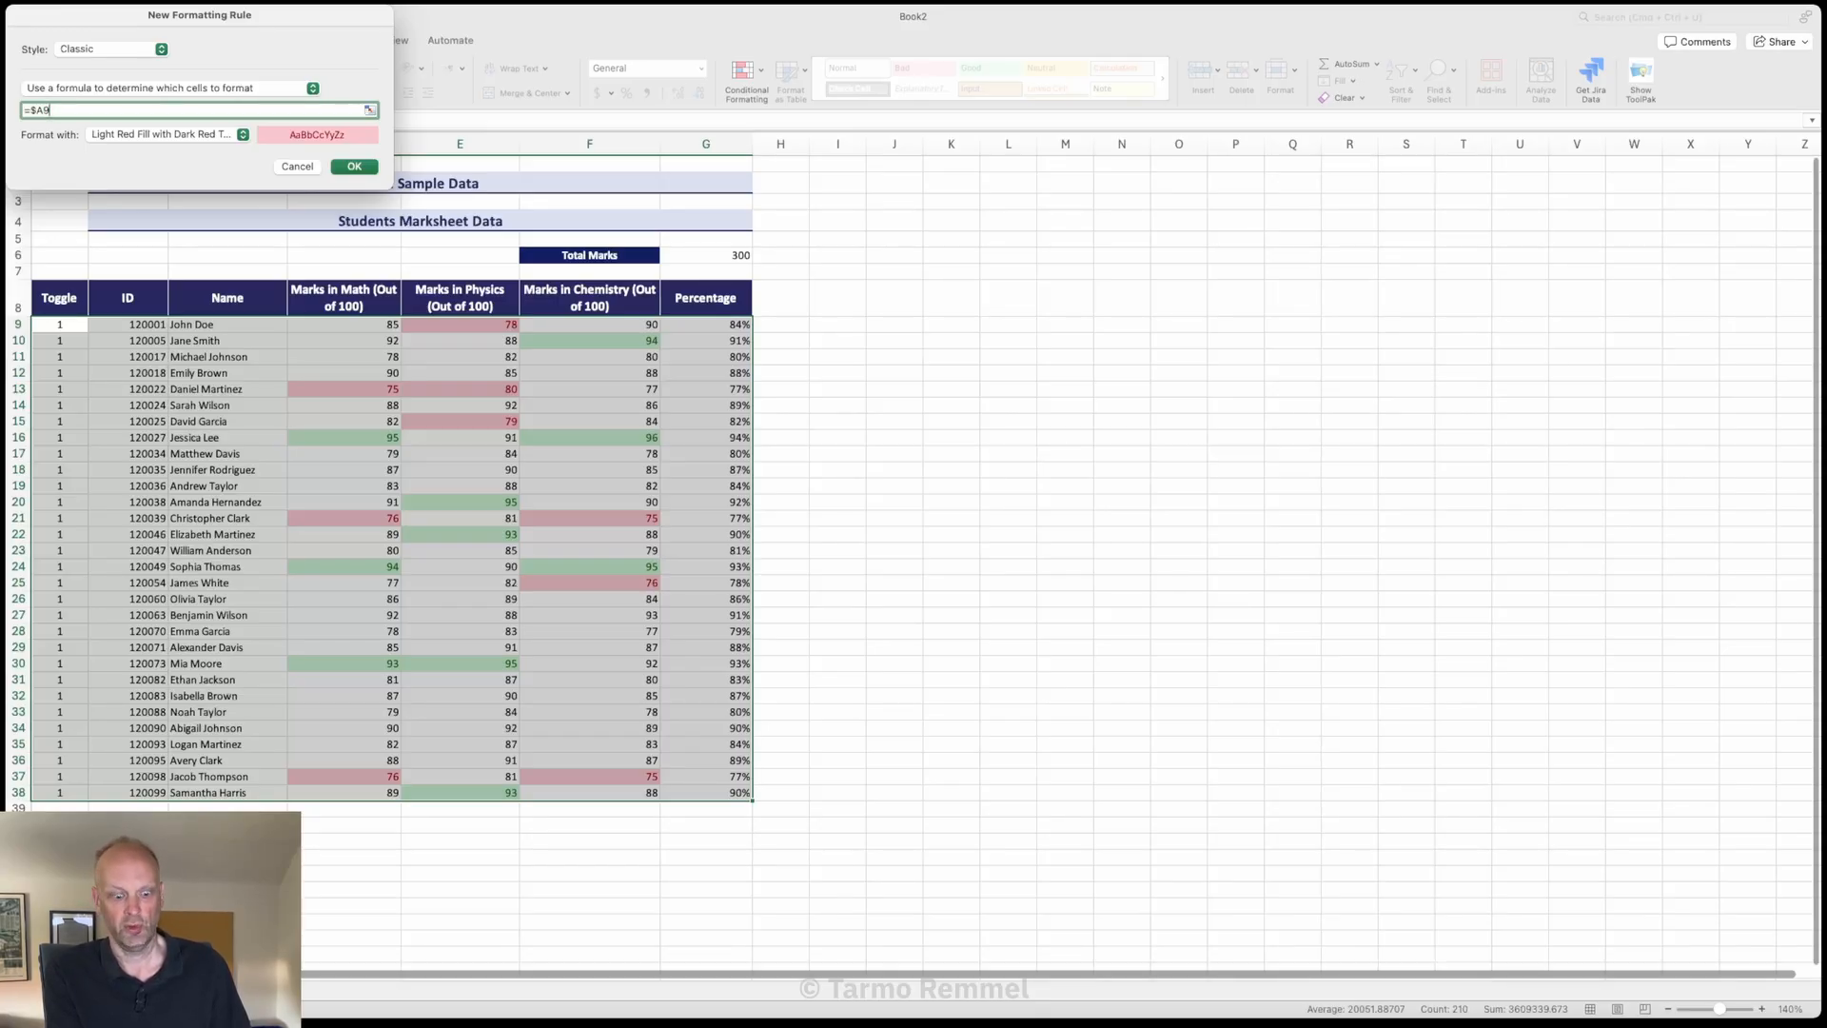
text(=)
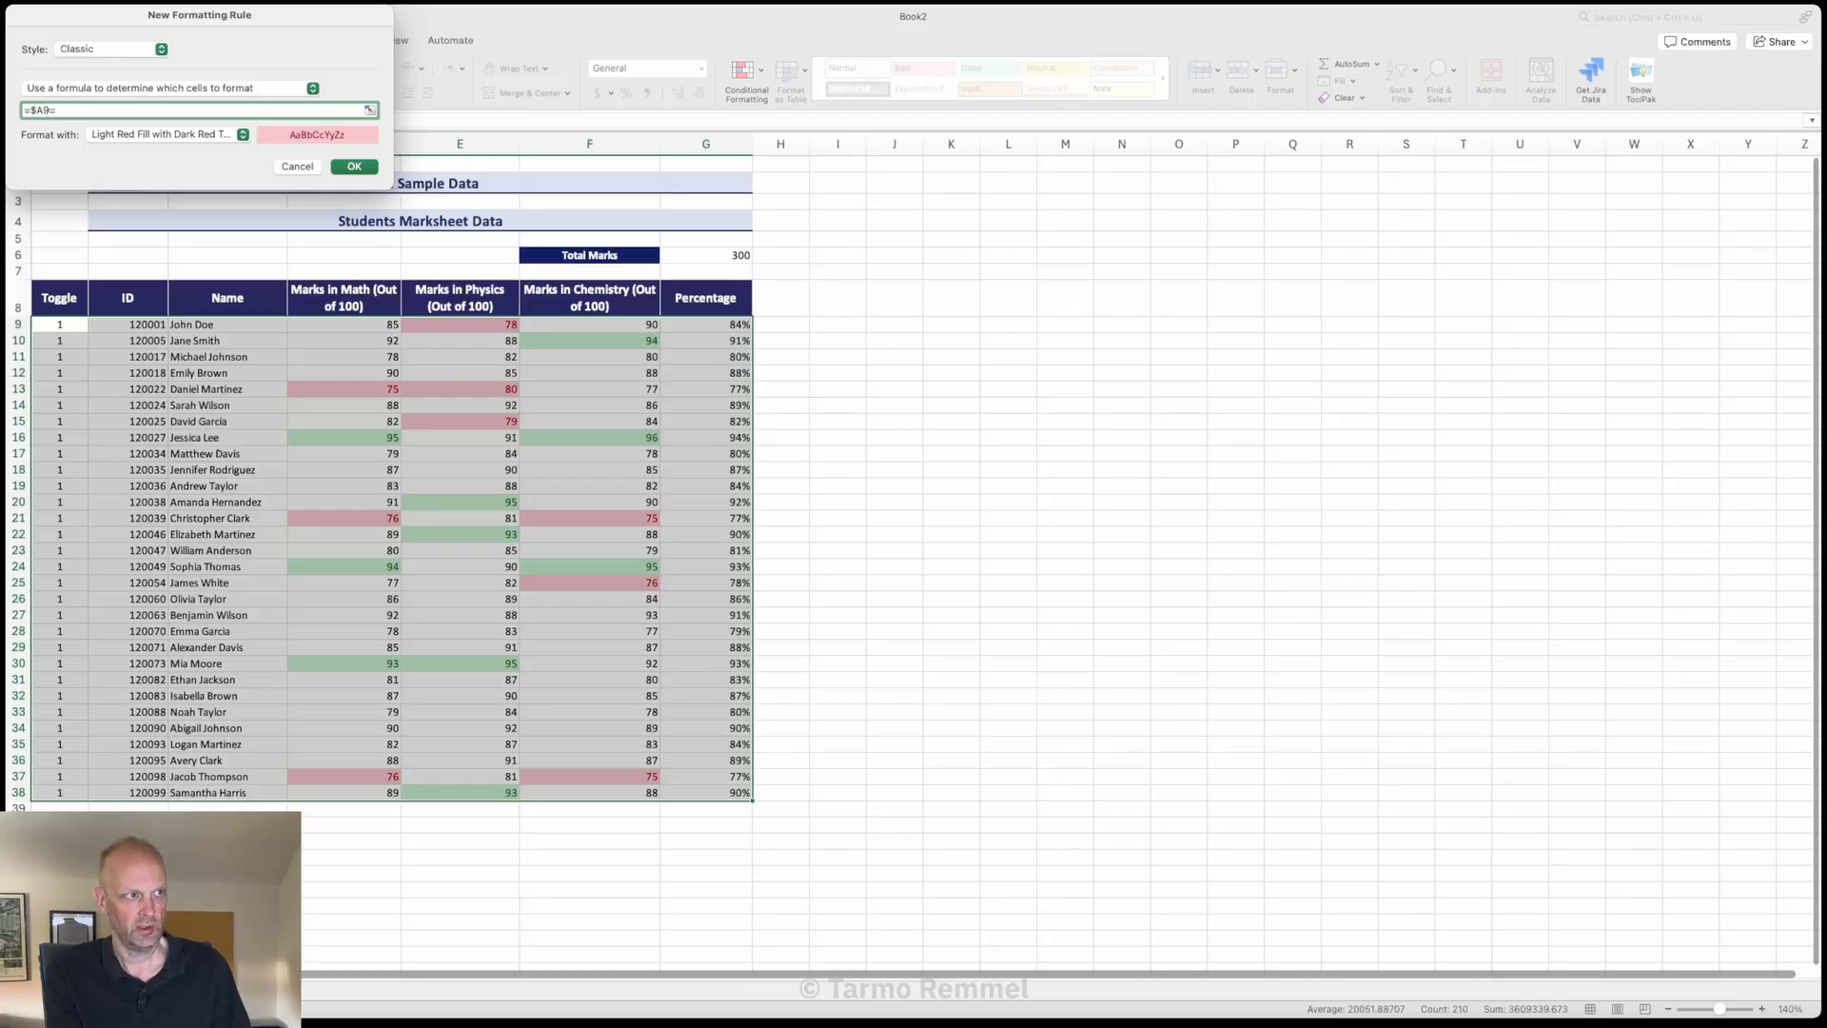
text(0)
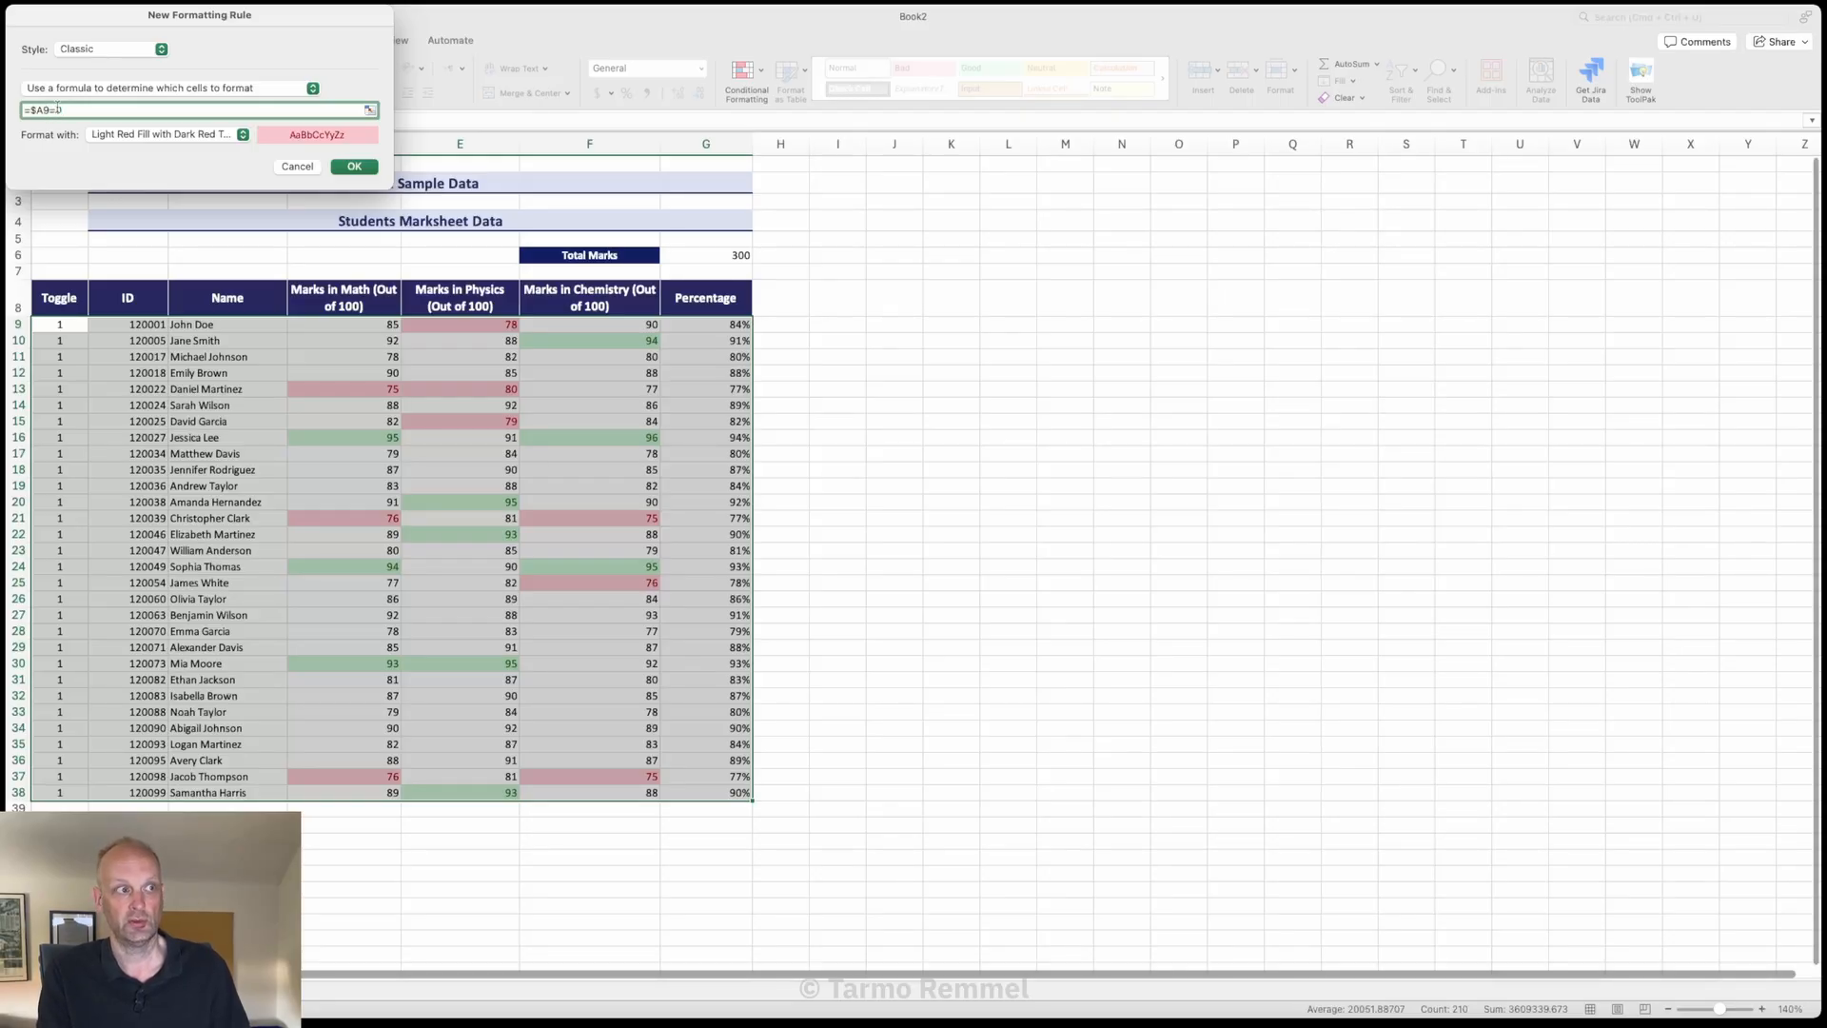
Step: Give the new rule a custom format with a grey background fill and apply it to the student rows
click(244, 136)
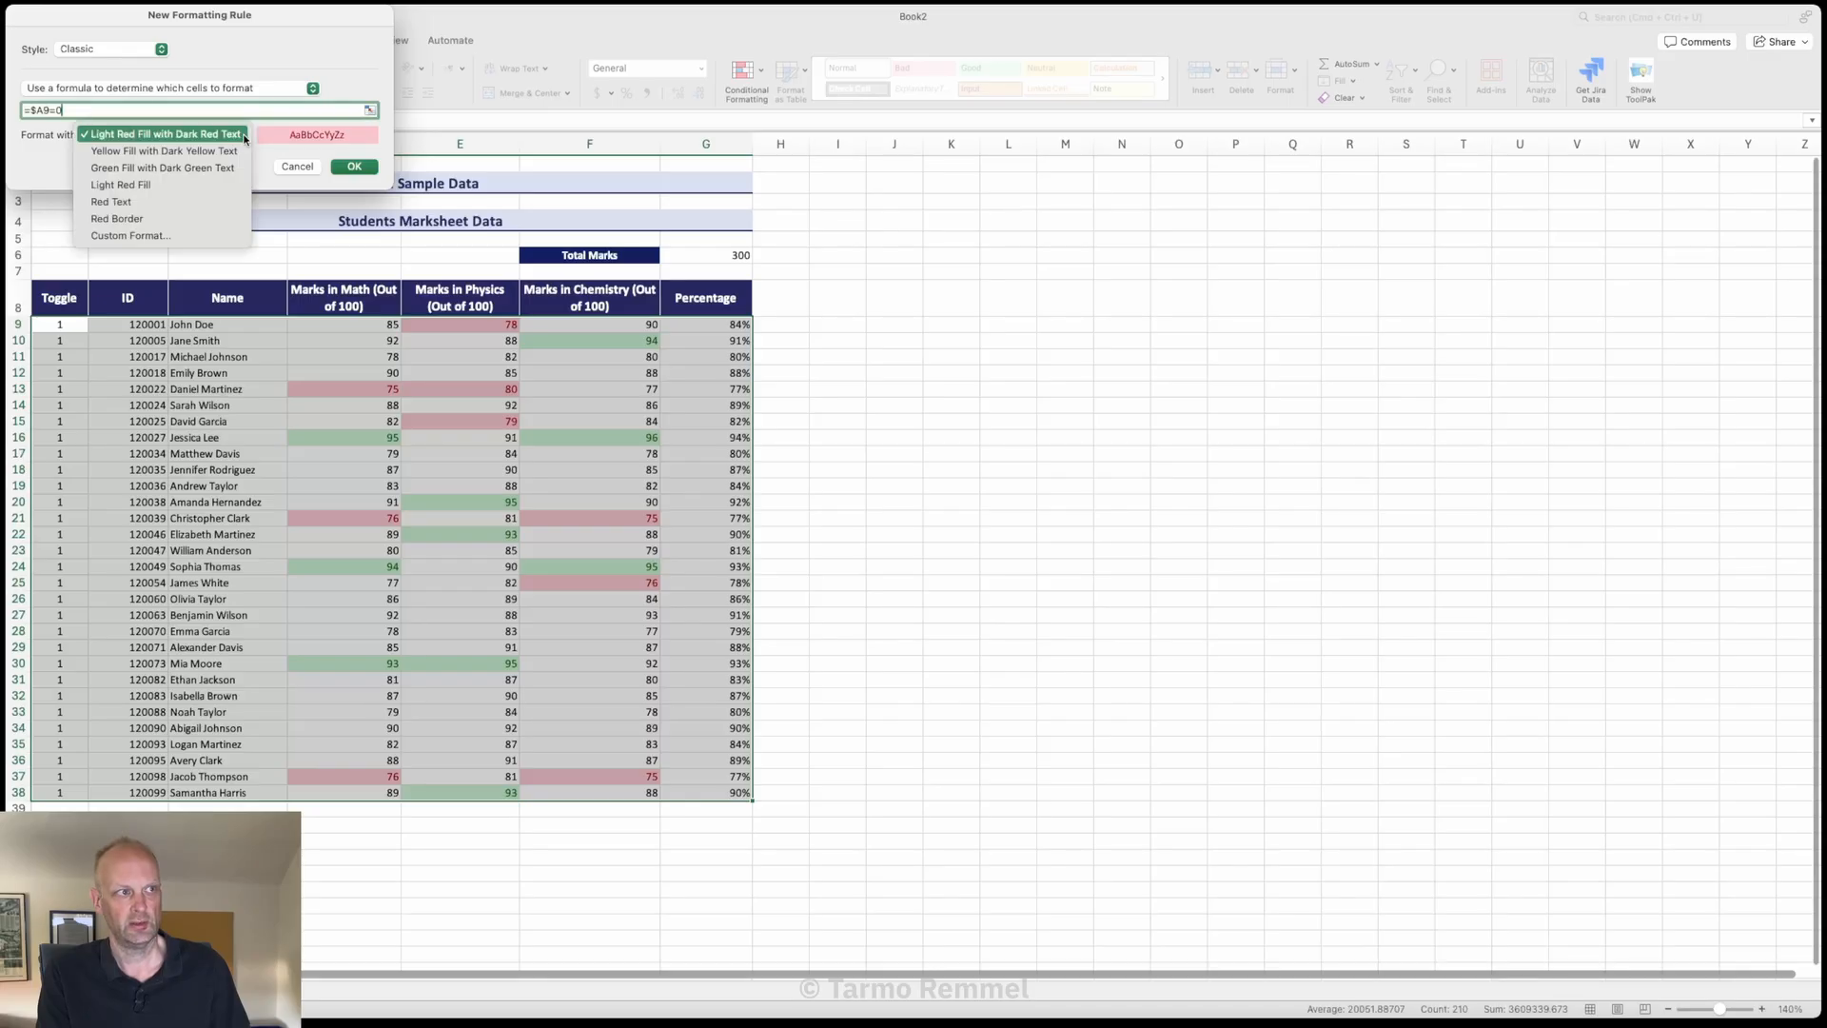
click(146, 235)
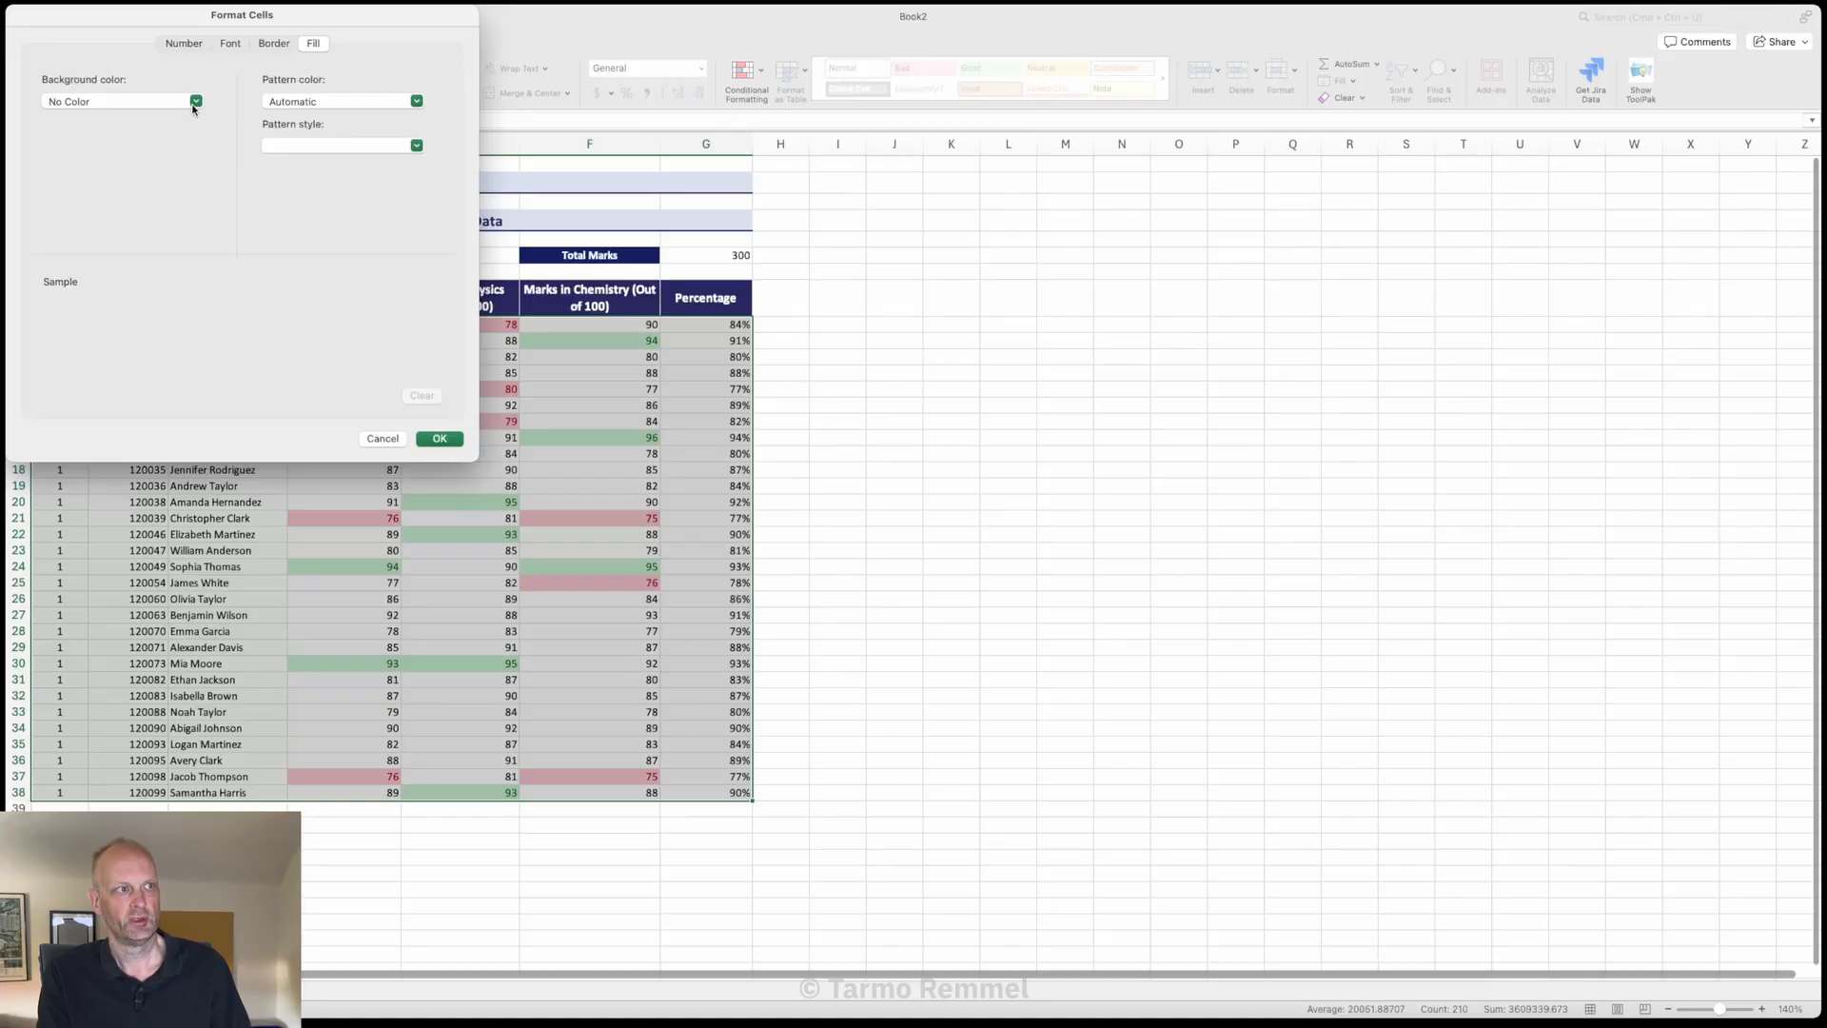
click(186, 103)
click(55, 198)
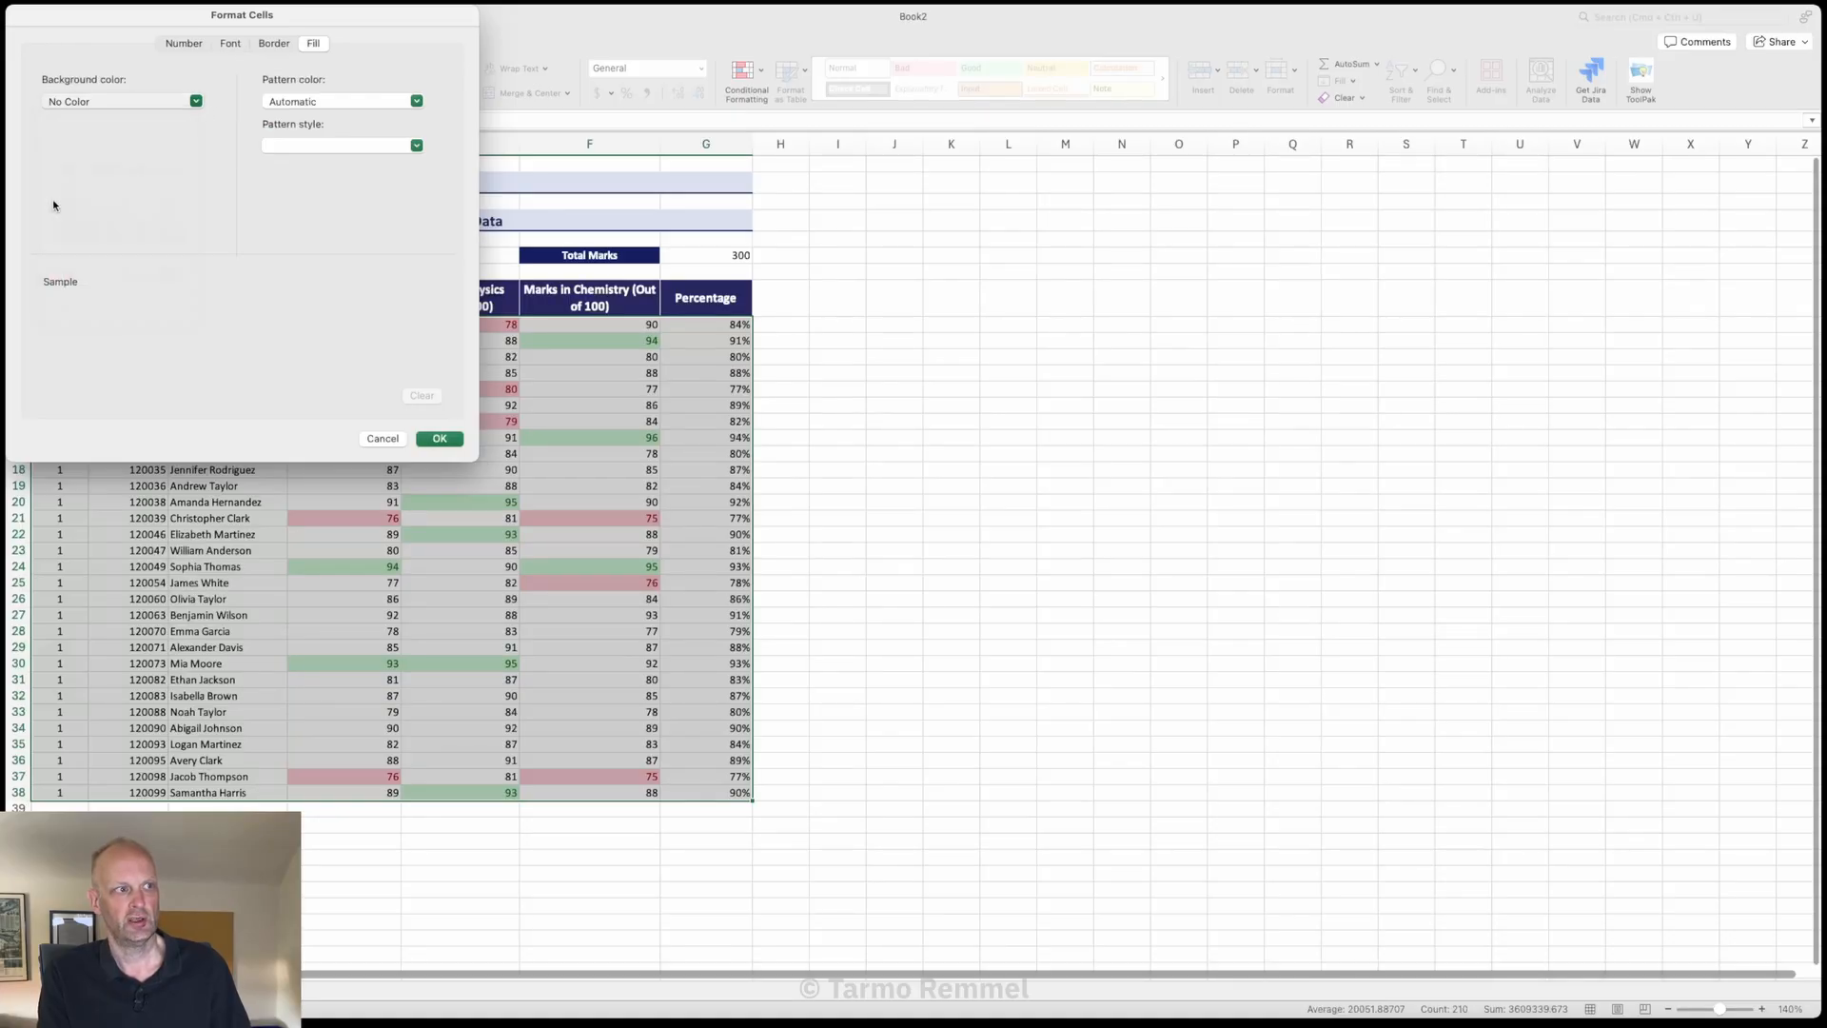
click(440, 438)
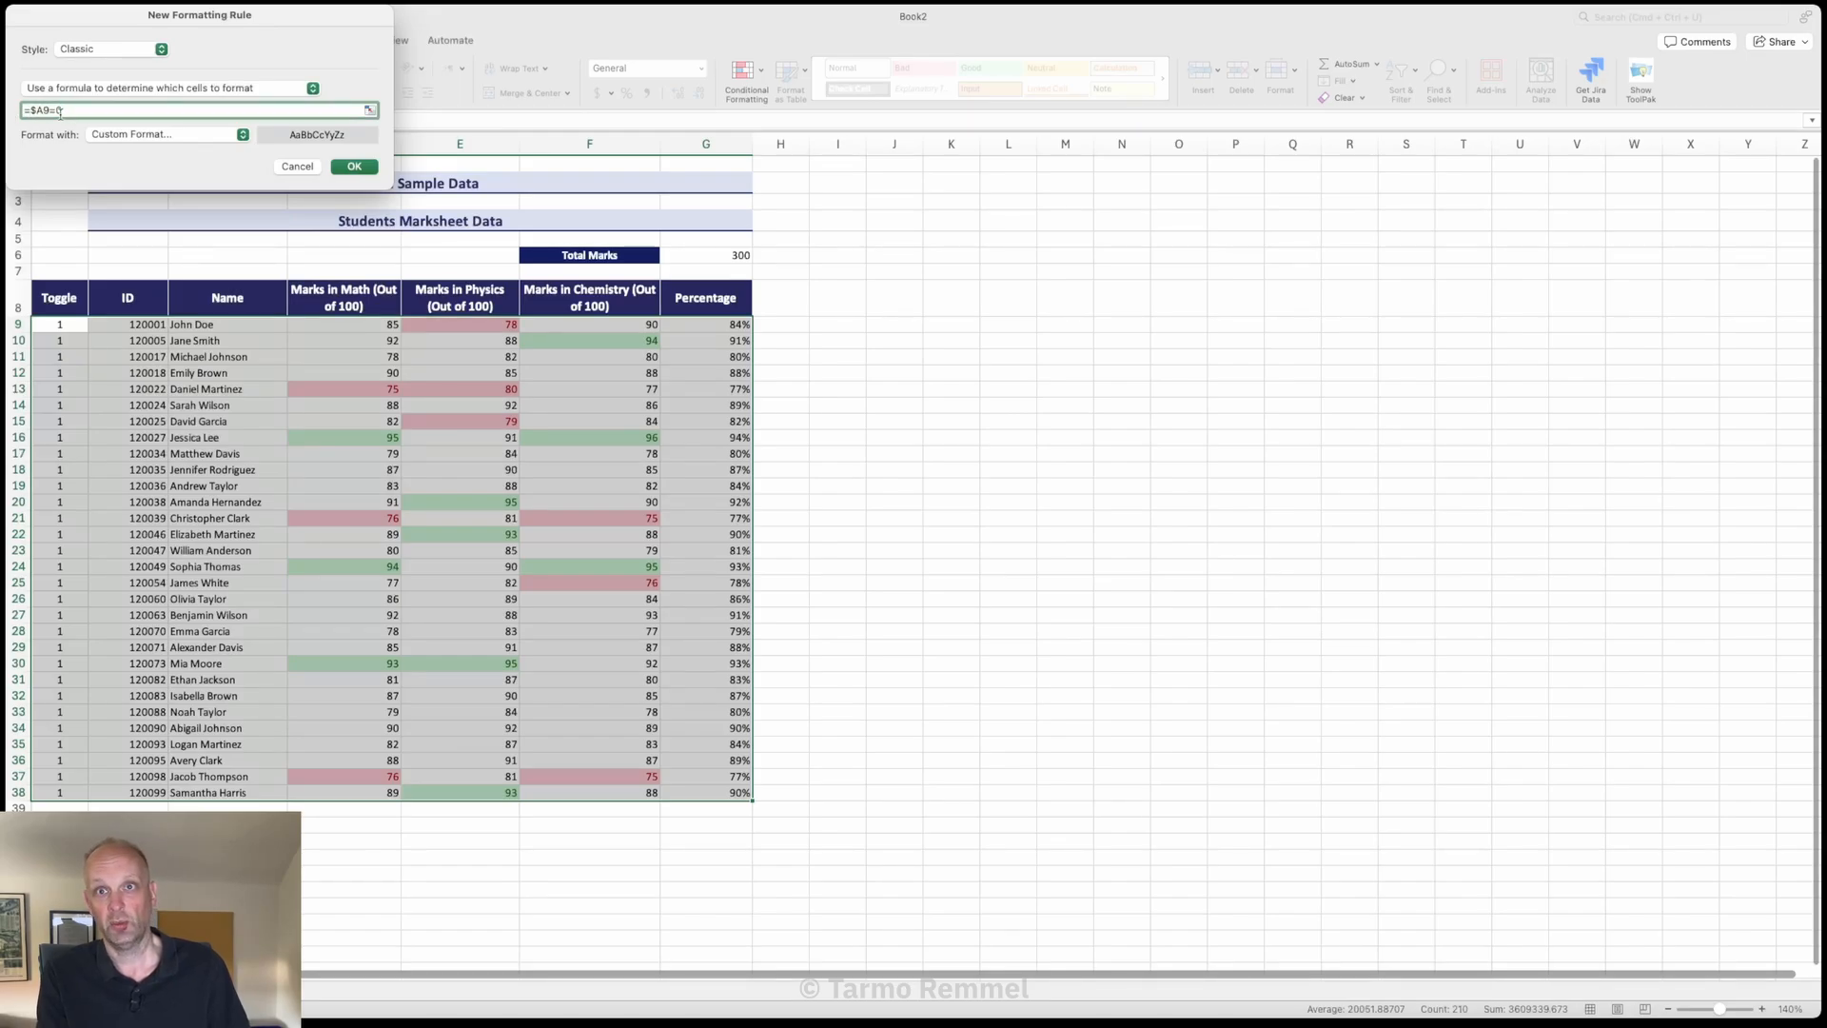
click(354, 167)
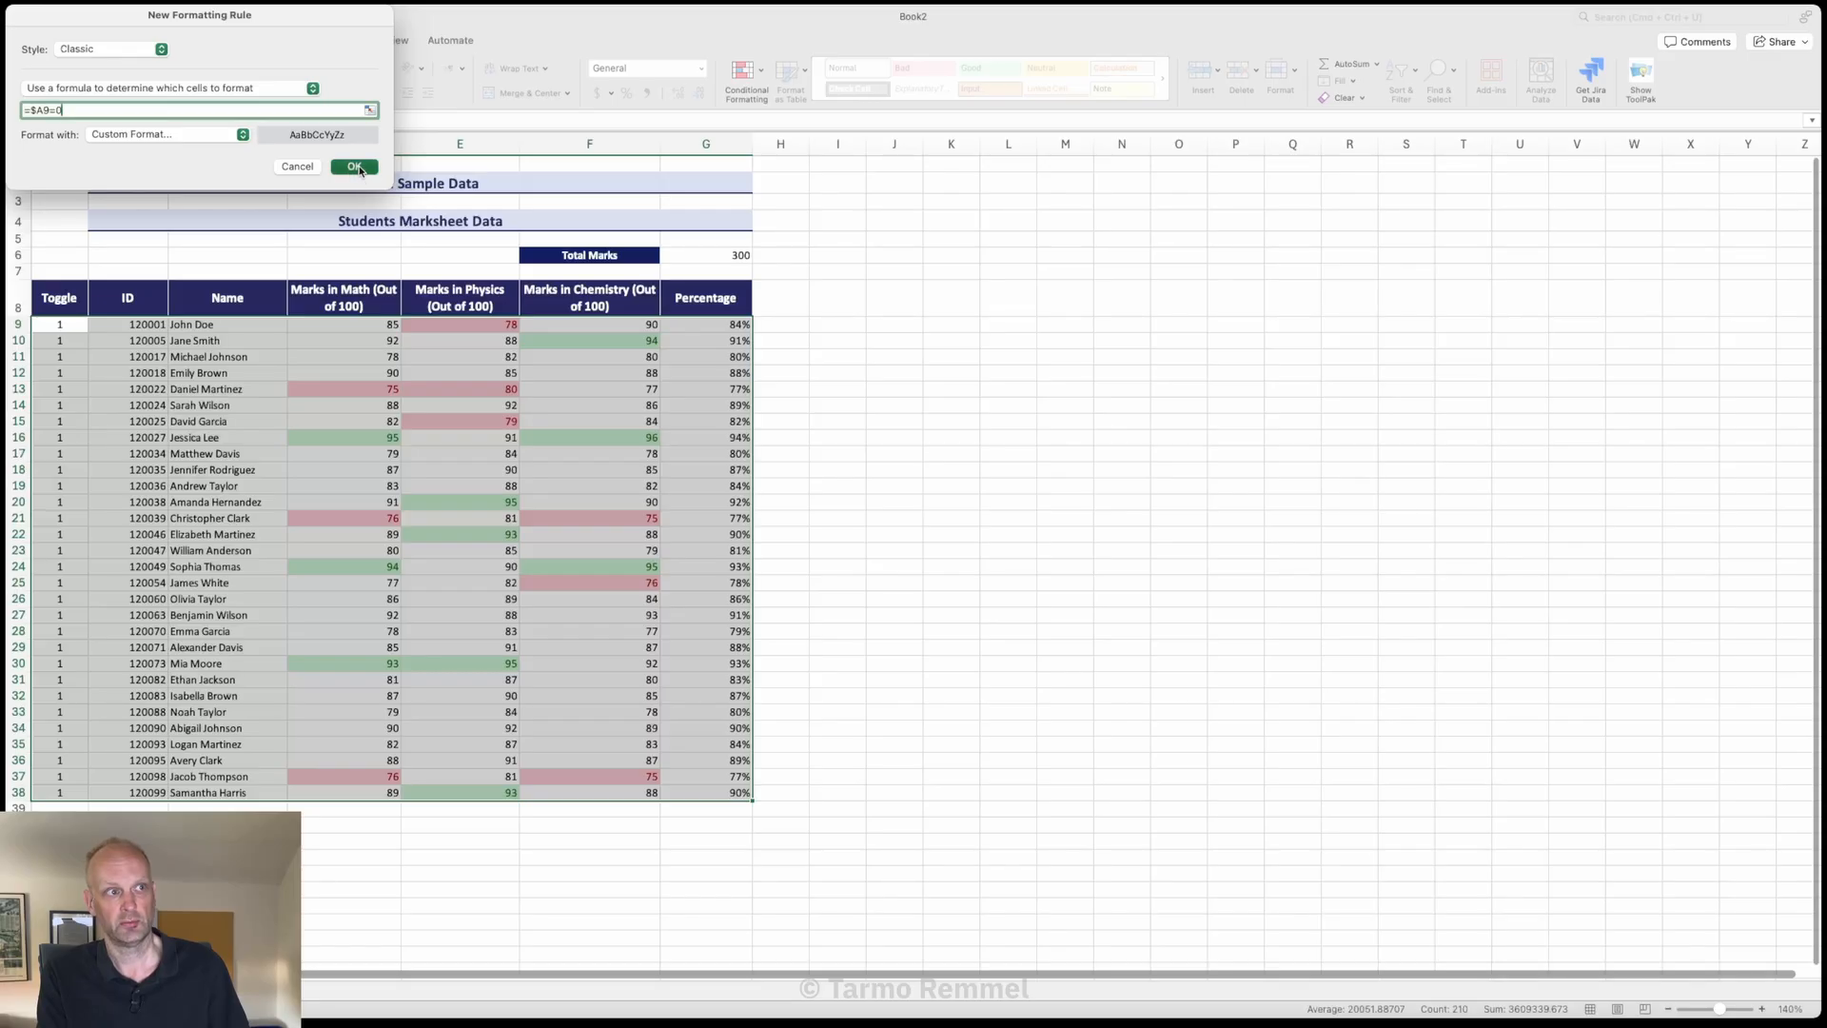
click(961, 421)
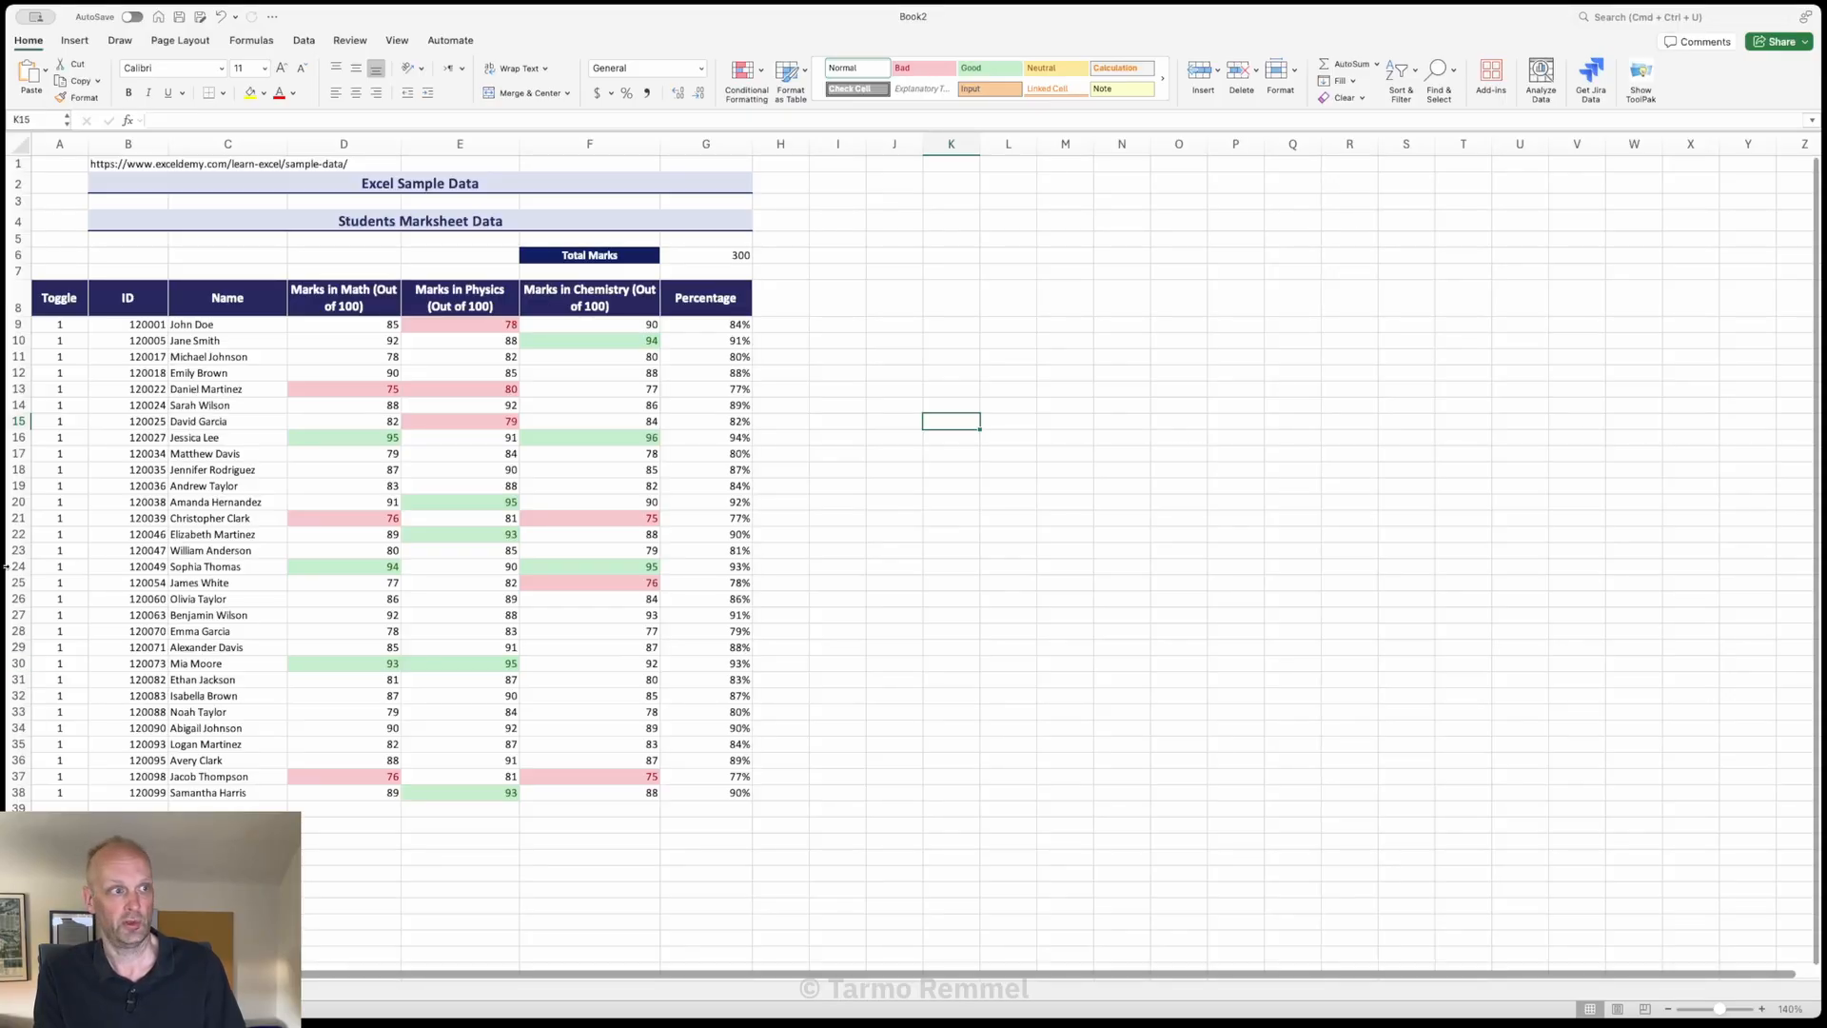
Step: Set the Toggle value in A13 to 0 to test the row formatting rule
click(49, 386)
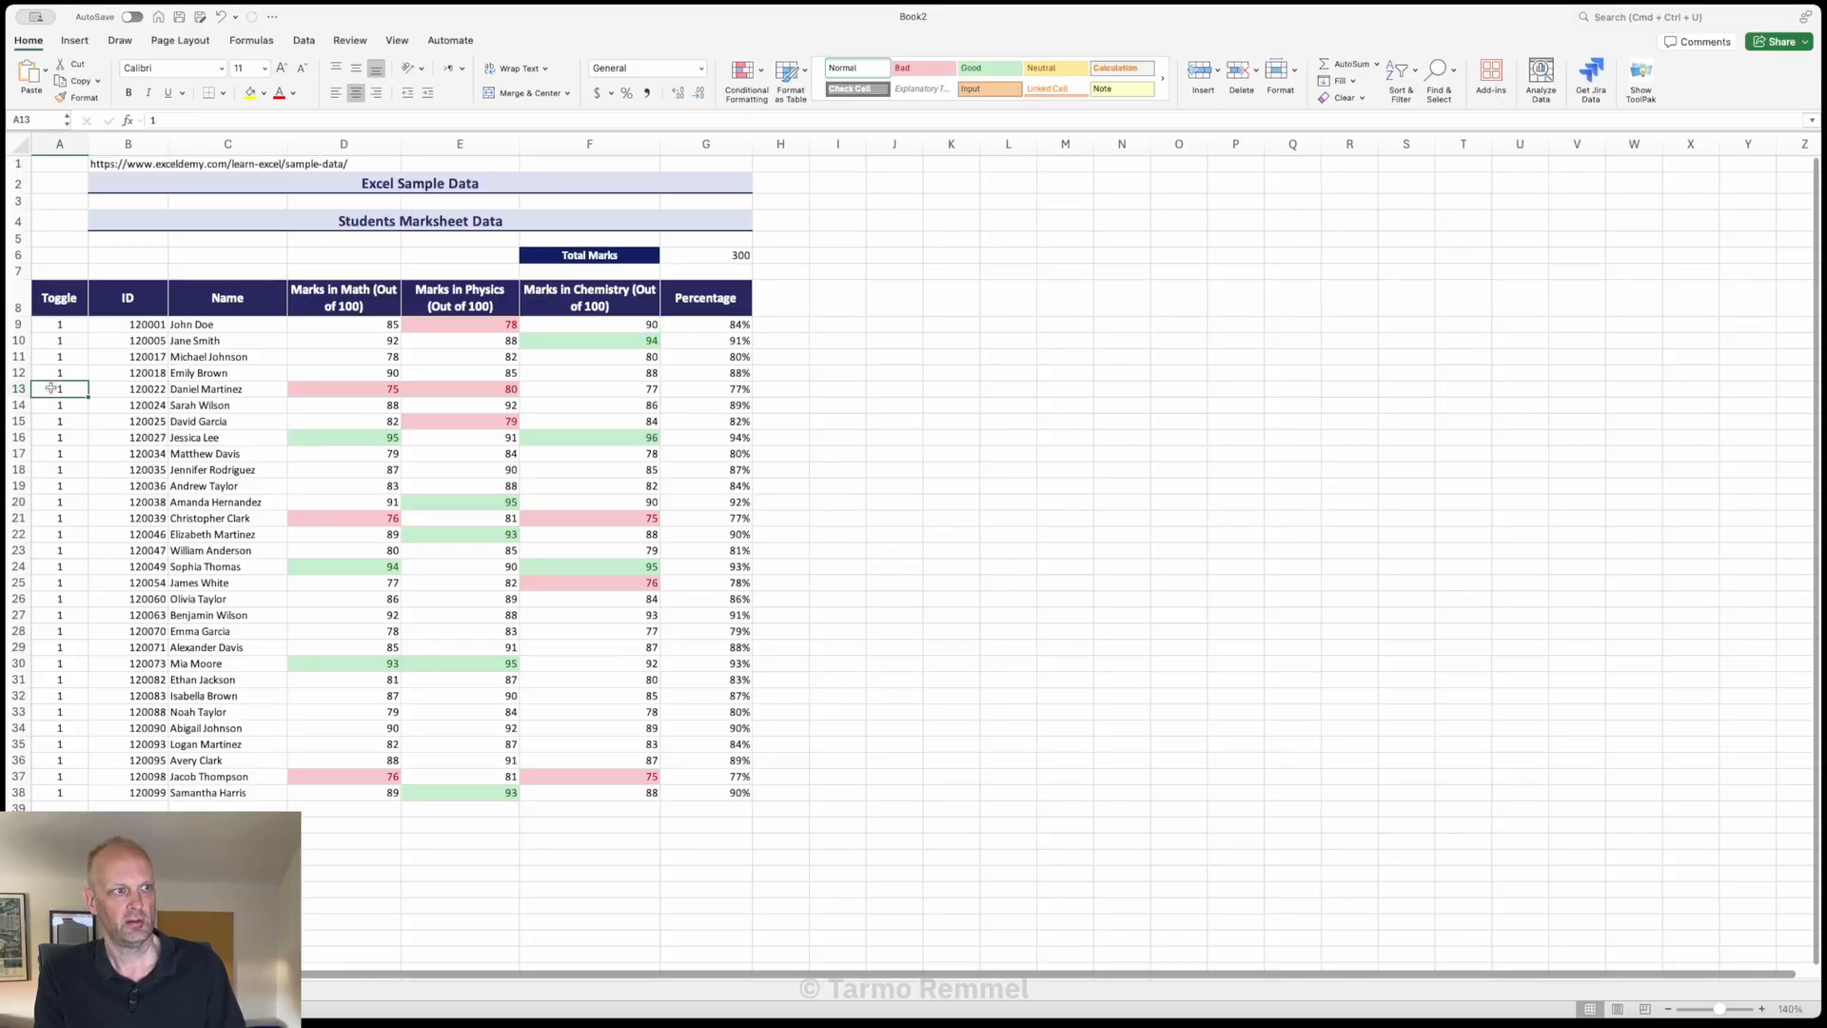
text(0)
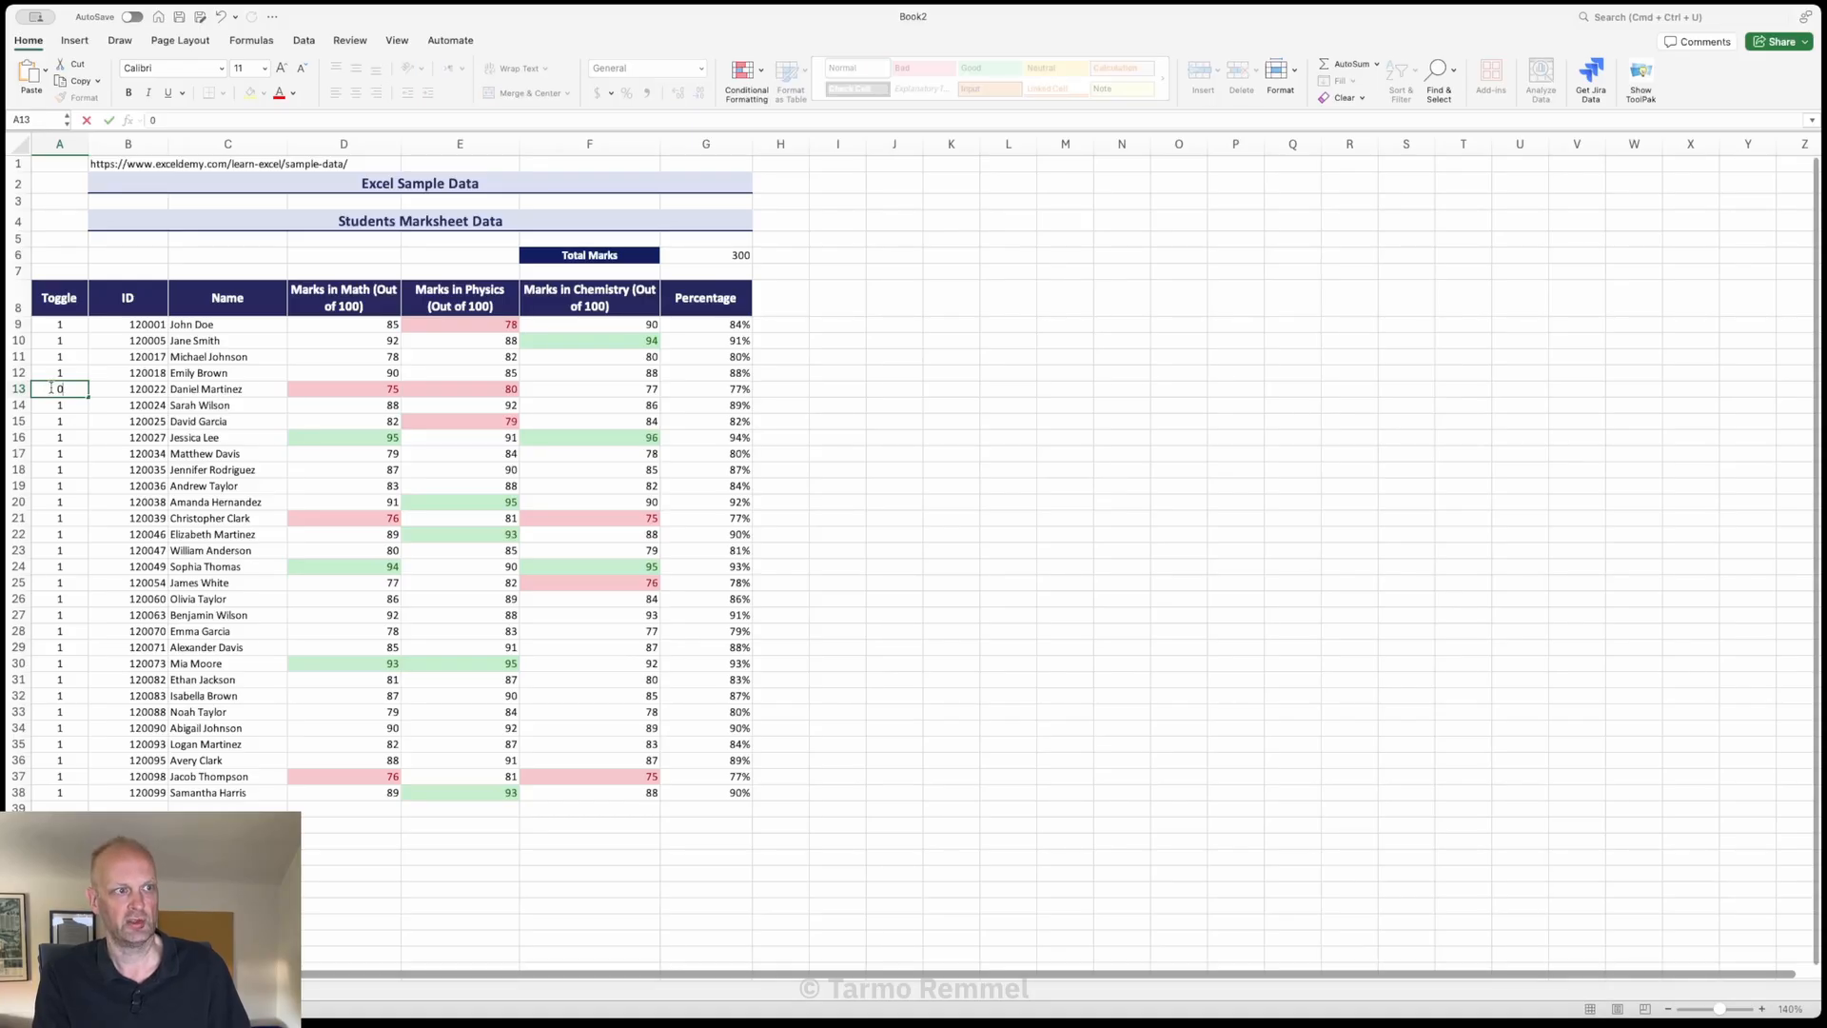
key(Return)
click(1299, 501)
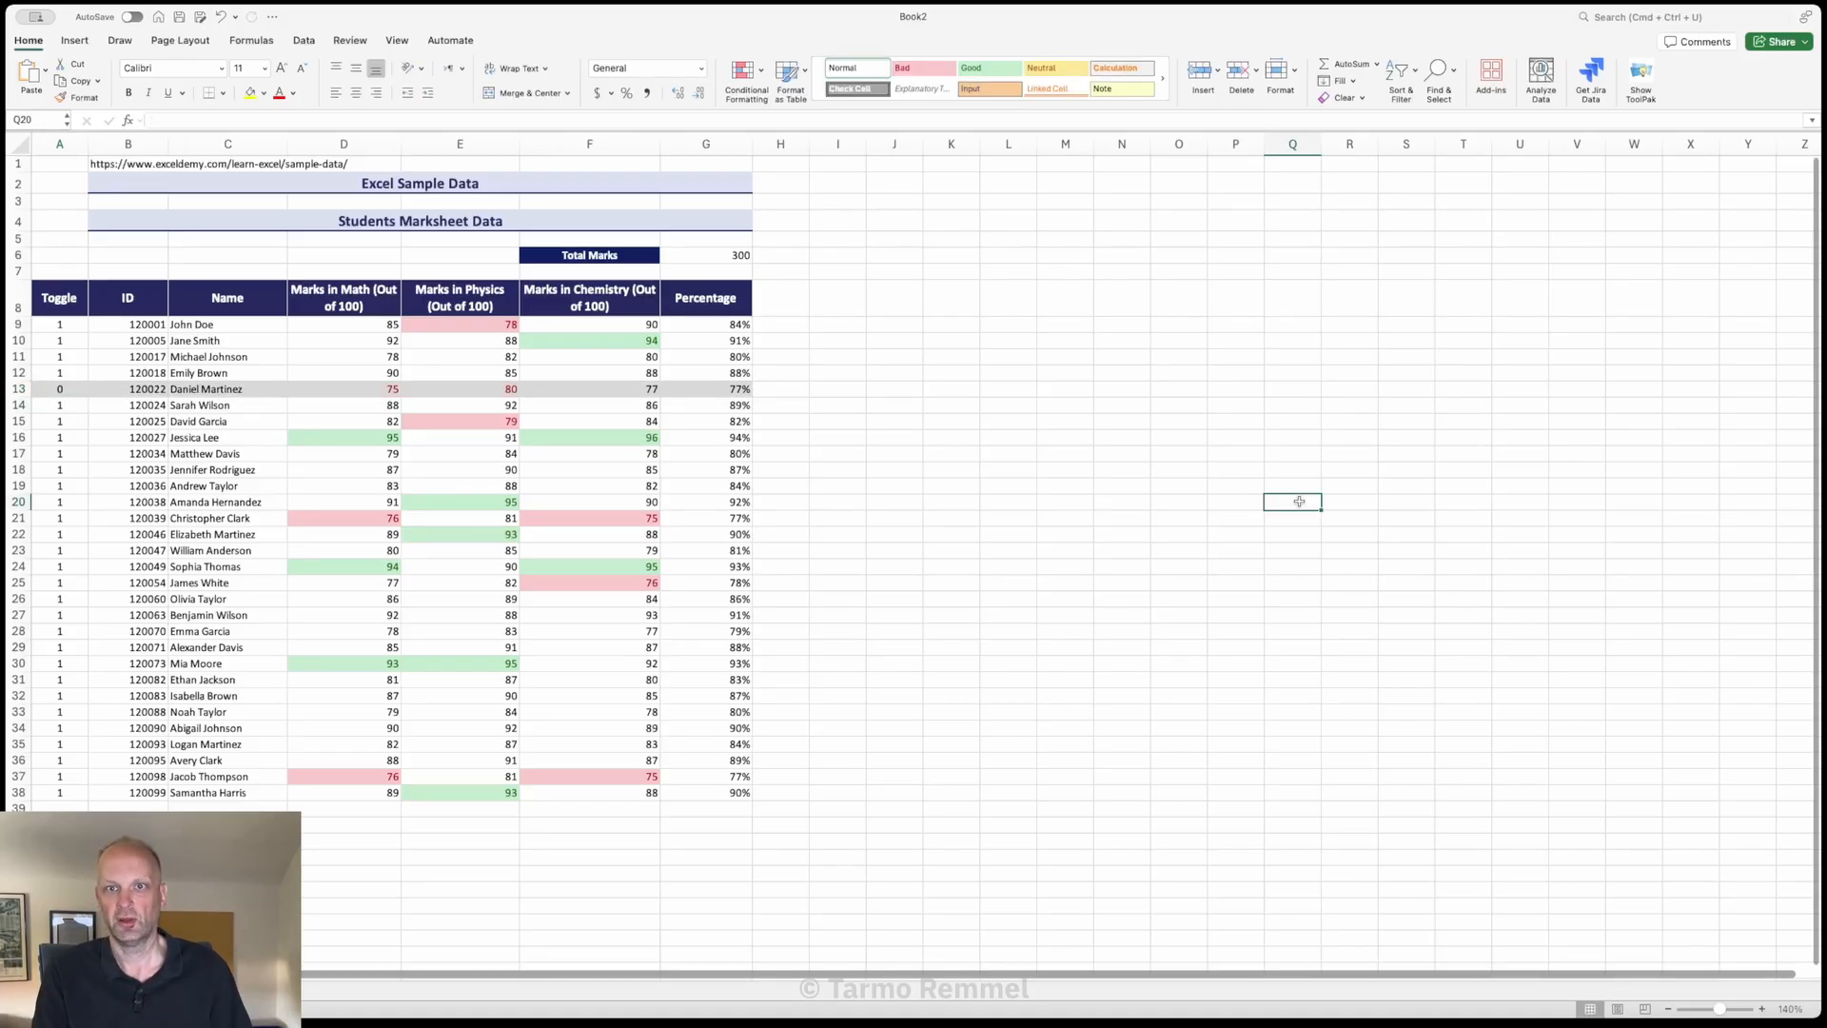
Step: Set the Toggle values in A14 and A19 to 0
click(48, 406)
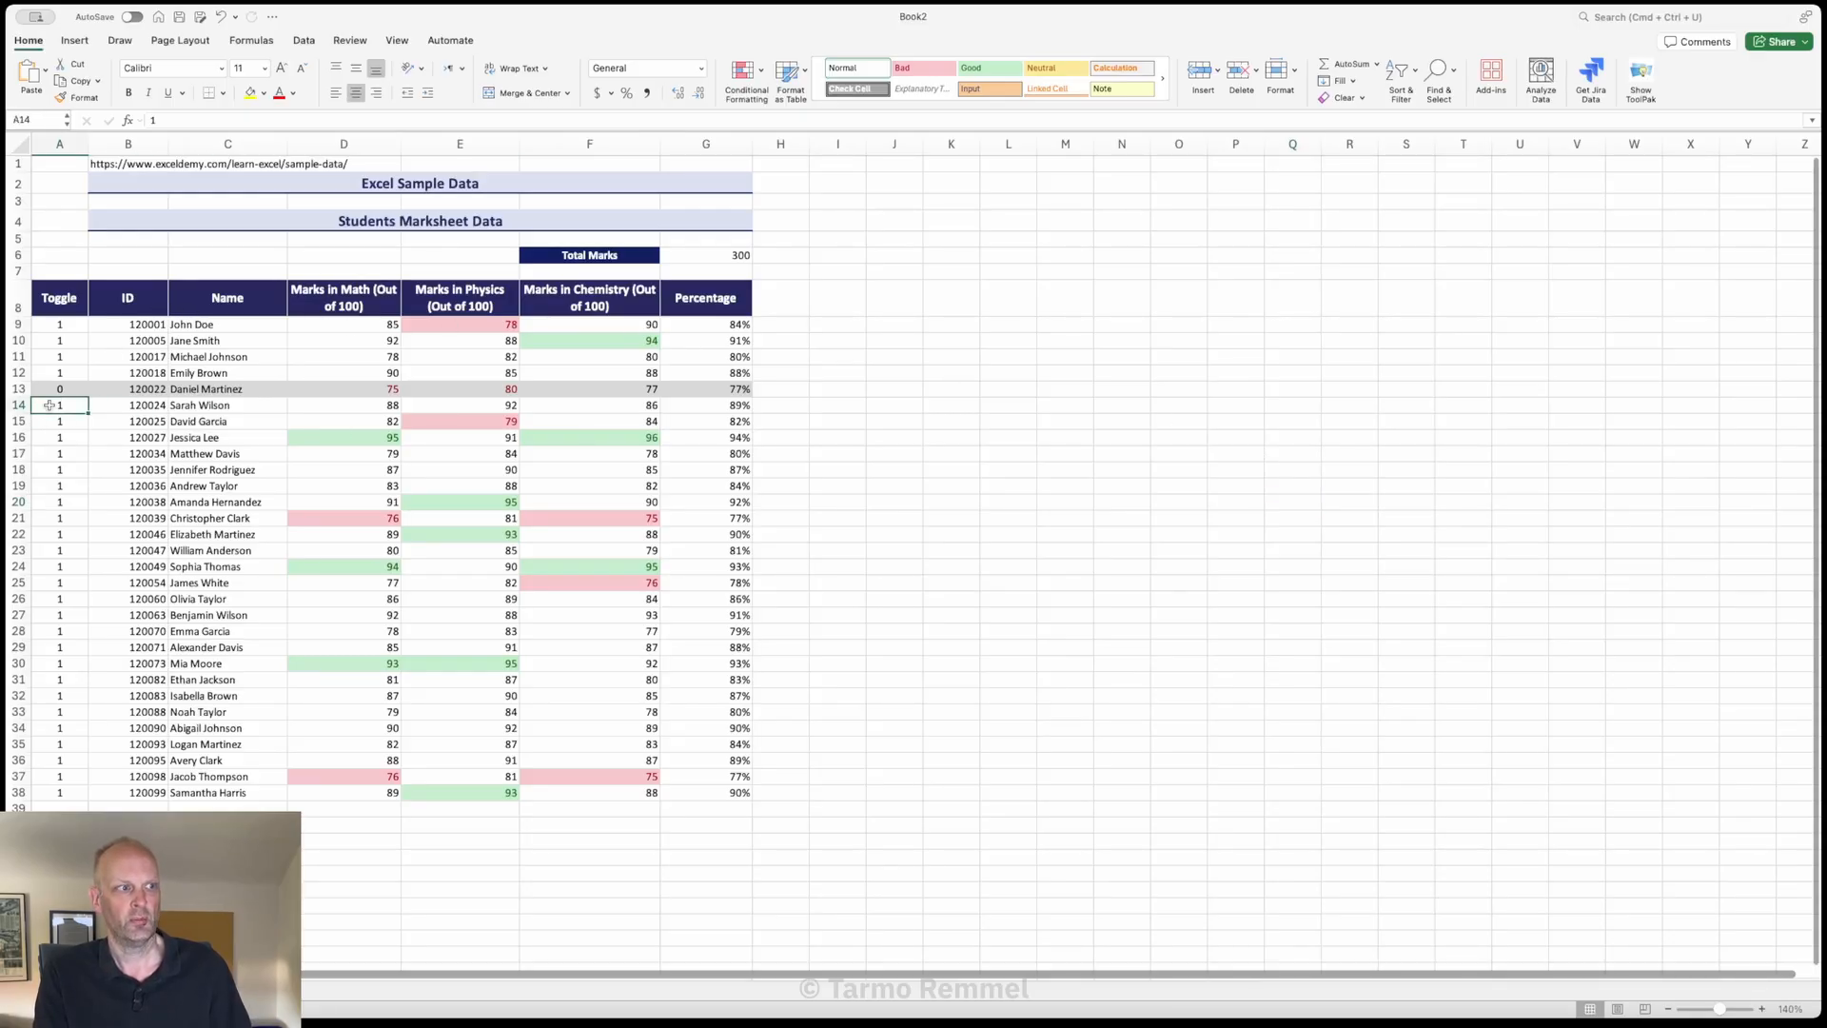
text(0)
key(Return)
key(Down)
key(Down)
key(Down)
key(Down)
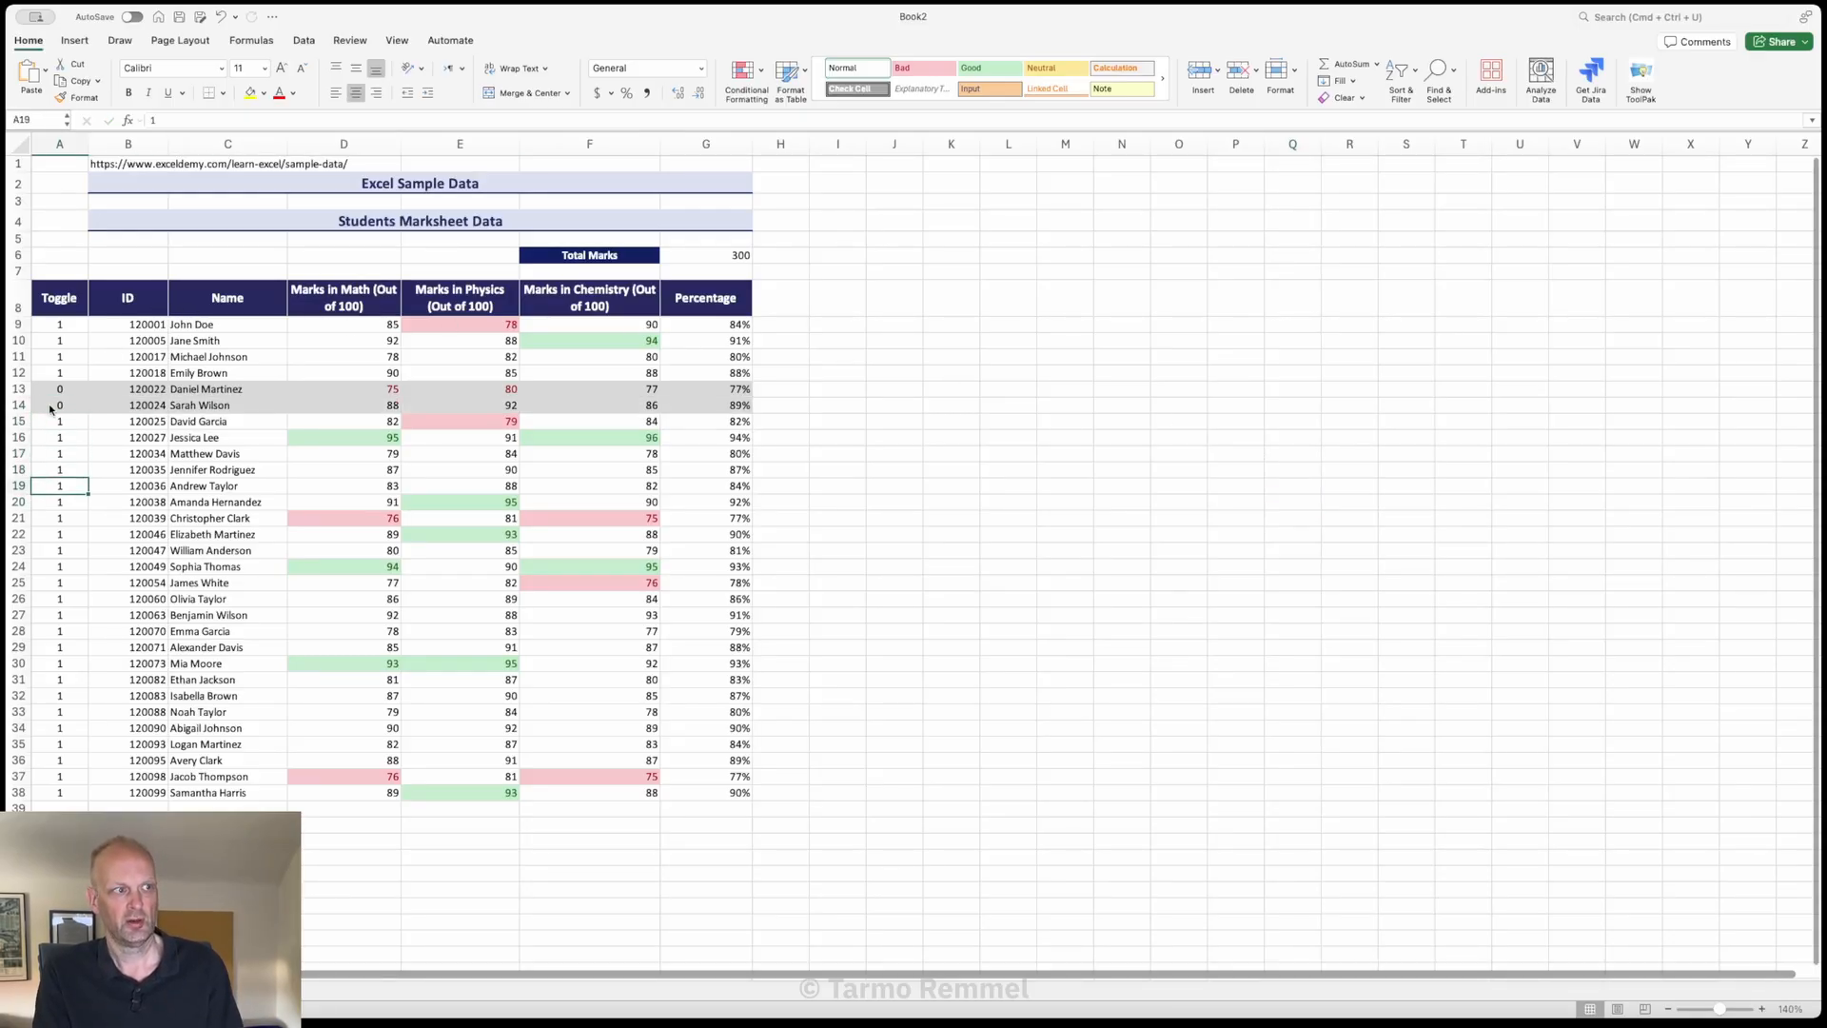
text(0)
key(Return)
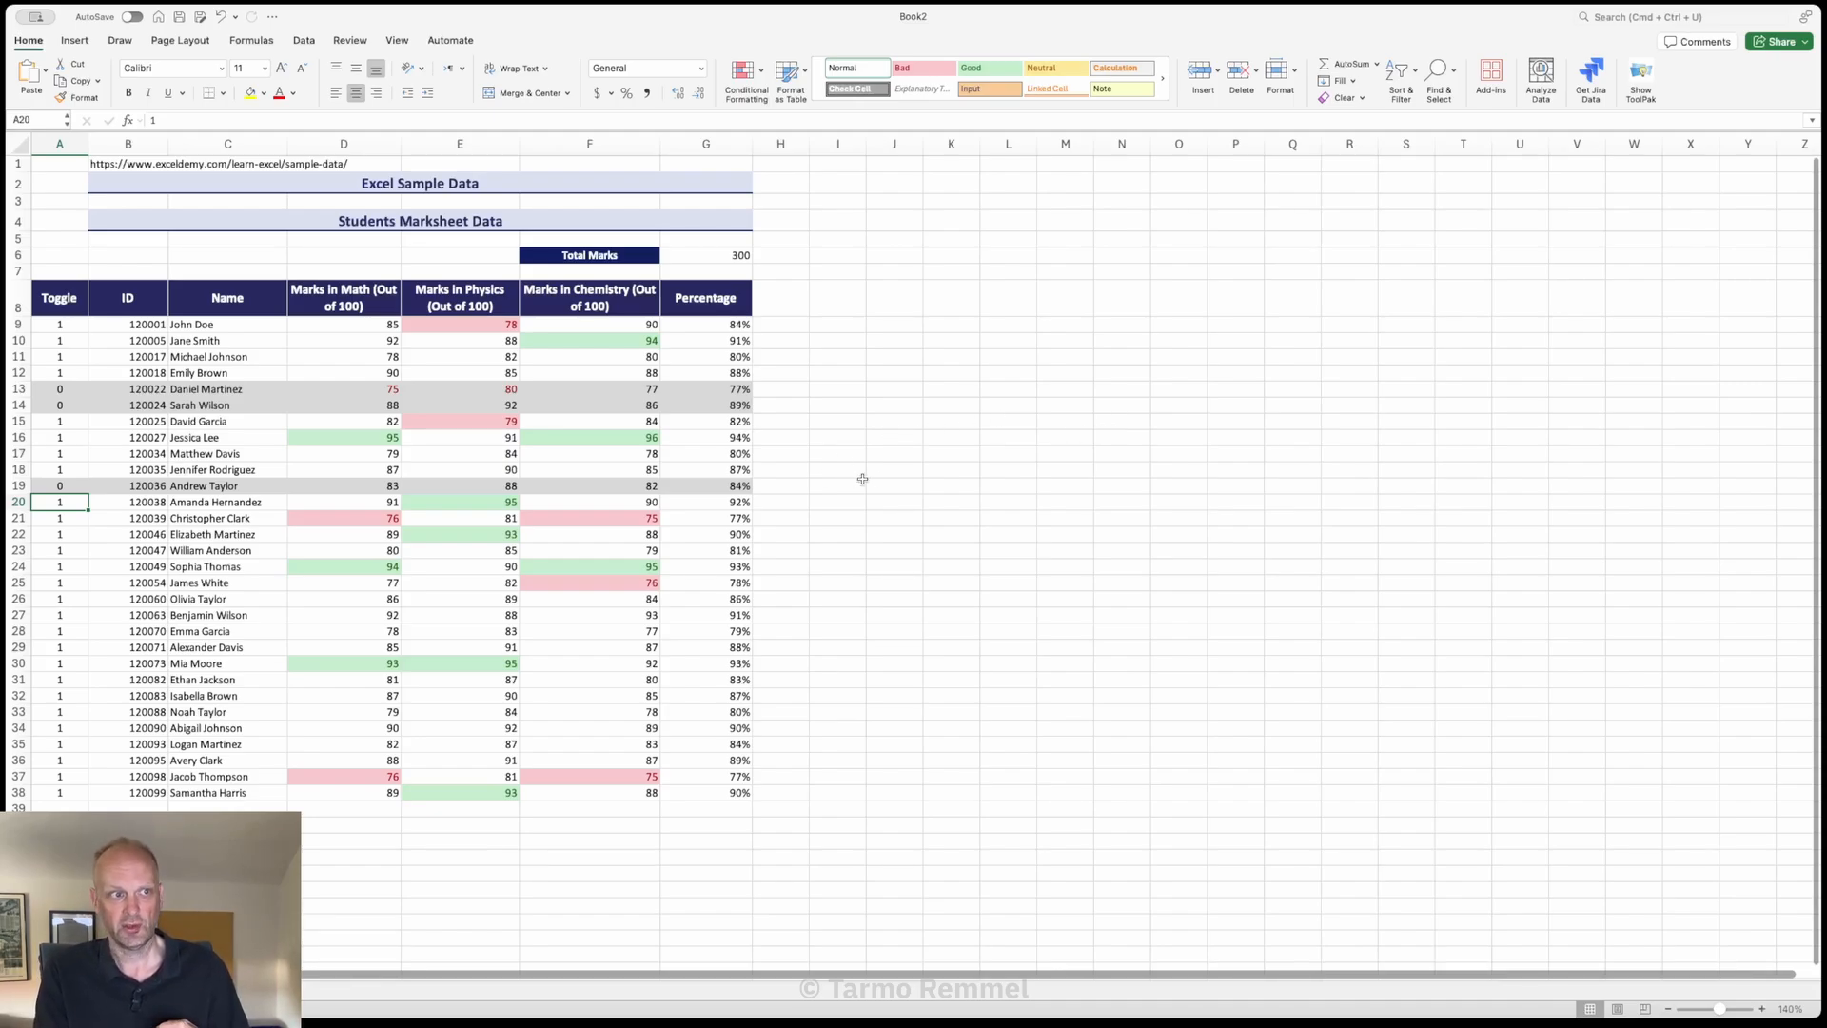
click(722, 390)
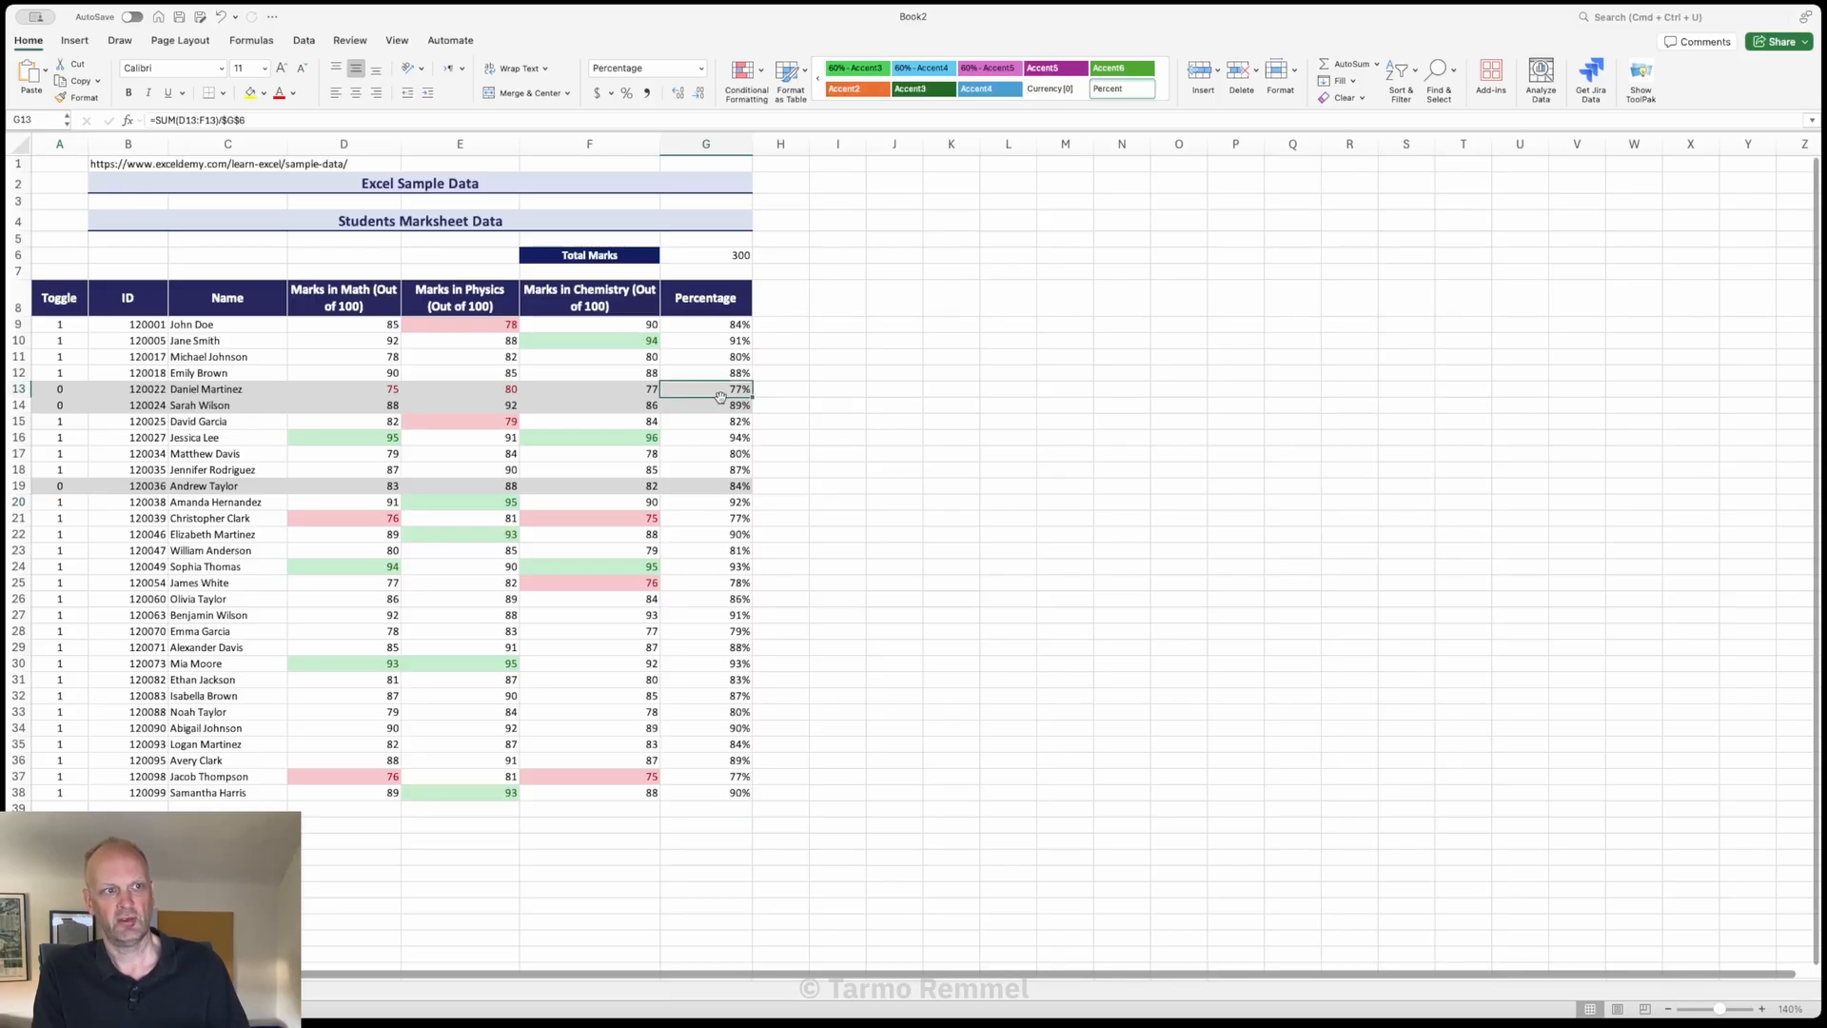
click(720, 404)
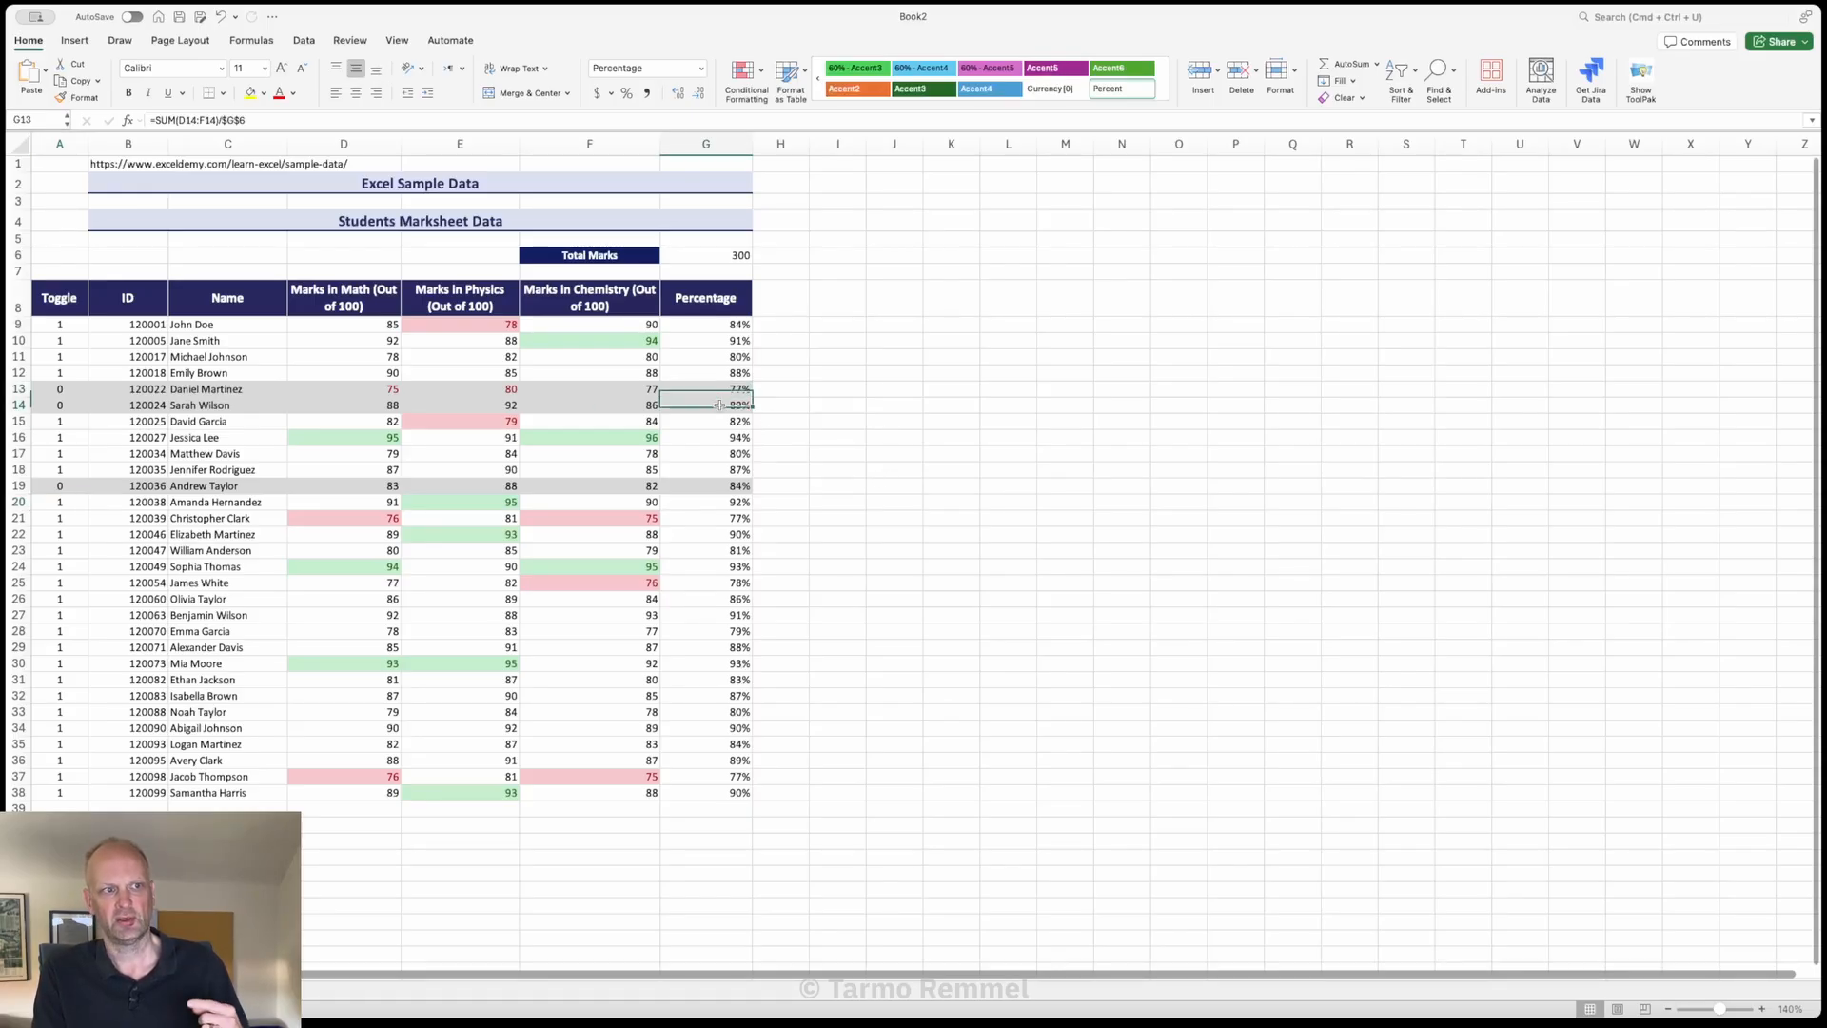
click(712, 485)
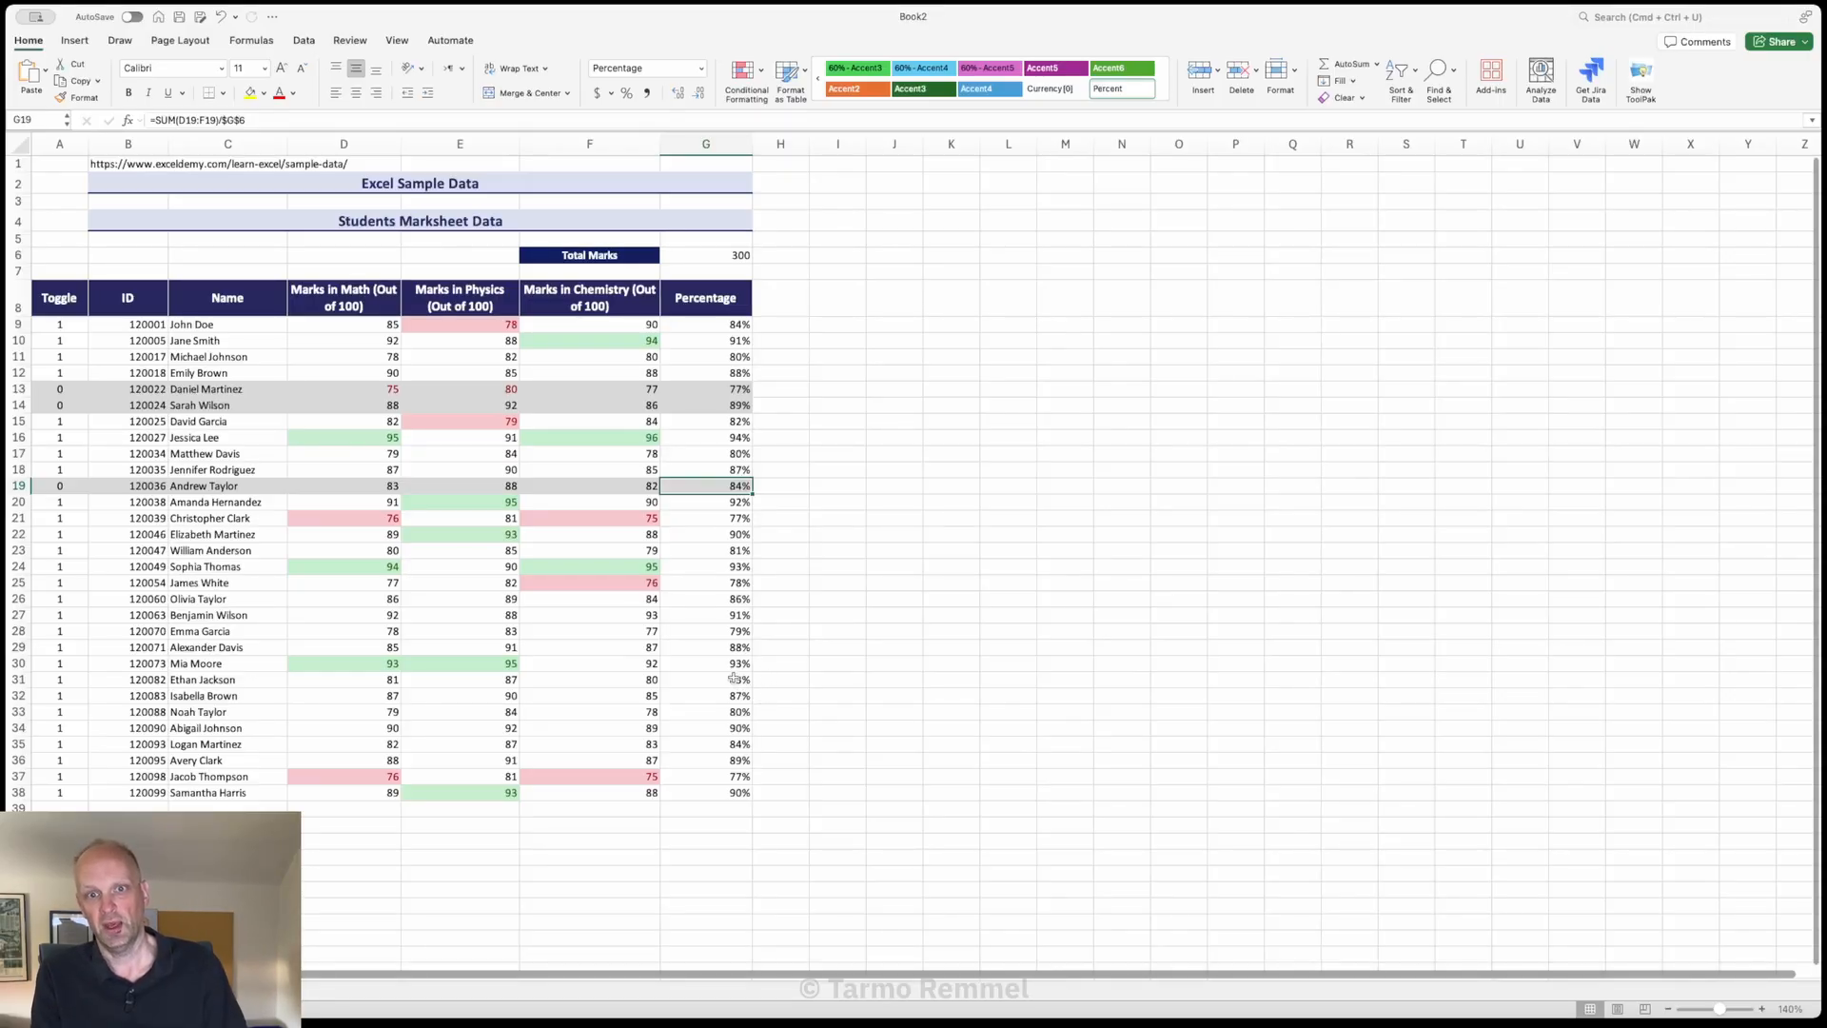
Step: Calculate the average of the percentages in G39 with =AVERAGE(G9:G38) and make the result bold
click(733, 808)
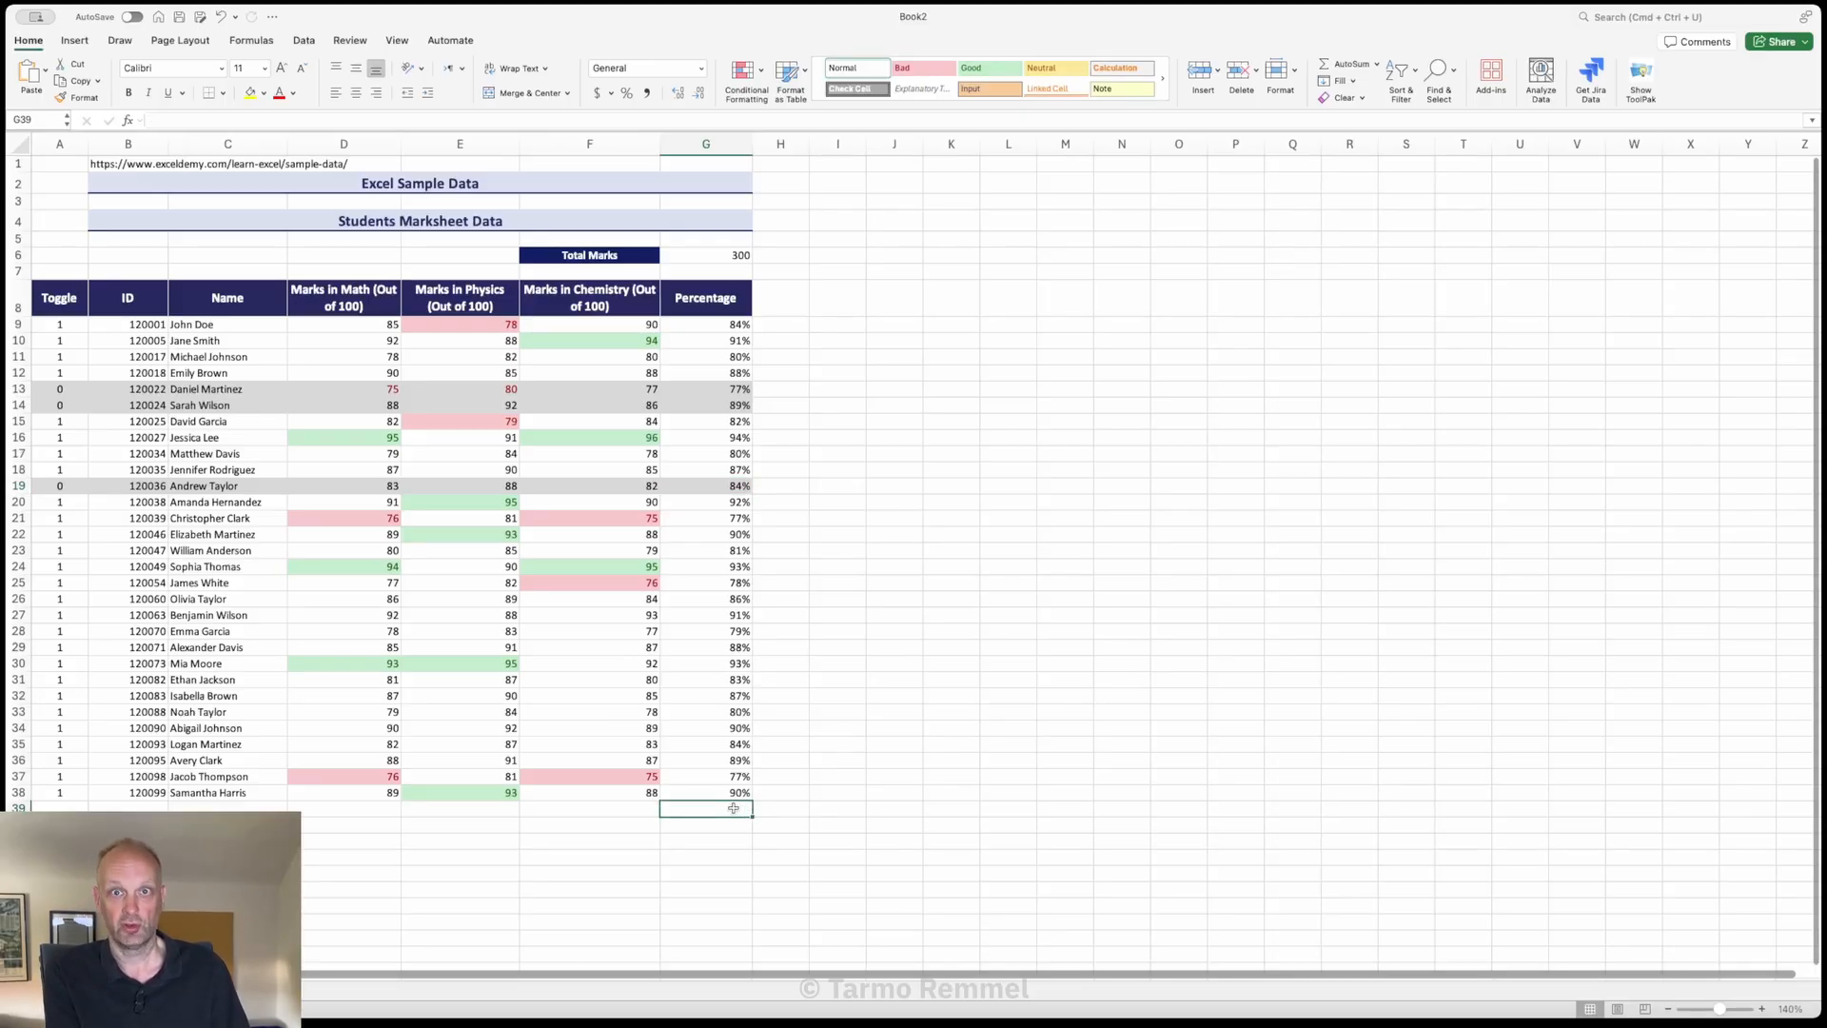
text(=aver)
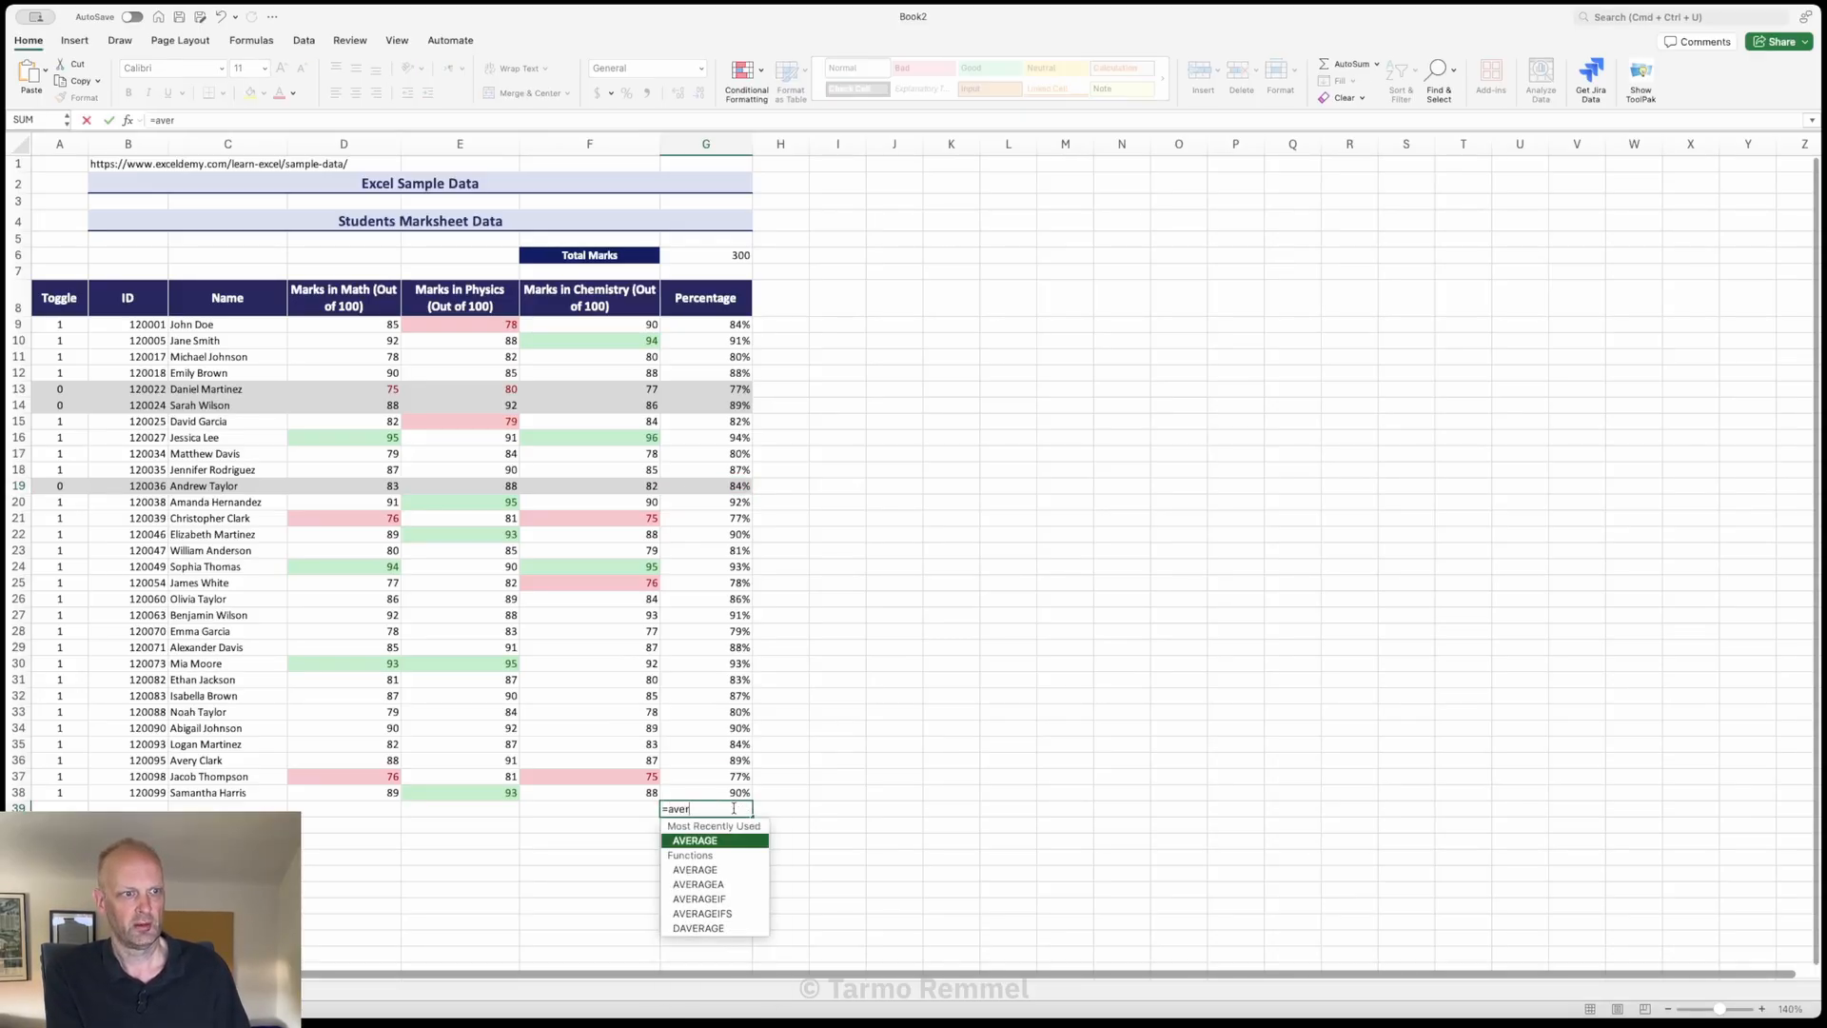
text(age()
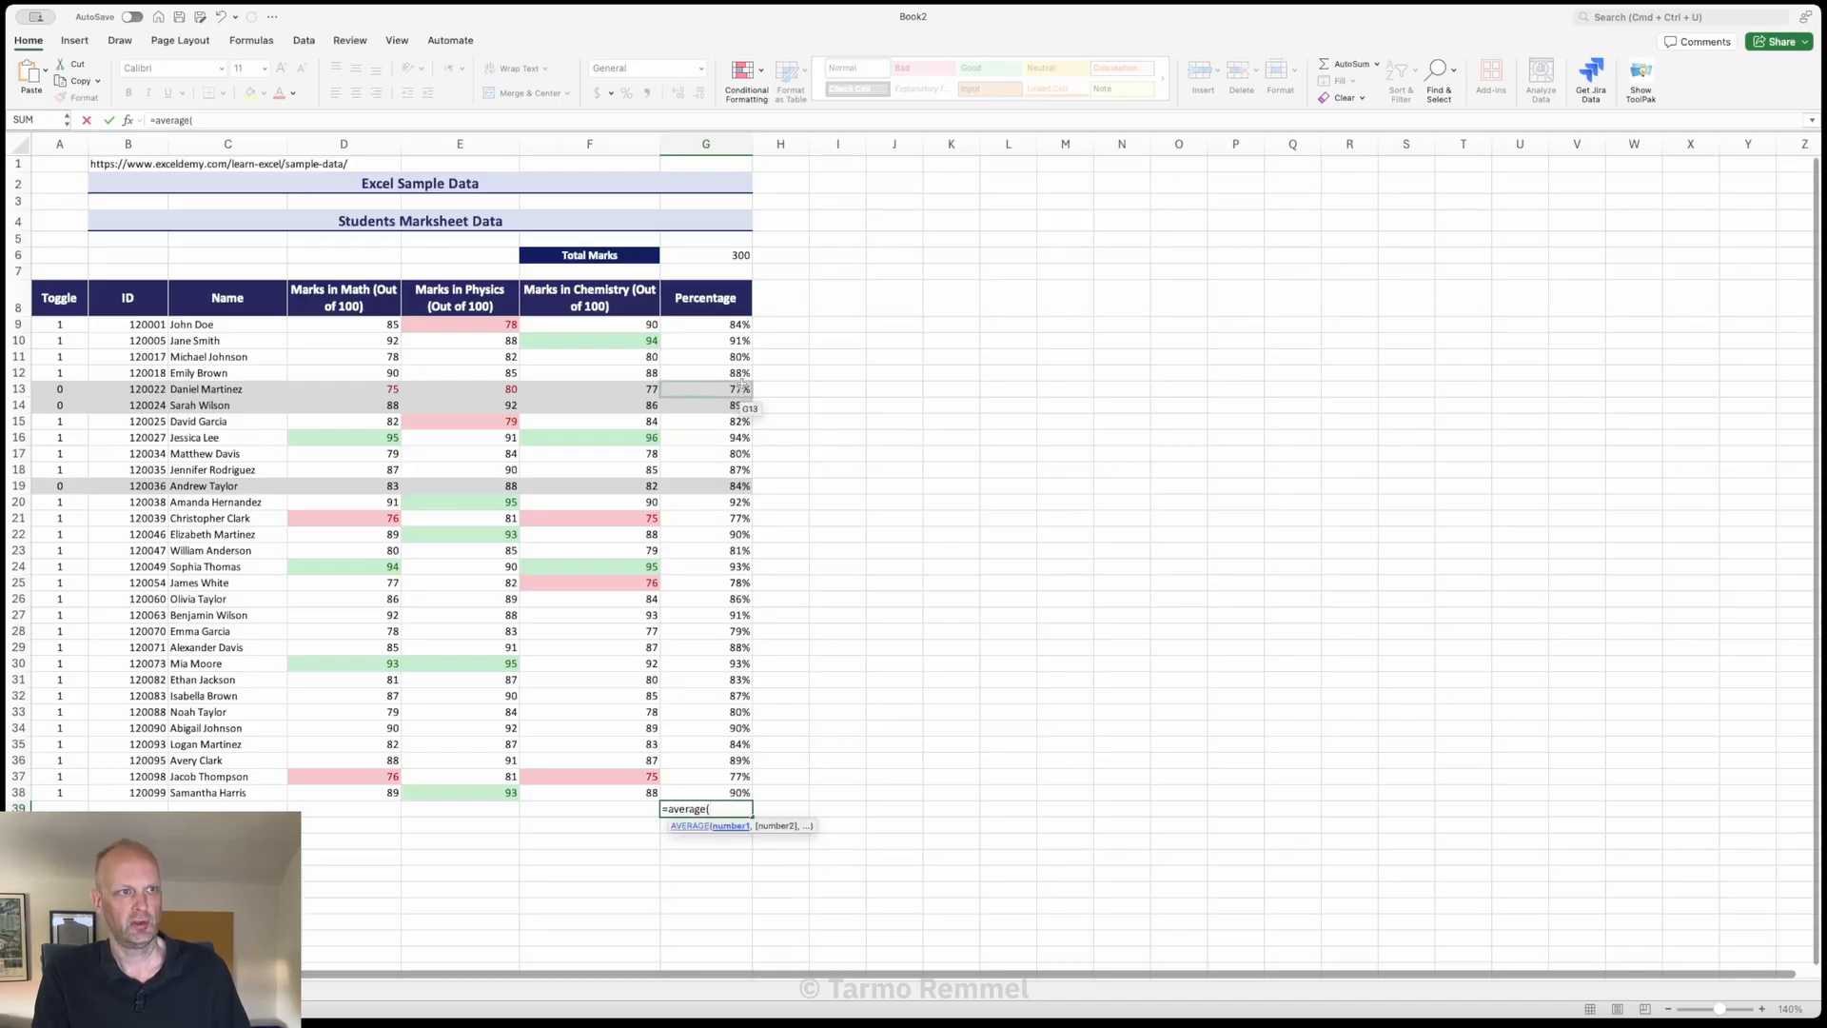
drag(728, 324, 690, 796)
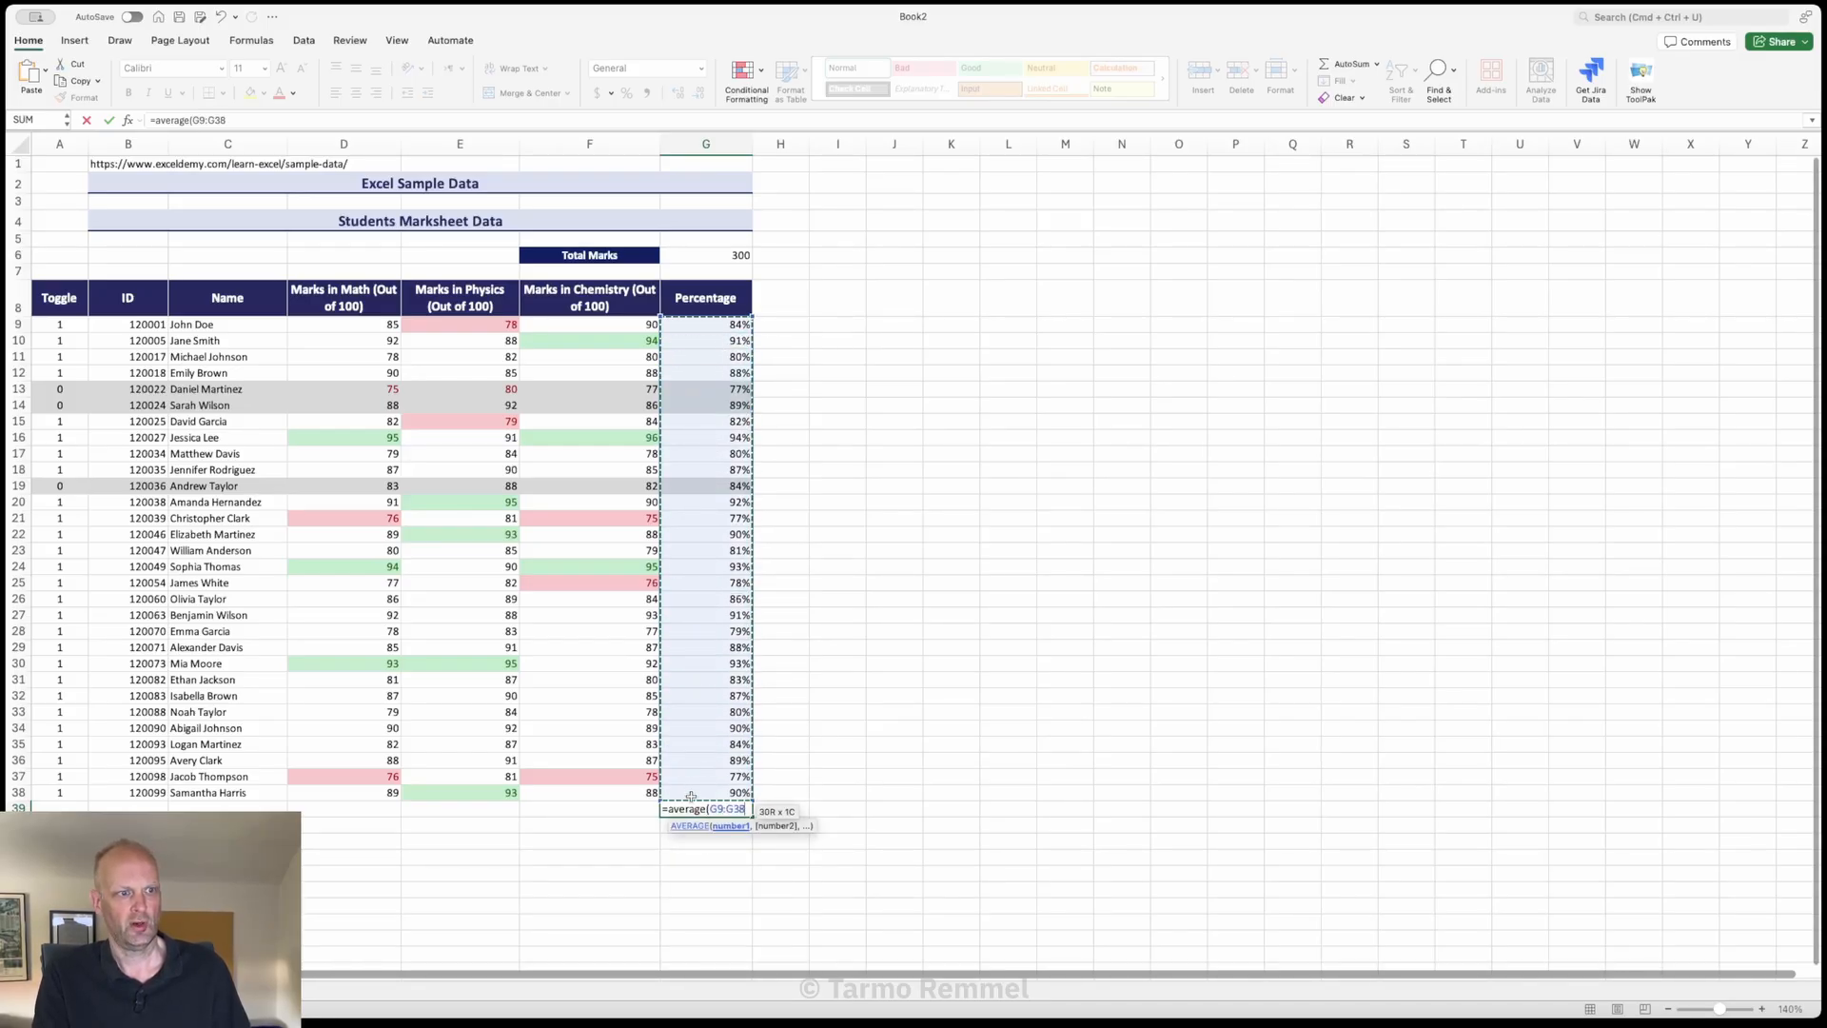
text())
key(Return)
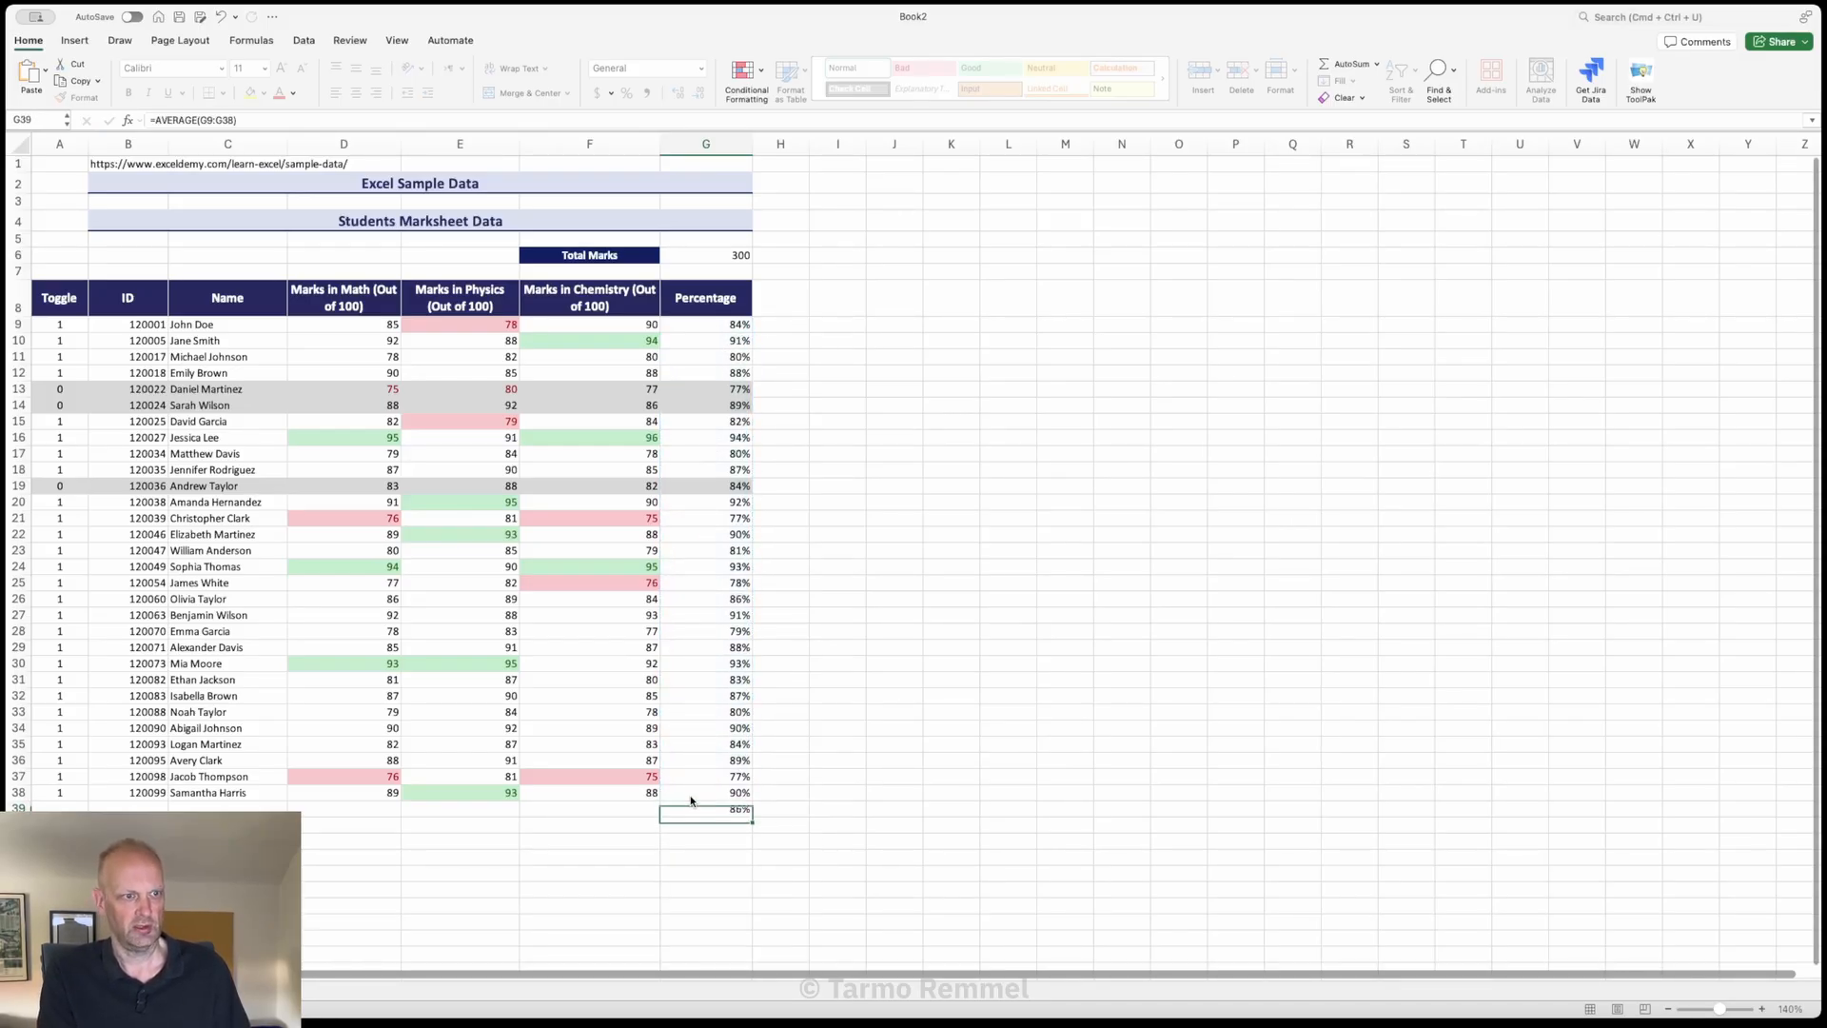
click(692, 802)
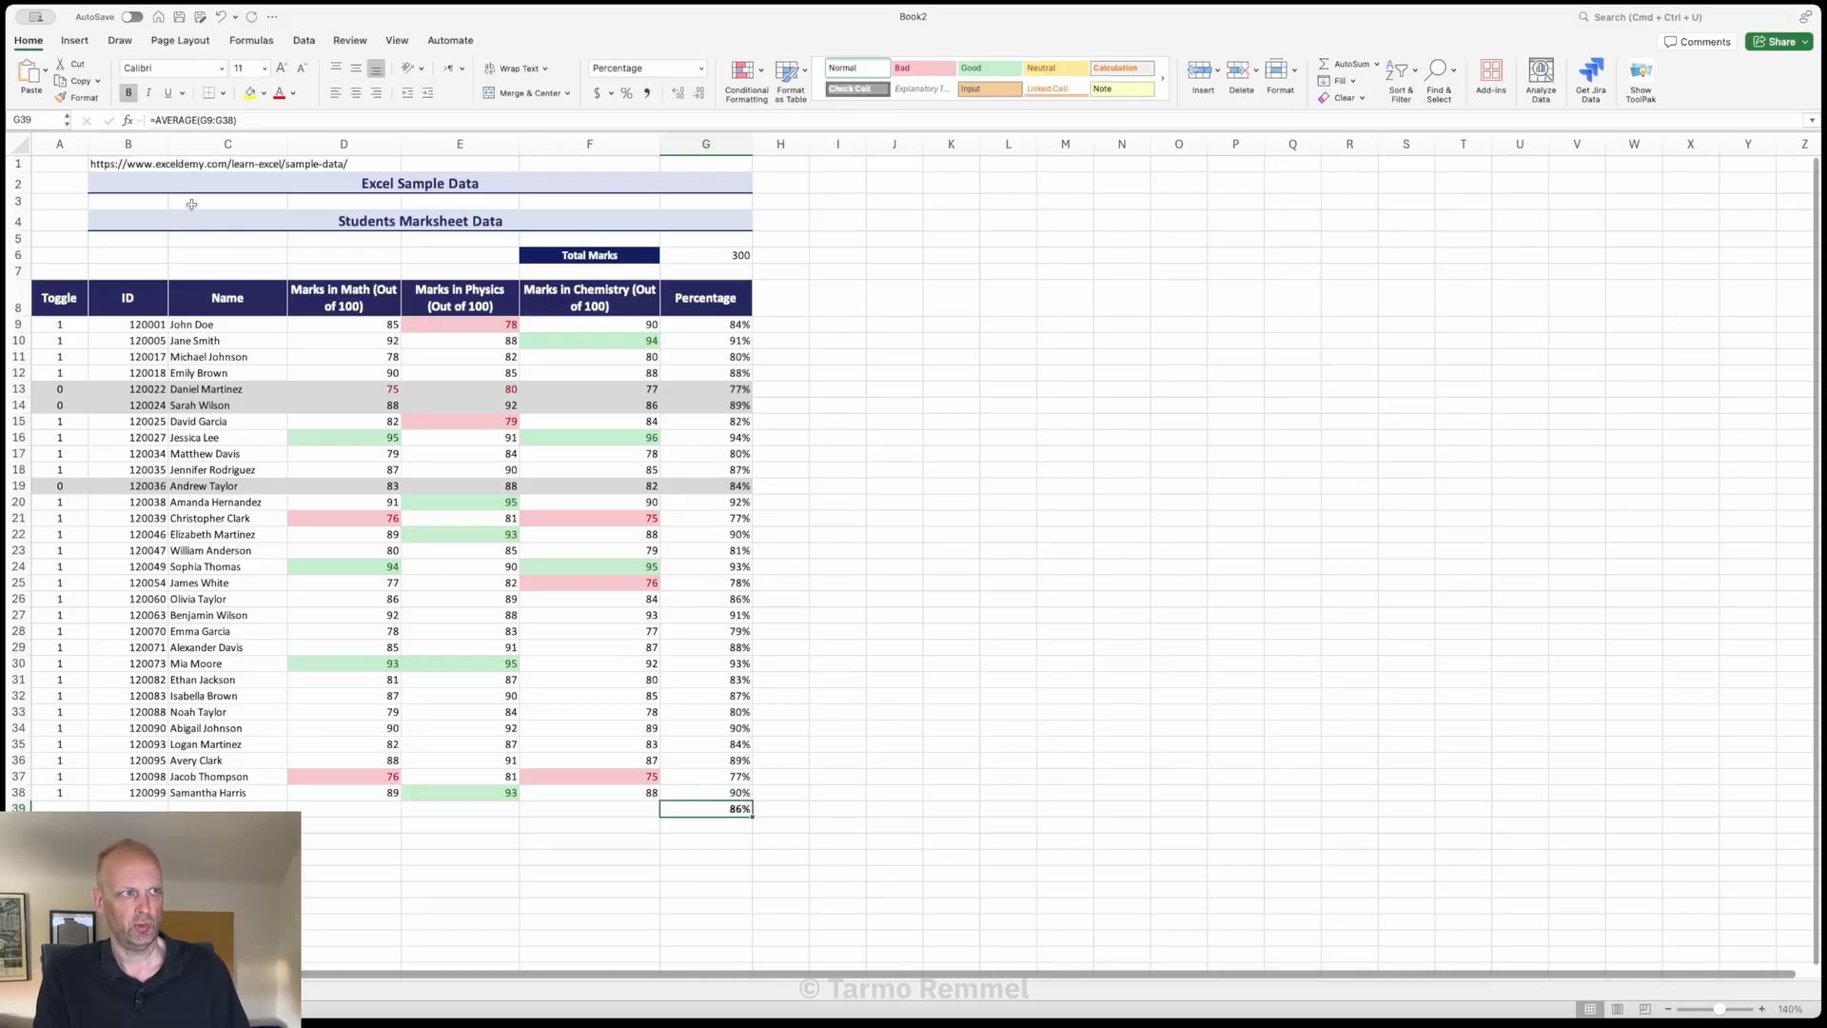
click(130, 95)
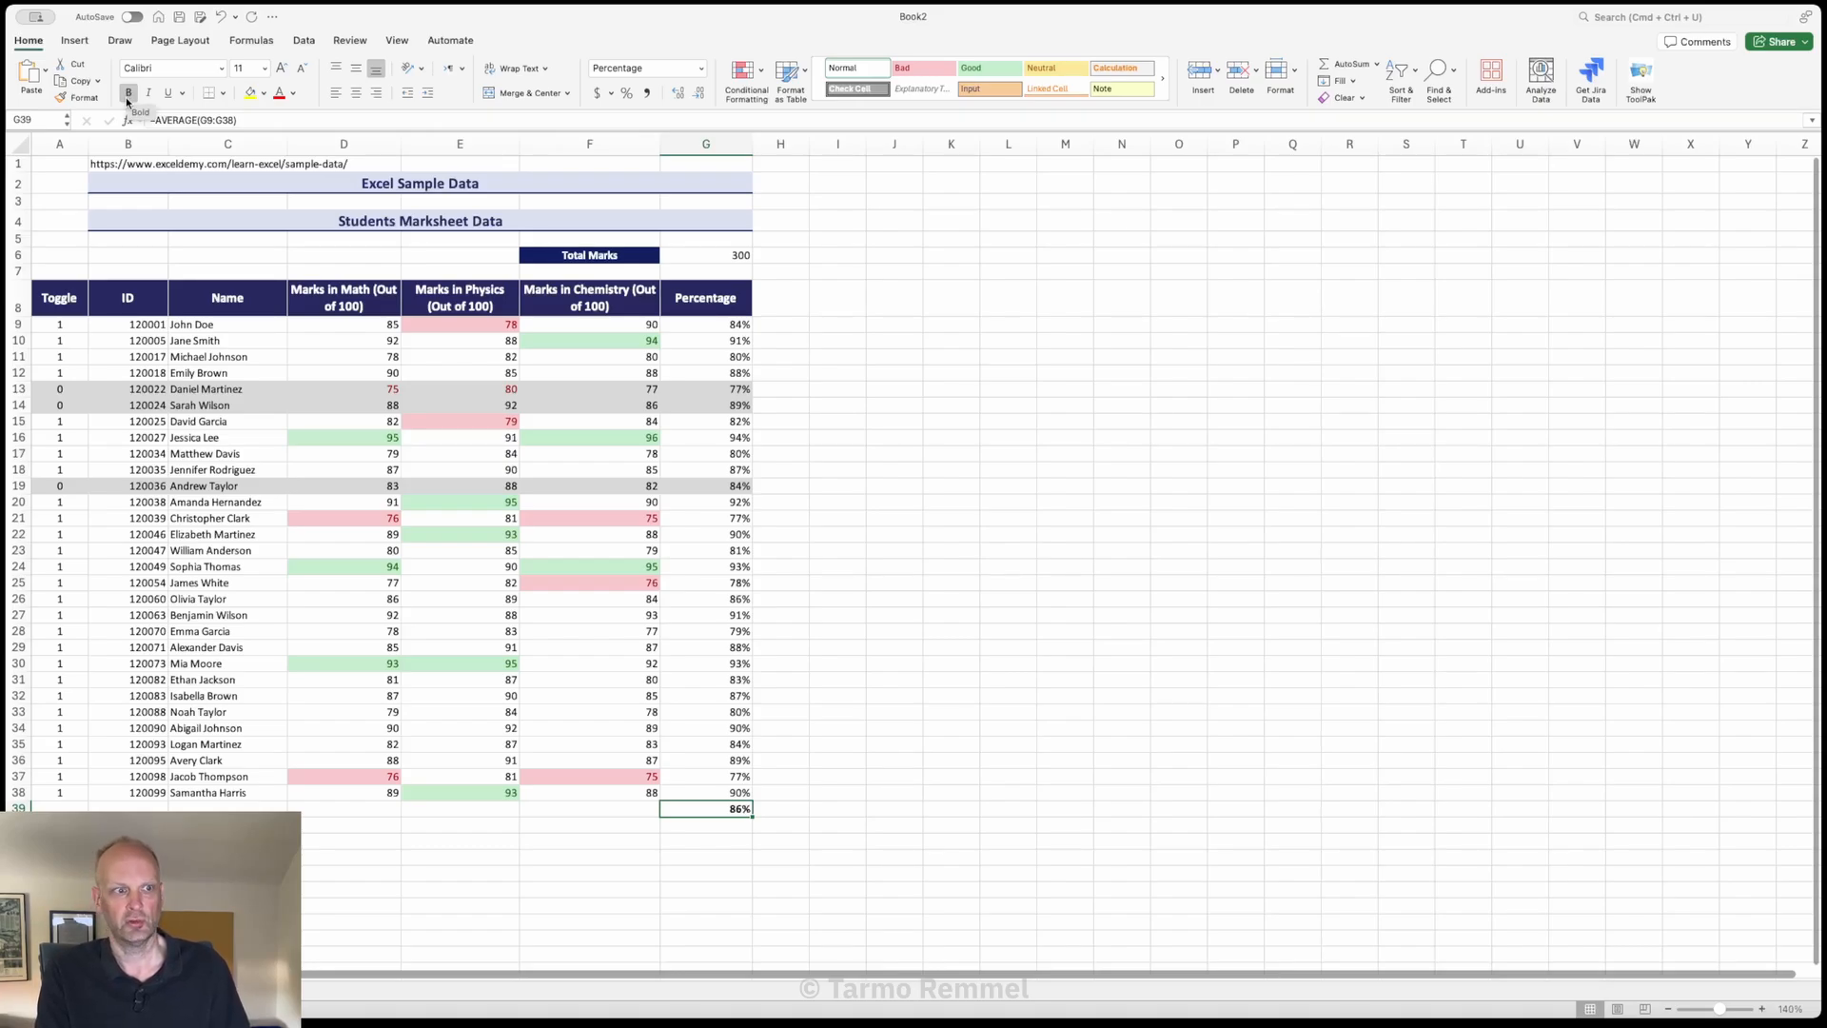
Step: Add a bottom border beneath the last student row, A38:G38
click(738, 792)
drag(628, 792, 47, 793)
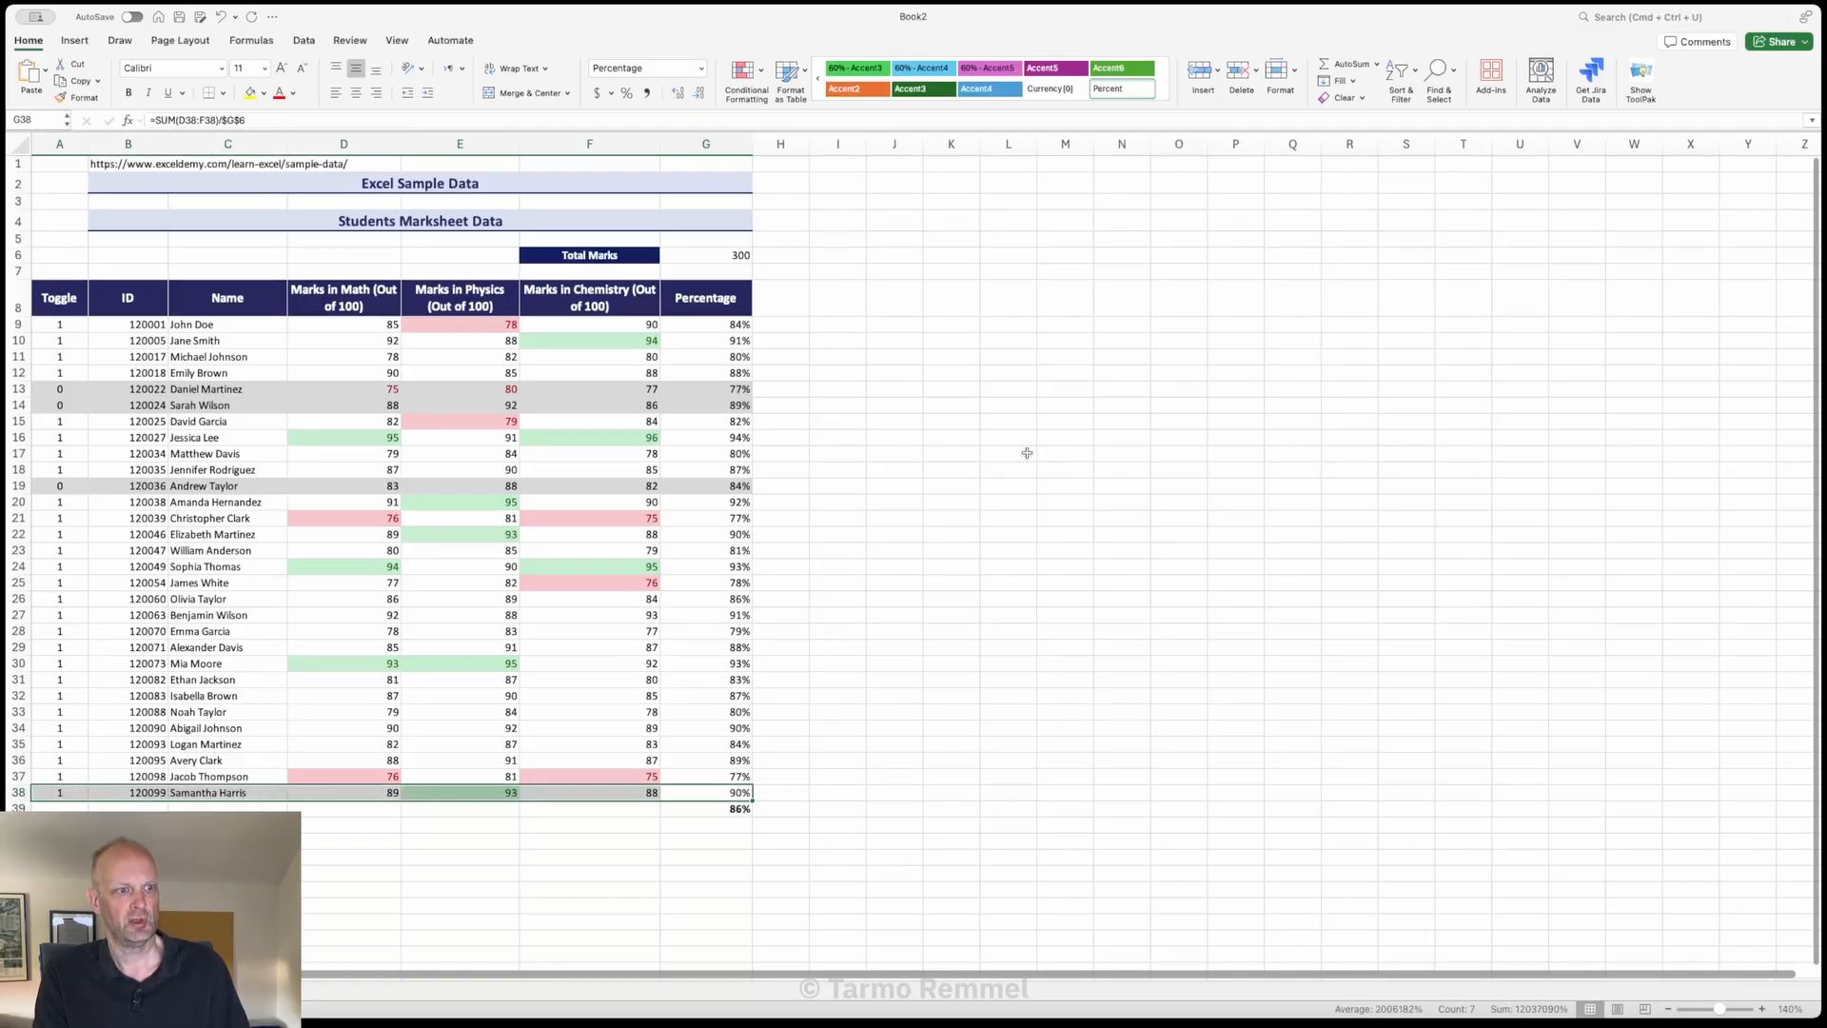
click(1052, 469)
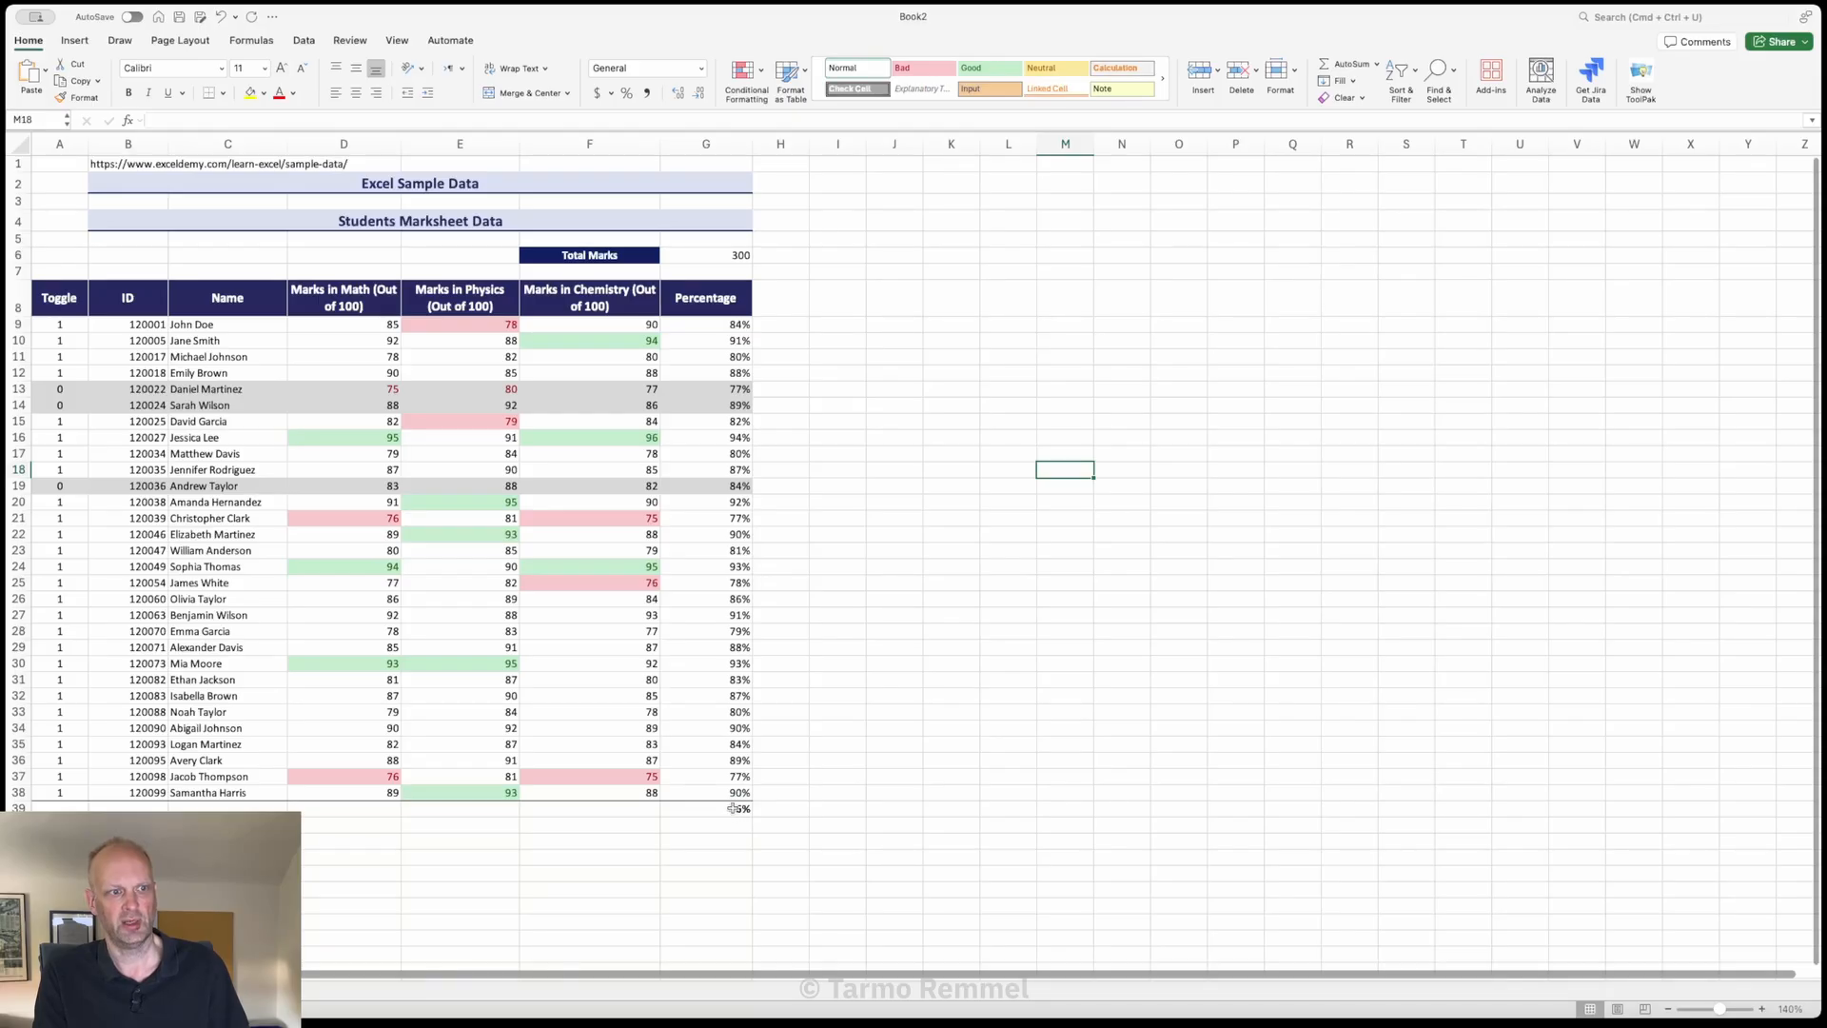
Step: Label F39 as "Oveall Average" and make the label bold and right-aligned
click(637, 809)
text(Ovear)
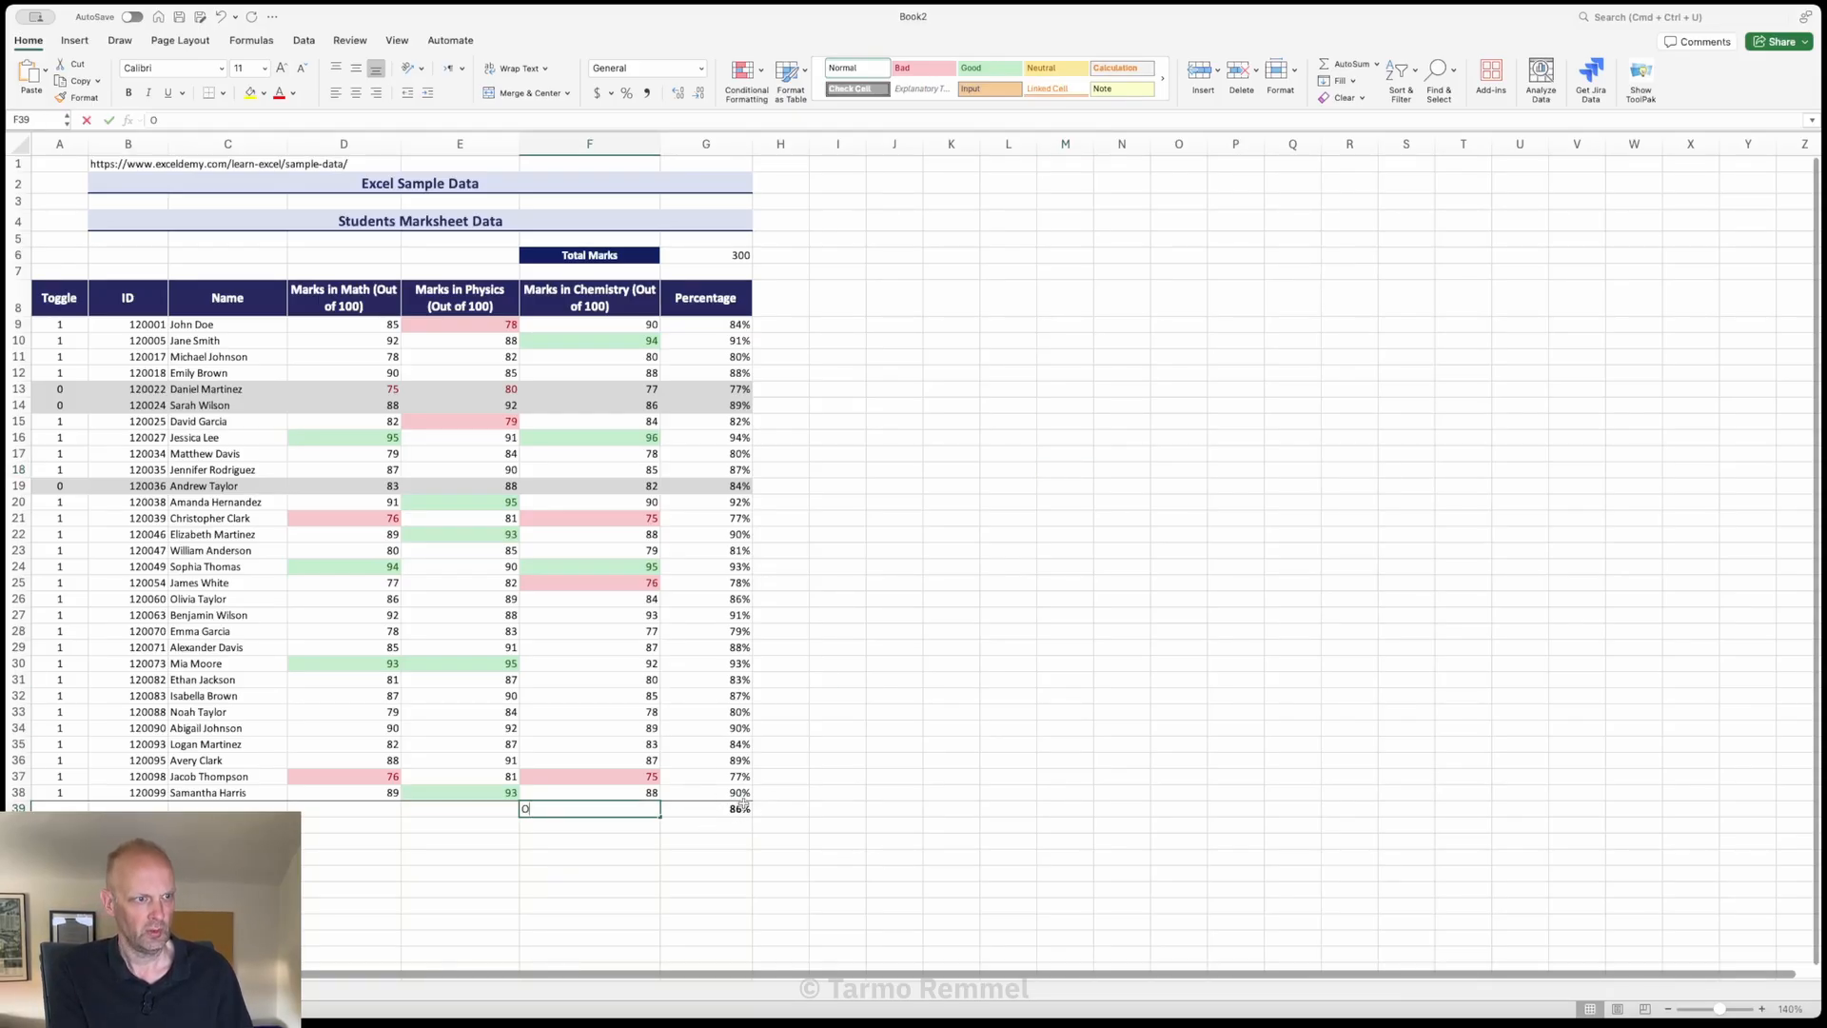
key(BackSpace)
key(BackSpace)
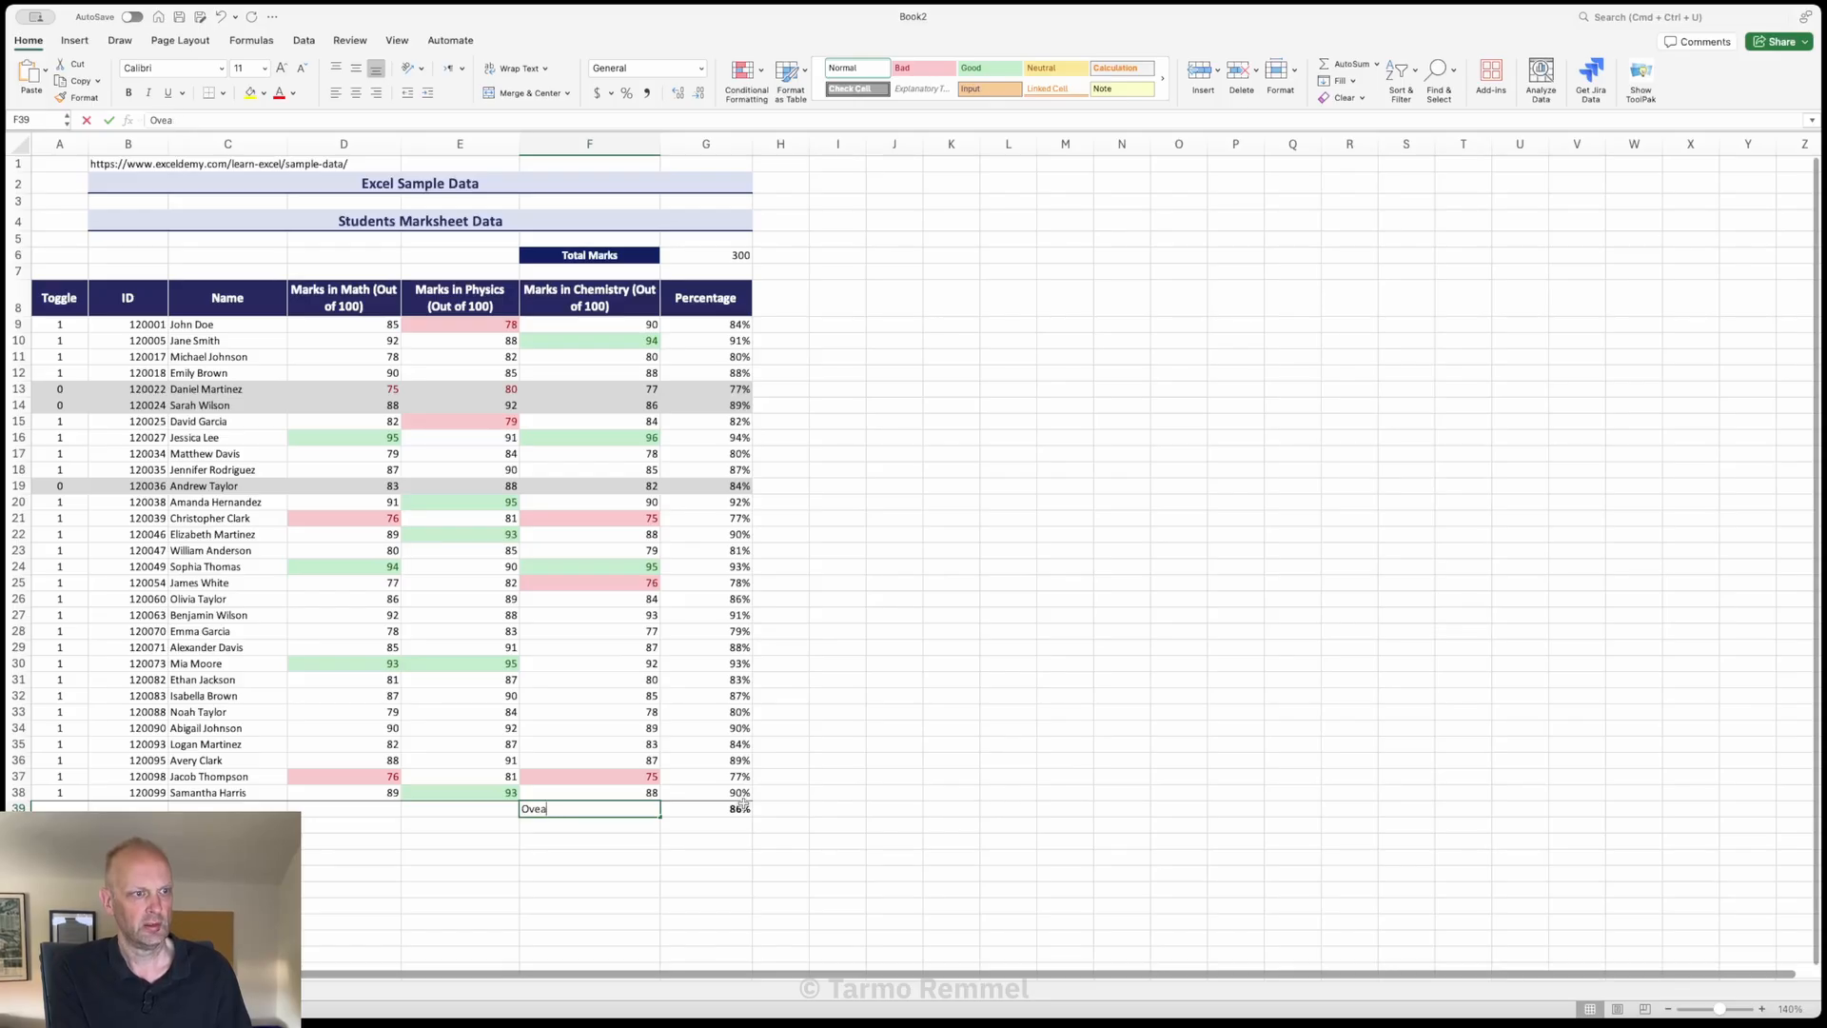
text(ll Average)
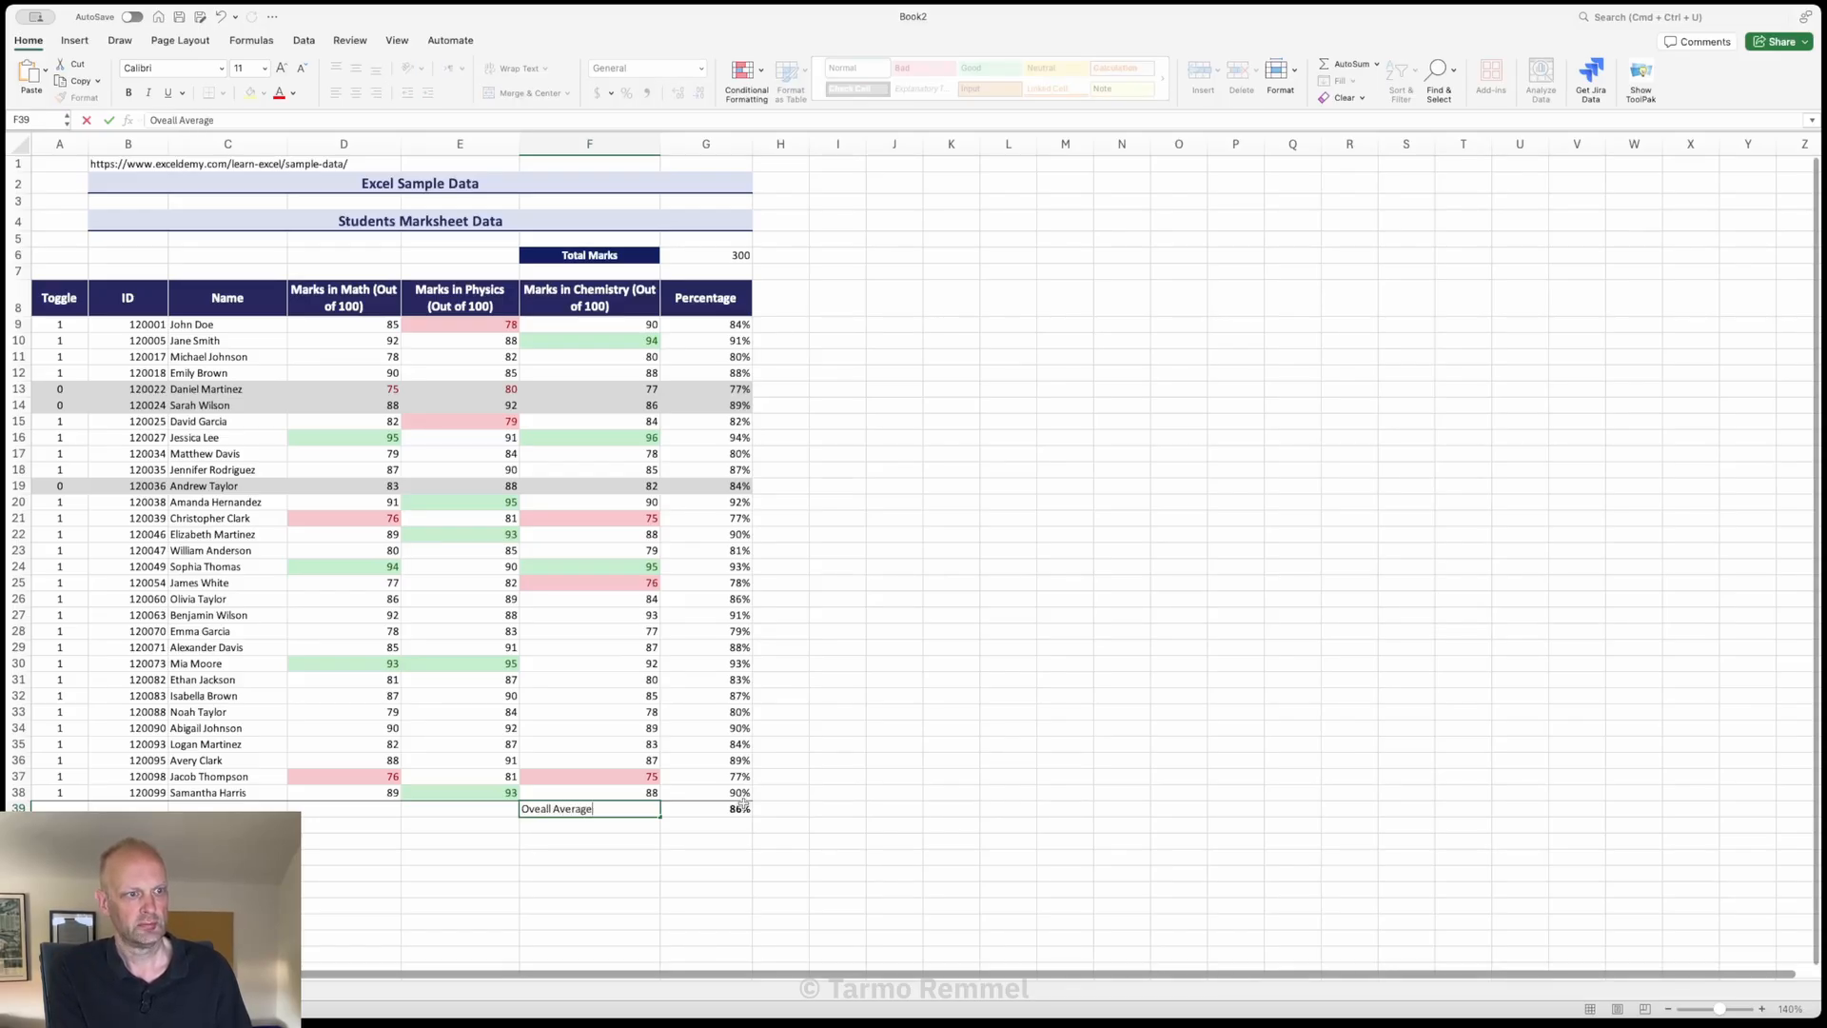
key(Return)
key(Up)
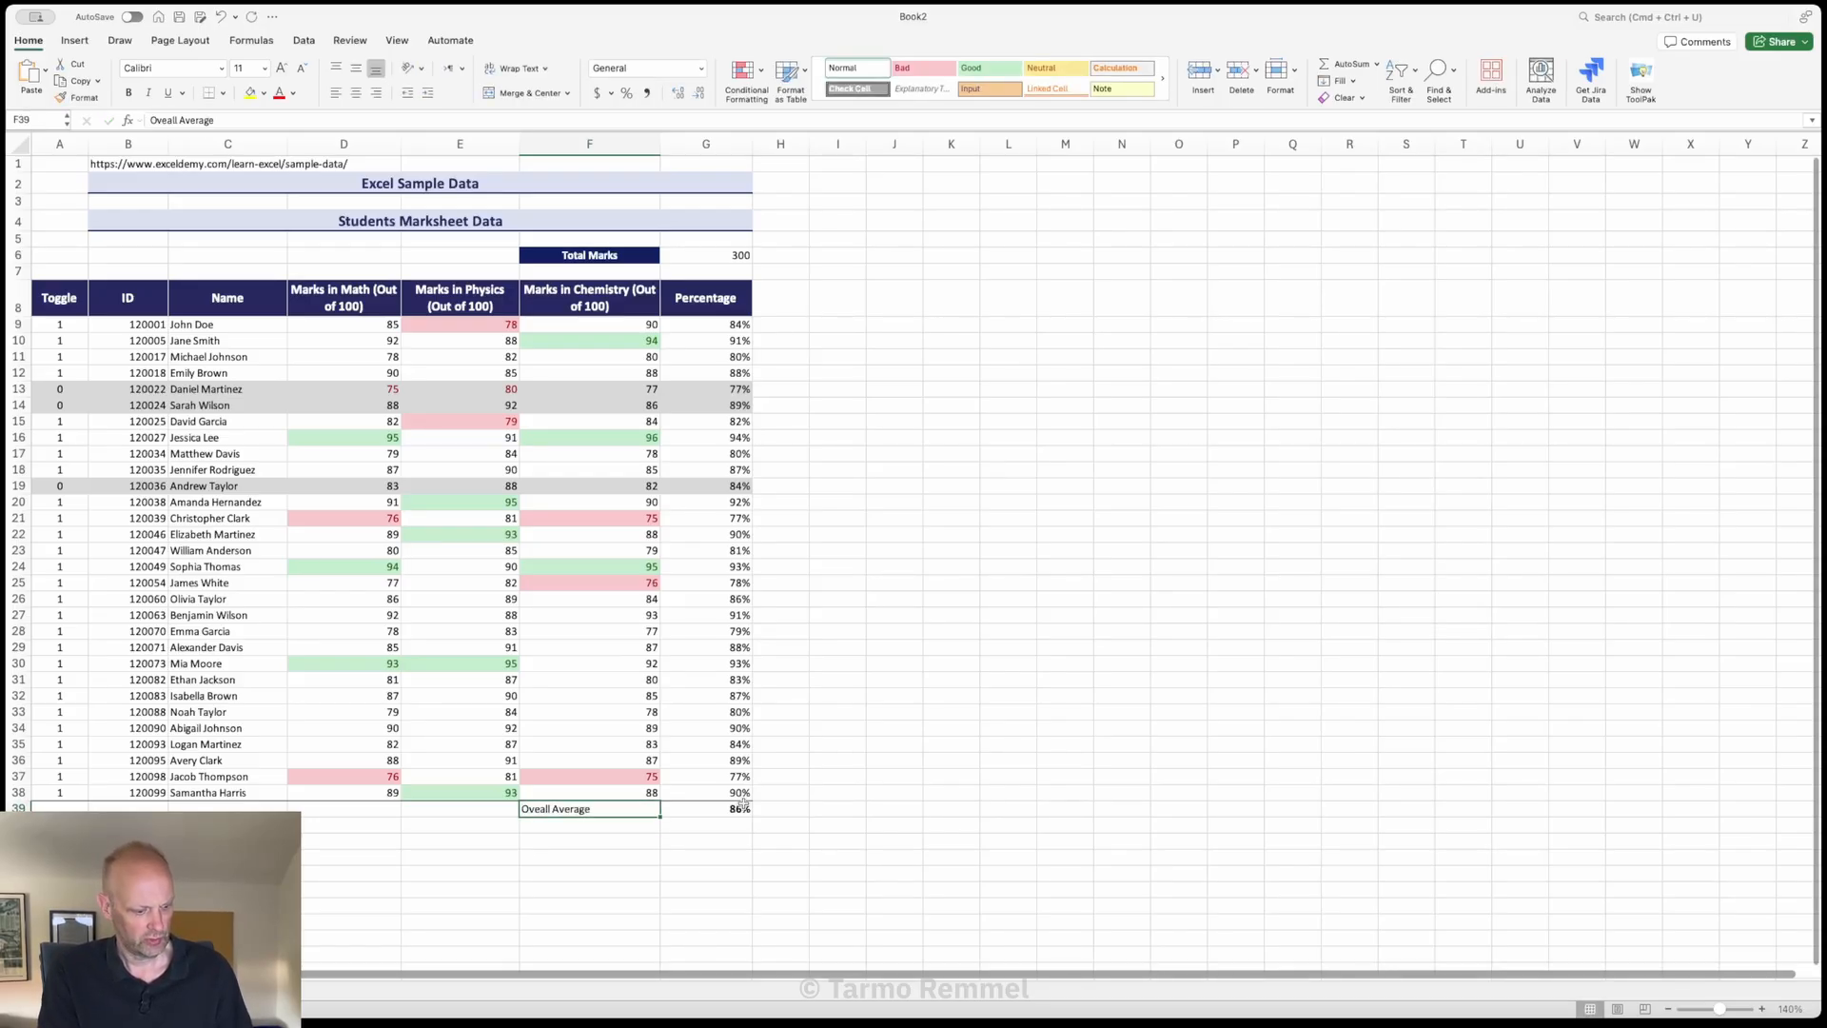
key(super+b)
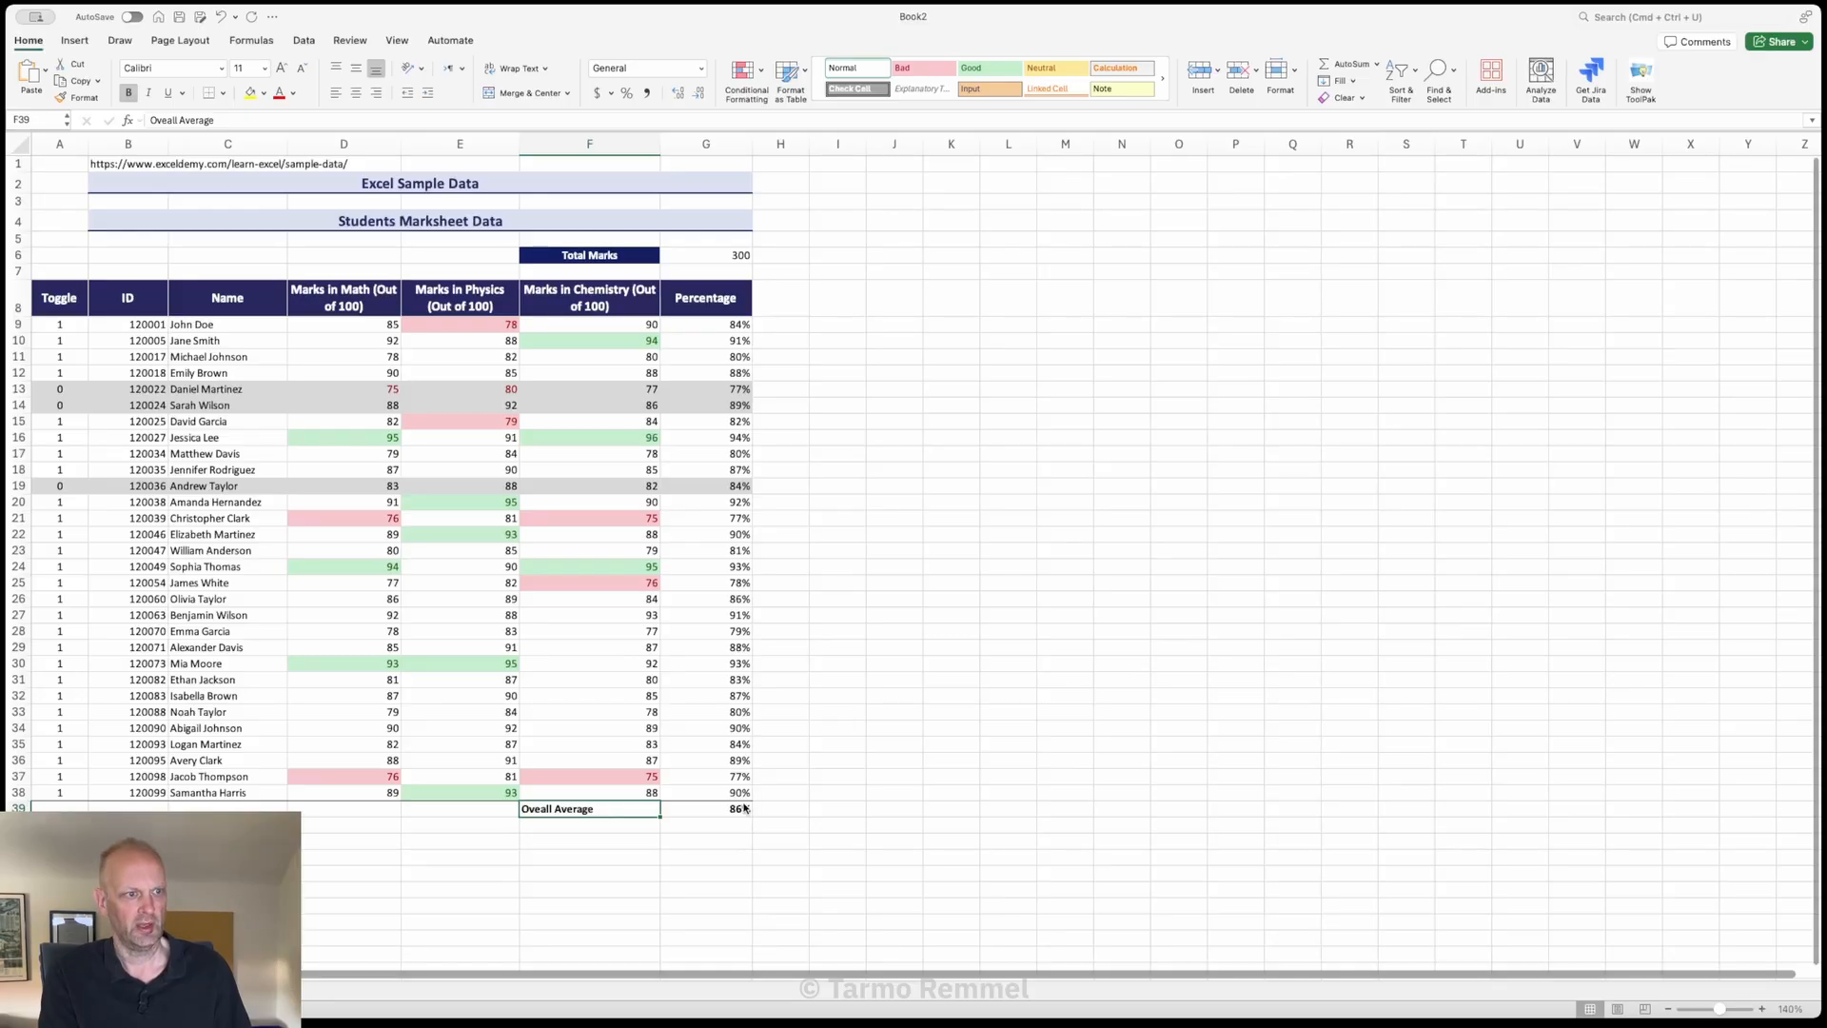
click(378, 94)
click(1202, 569)
click(1292, 534)
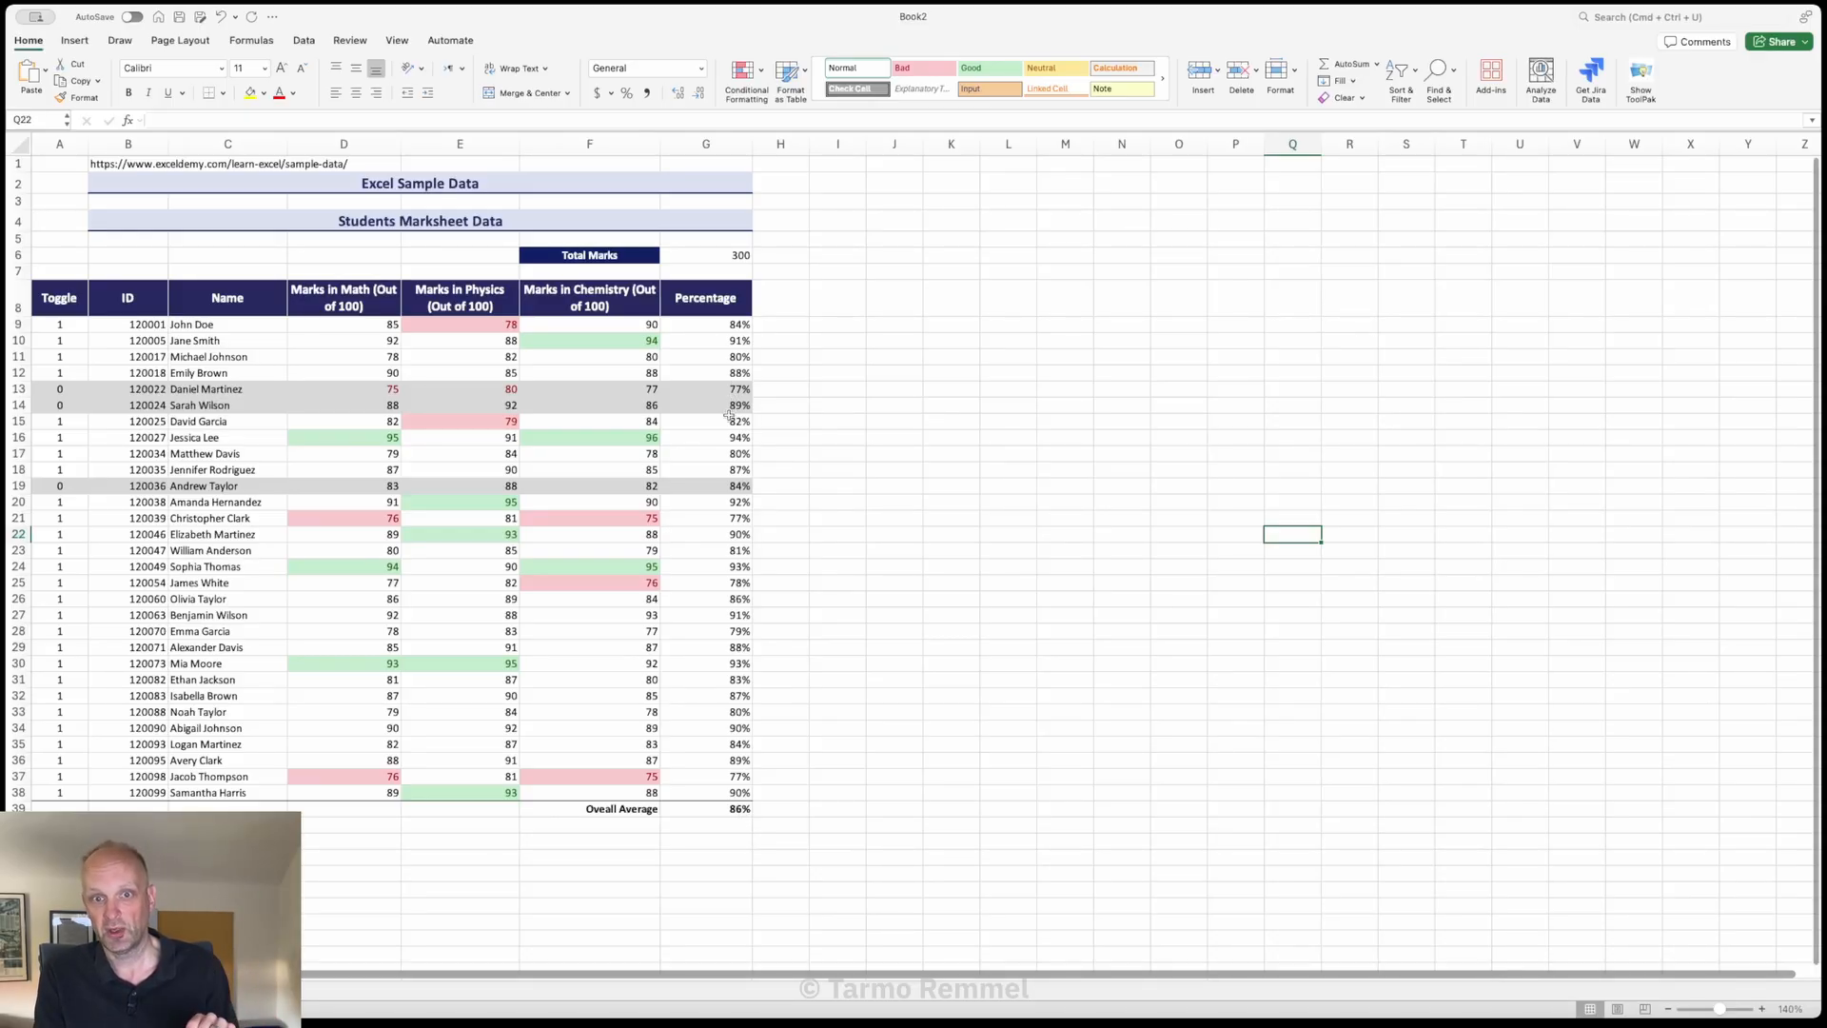
Step: Change the percentage formula in G9 to =IF(A9=0,"",SUM(D9:F9)/$G$6) so that a Toggle of 0 leaves the cell blank
click(711, 809)
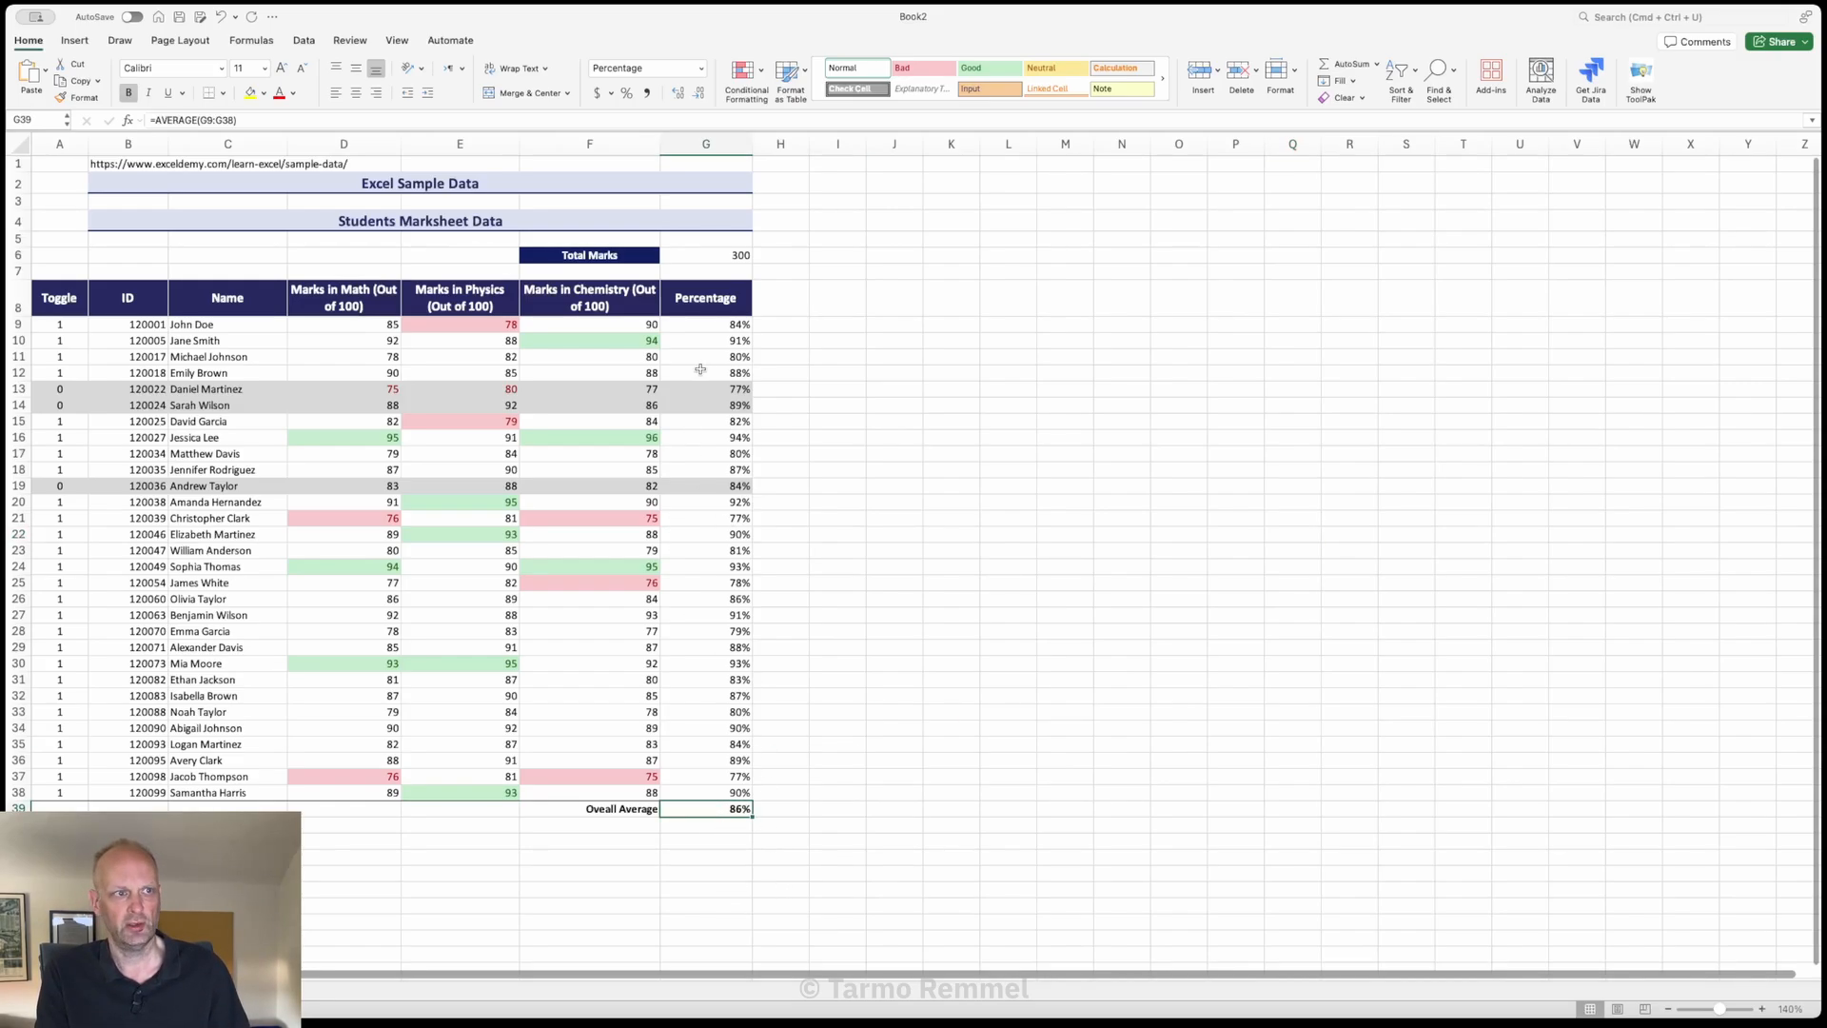
click(713, 325)
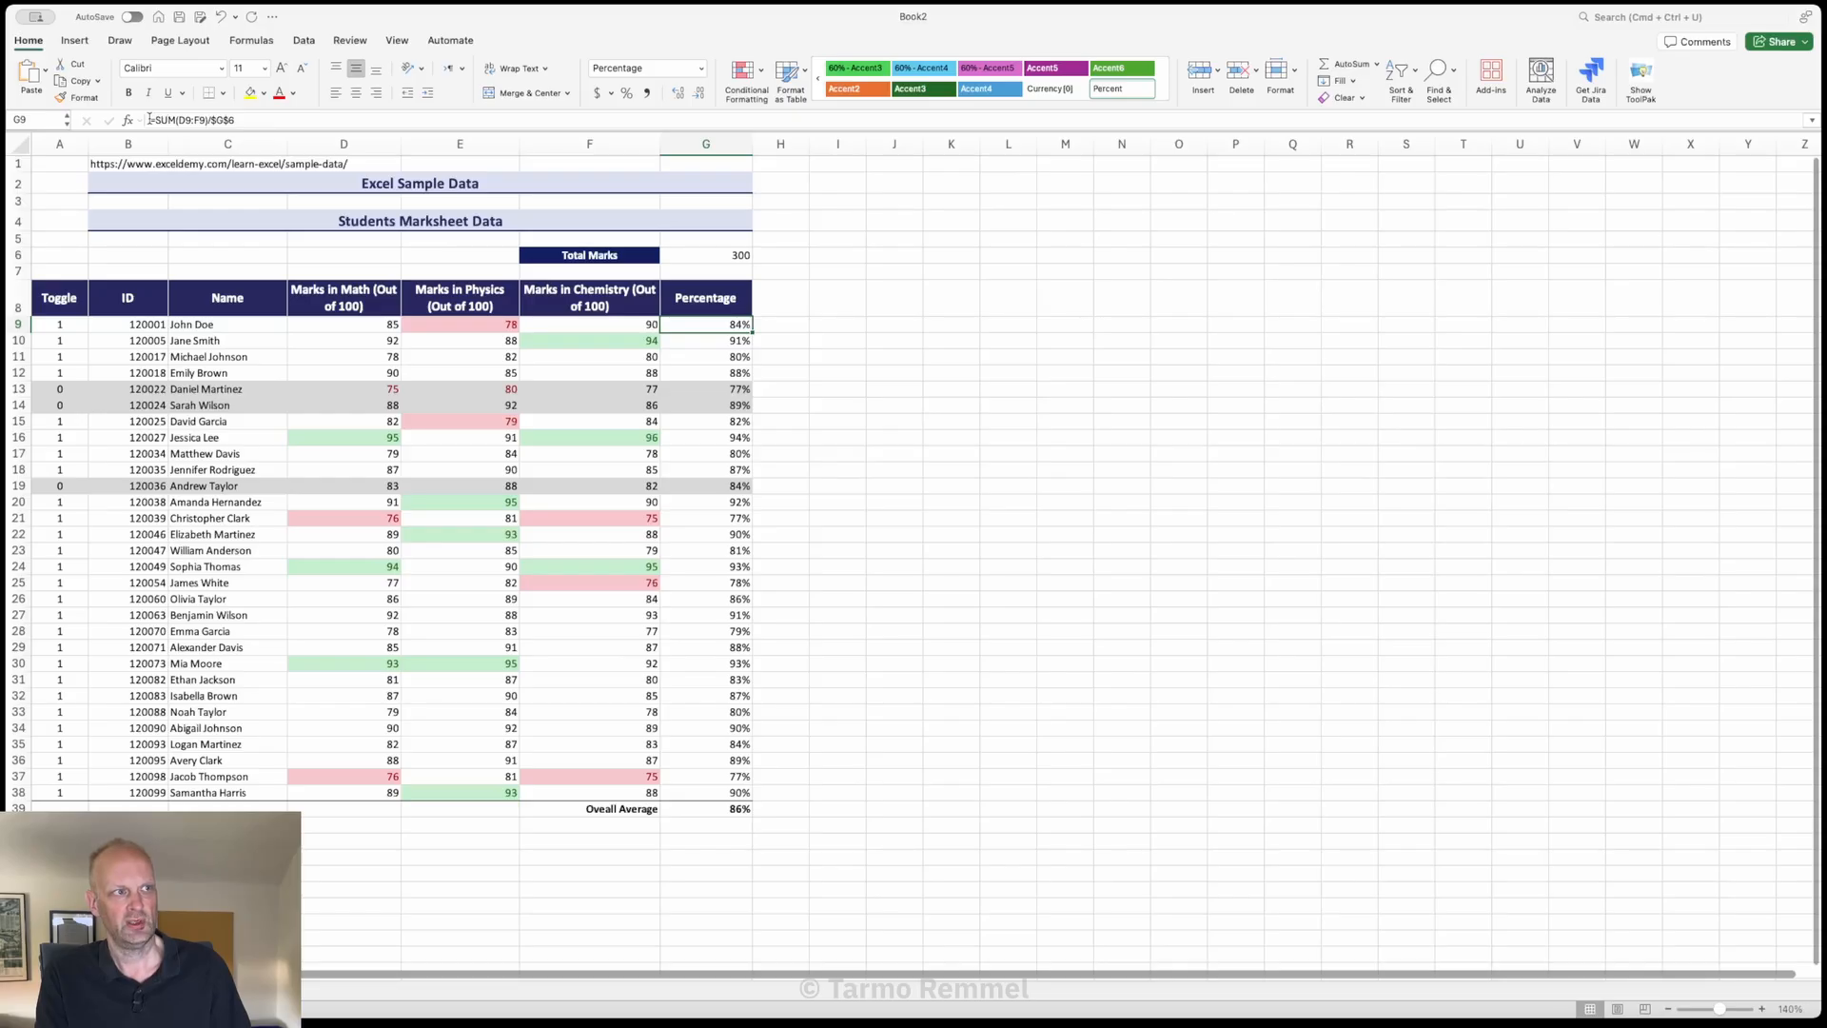
drag(149, 120, 252, 119)
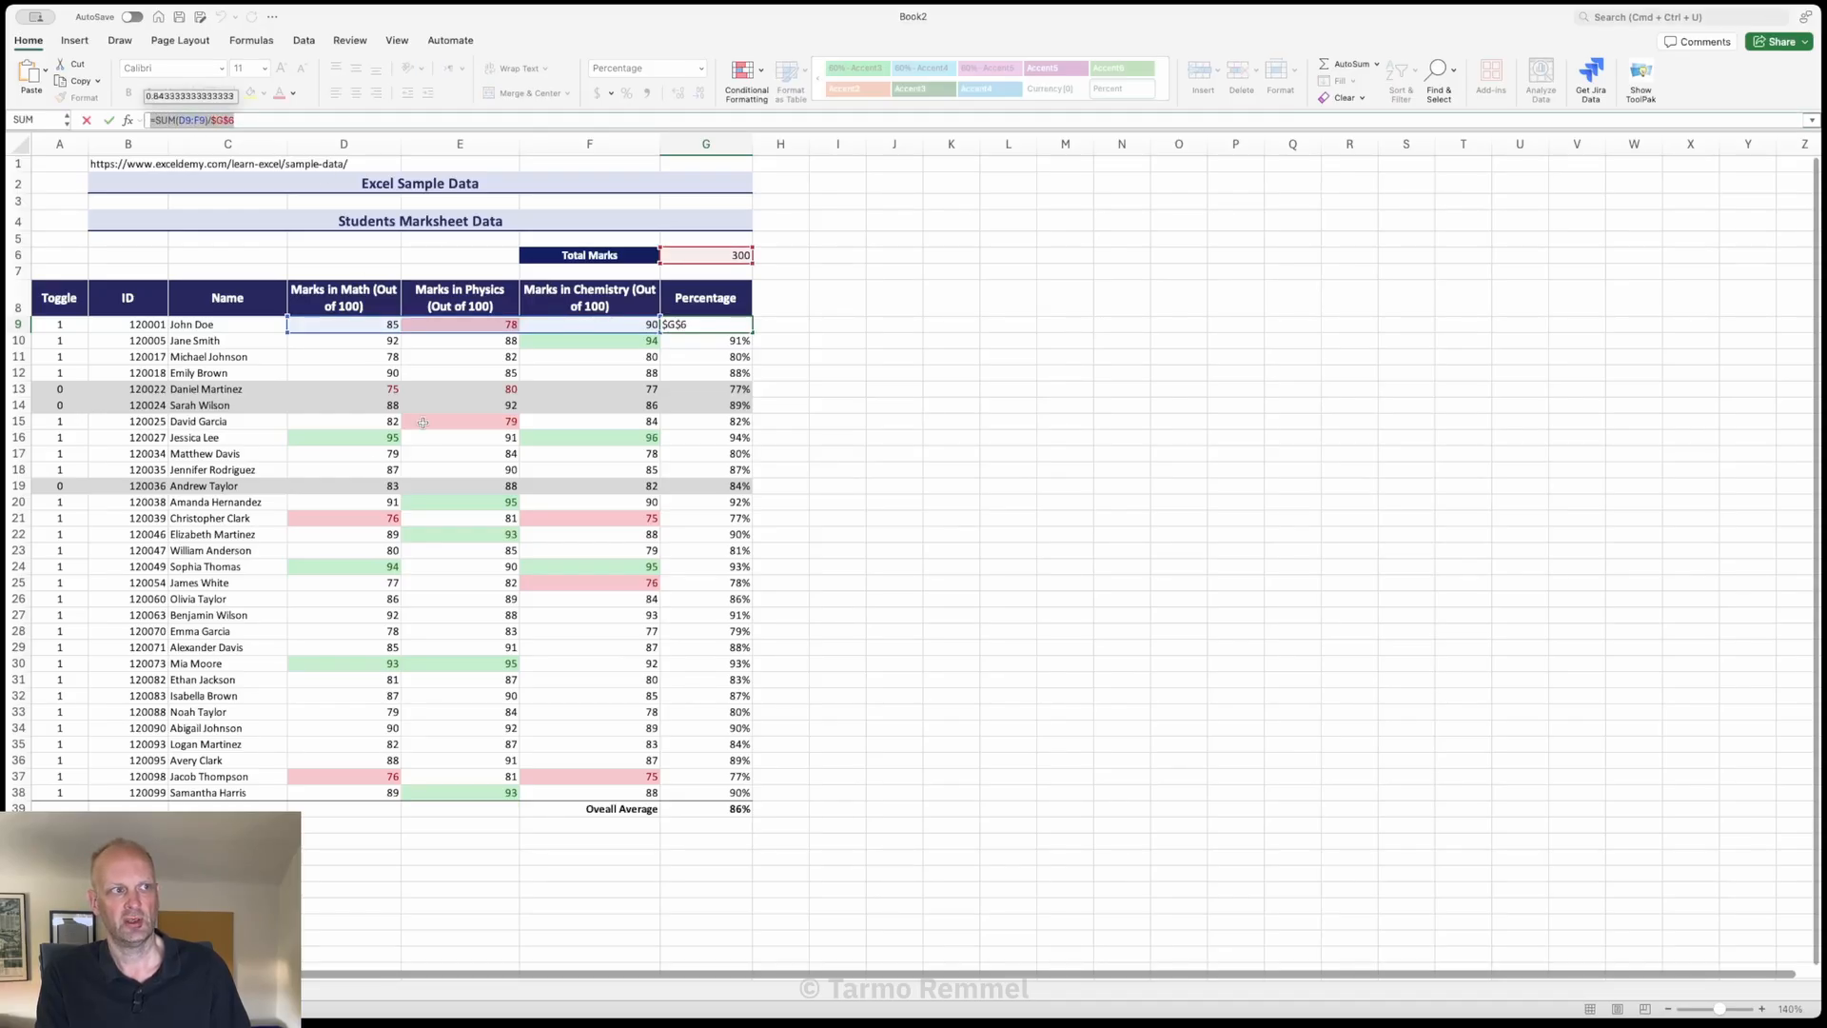
click(151, 121)
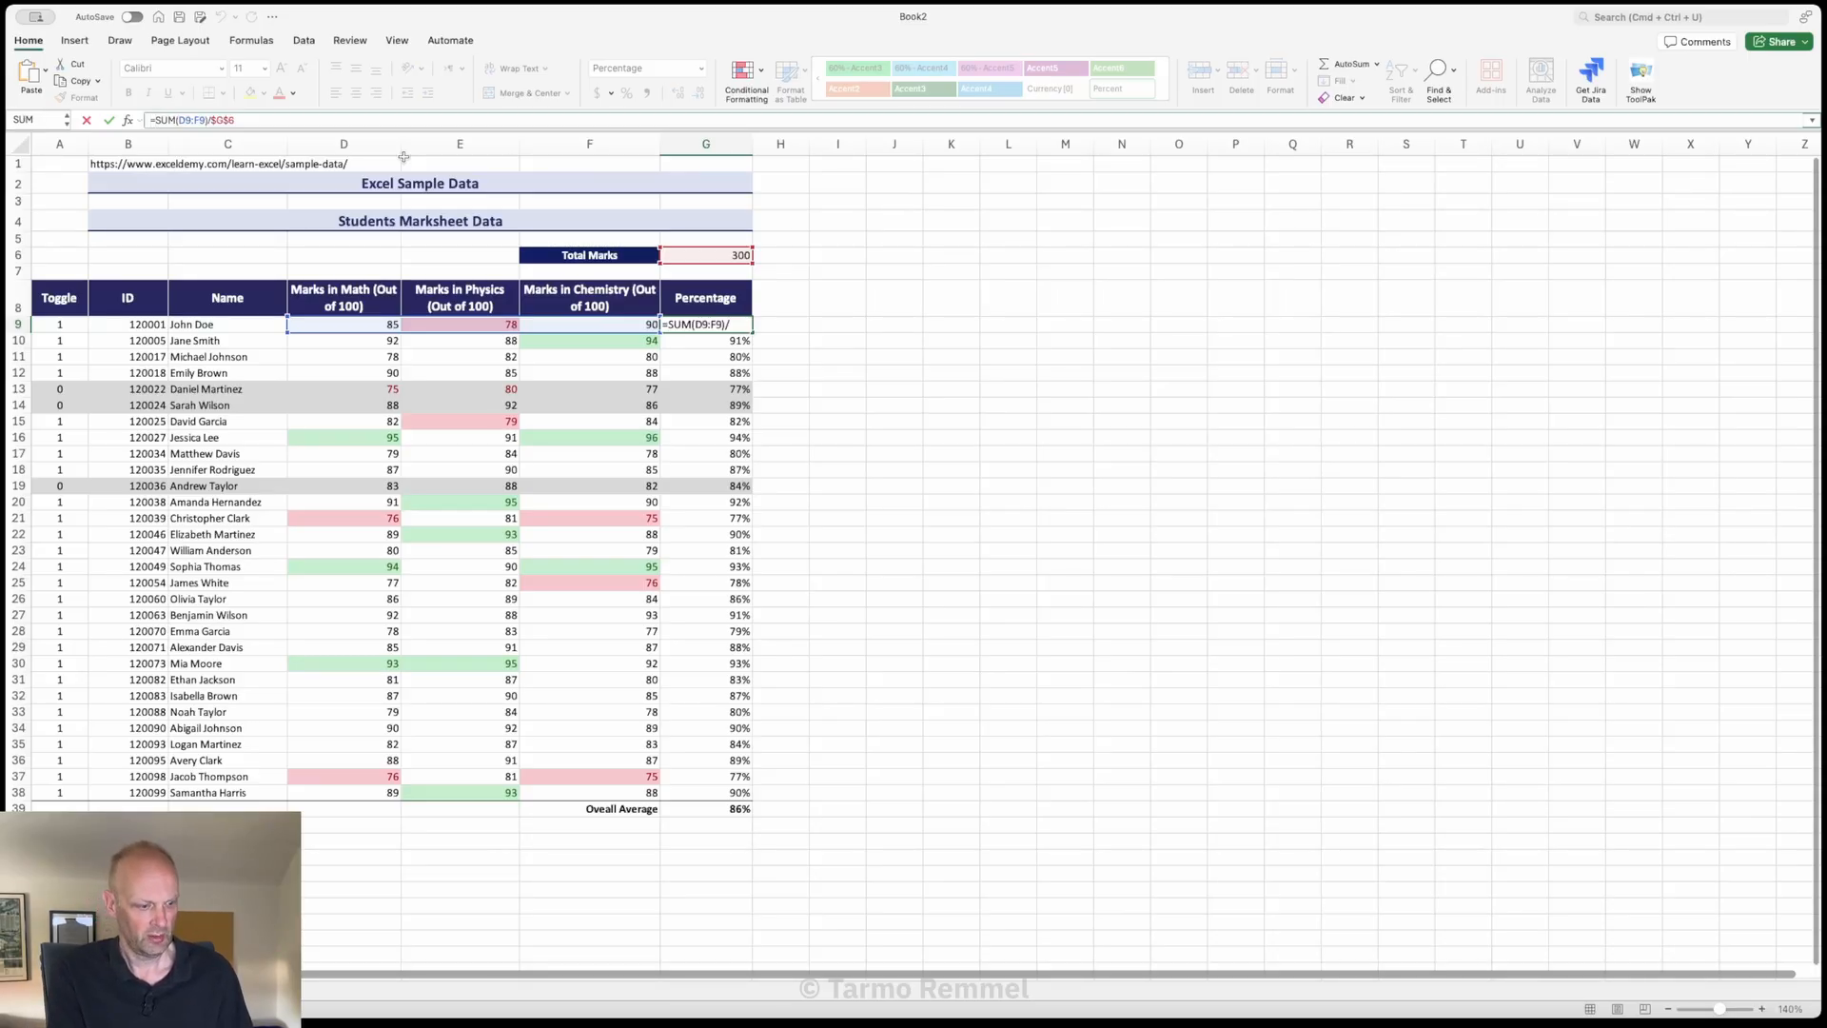
text(if()
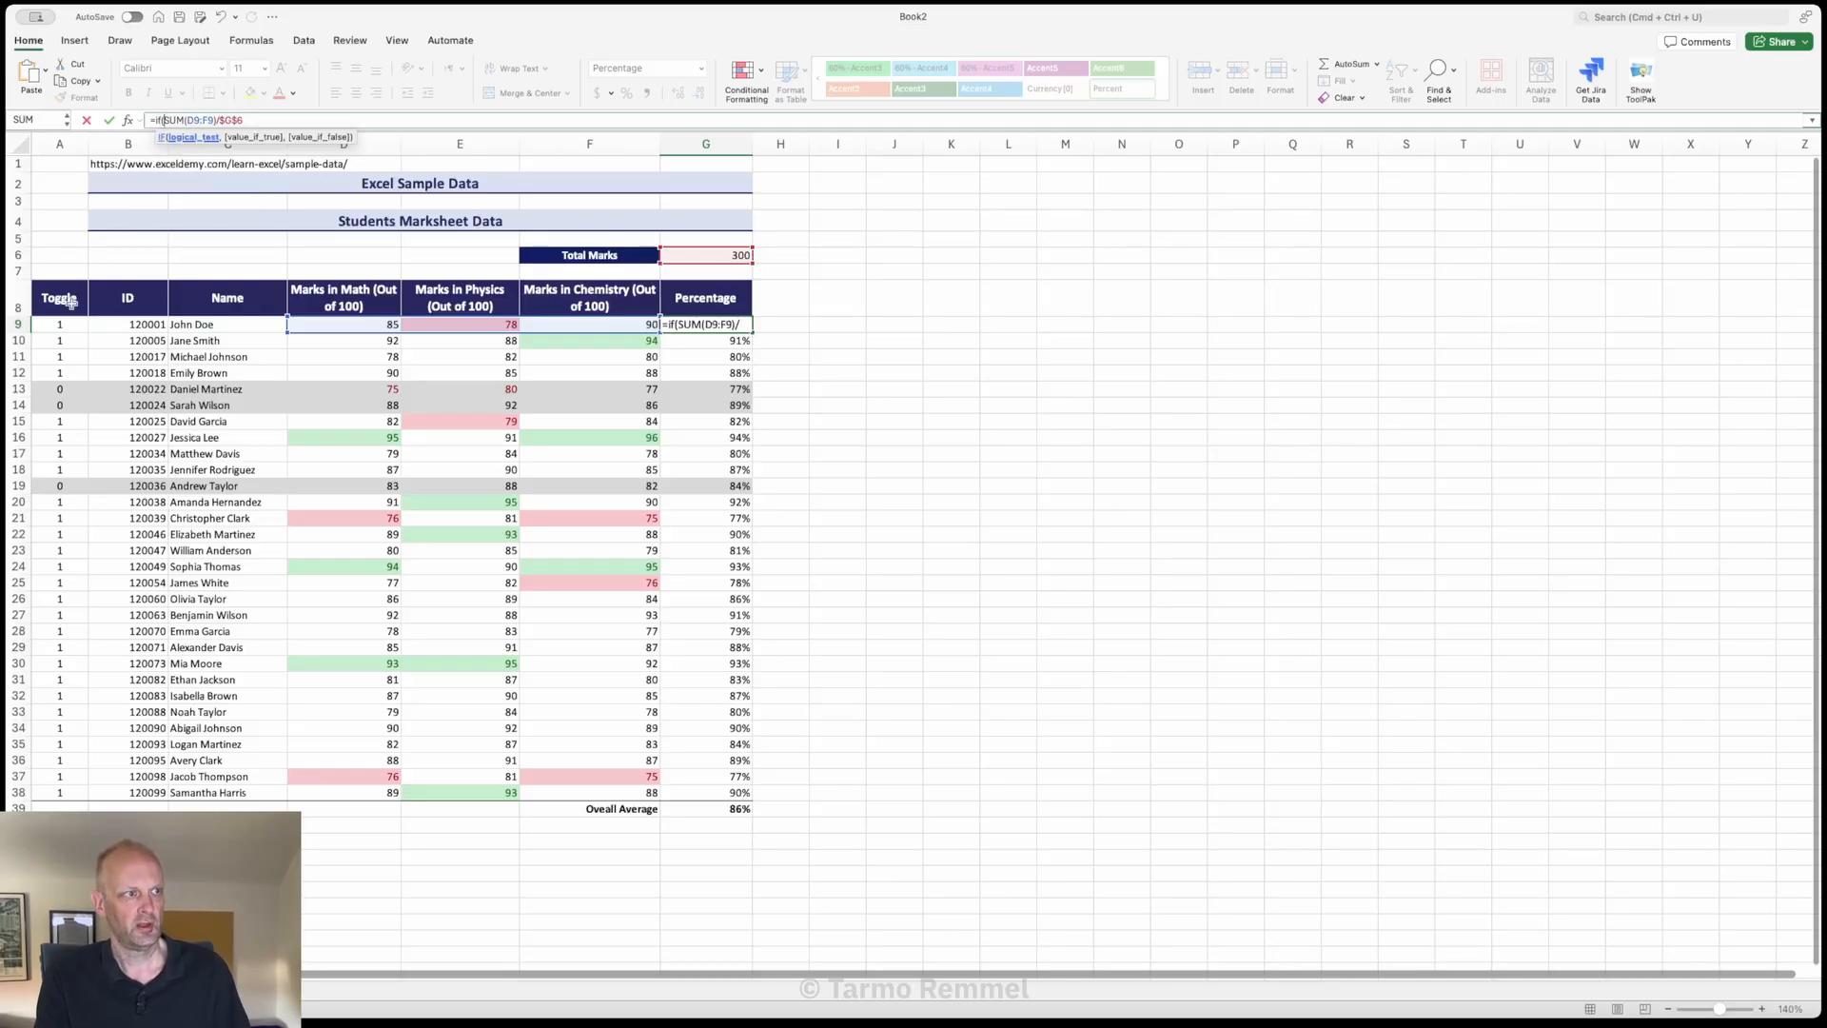
click(57, 325)
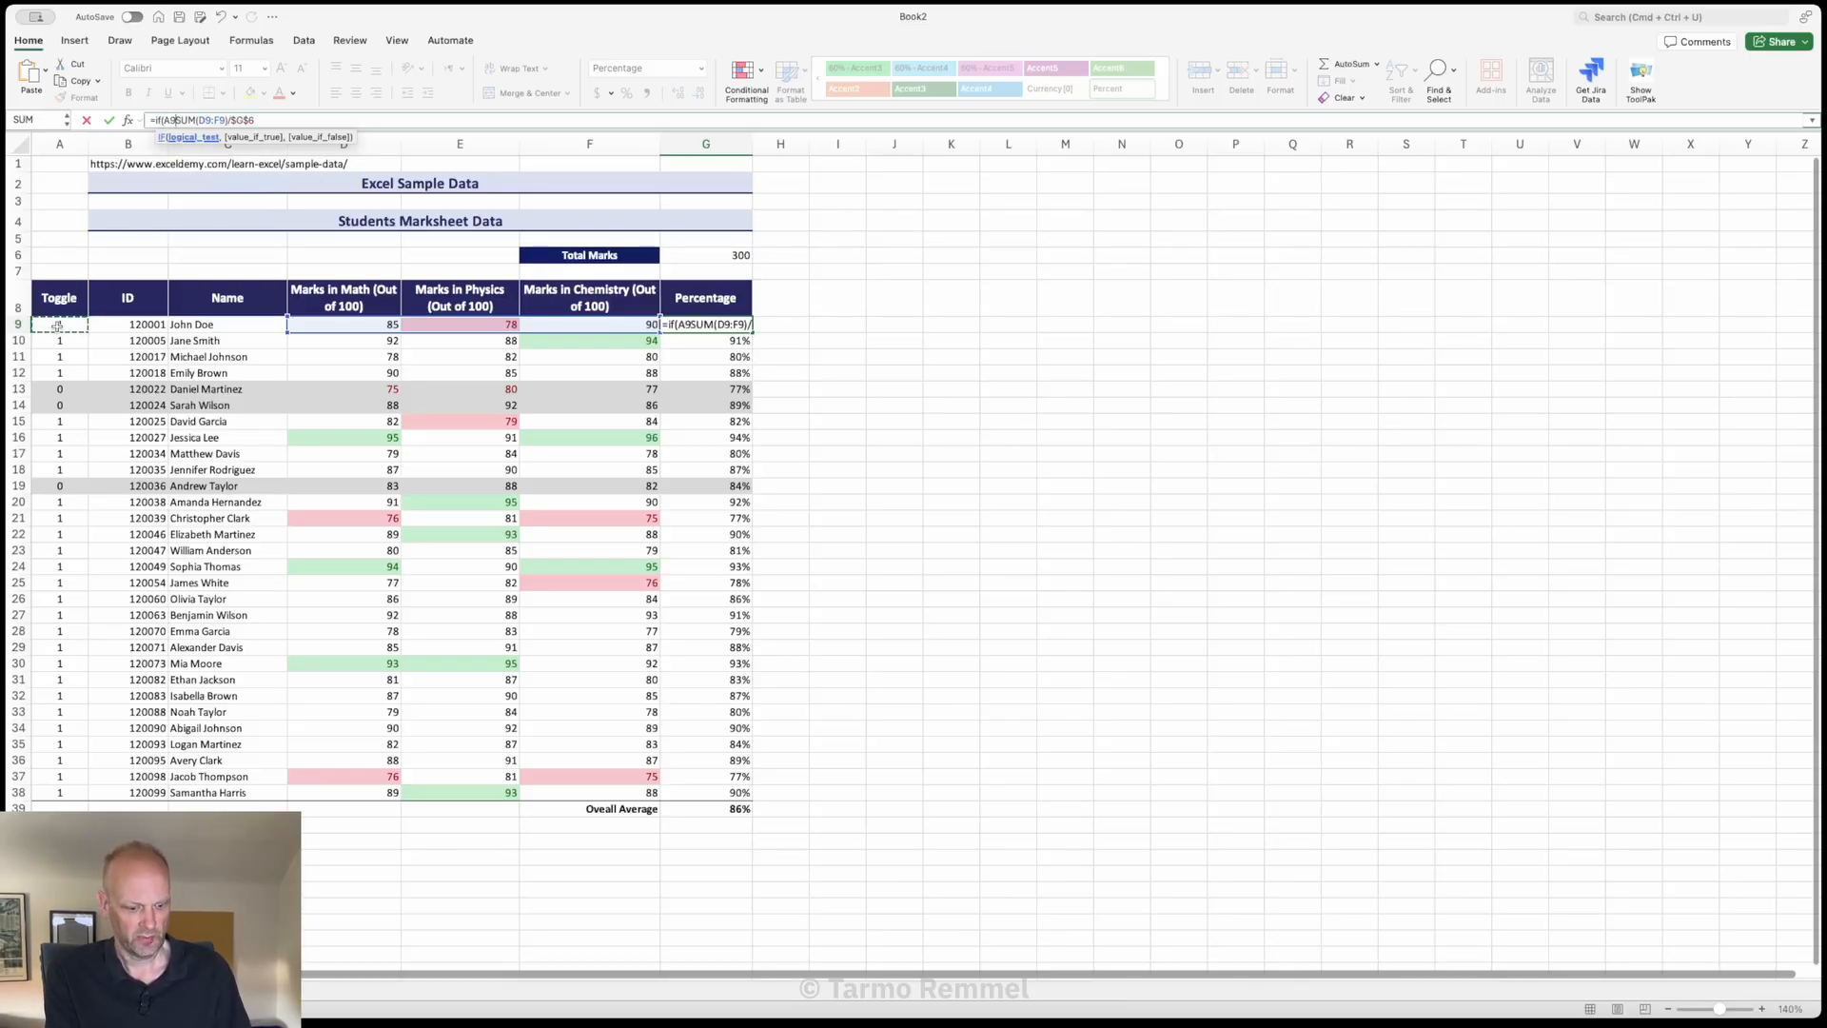
text(=0)
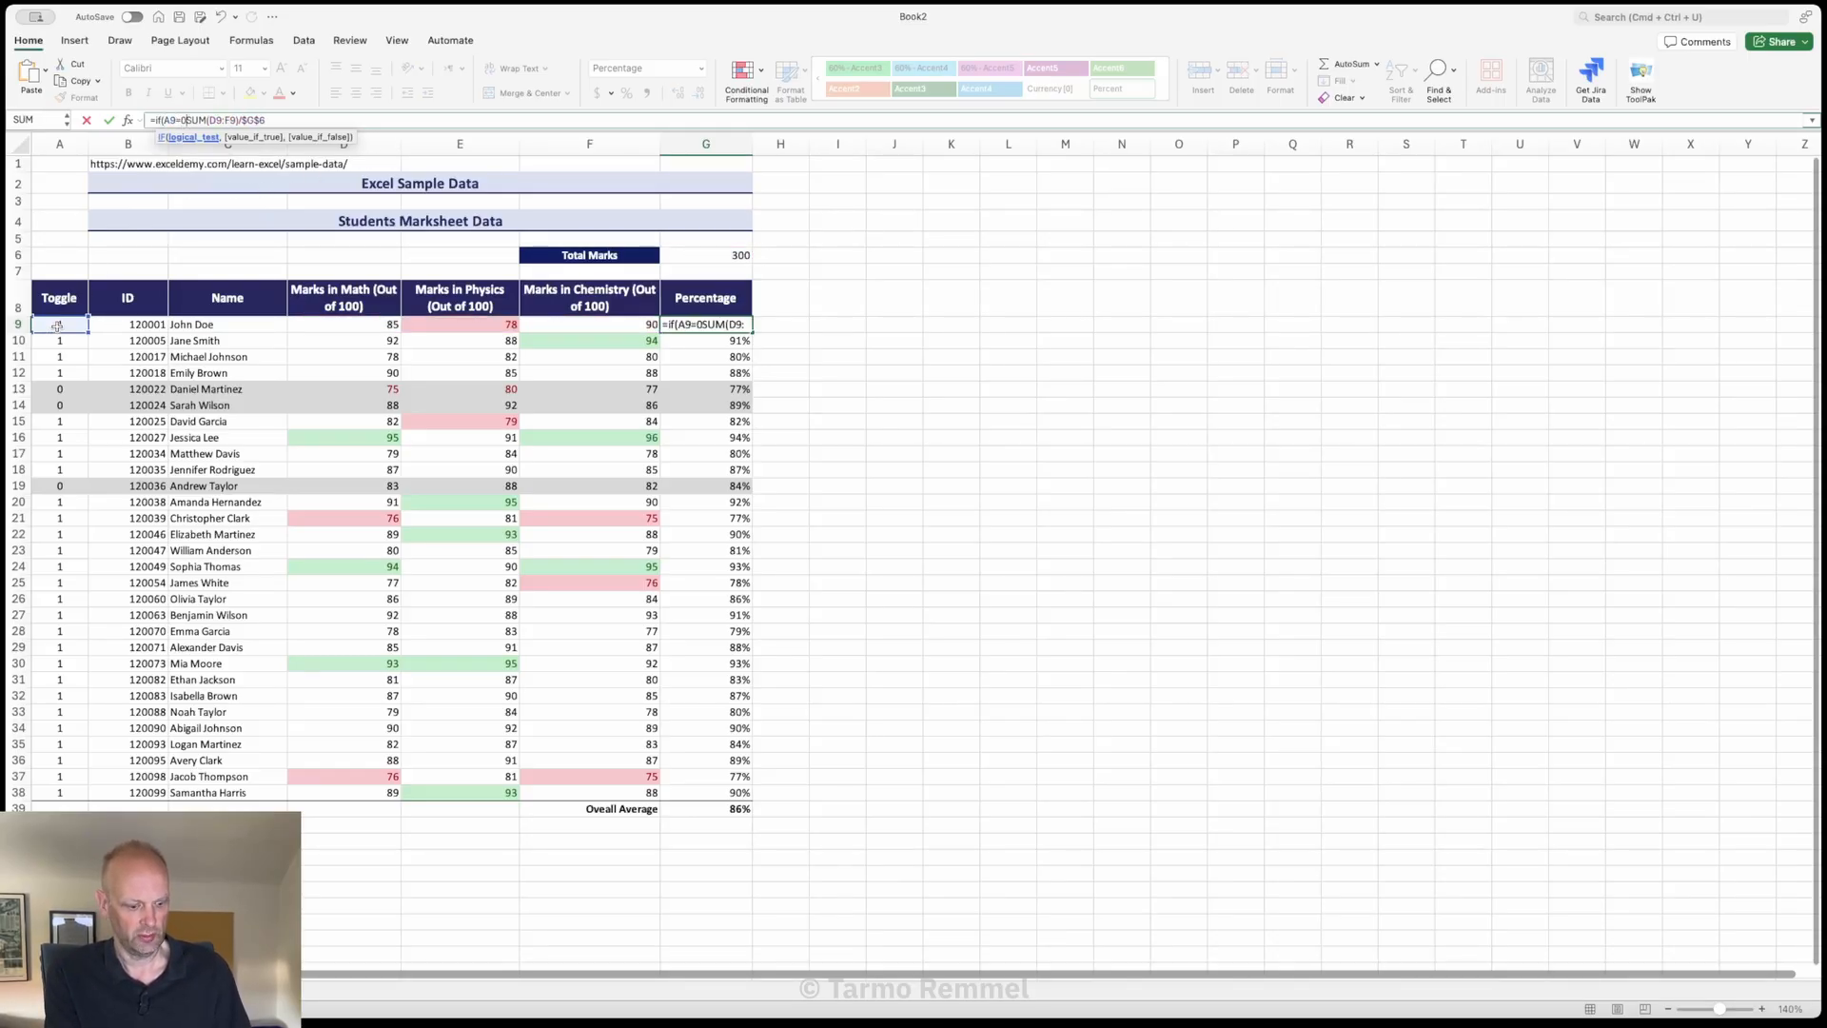
text(,)
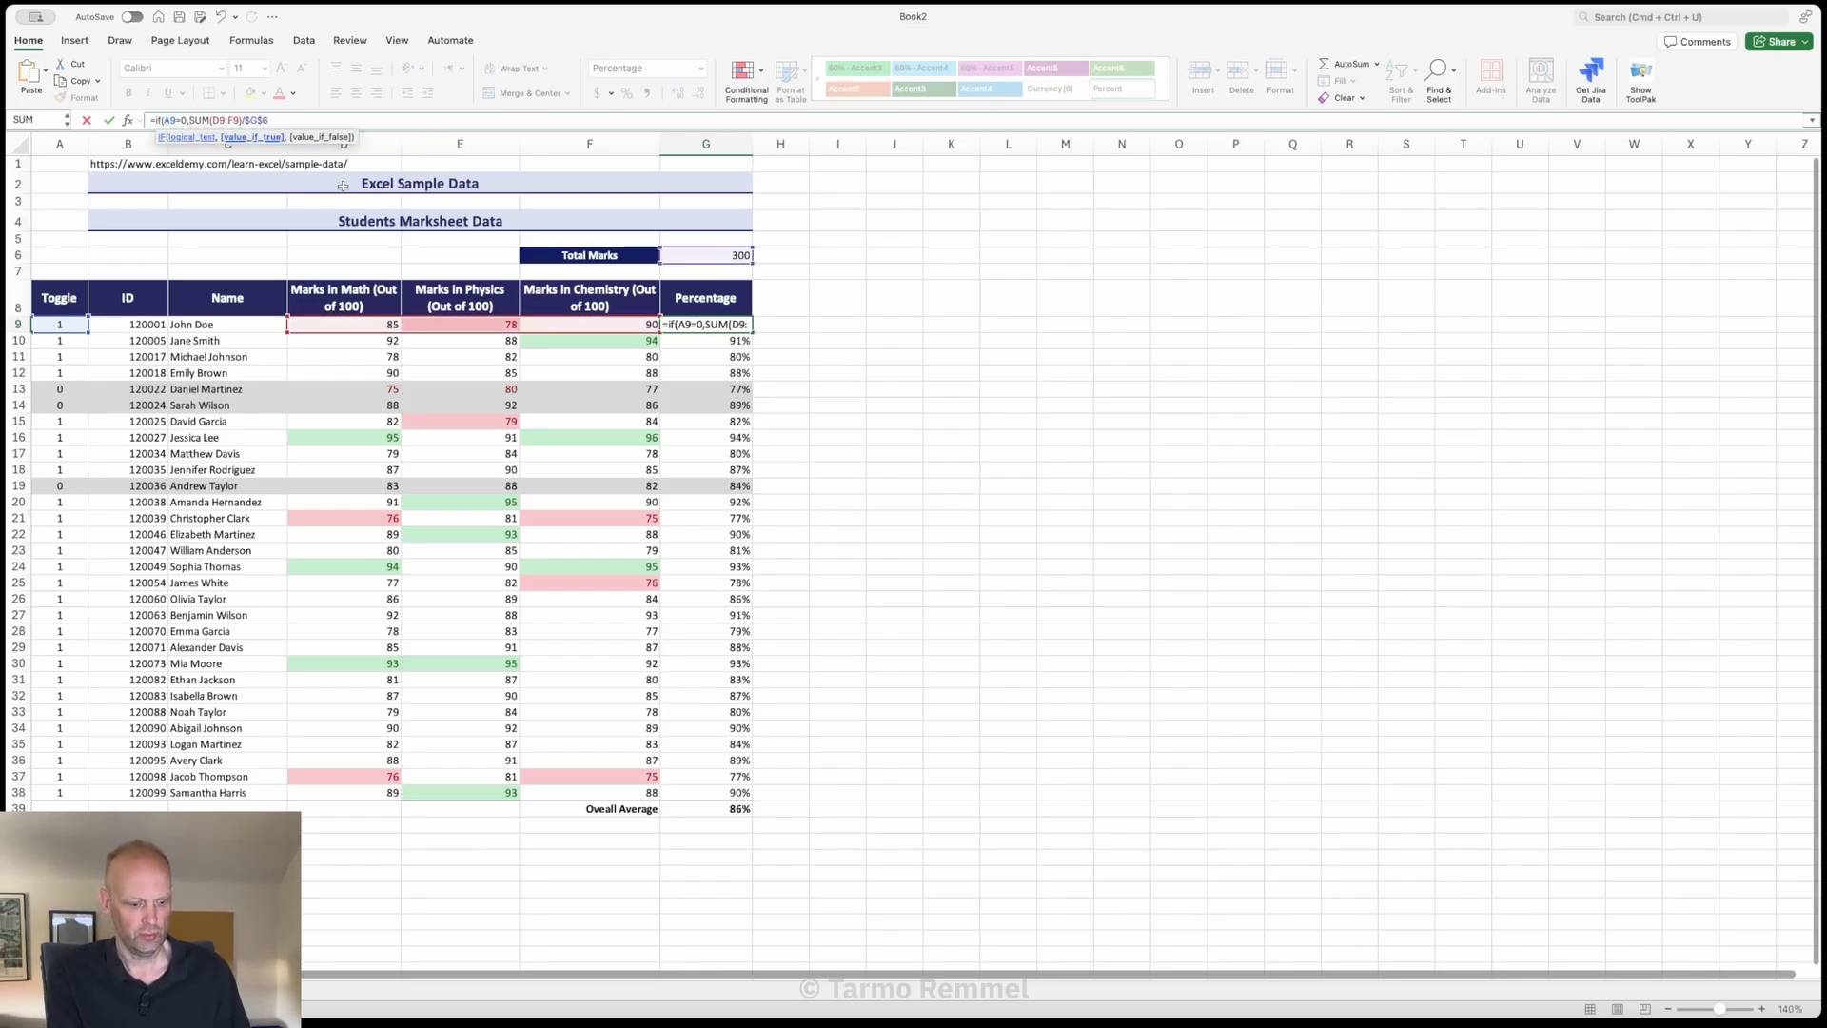
text("")
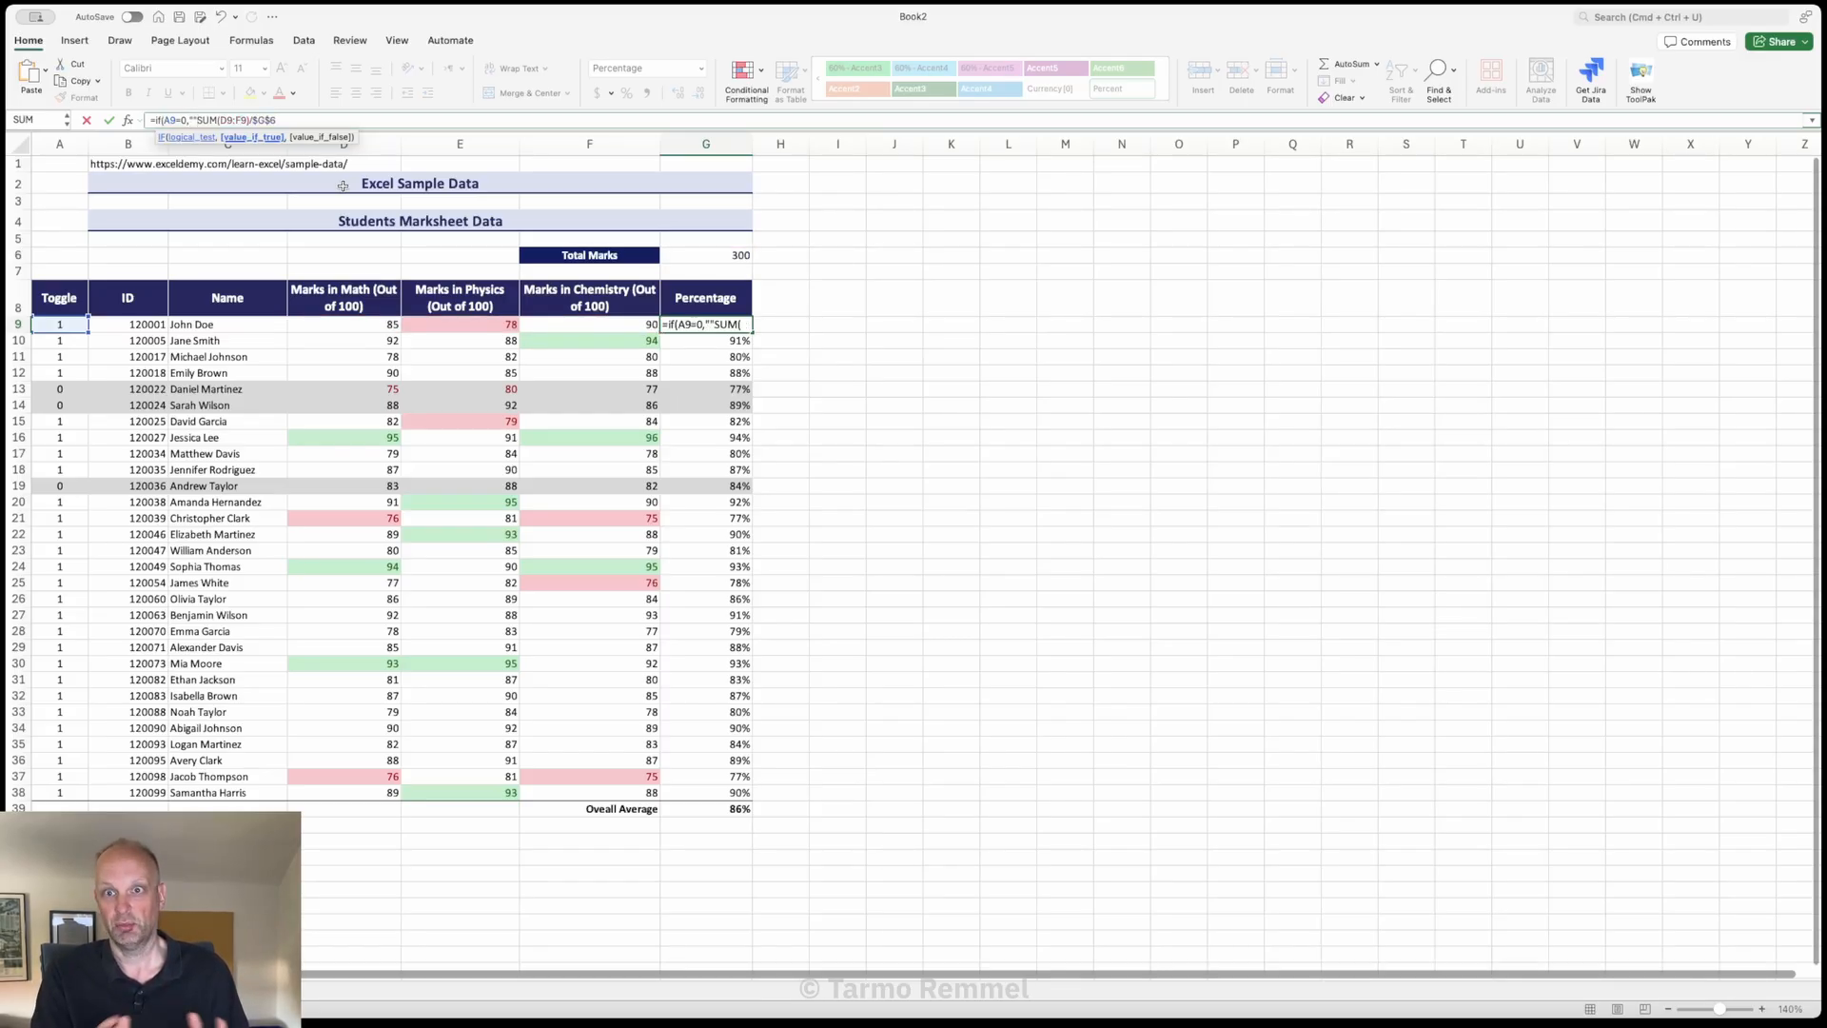
text(,)
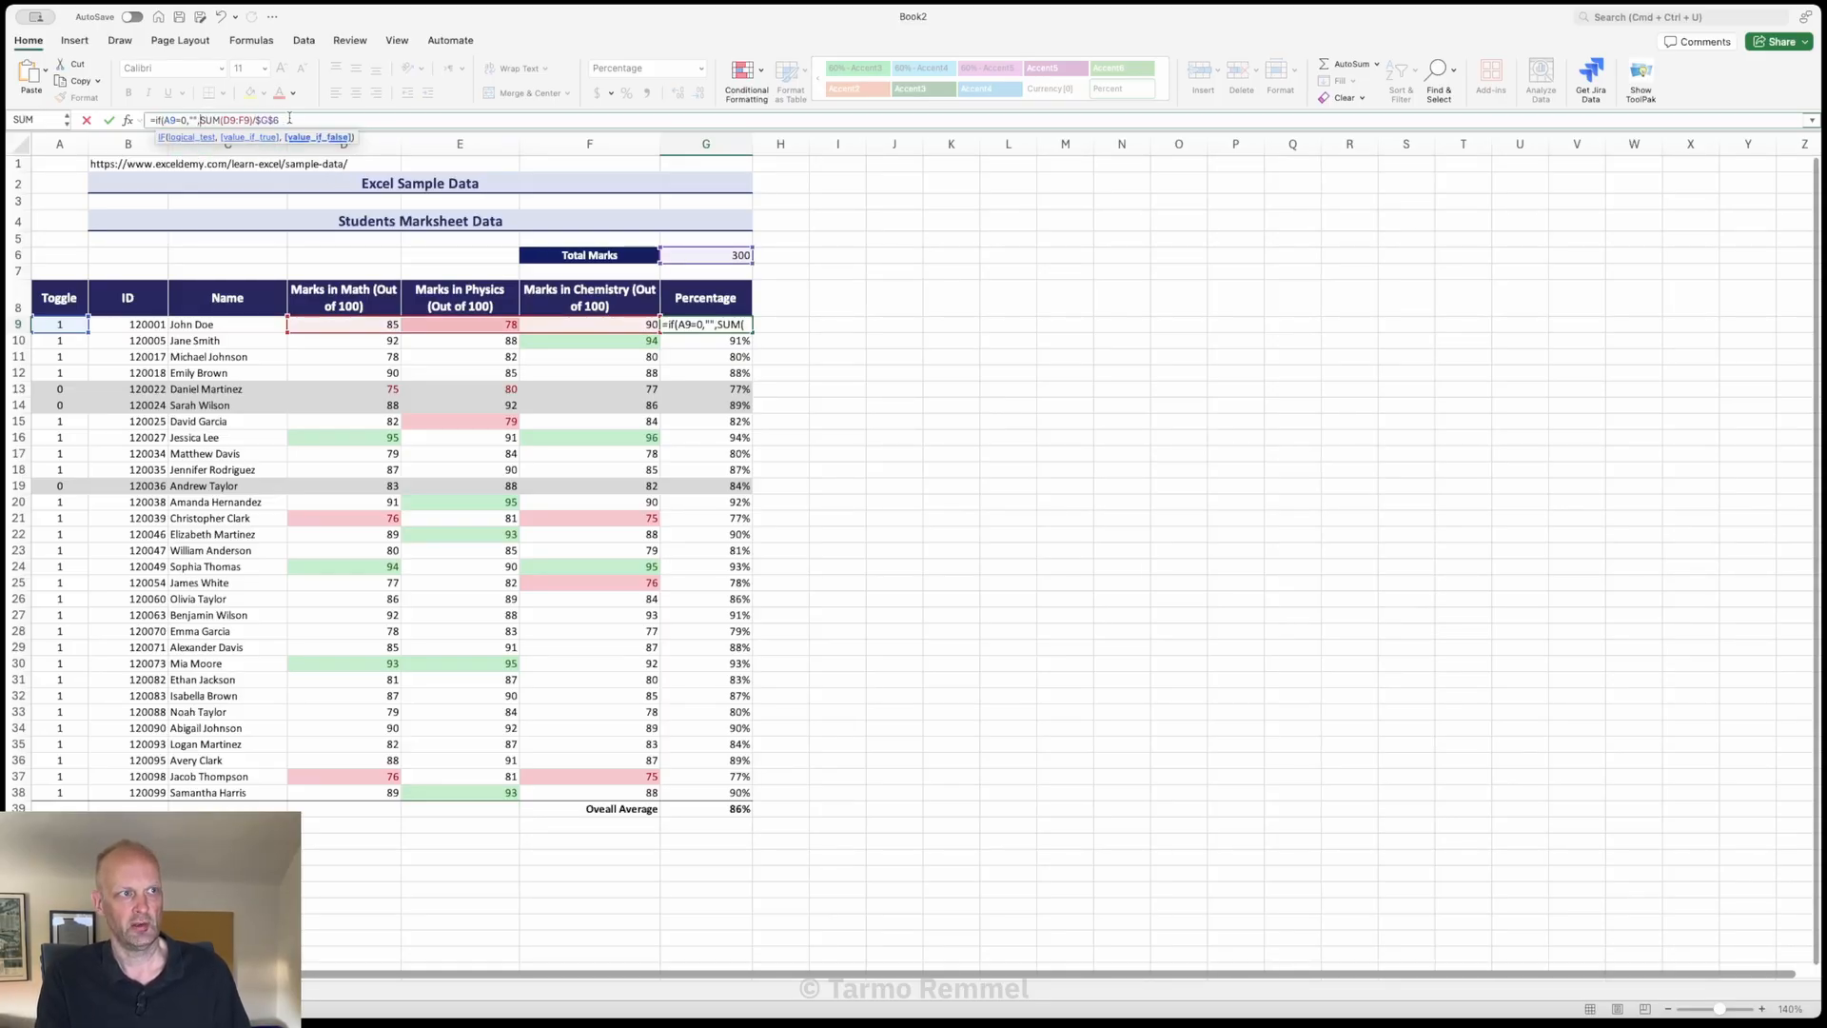
click(289, 118)
text())
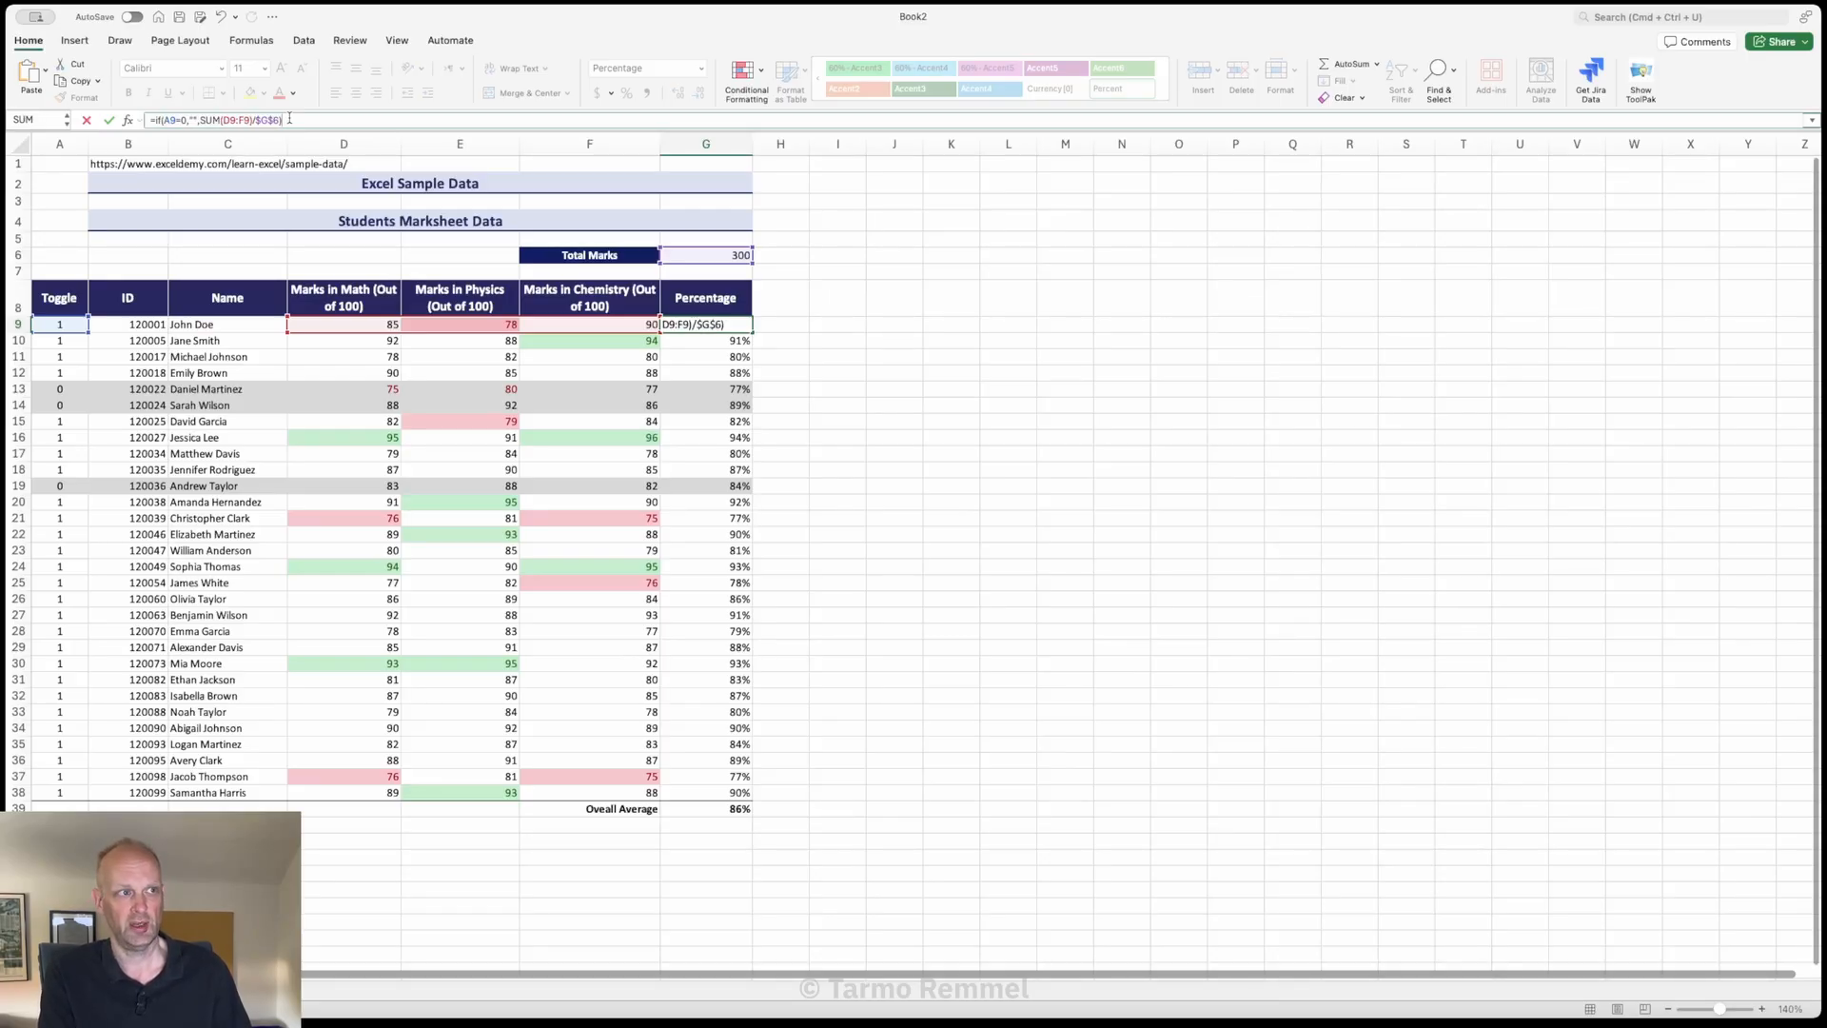
key(Return)
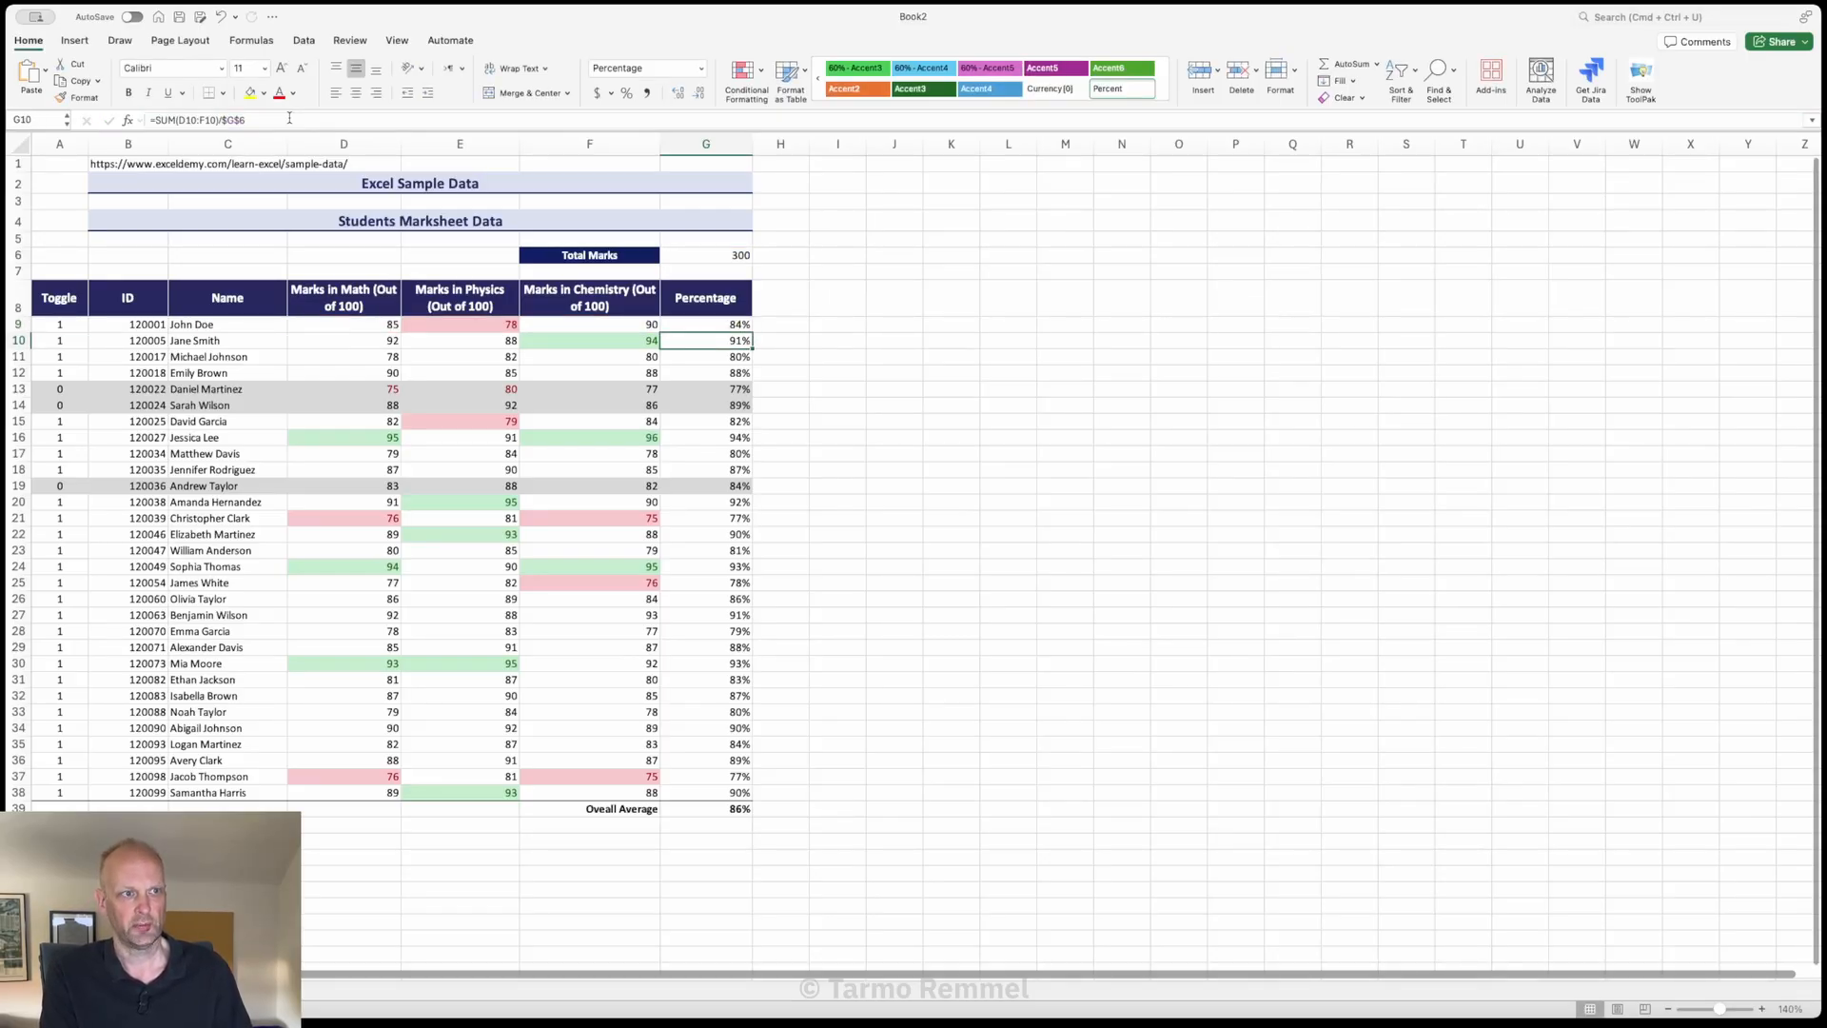
key(Up)
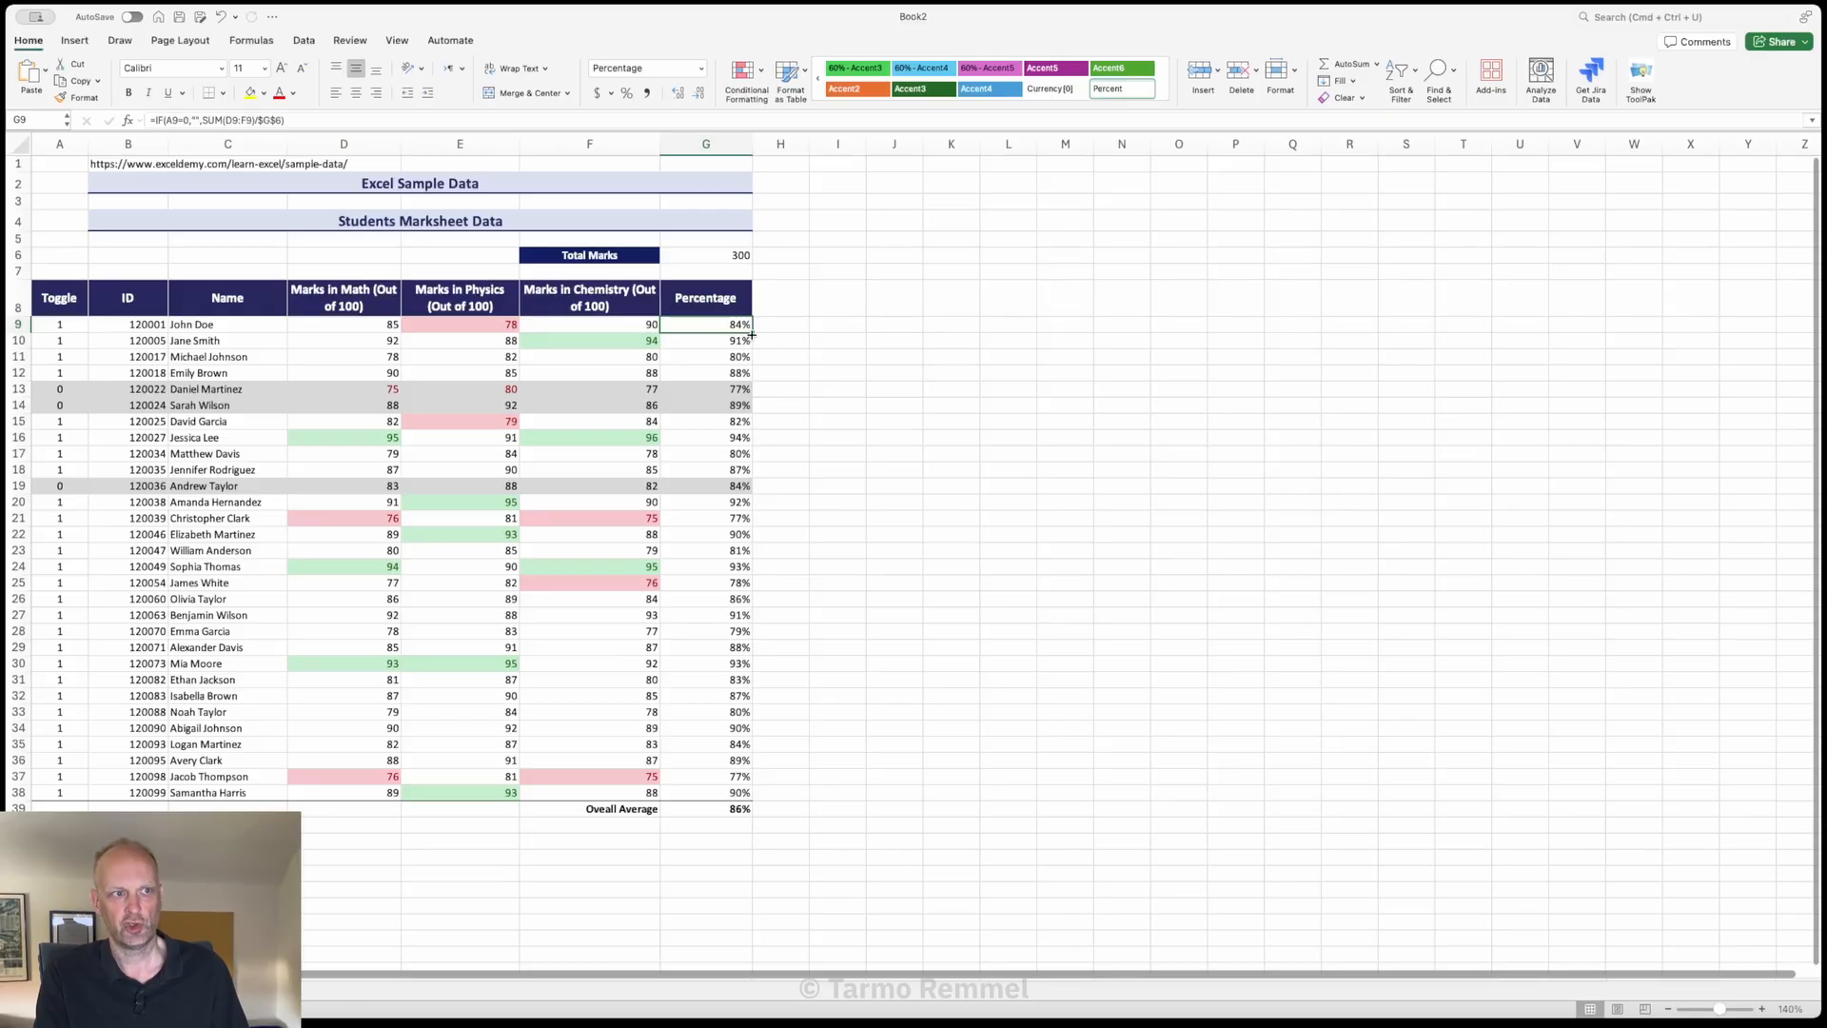
Step: Test the G9 formula by setting the Toggle value in A9 to 0 and restoring it to 1
click(51, 327)
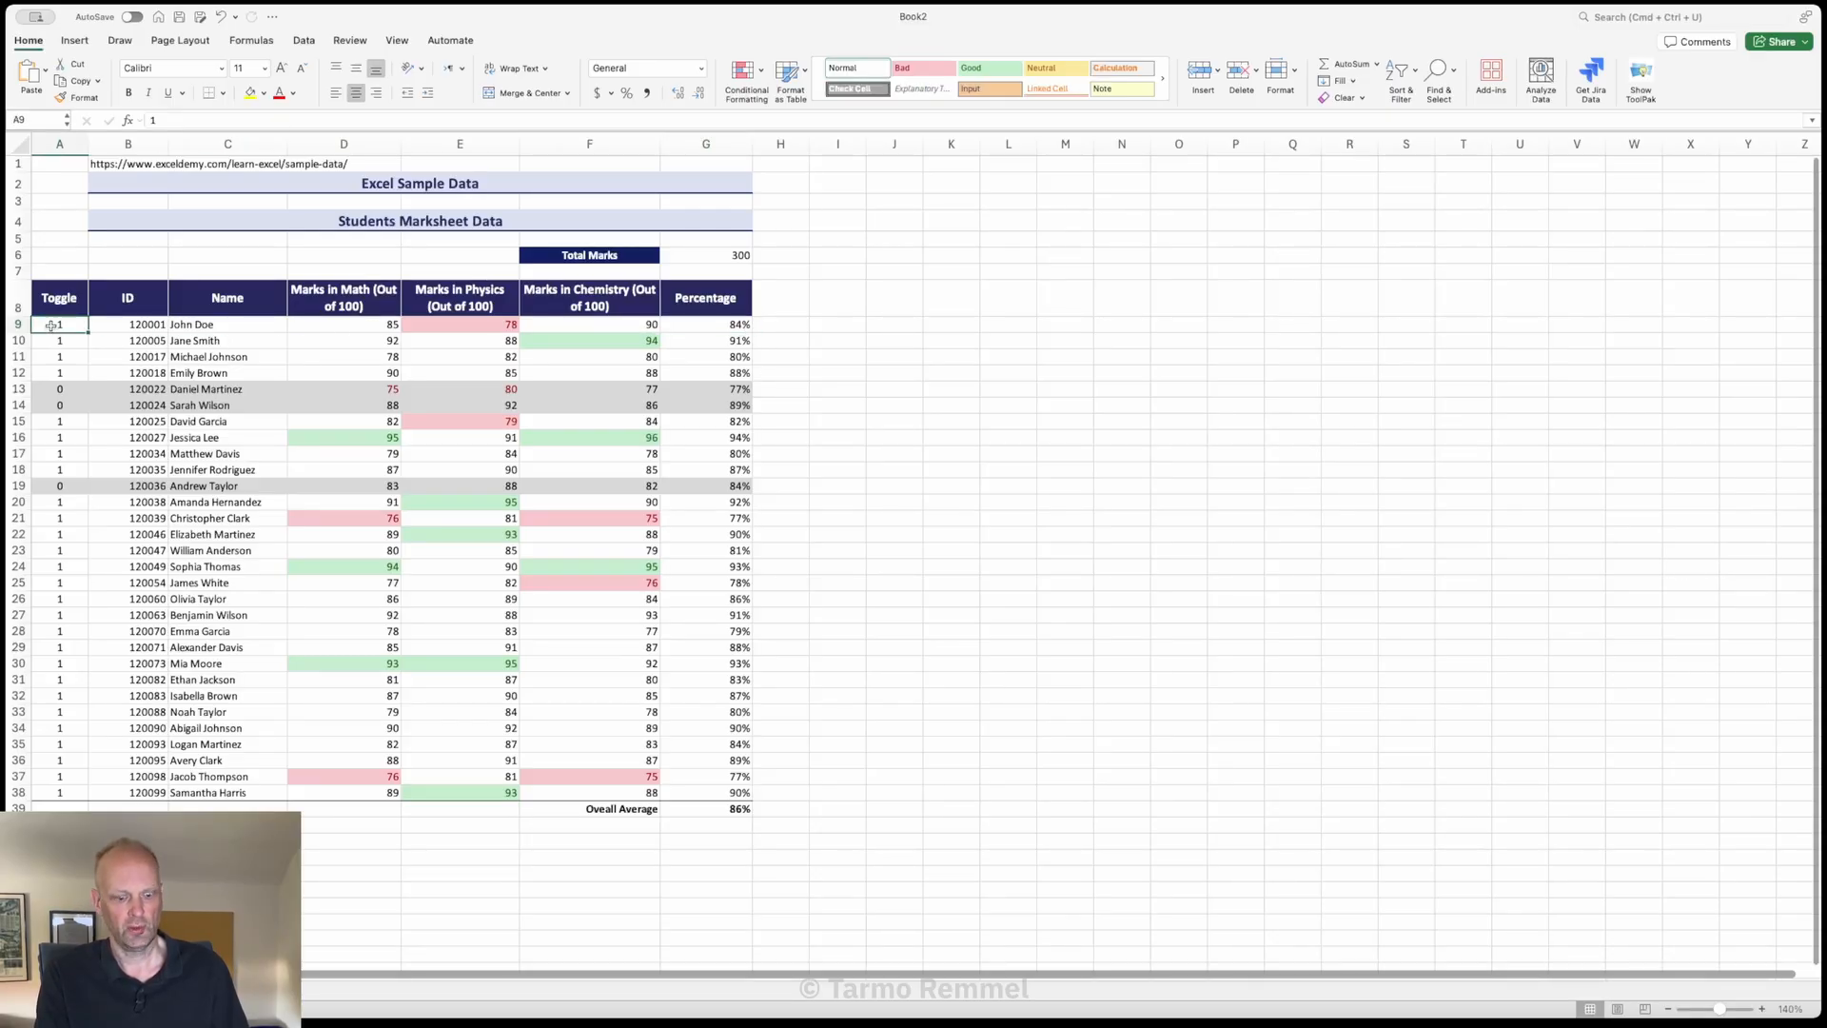
text(0)
key(Tab)
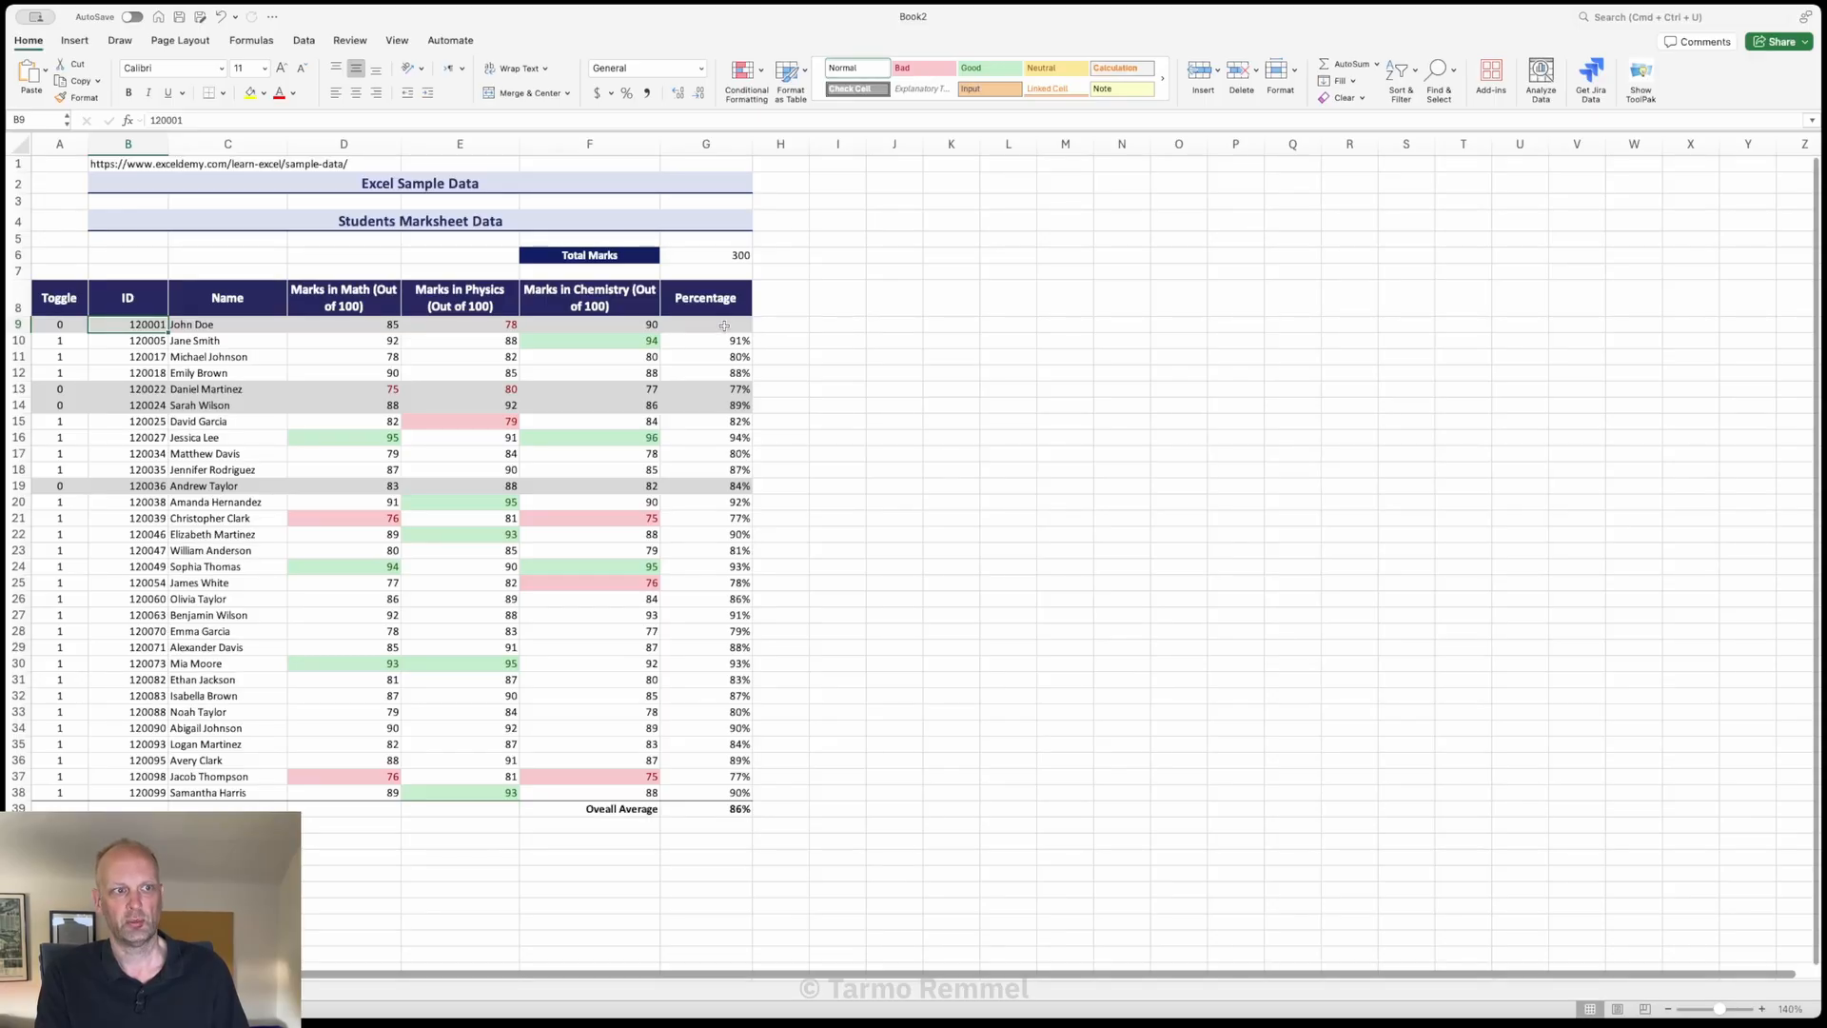
click(57, 326)
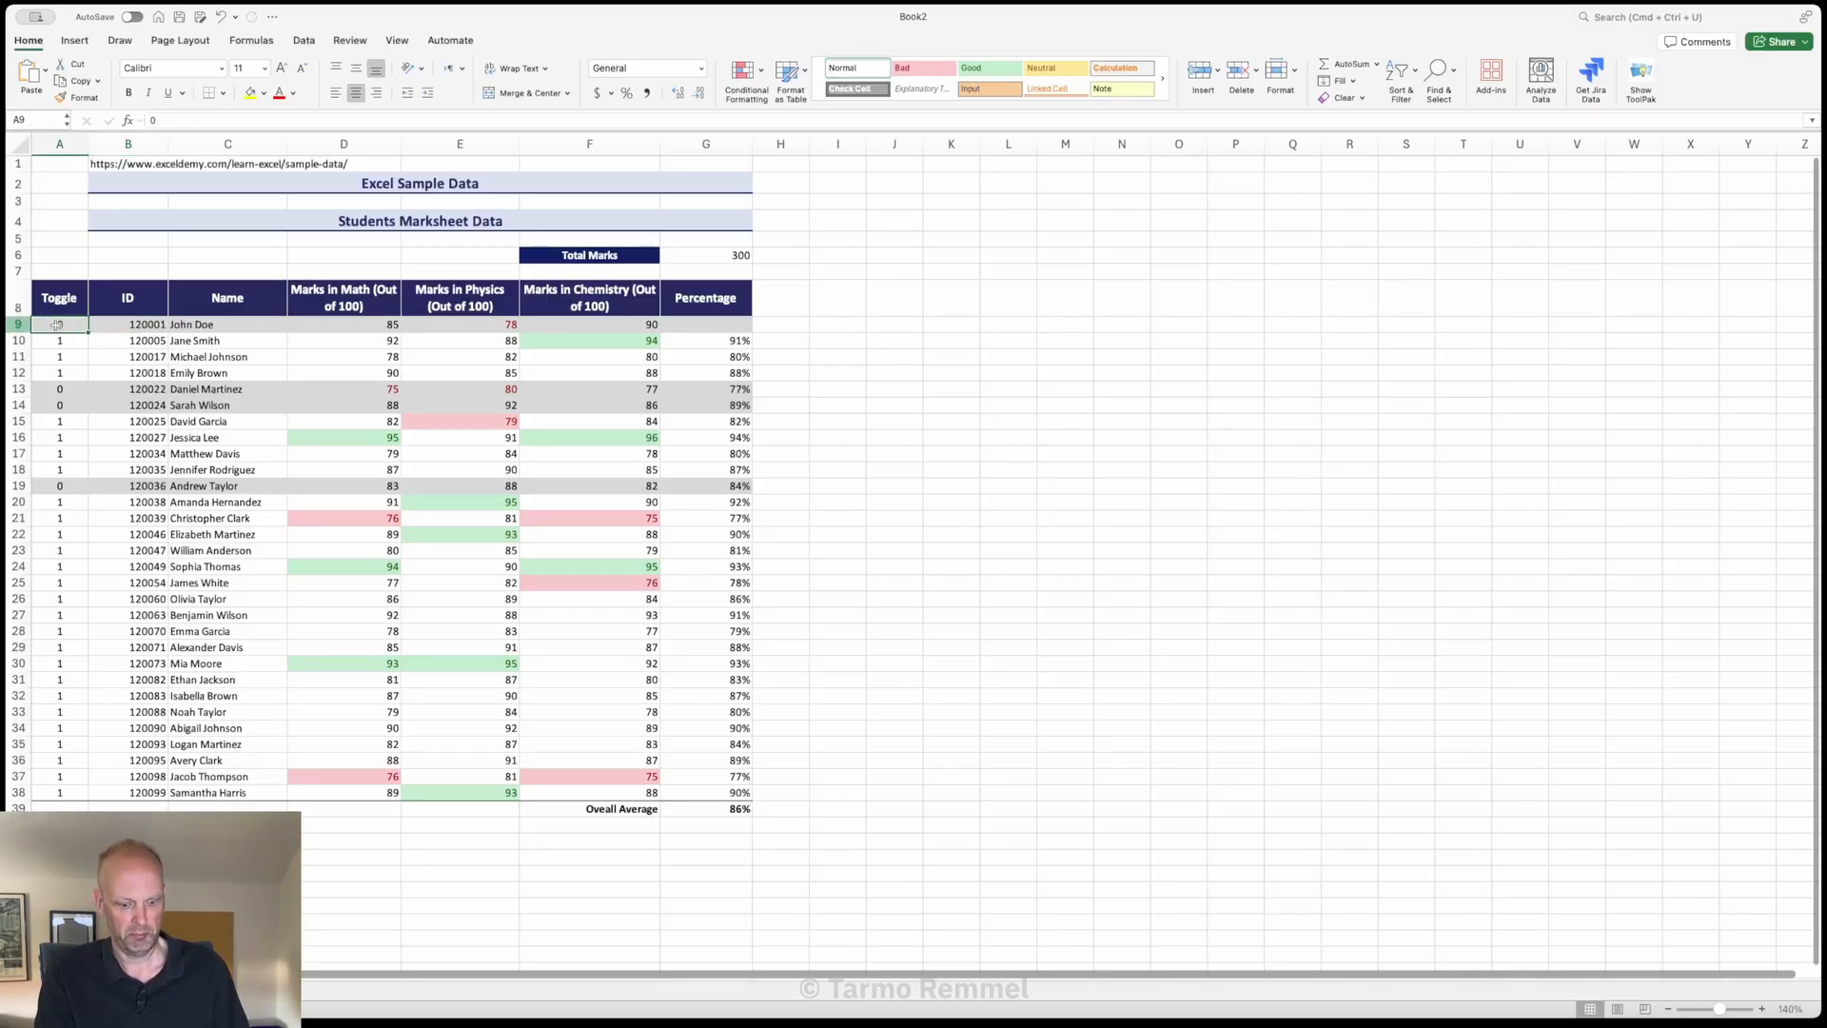
text(1)
key(Return)
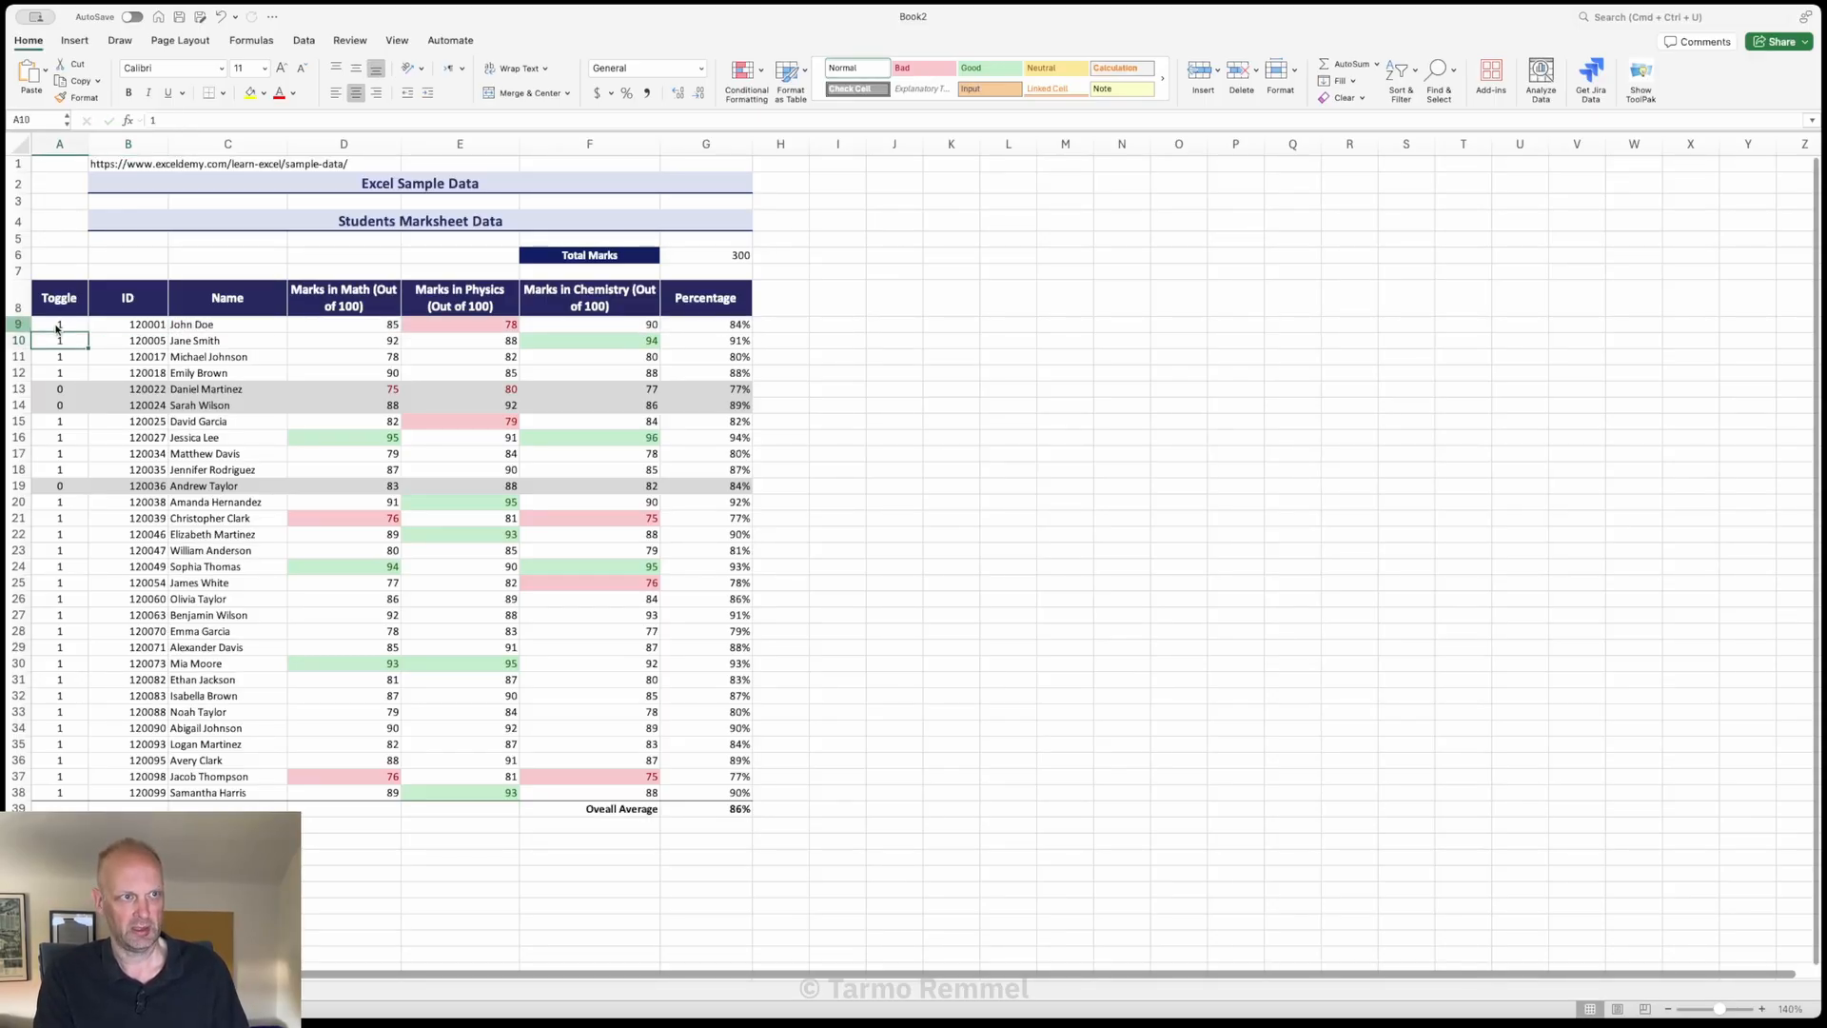
Step: Fill the G9 percentage formula down to G38 and check the copied formulas in G38, G13 and G19
click(748, 327)
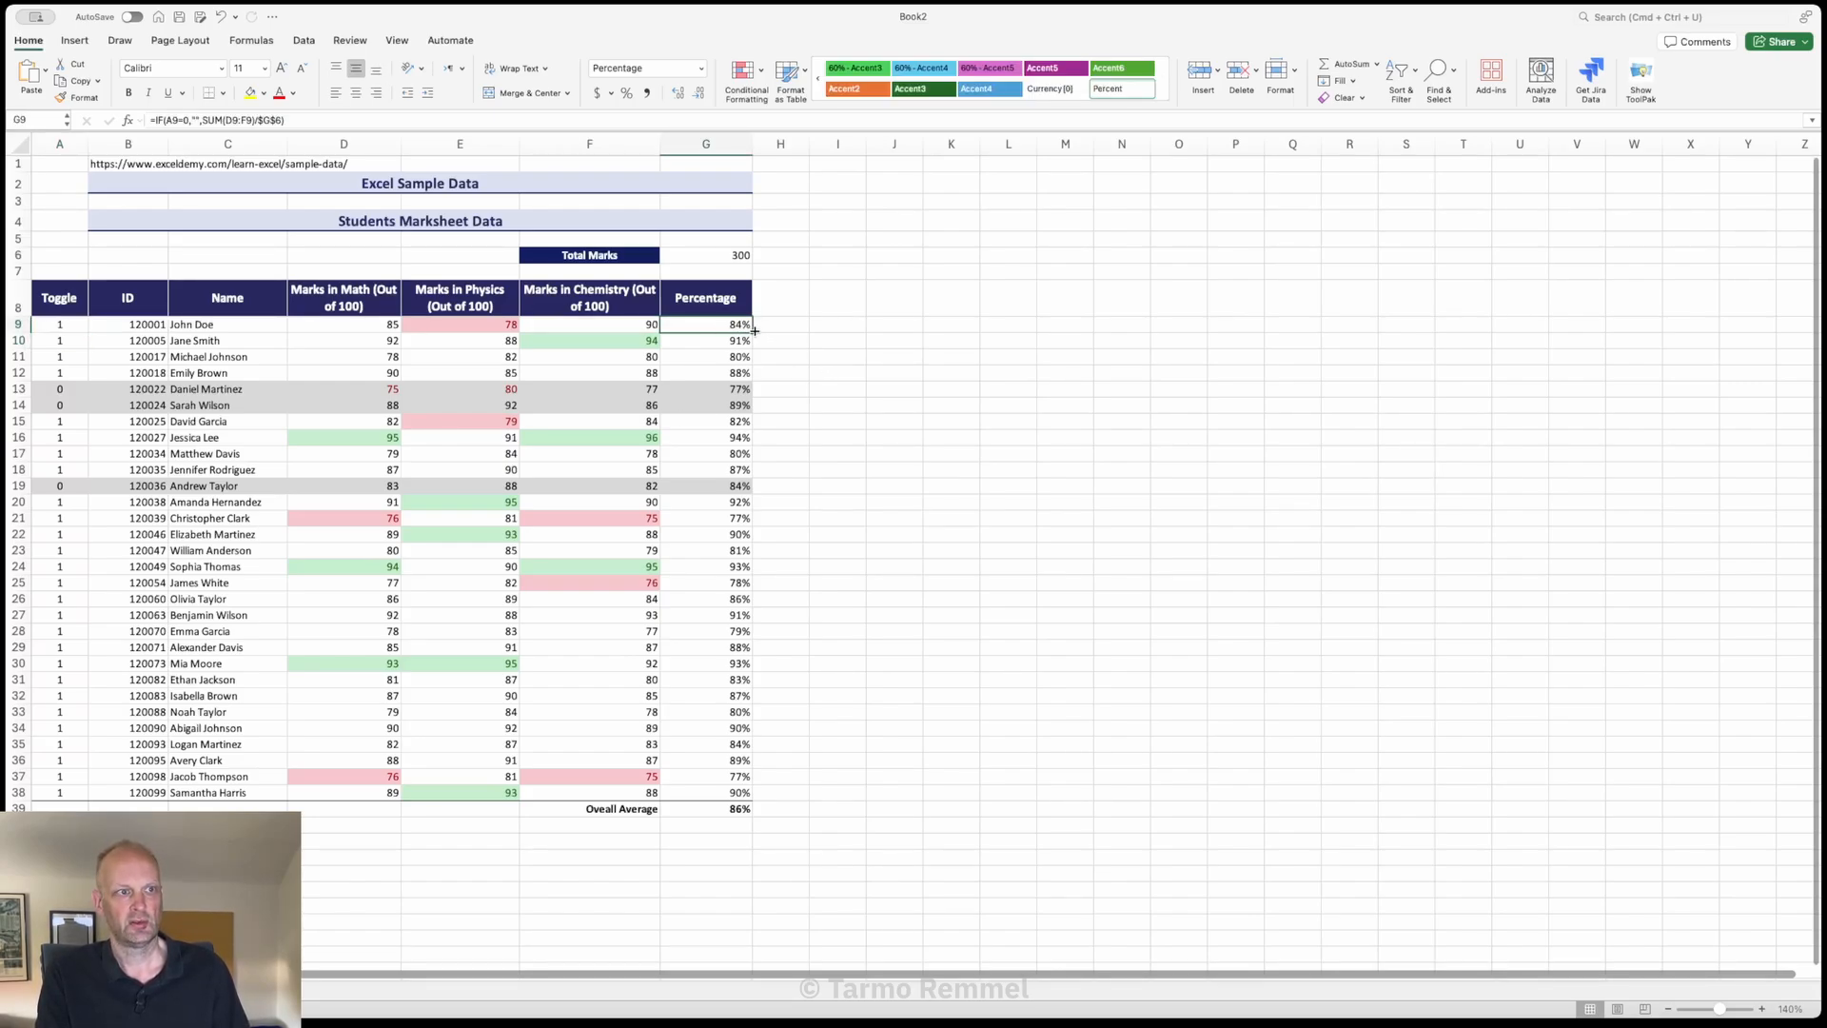
drag(755, 330, 763, 802)
click(830, 728)
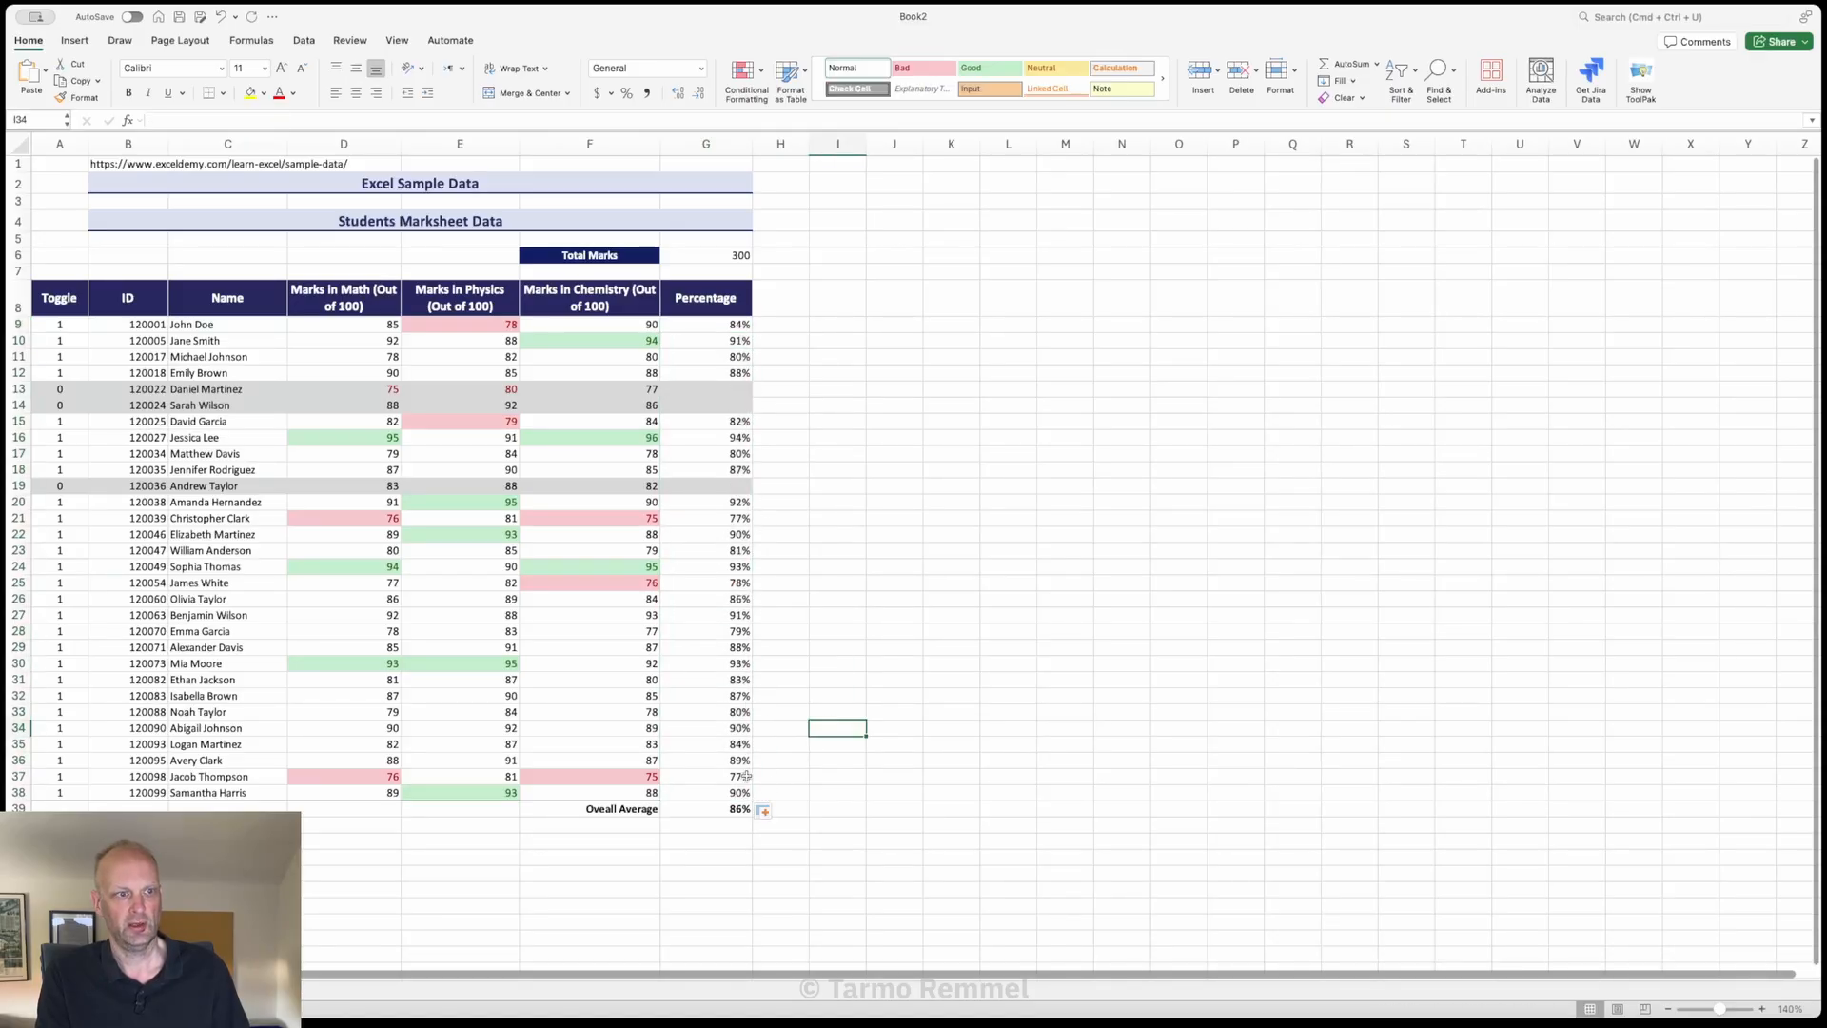
click(720, 793)
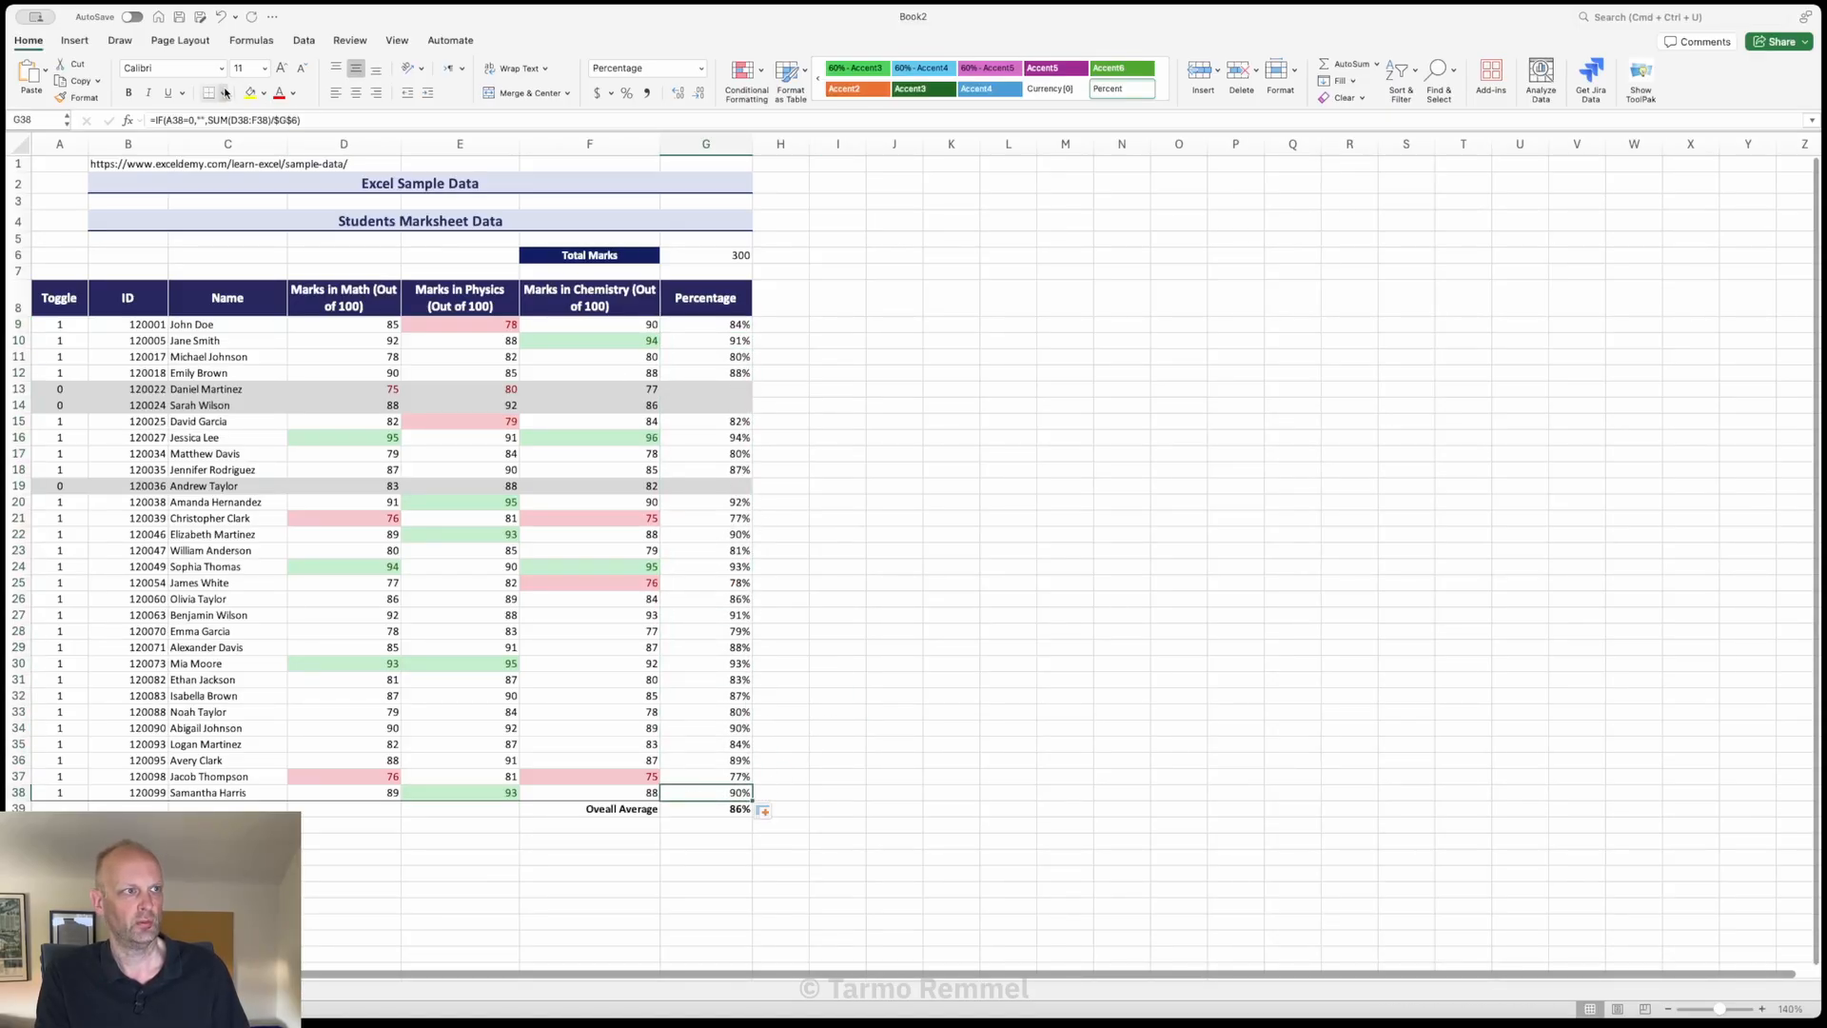
click(1110, 684)
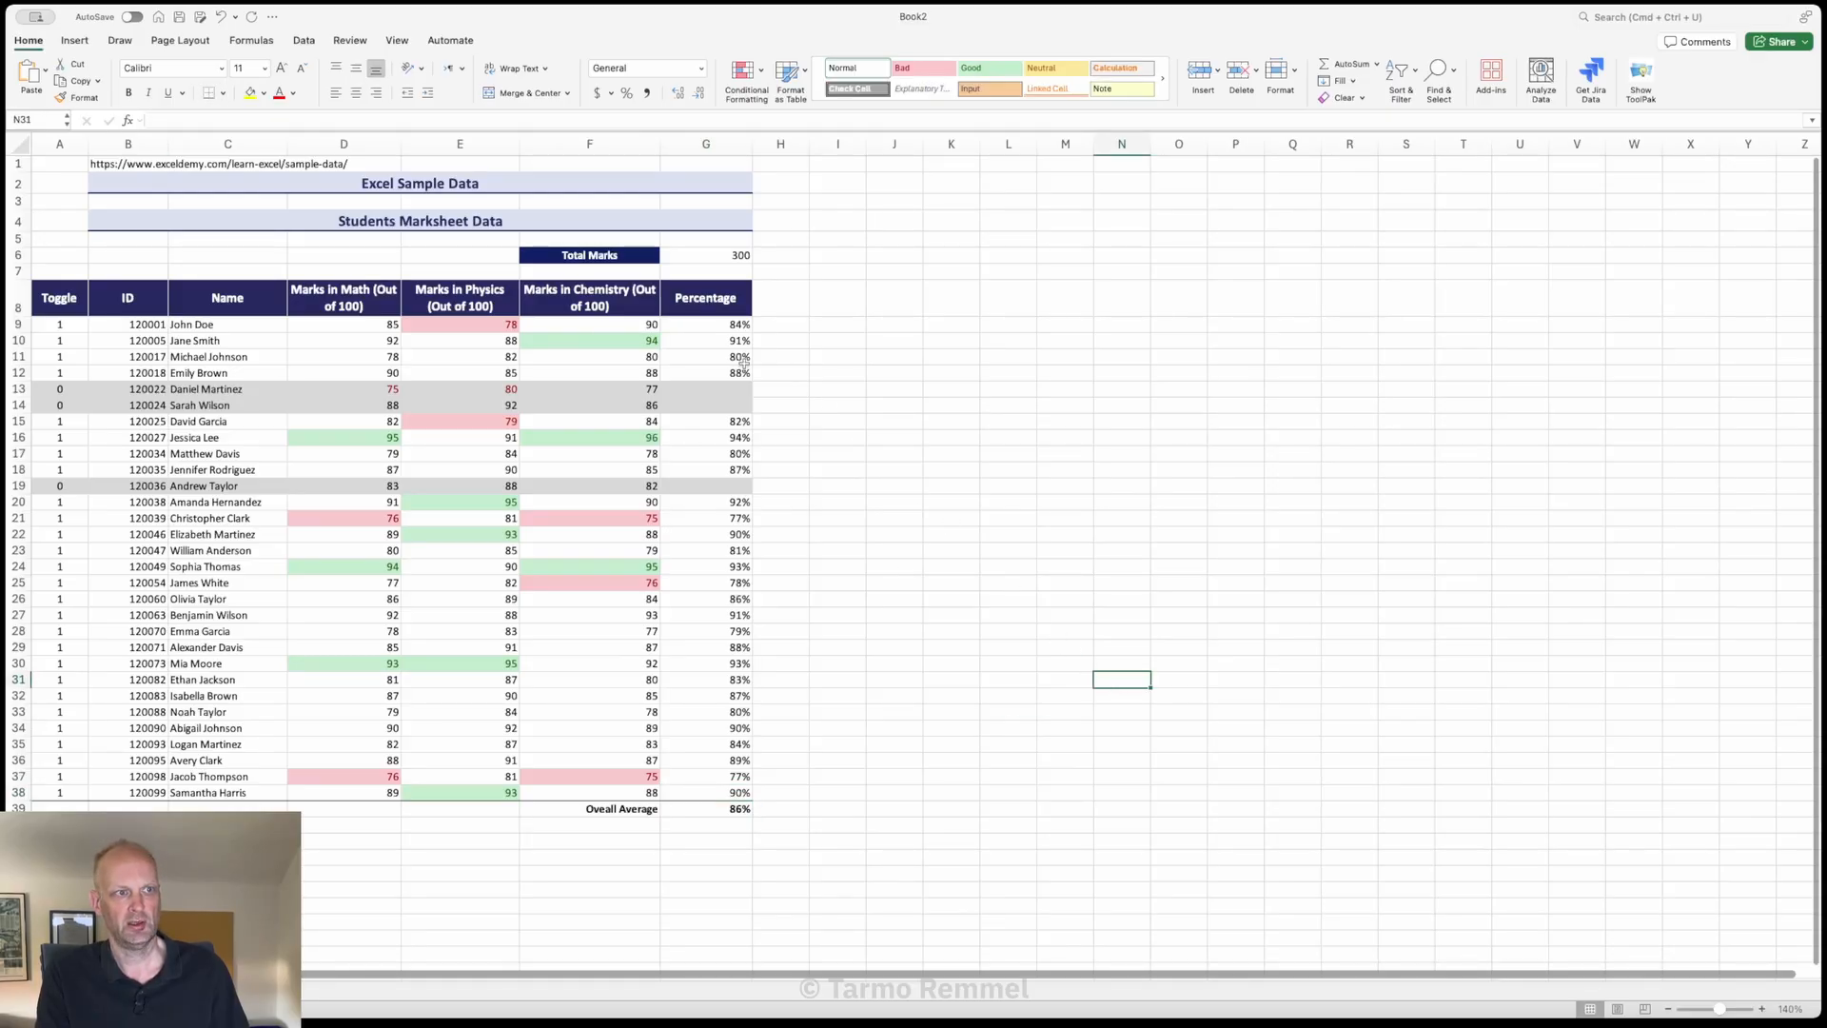
click(732, 389)
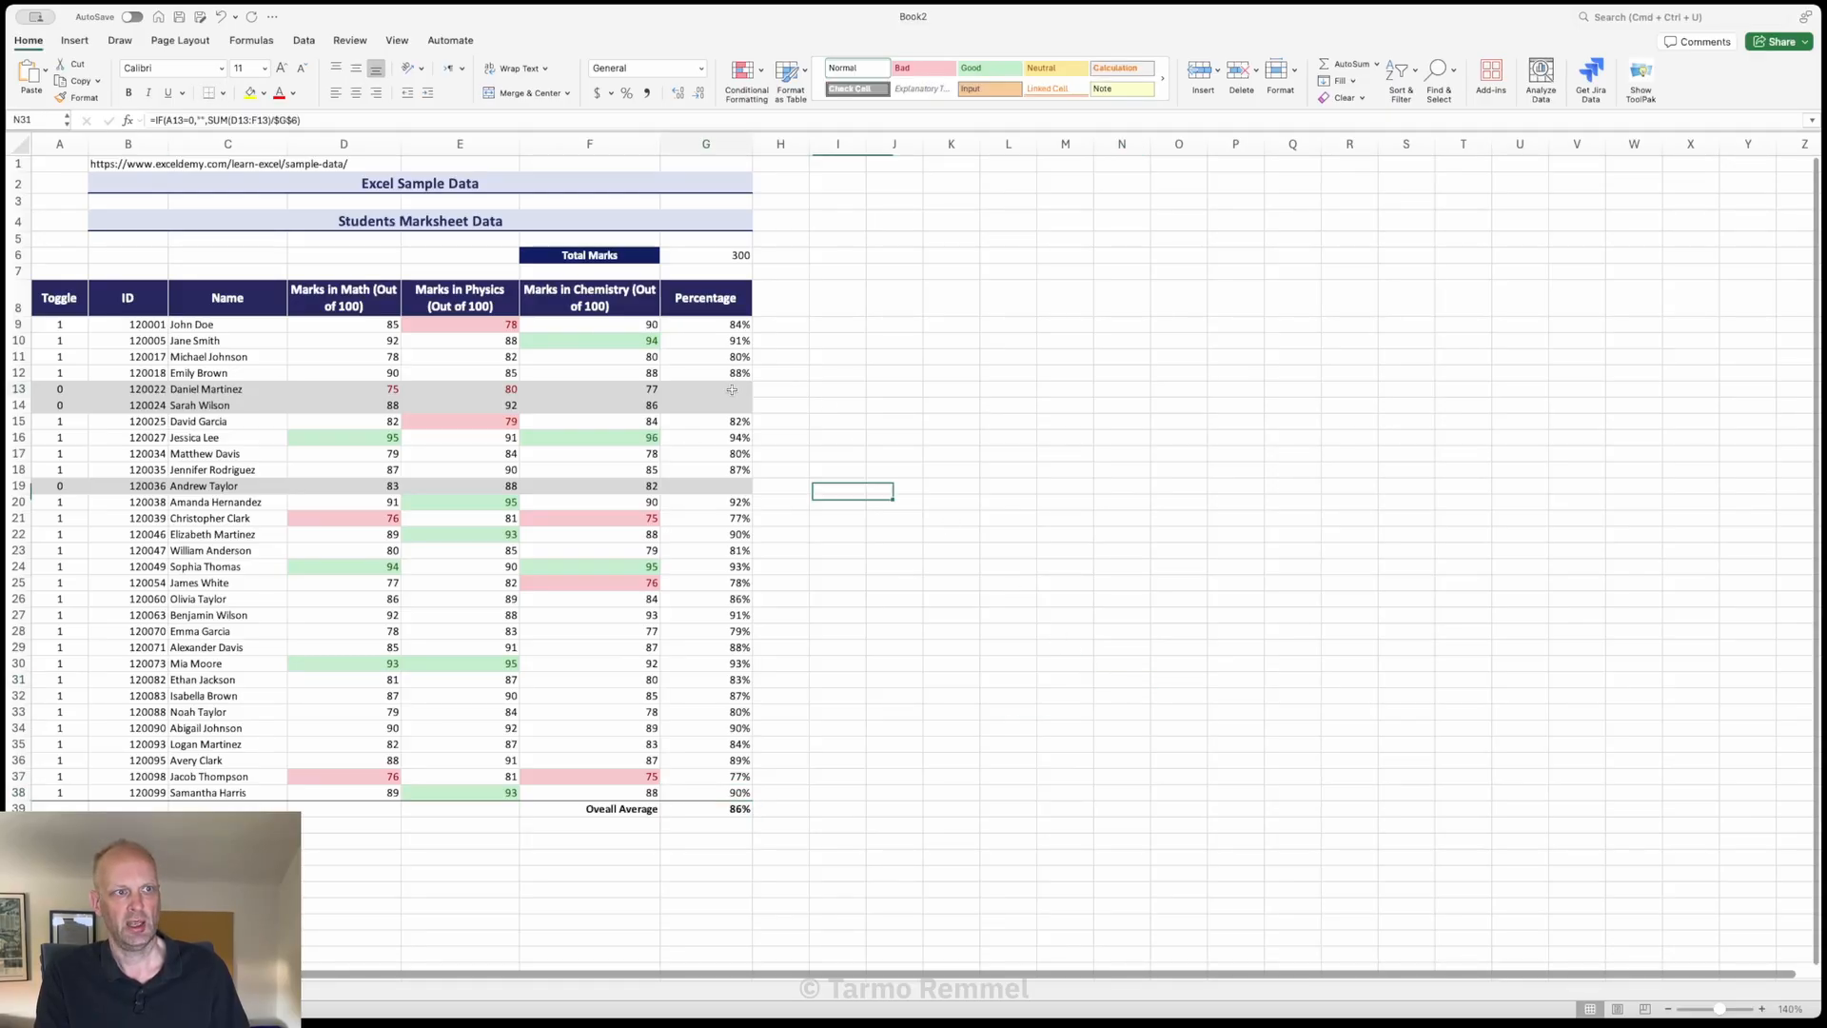
click(743, 485)
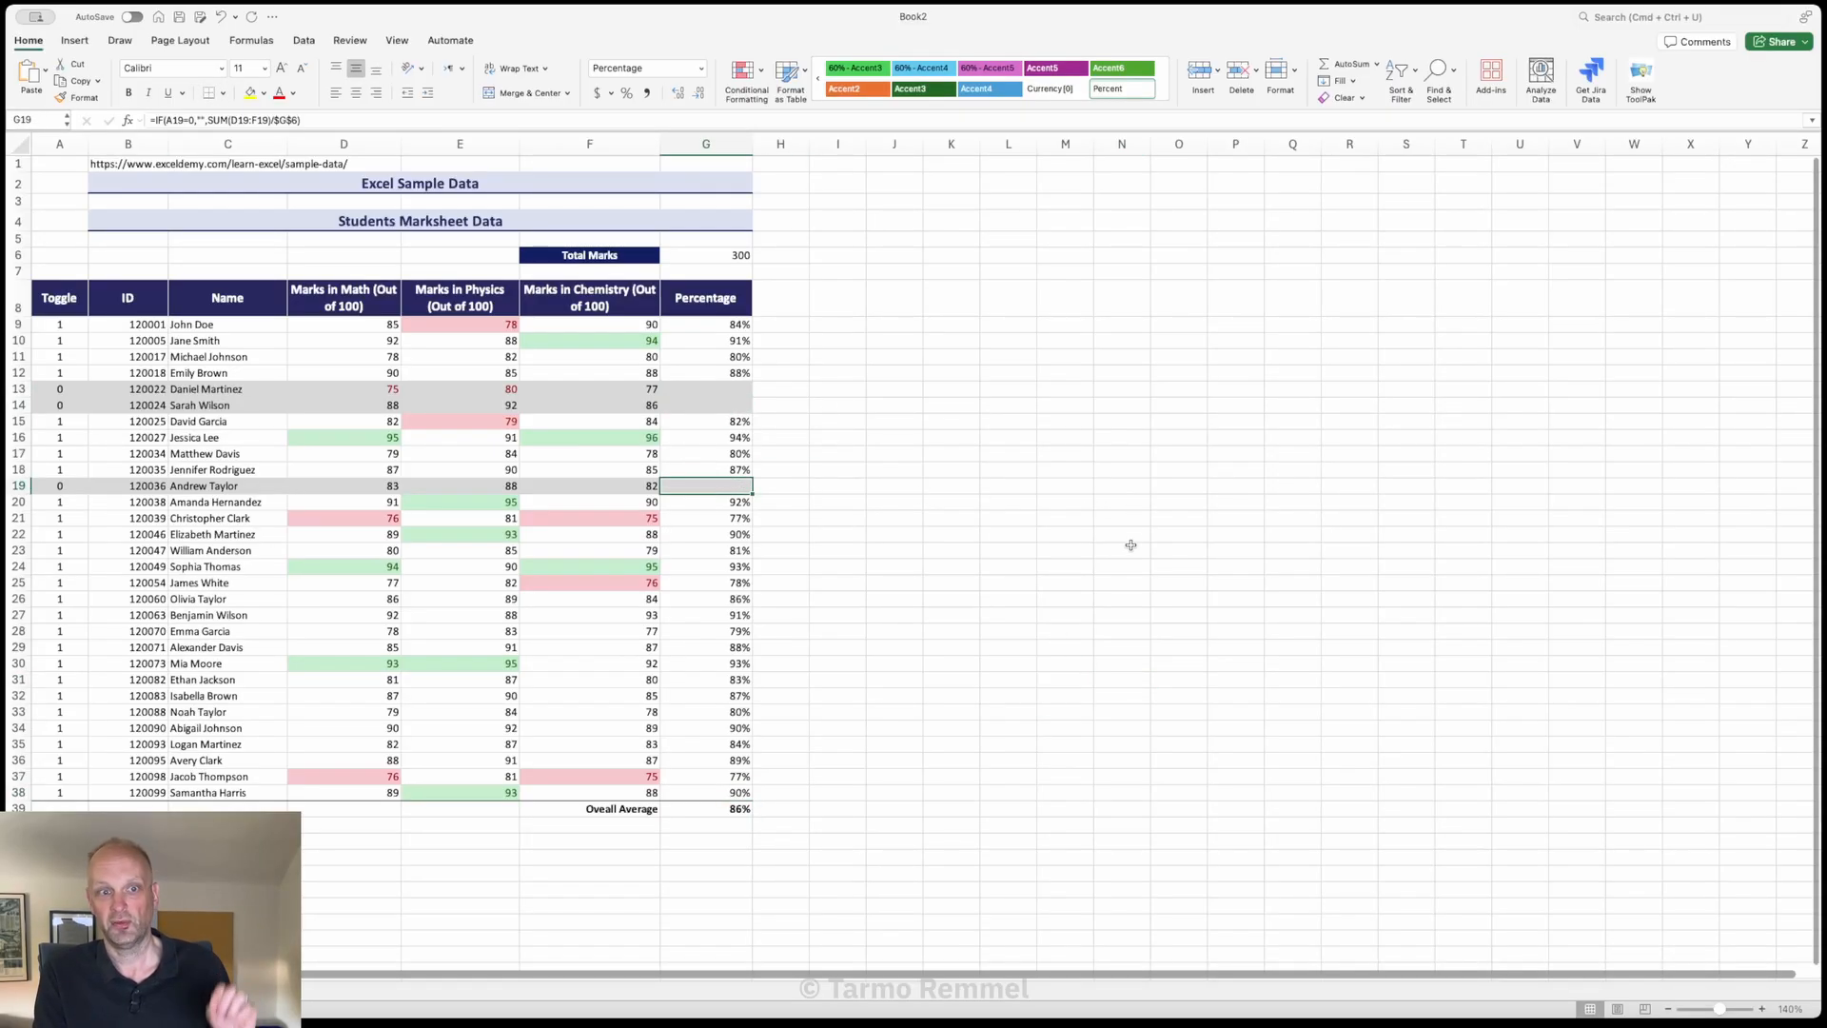
Step: Set the Toggle values in A23, A25, A26 and A27 to 0 and check the average in G39
click(68, 552)
text(0)
key(Return)
key(Return)
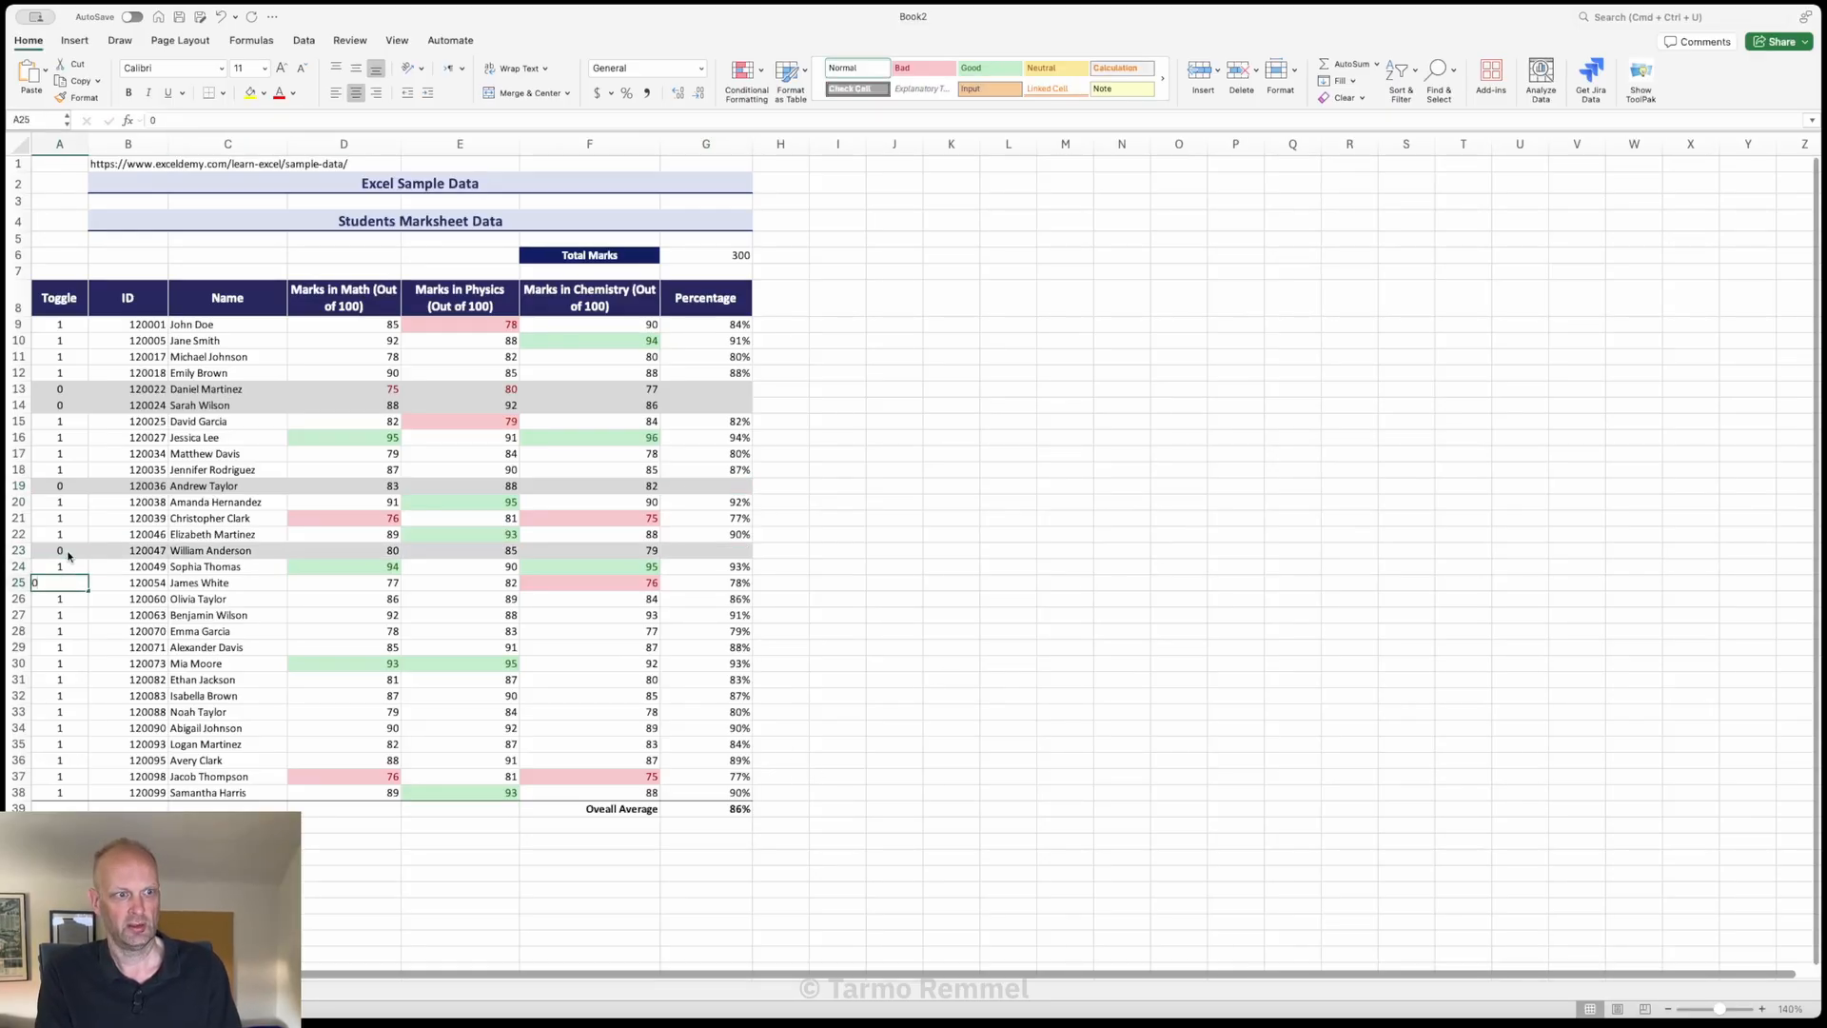
text(0)
key(Return)
text(0)
key(Return)
text(0)
key(Return)
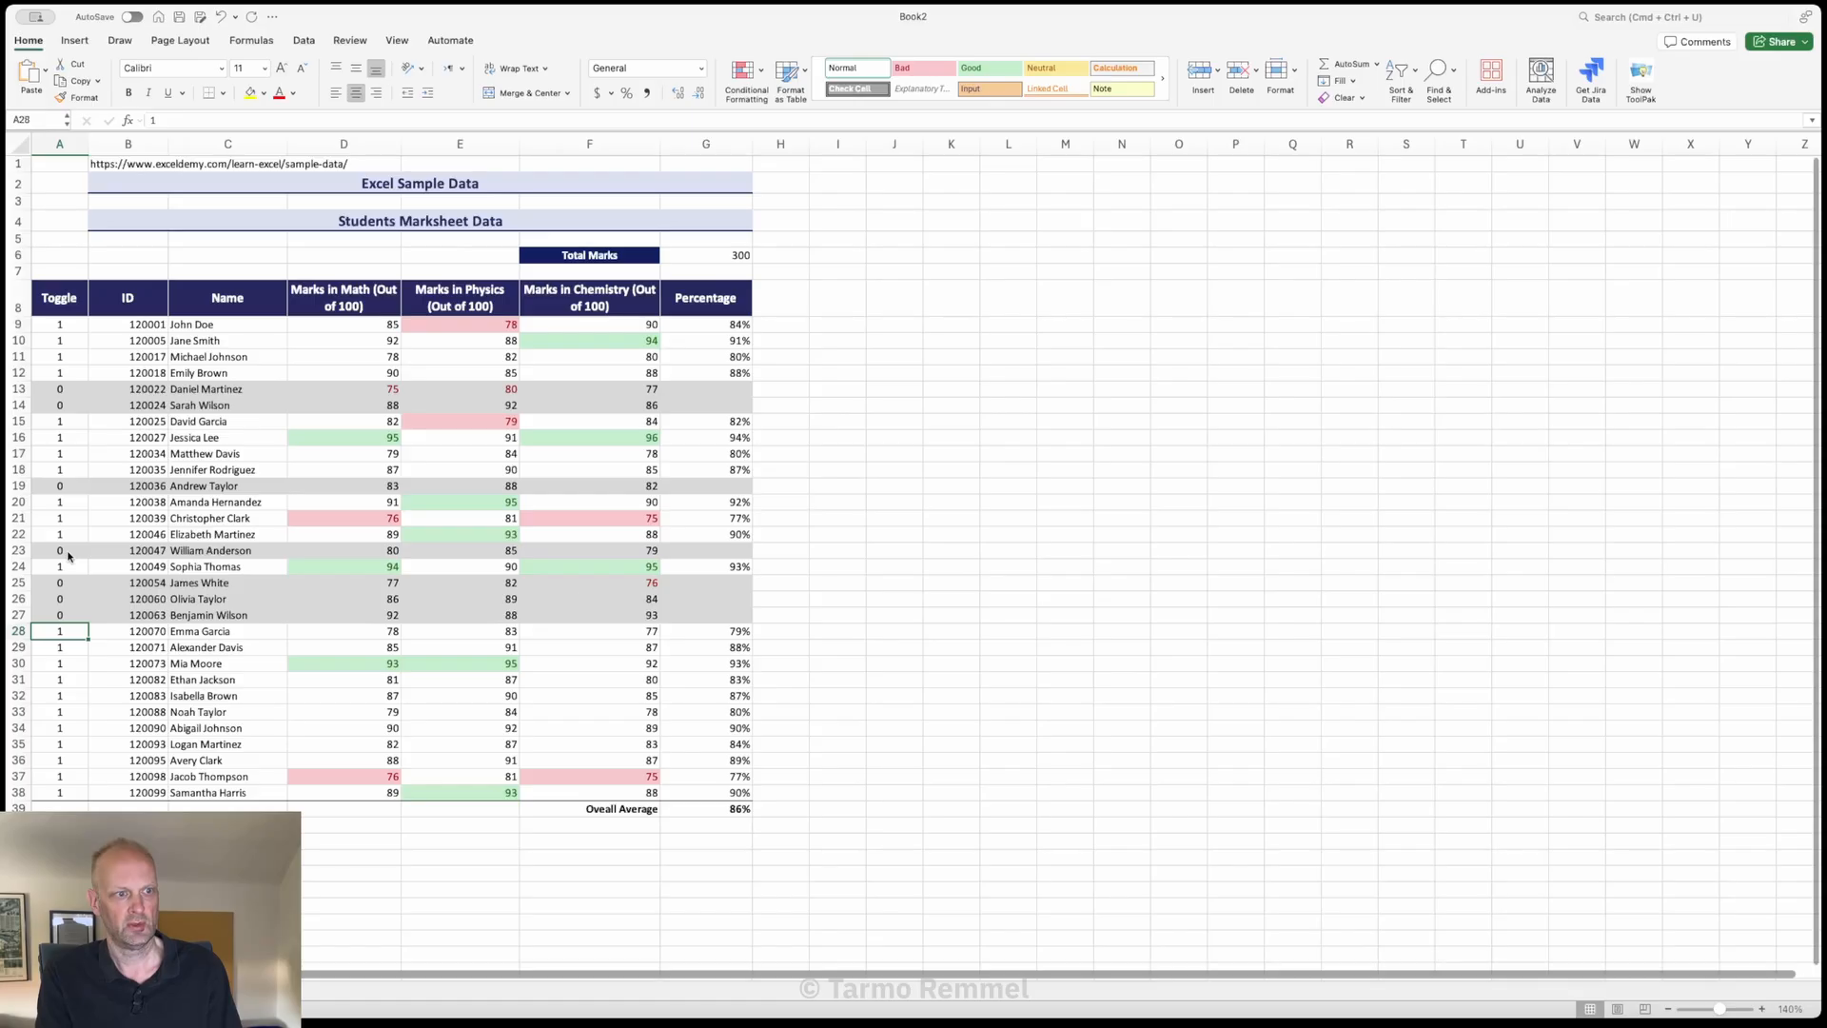
click(737, 808)
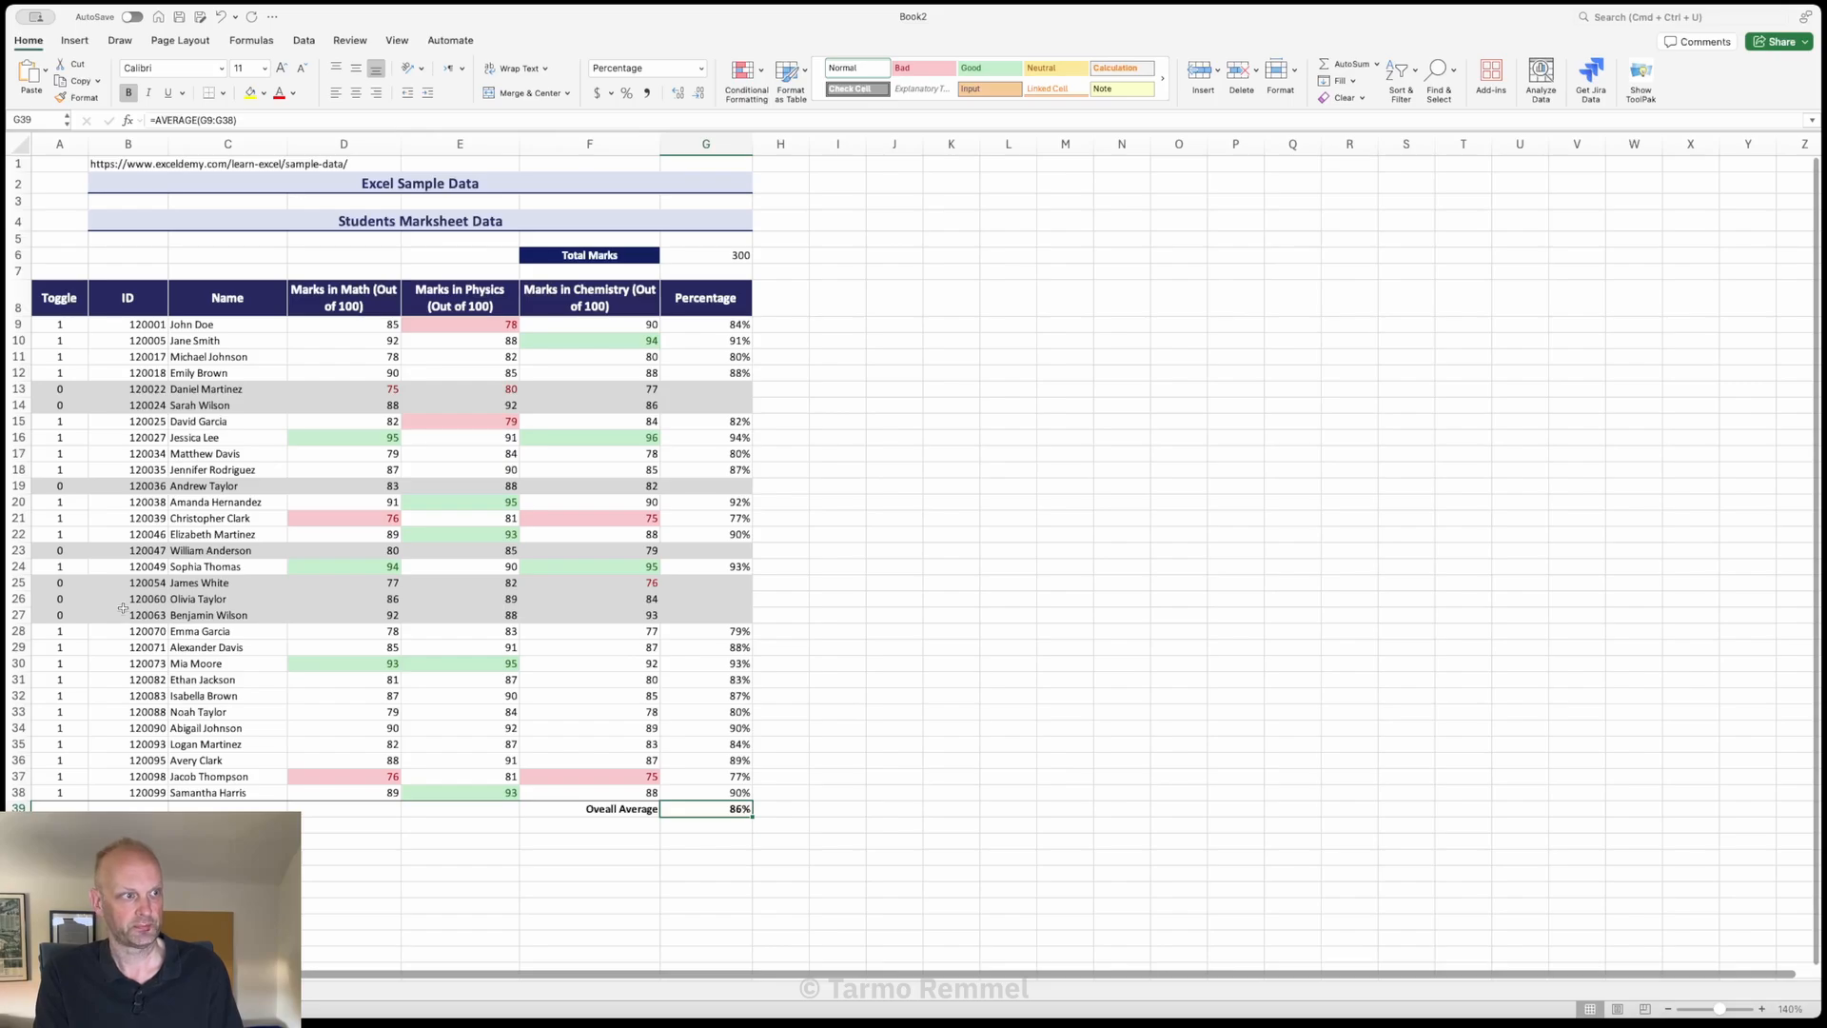
Step: Set the Toggle values in A28:A37 to 0 and inspect the average formula in G39
click(59, 632)
text(0 0 0 0 0 0 0 0 0 0)
double_click(706, 809)
key(Escape)
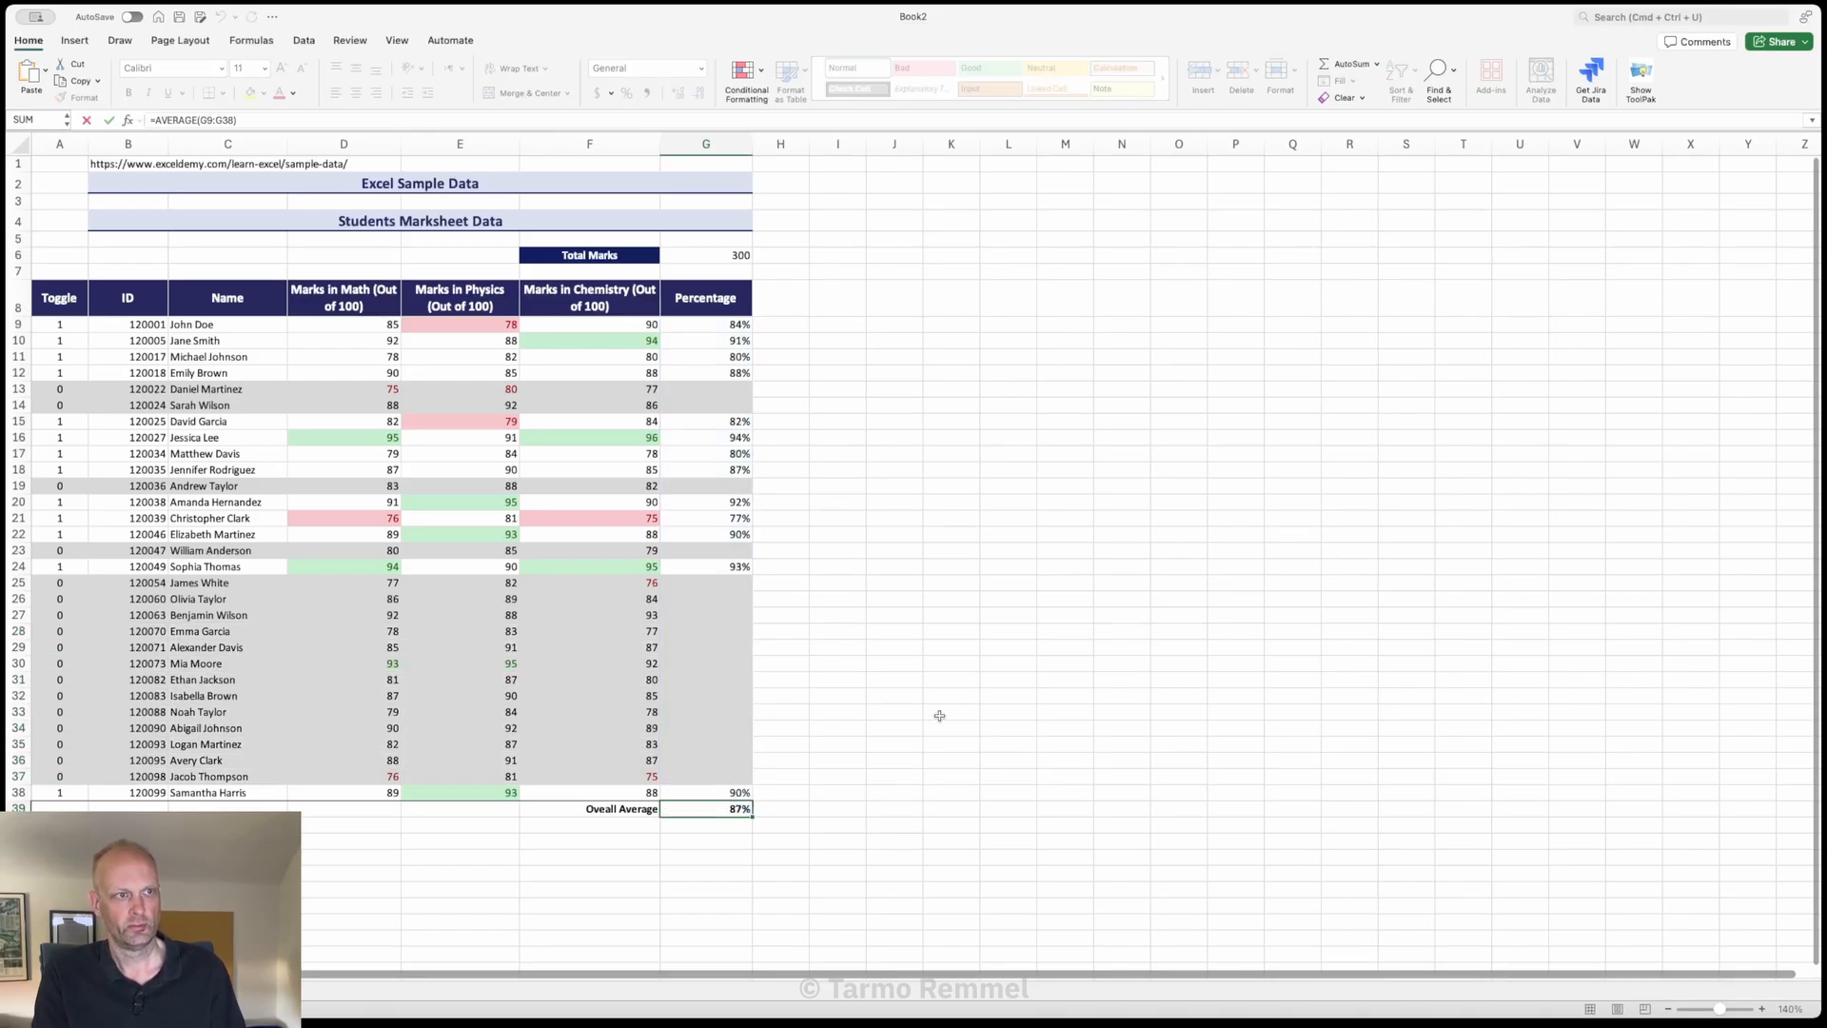
Step: Set the Math mark in D9 to 100 and display the average in G39 with one decimal place
click(400, 328)
text(100)
key(Return)
click(706, 809)
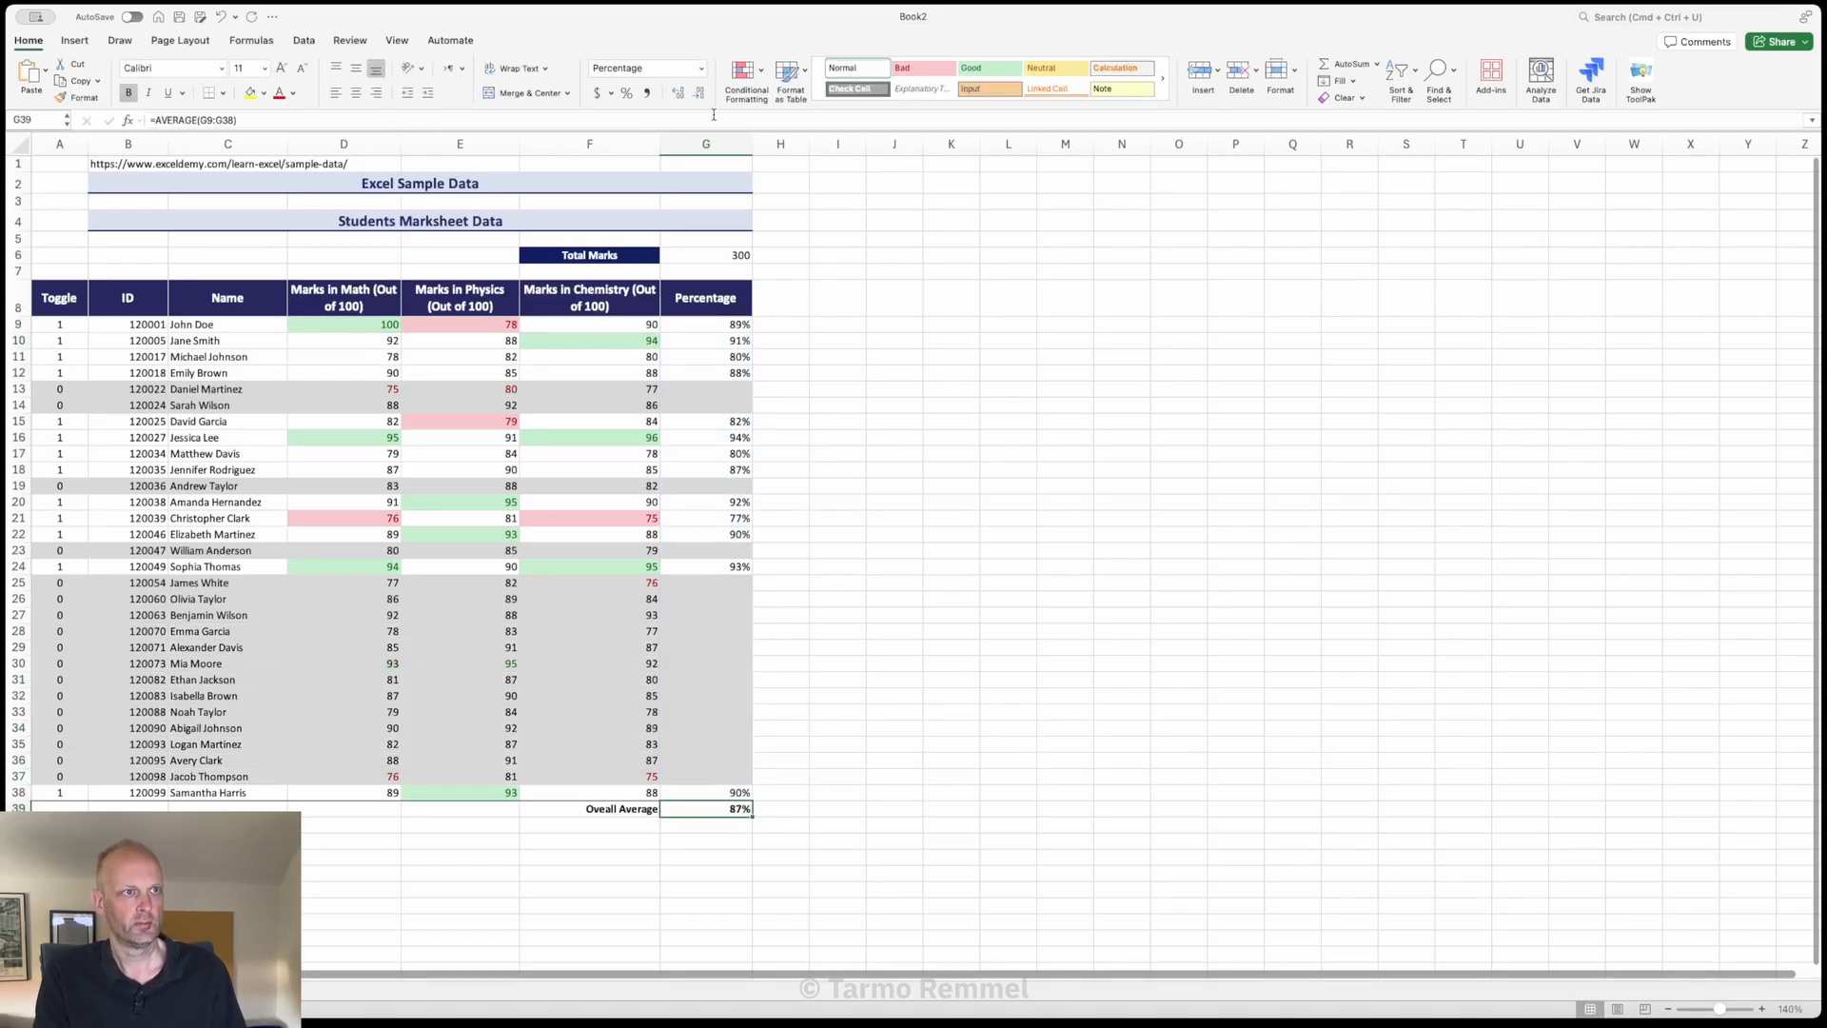
Step: Set the Math marks in D10 and D12 to 100
click(382, 341)
text(100)
key(Return)
key(Return)
text(100)
key(Return)
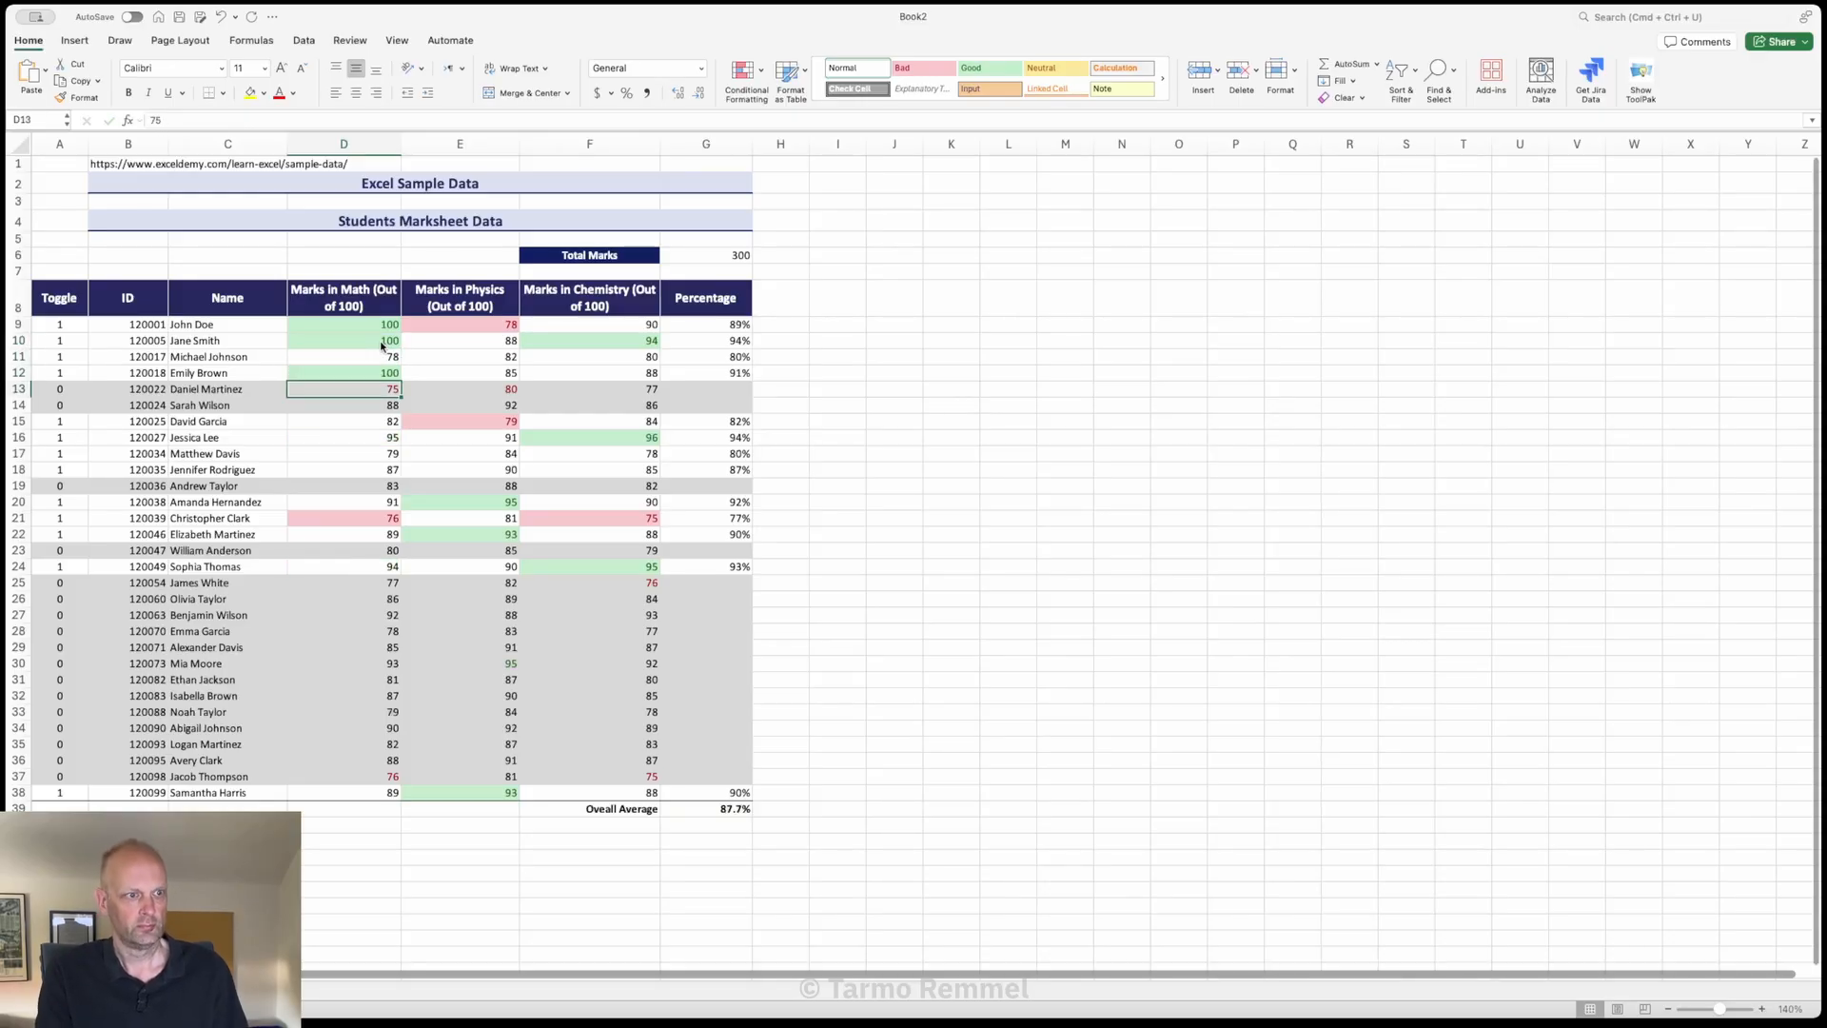
Step: Set the Math mark in D11 to 100
click(380, 356)
text(100)
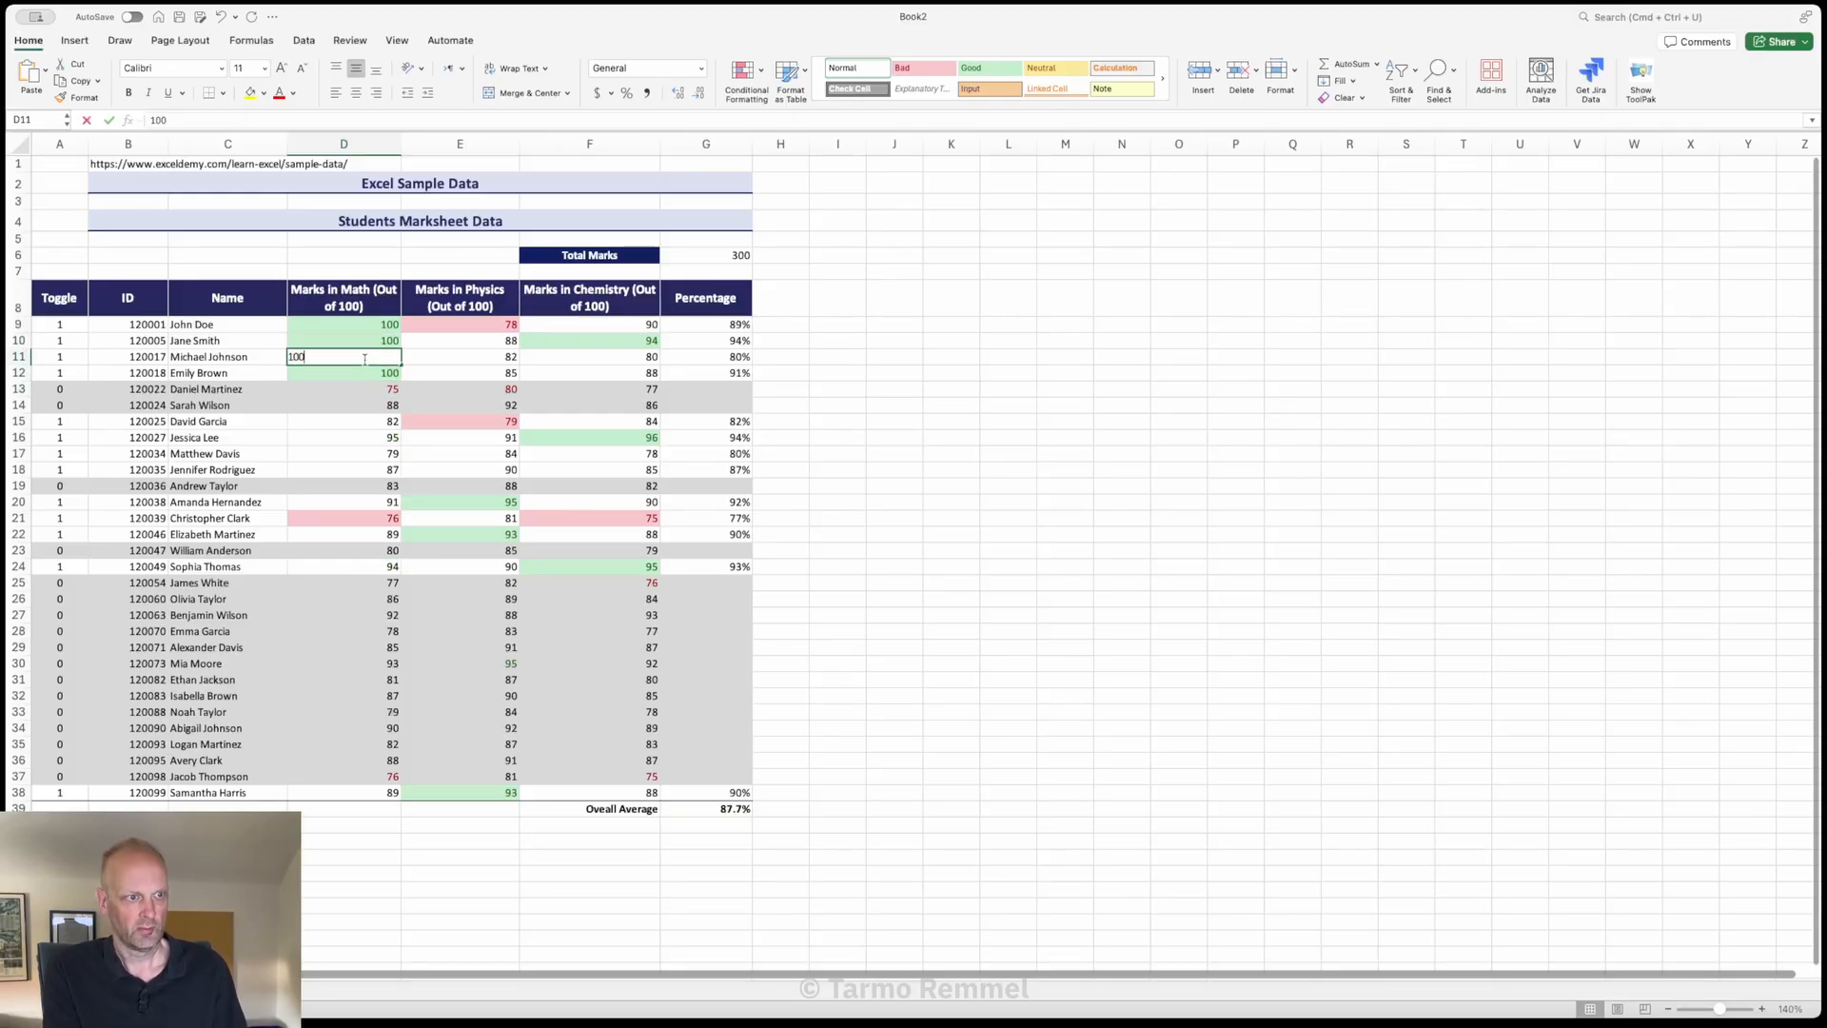
key(Return)
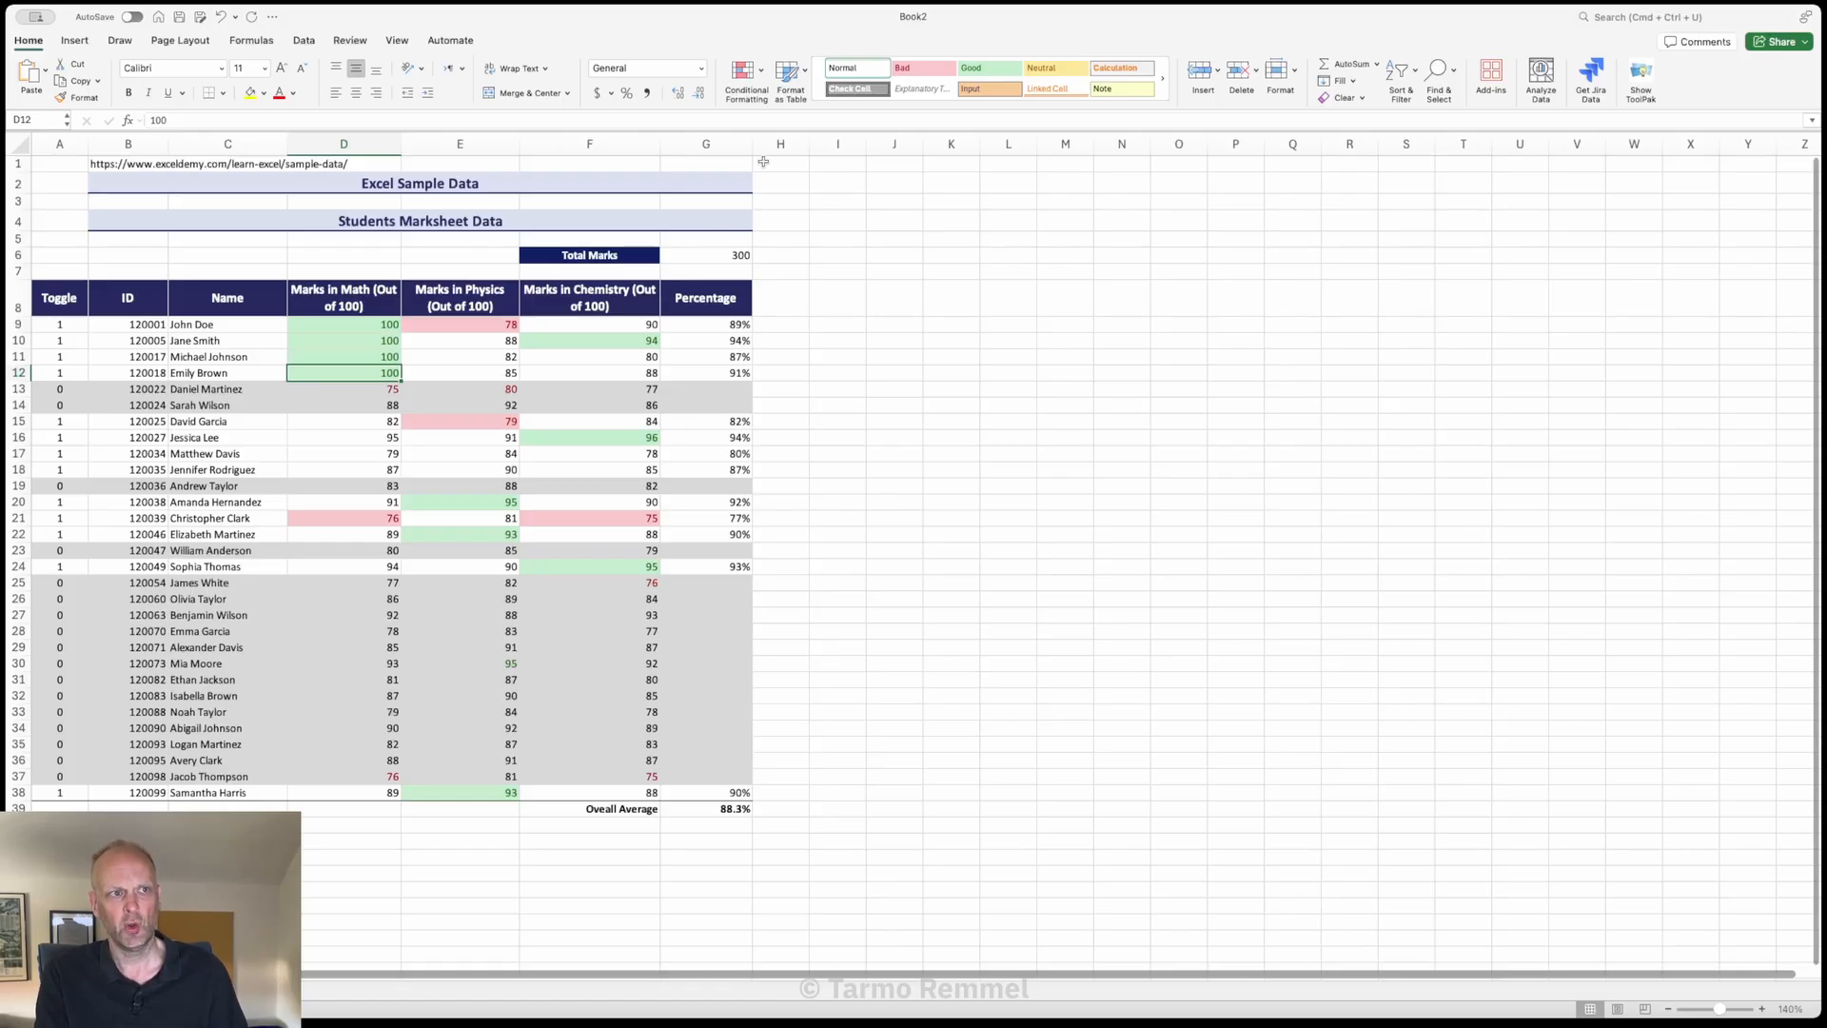
Step: Apply solid-fill blue data bars to the Percentage values in G9:G38 with conditional formatting
click(762, 74)
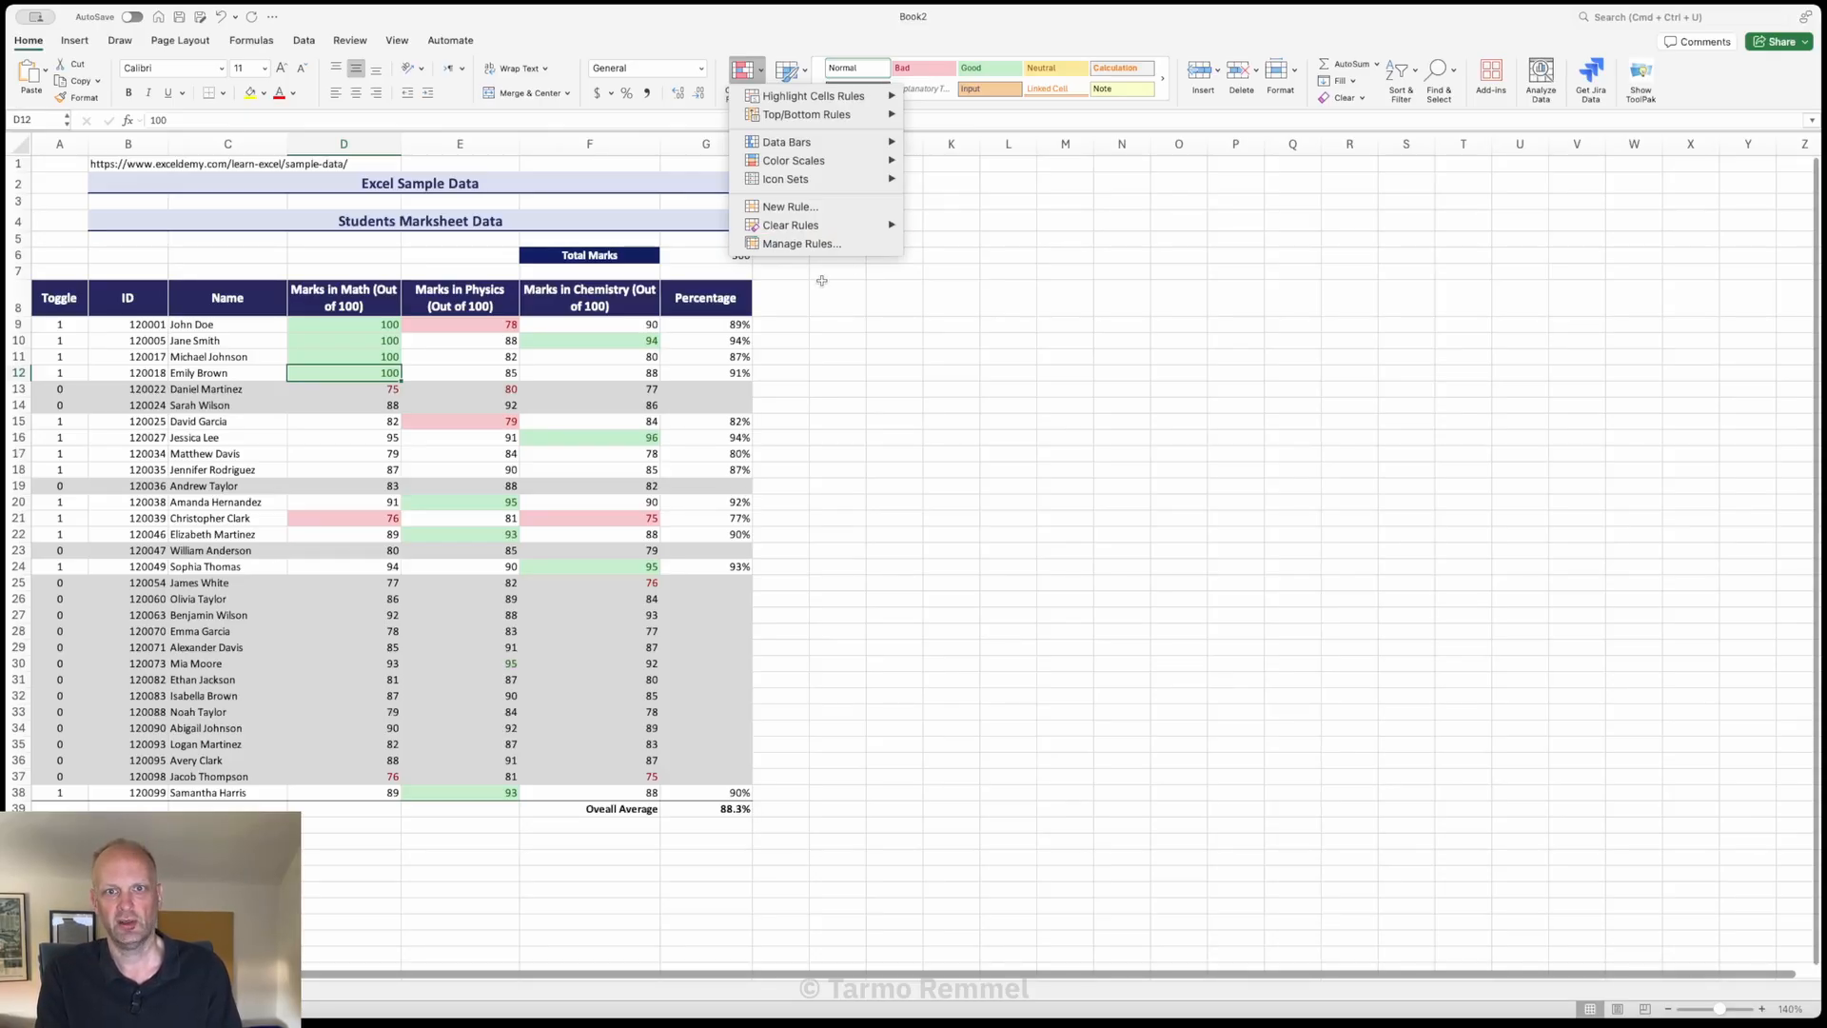
click(708, 323)
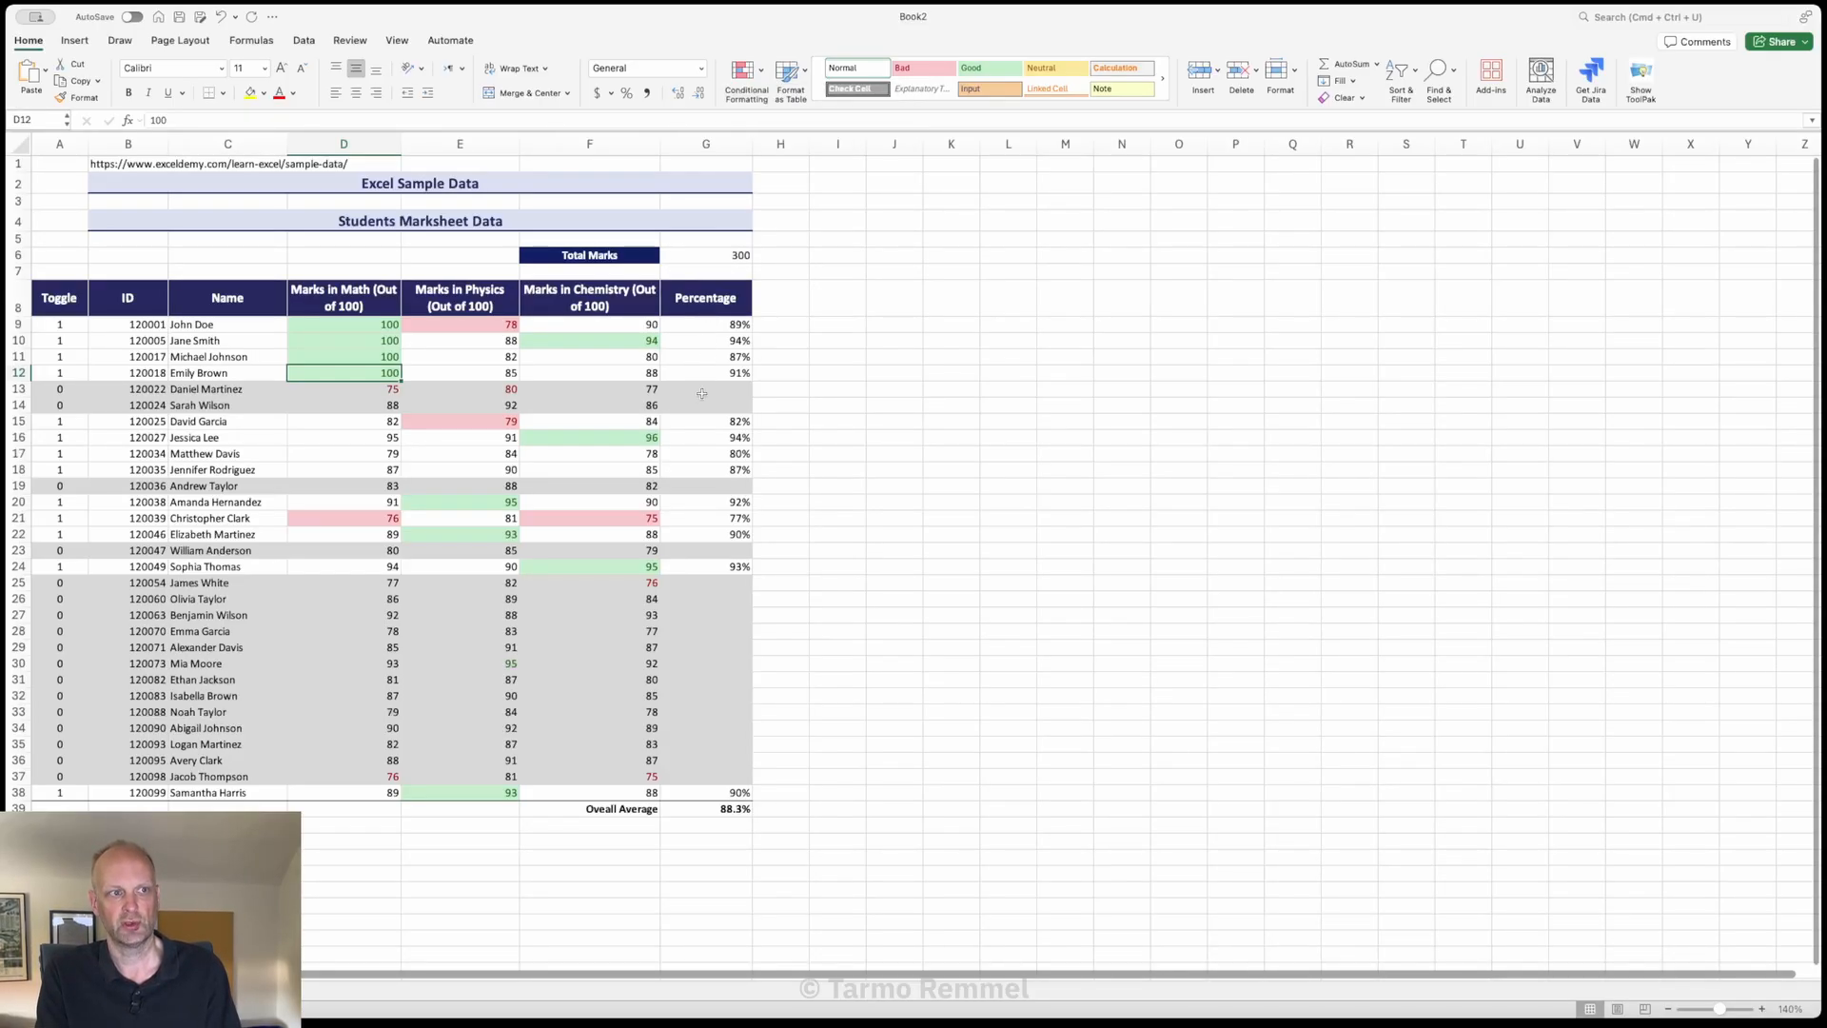
drag(702, 325, 672, 790)
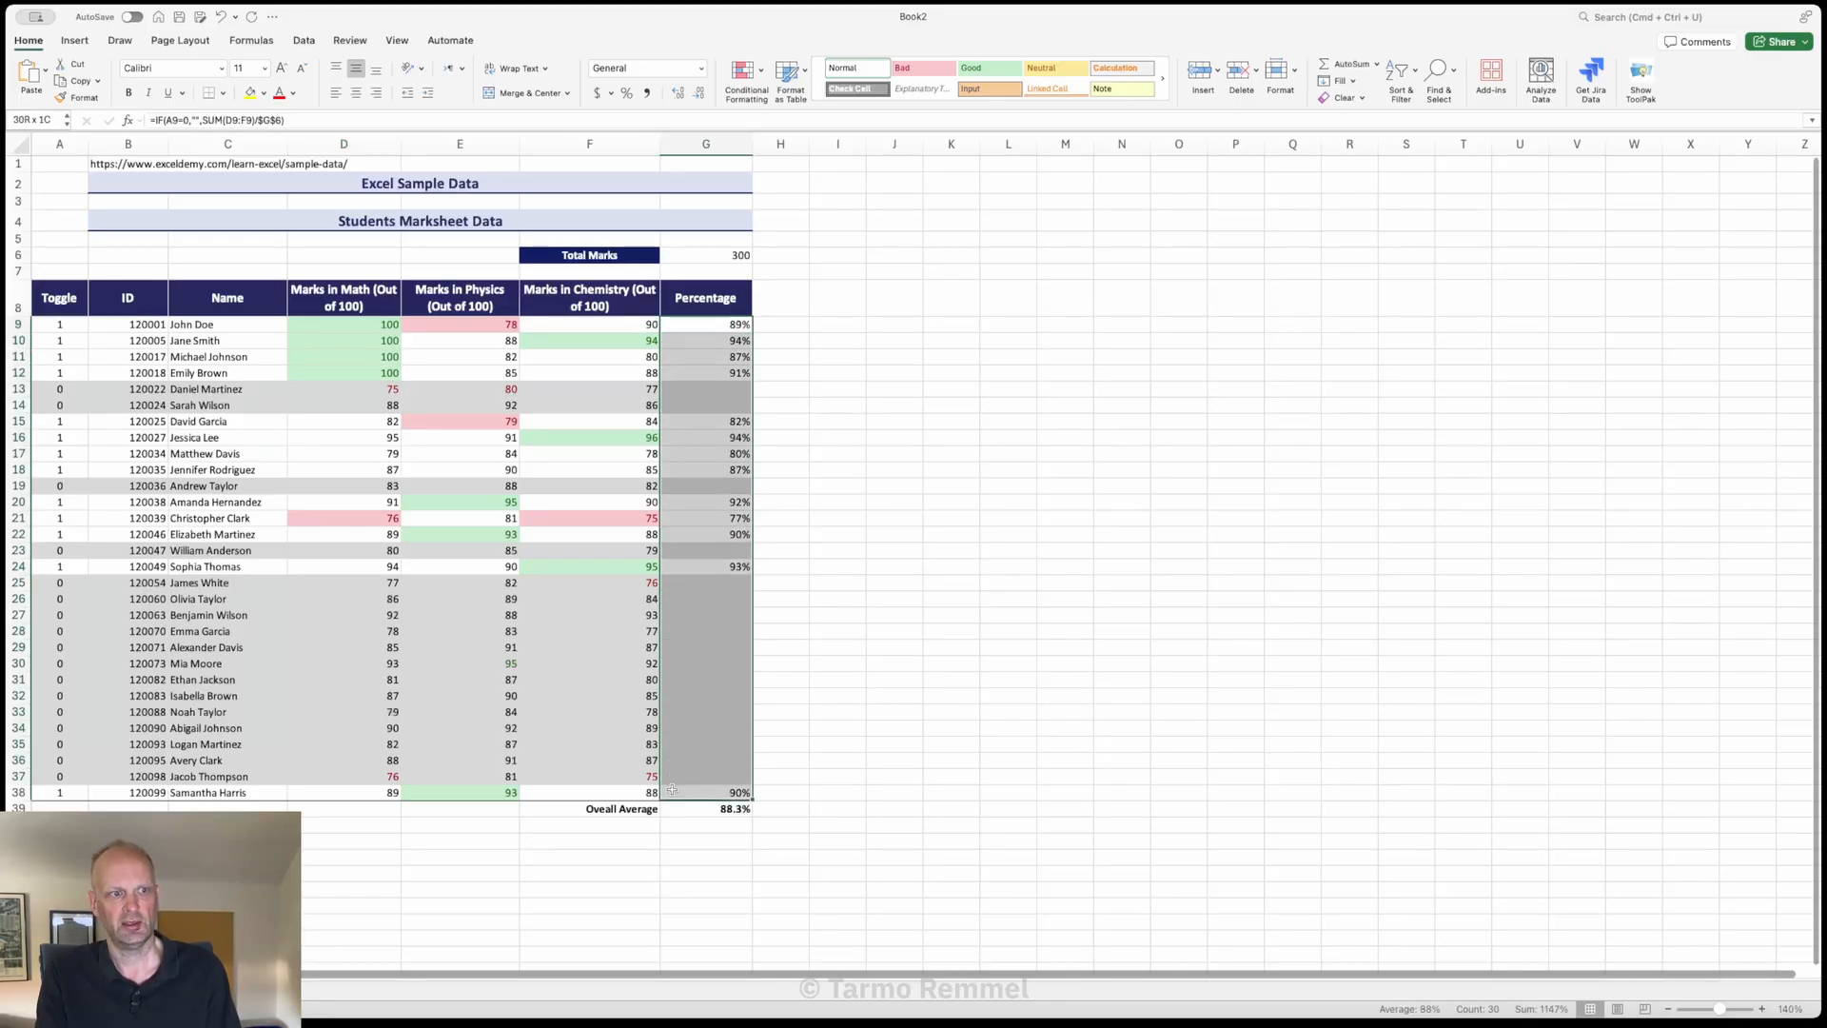
click(761, 74)
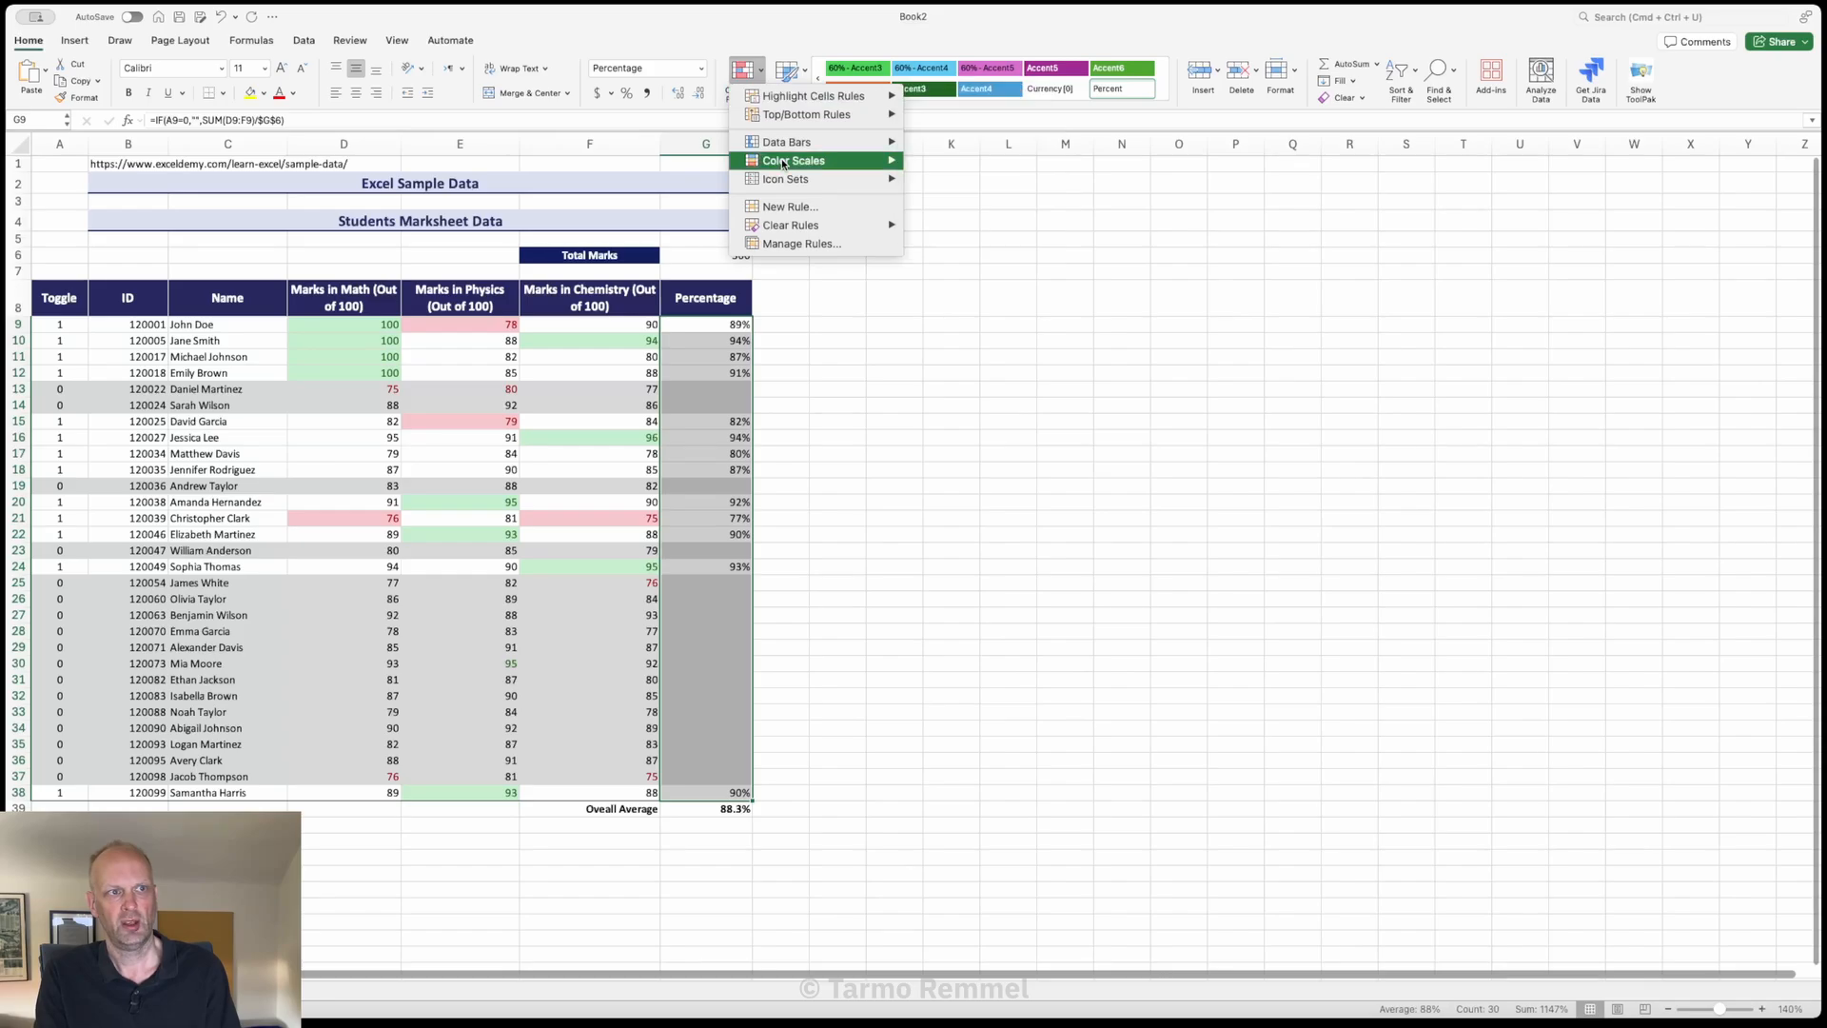
mouse_move(790, 143)
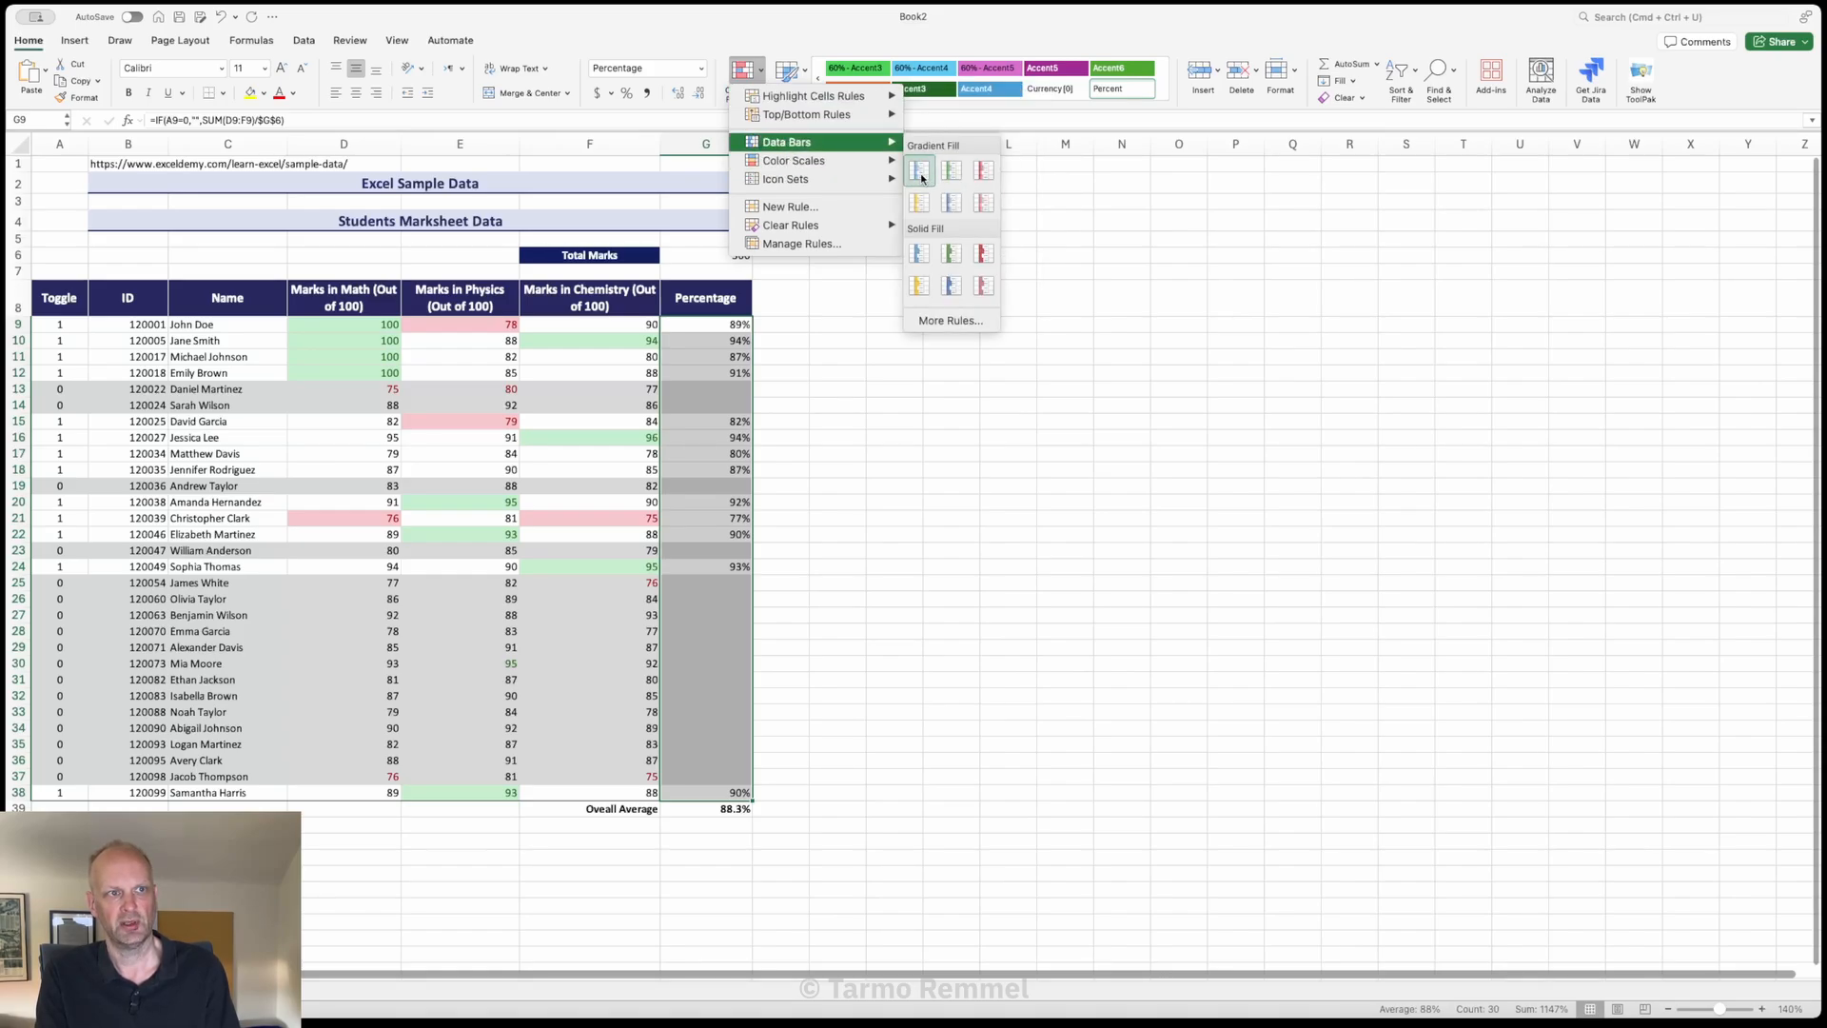
click(949, 285)
click(894, 303)
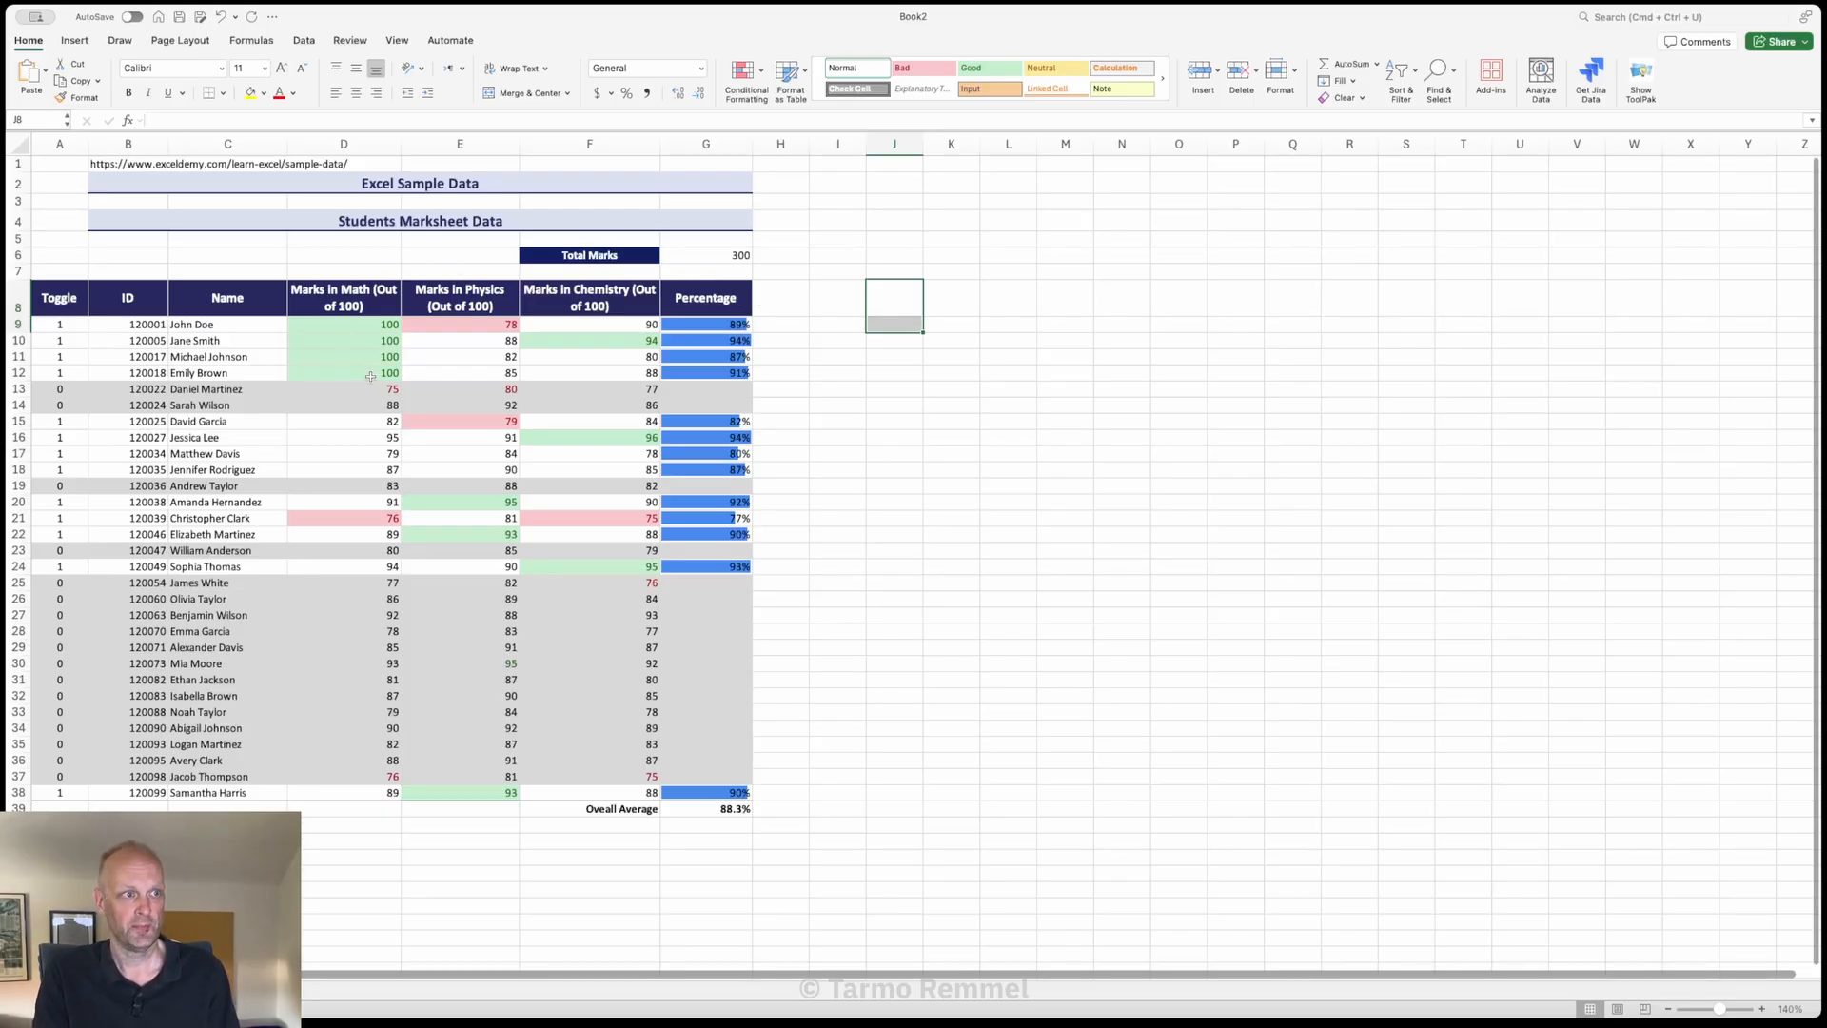
Step: Set the Math mark in D17 to 12 and the Physics mark in E17 to 44
click(360, 453)
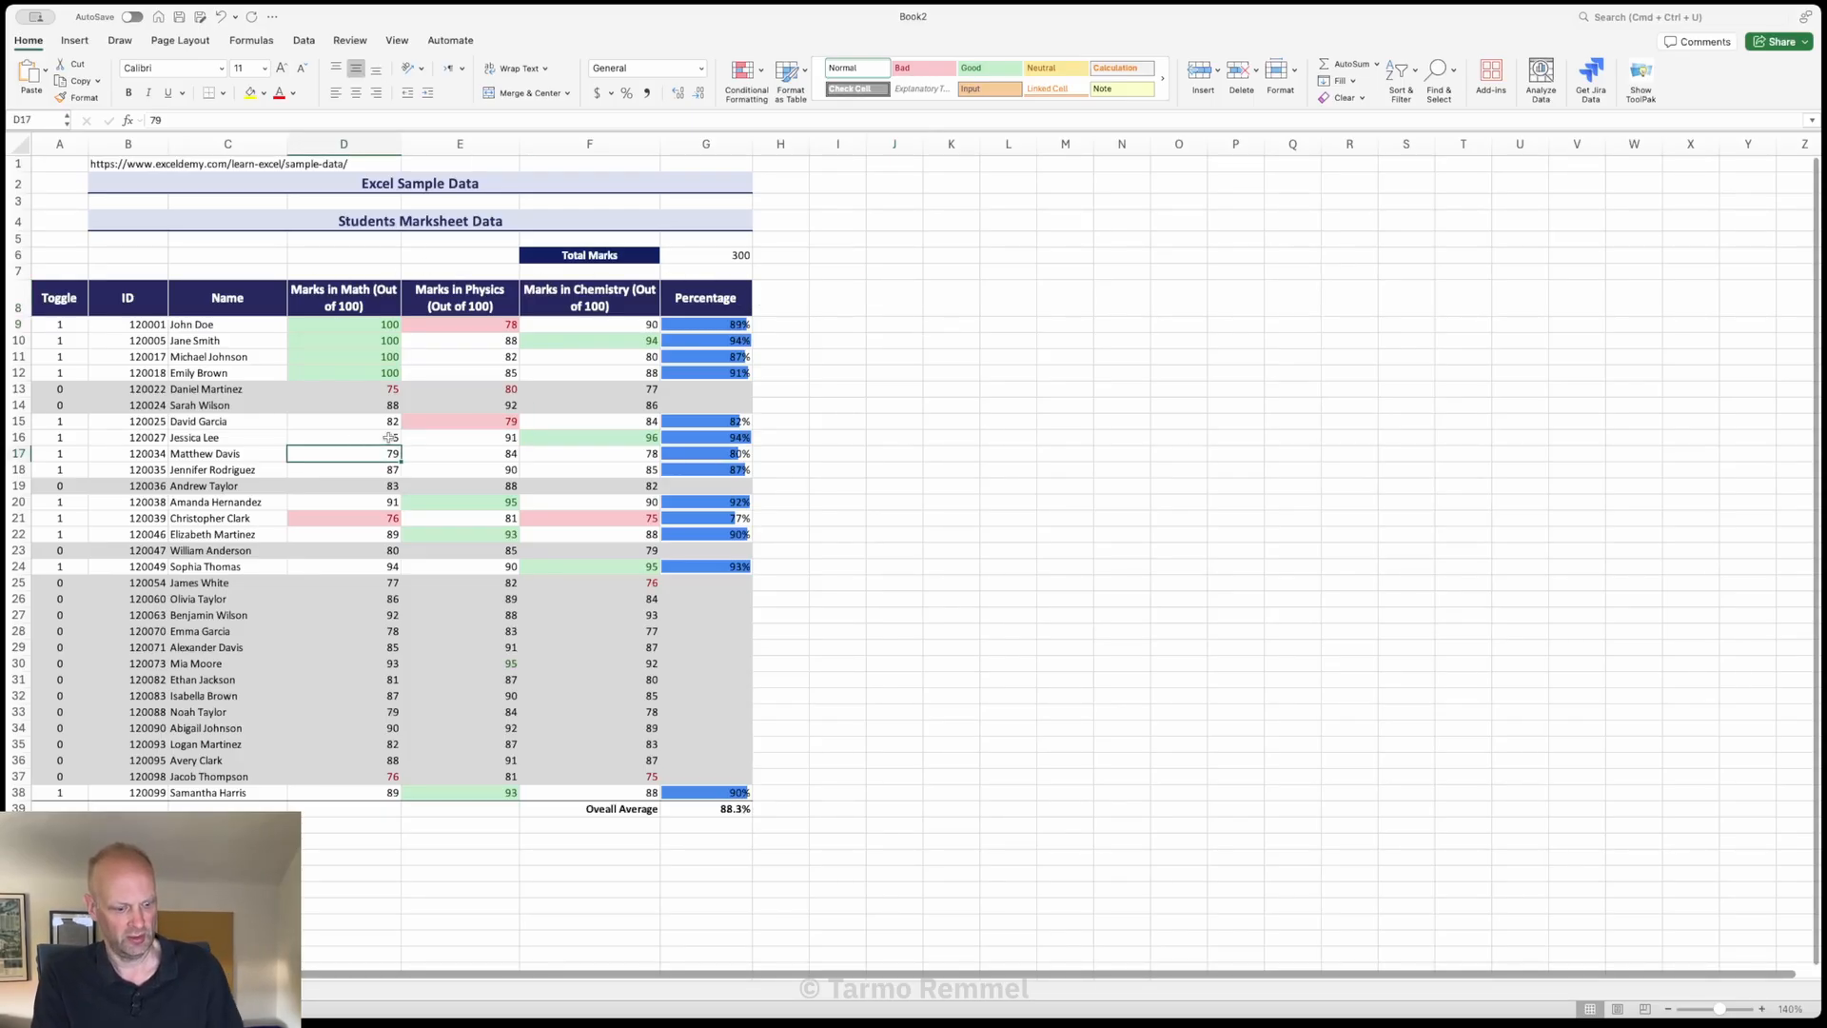
text(12)
key(Tab)
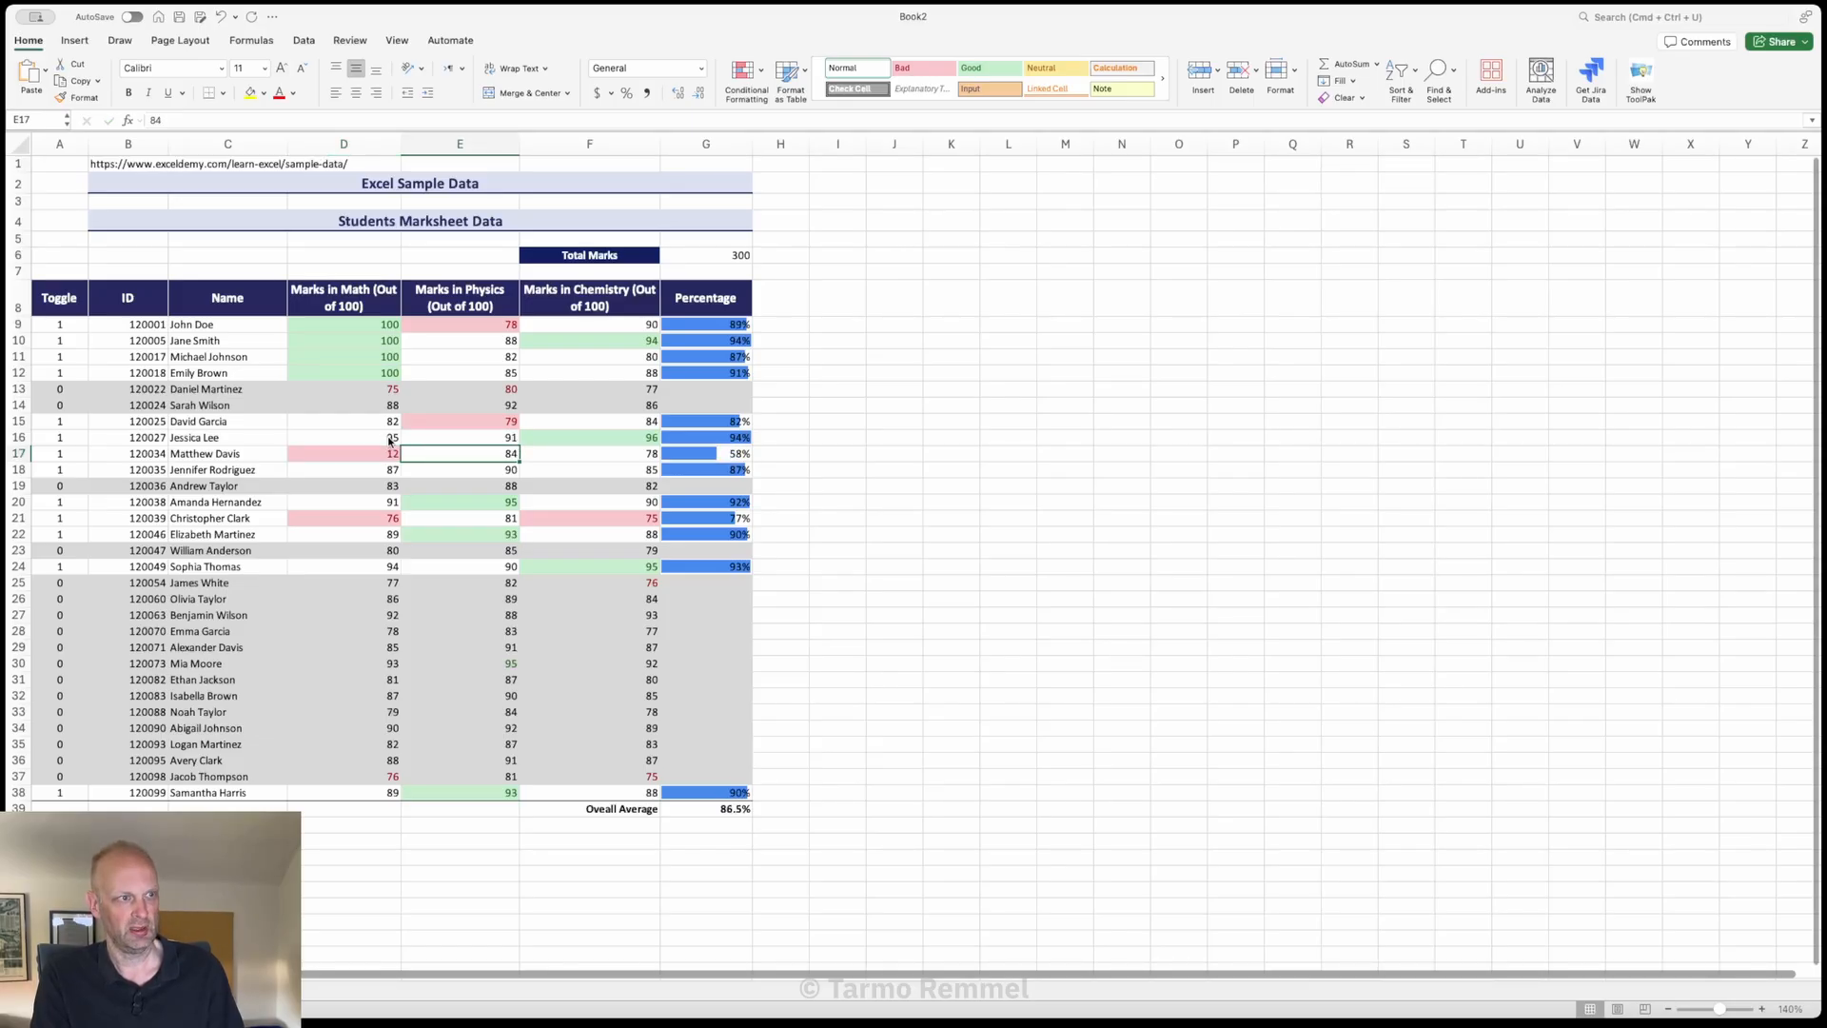
text(44)
key(Tab)
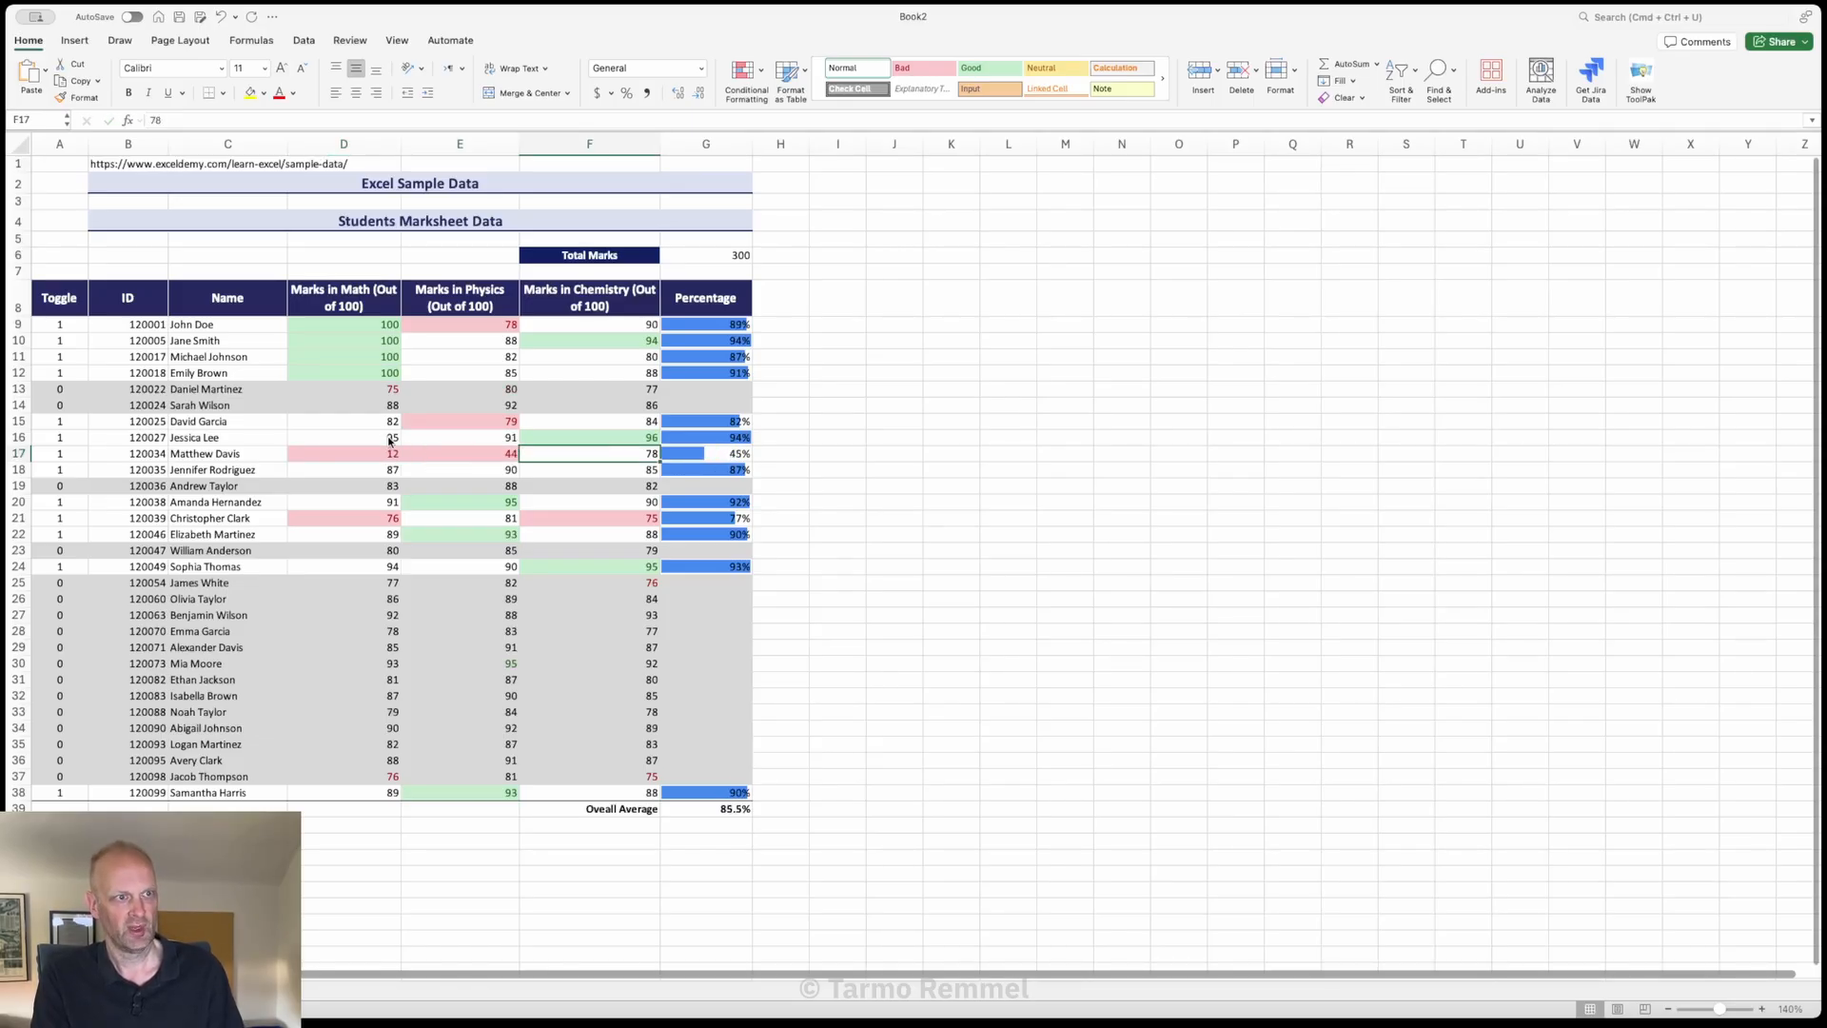